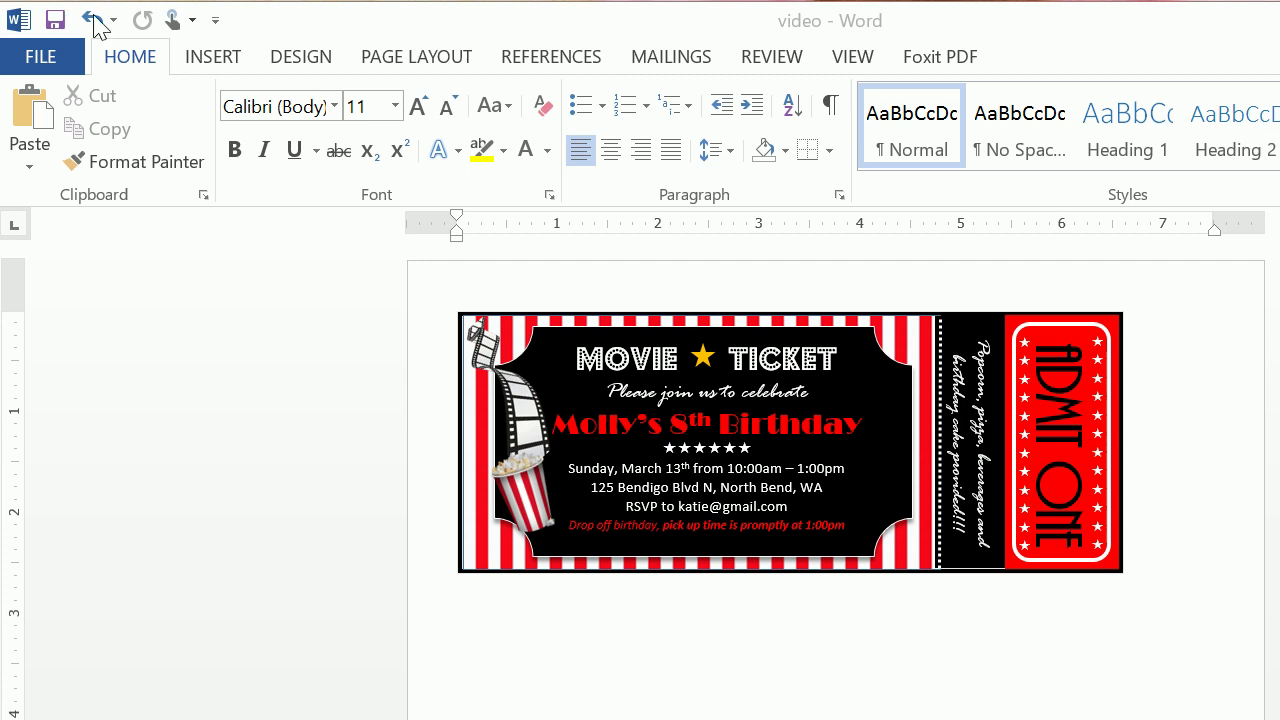
Insert a 1" by 1" rectangle on the page just below the finished movie ticket.
click(230, 60)
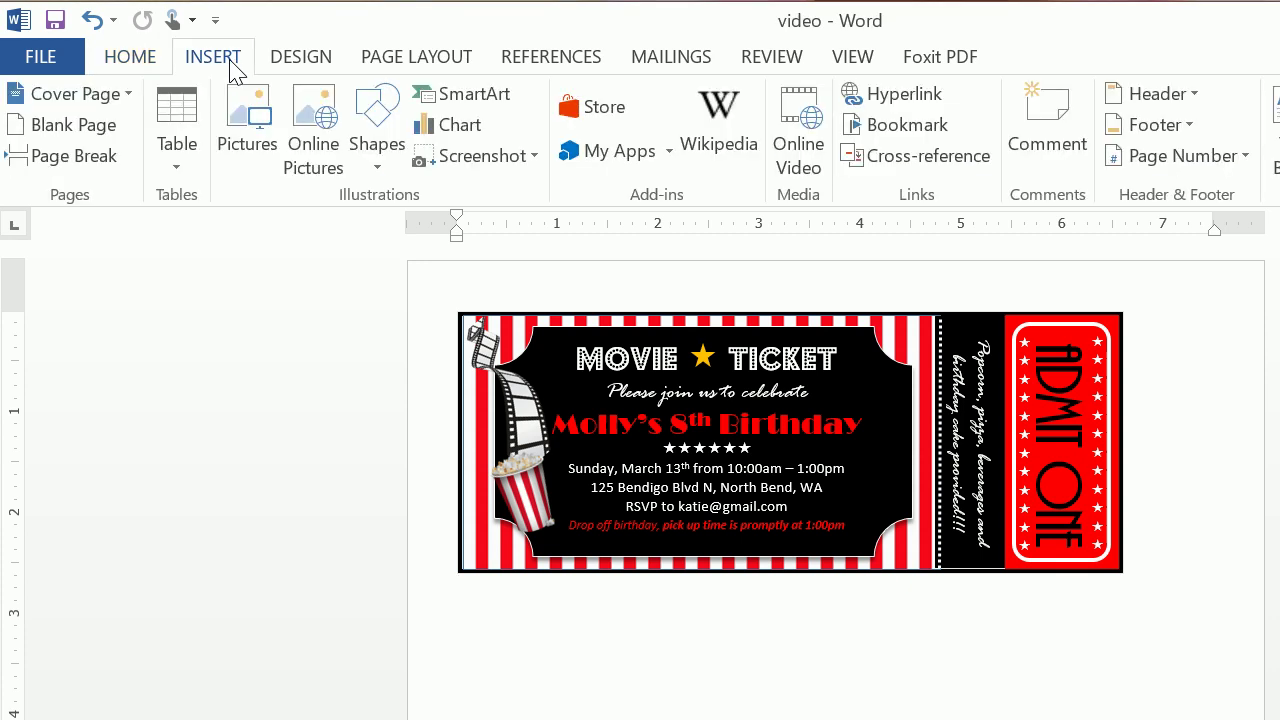
click(374, 140)
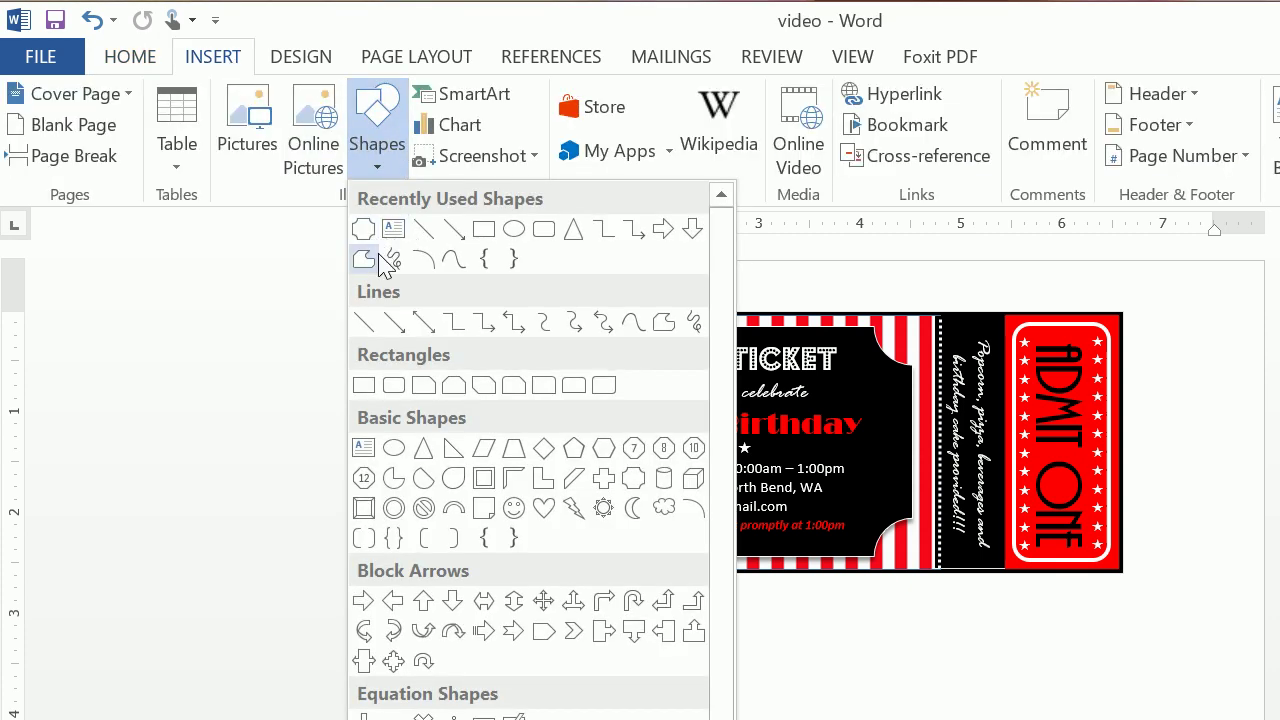
click(484, 229)
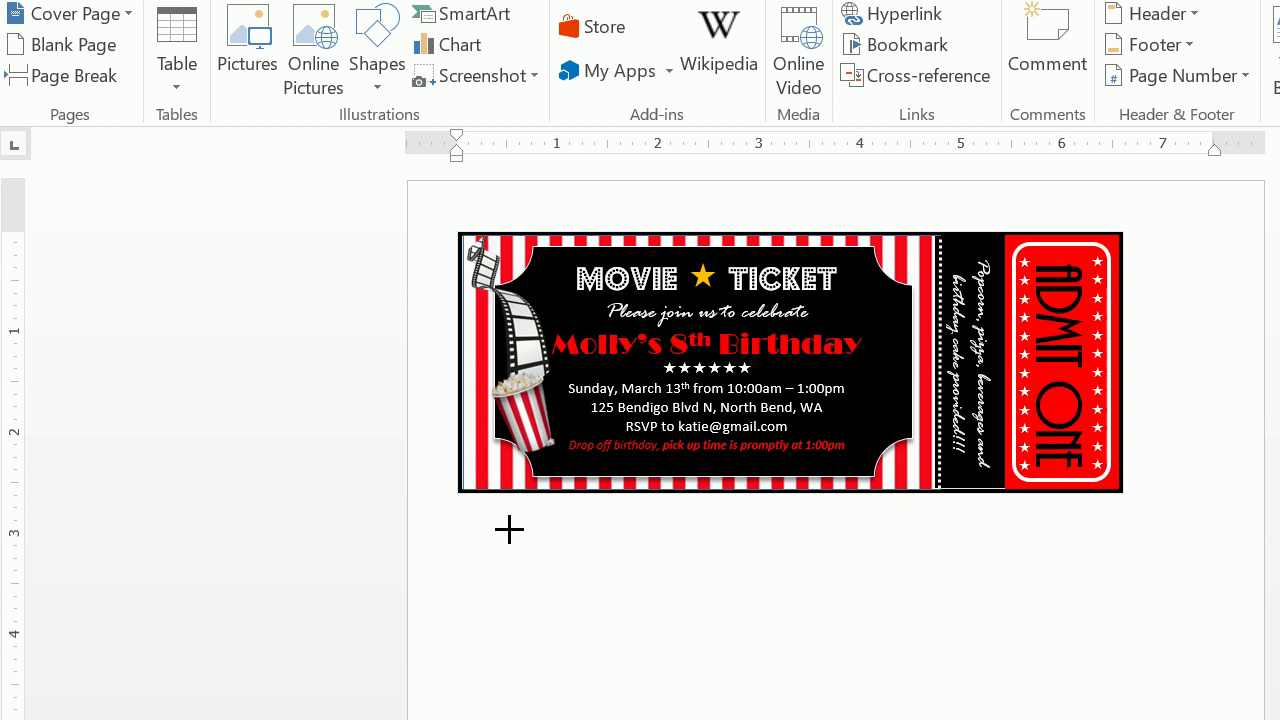
click(486, 517)
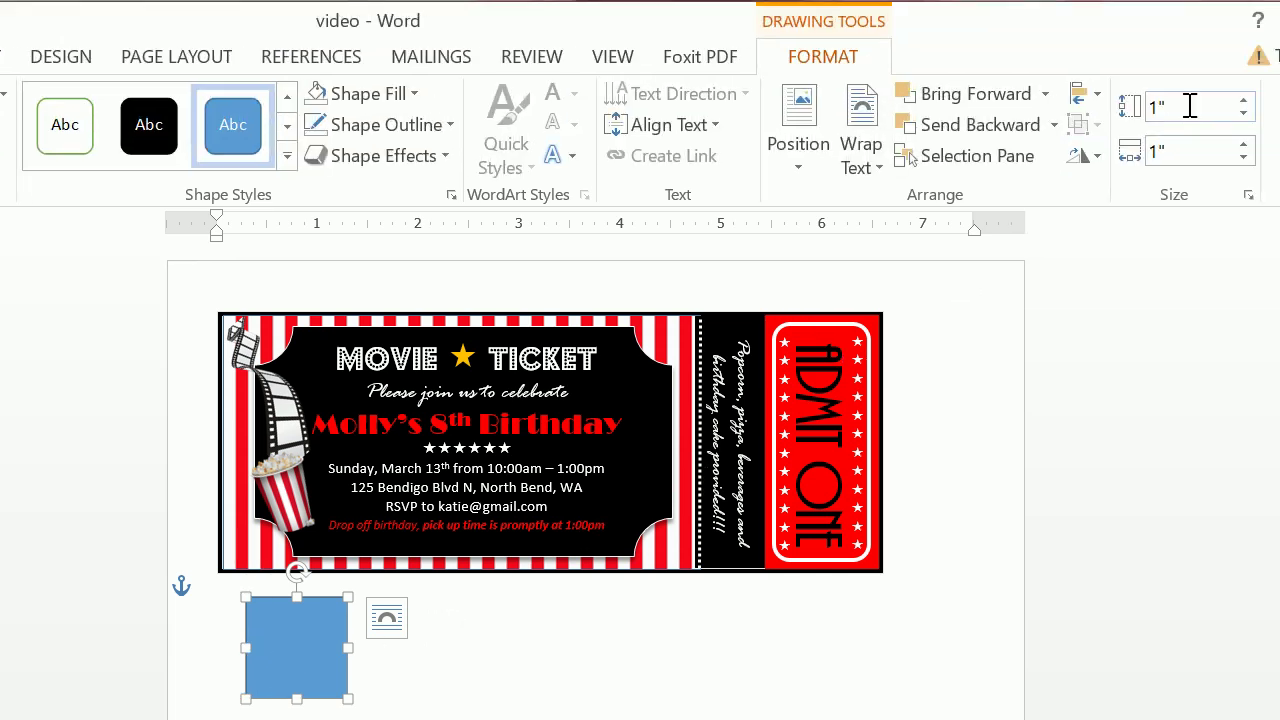
Set the rectangle's size to 2.5" high and 6.5" wide and line it up directly beneath the finished ticket.
click(1279, 25)
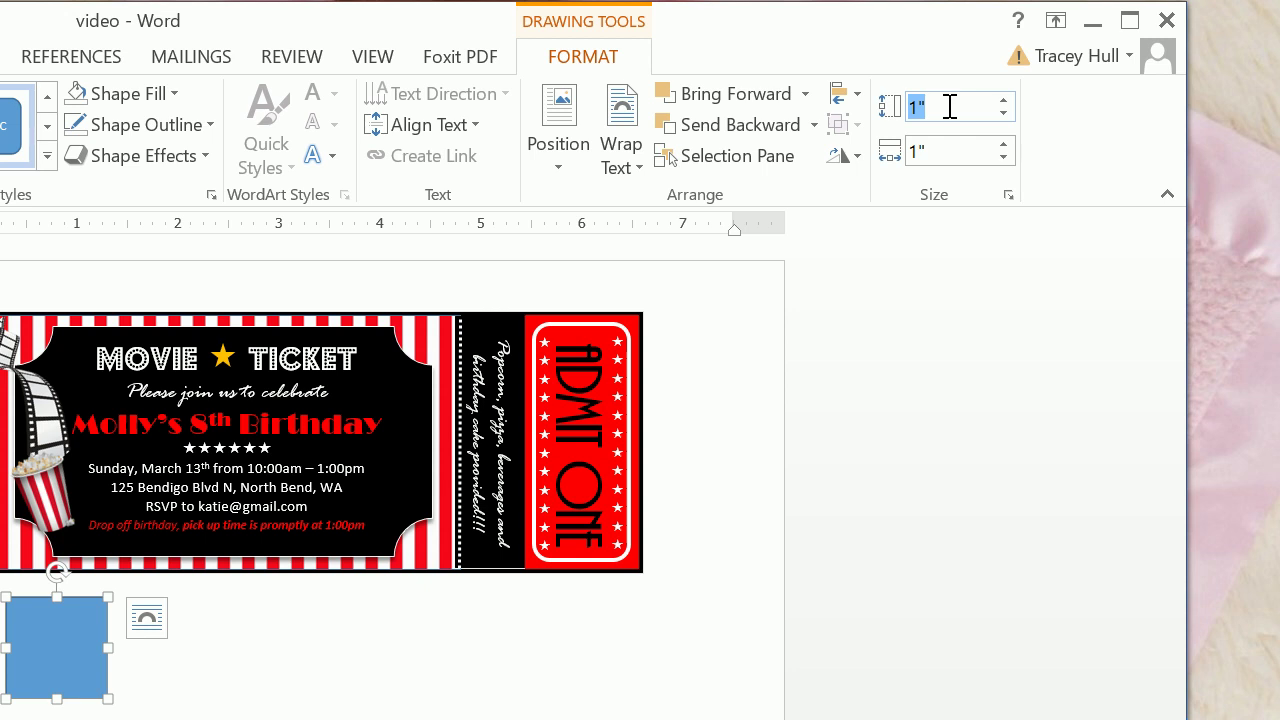
text(2.5)
key(Return)
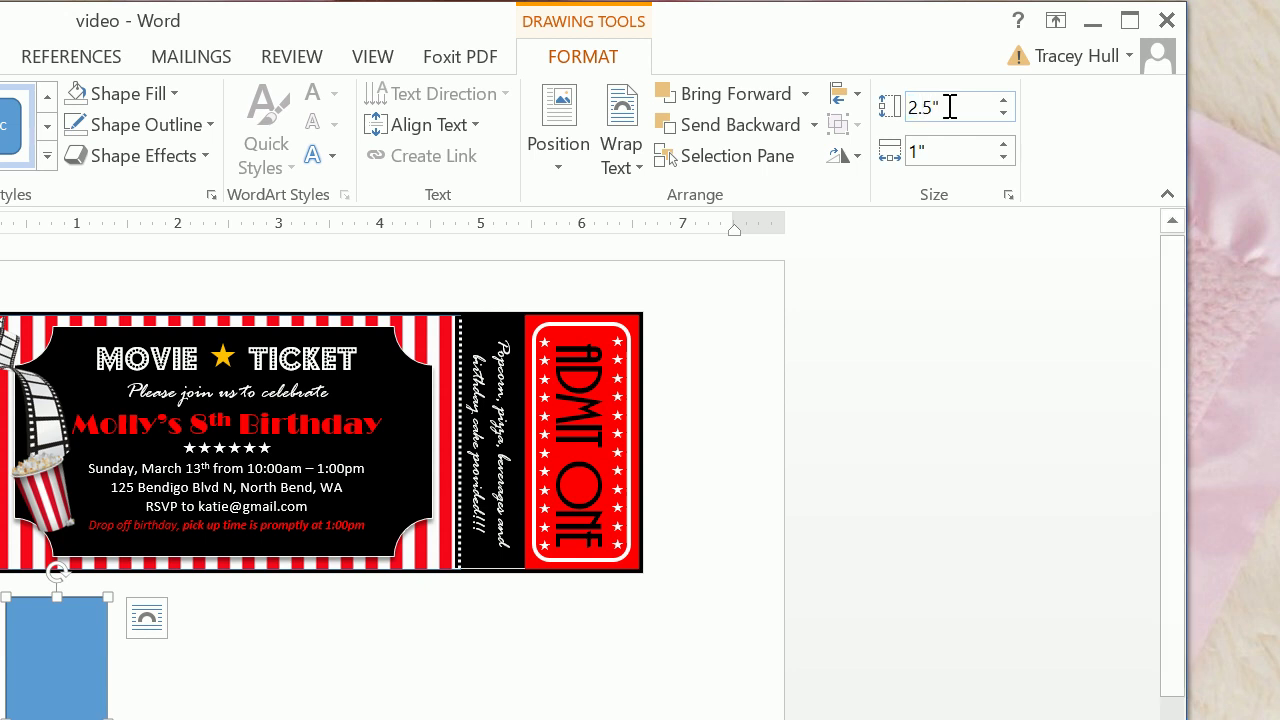
click(932, 155)
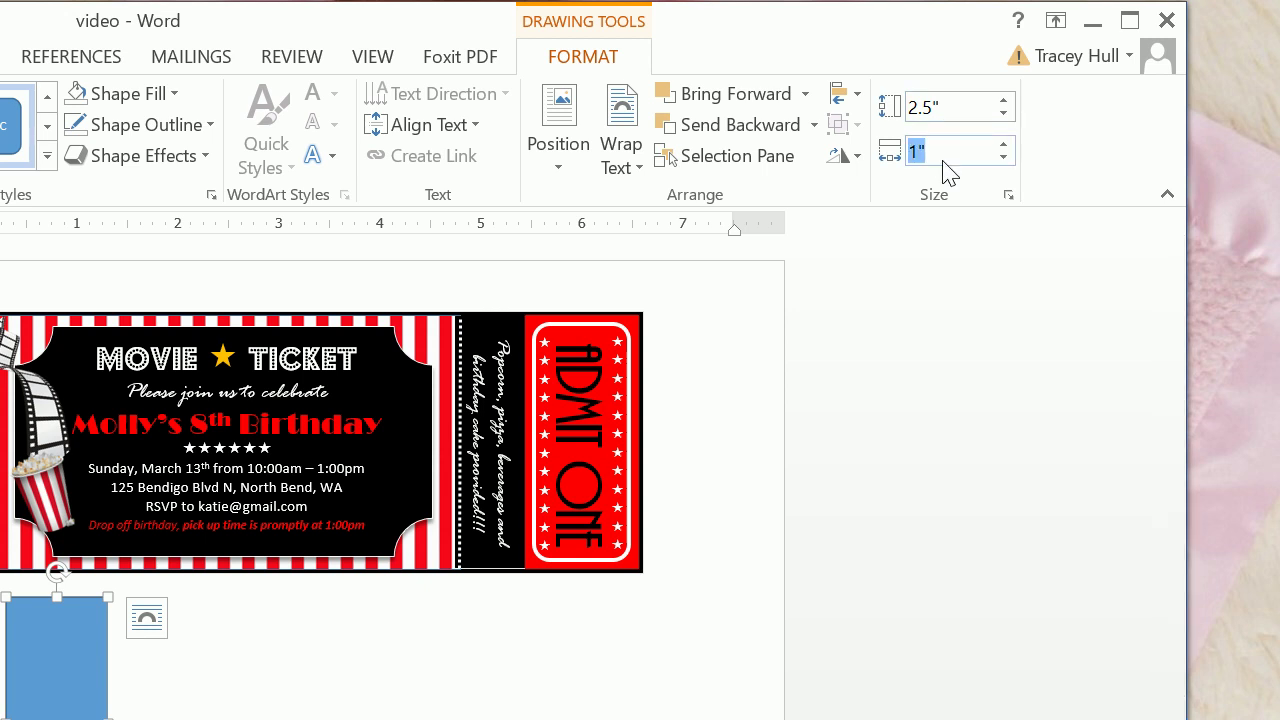
key(Return)
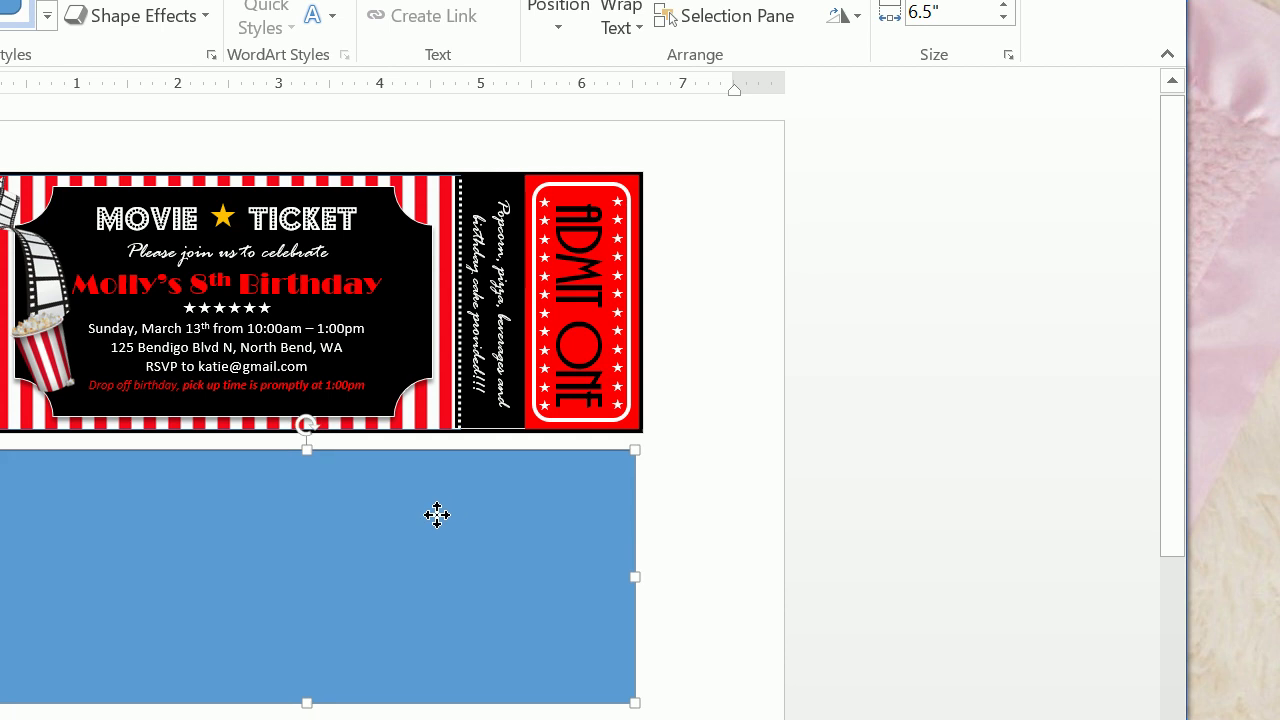
drag(437, 515, 443, 506)
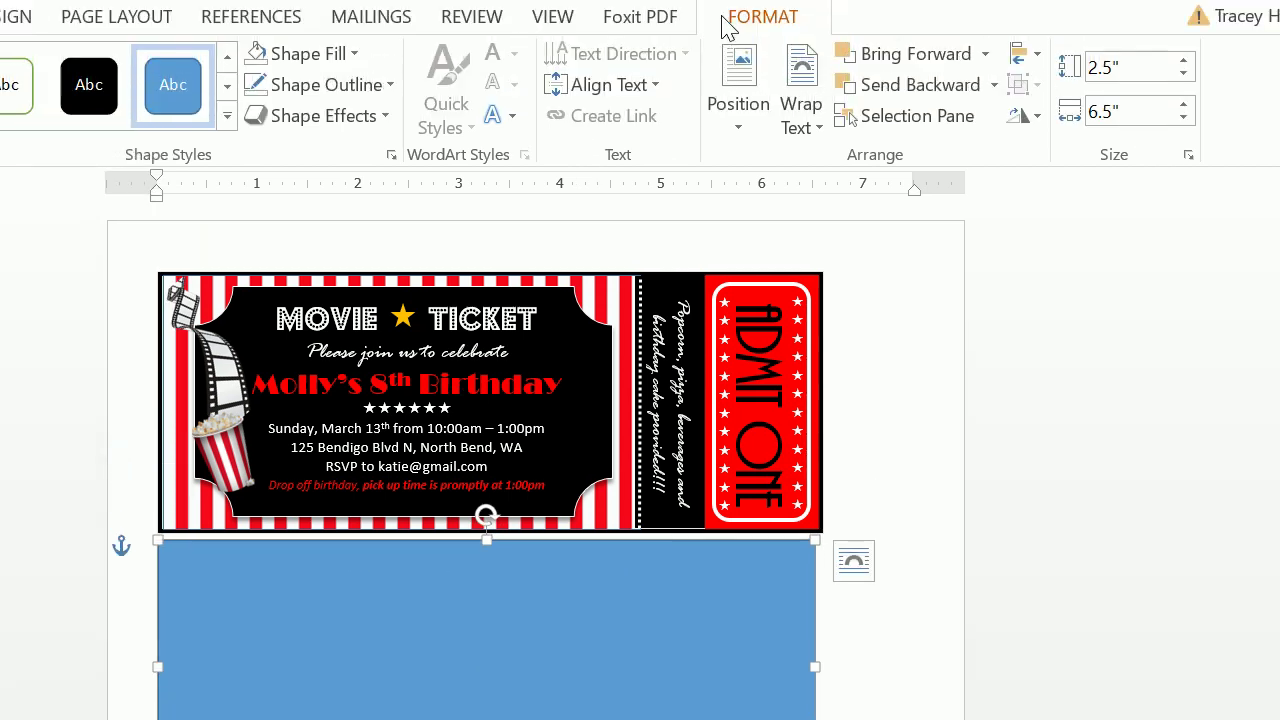
Remove the large rectangle's fill and give it a black 3 pt outline.
click(310, 54)
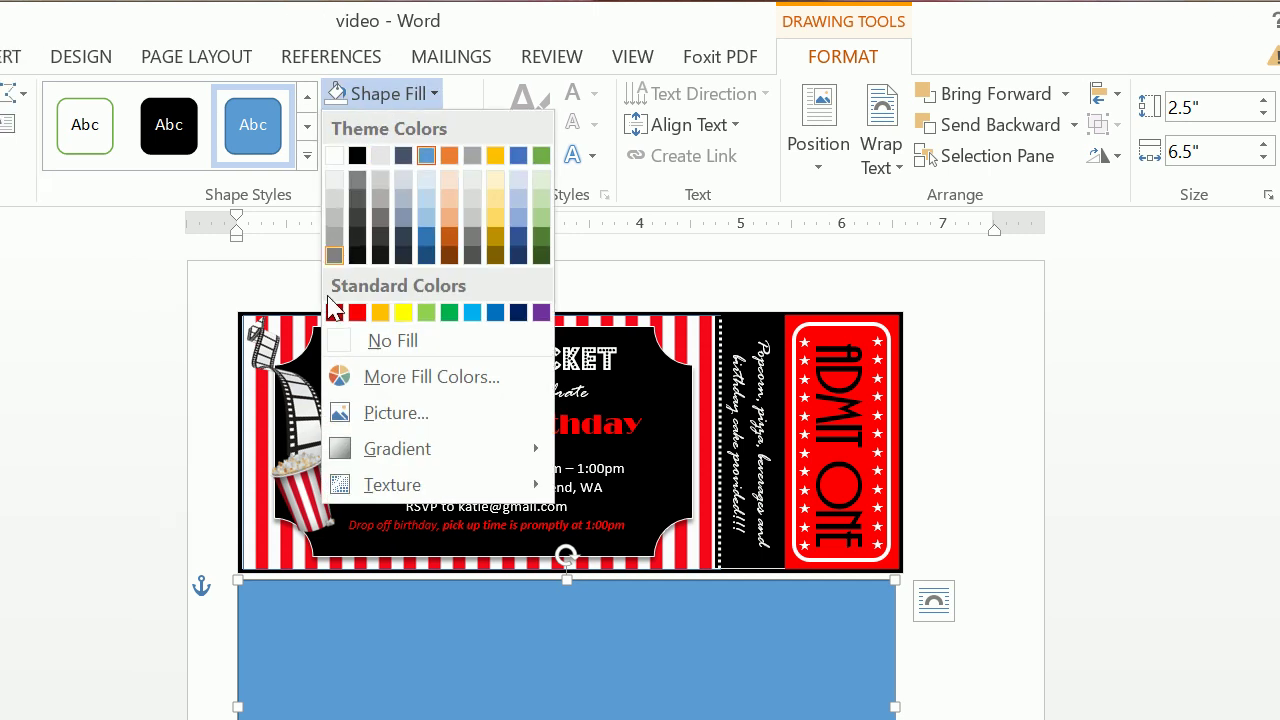
click(345, 340)
click(380, 126)
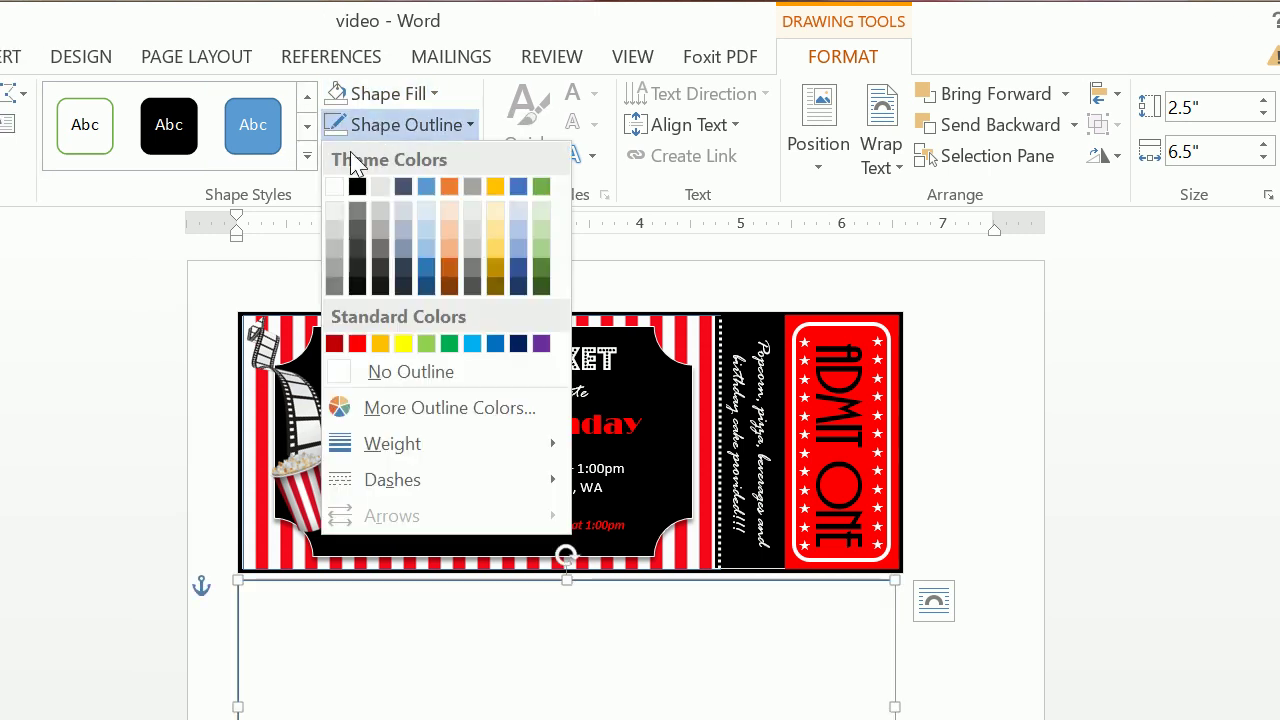
click(357, 186)
click(371, 126)
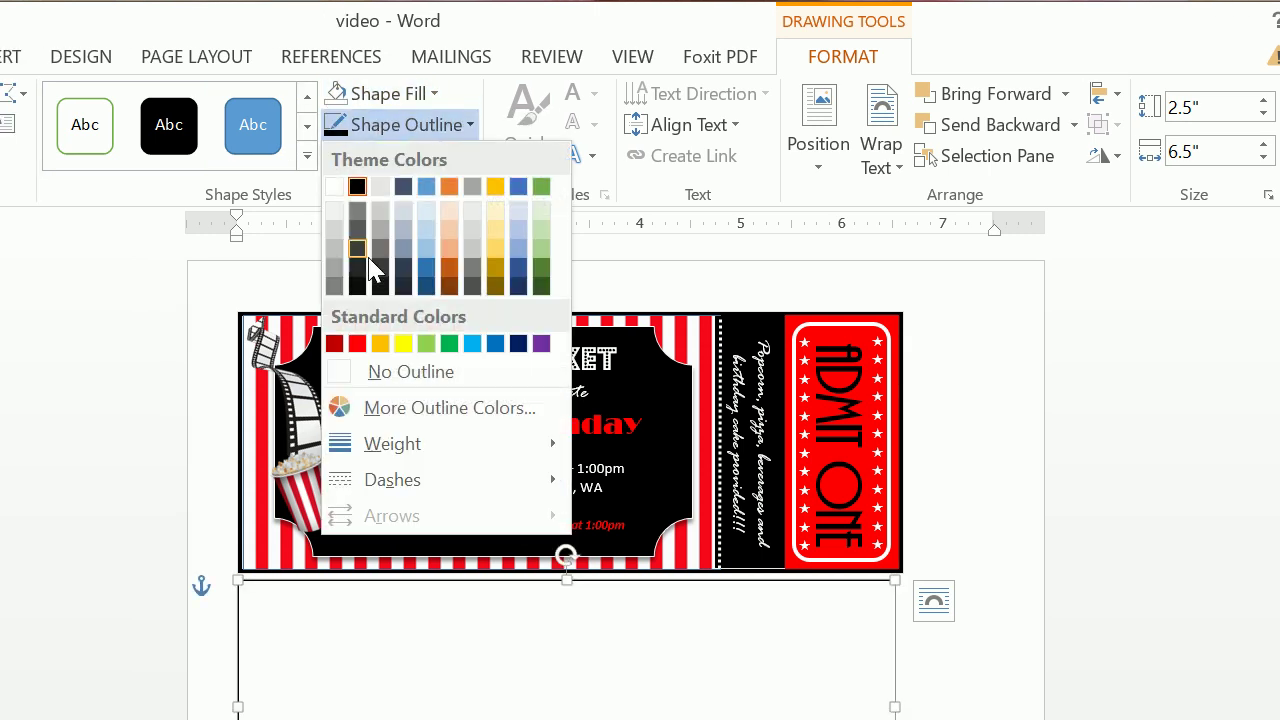
mouse_move(443, 450)
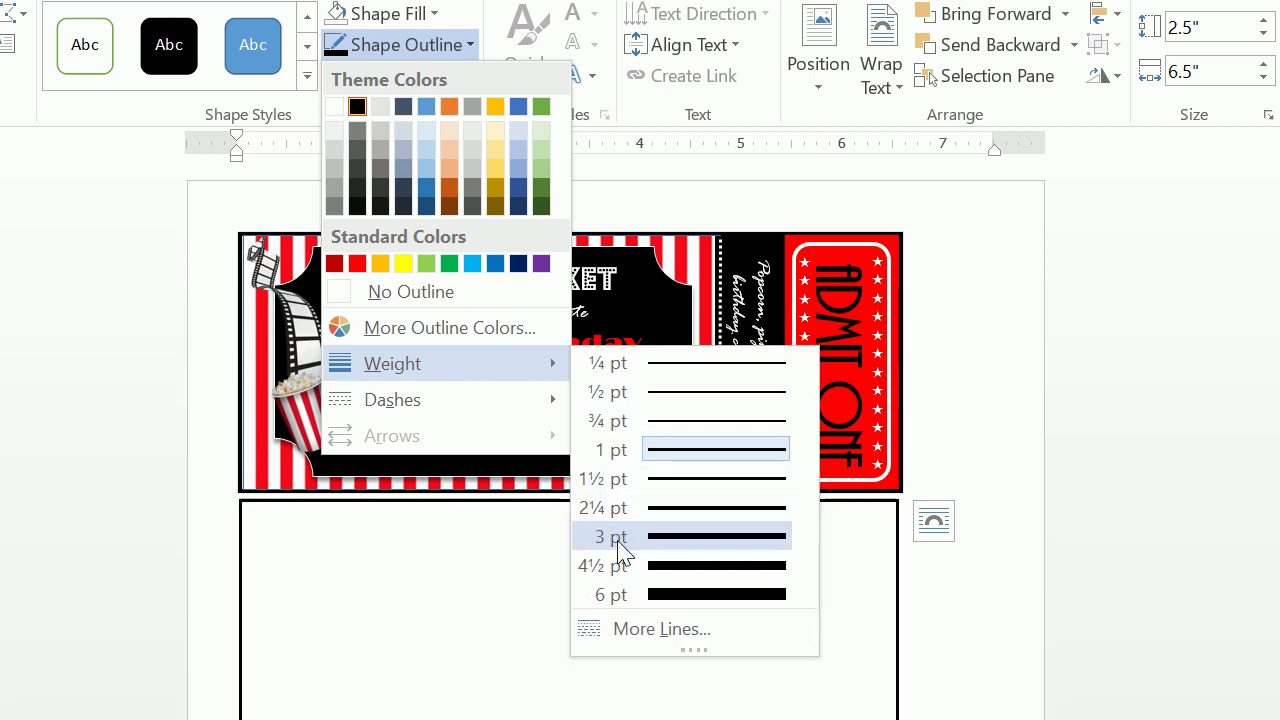
click(619, 538)
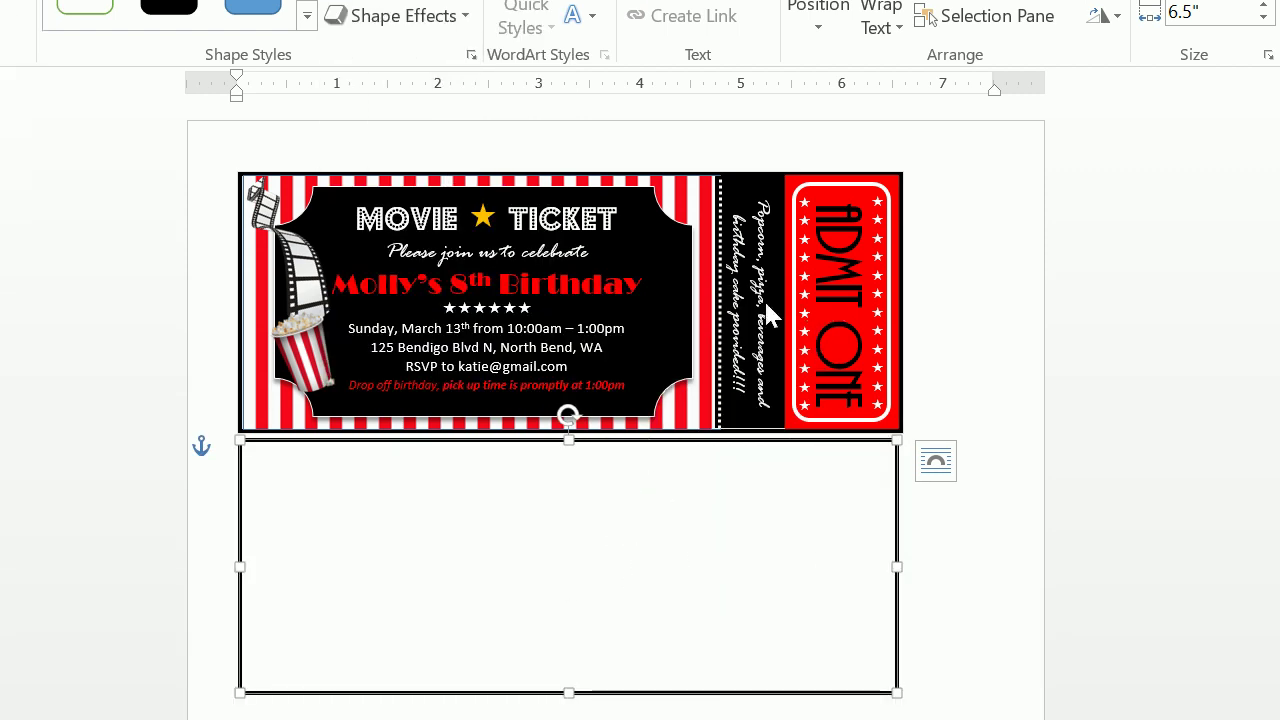
Draw a rectangle about 2.47" high and 1.09" wide inside the right end of the black ticket frame.
click(212, 68)
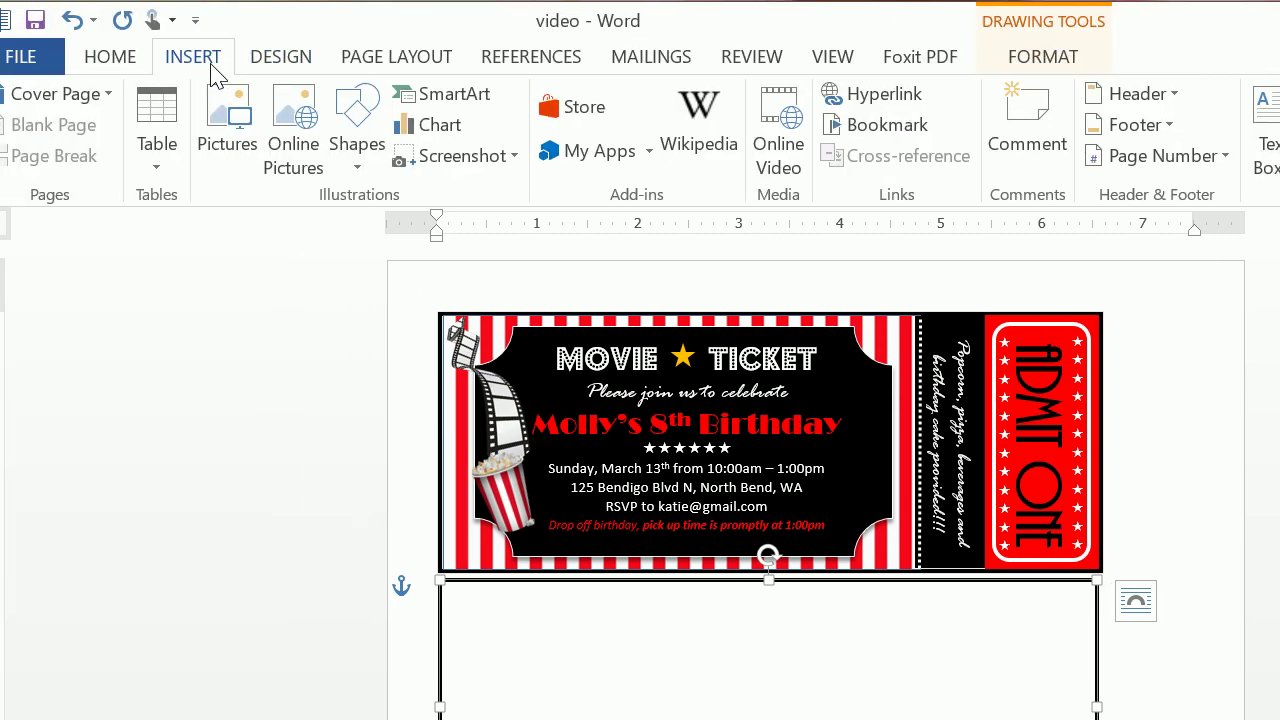
click(378, 130)
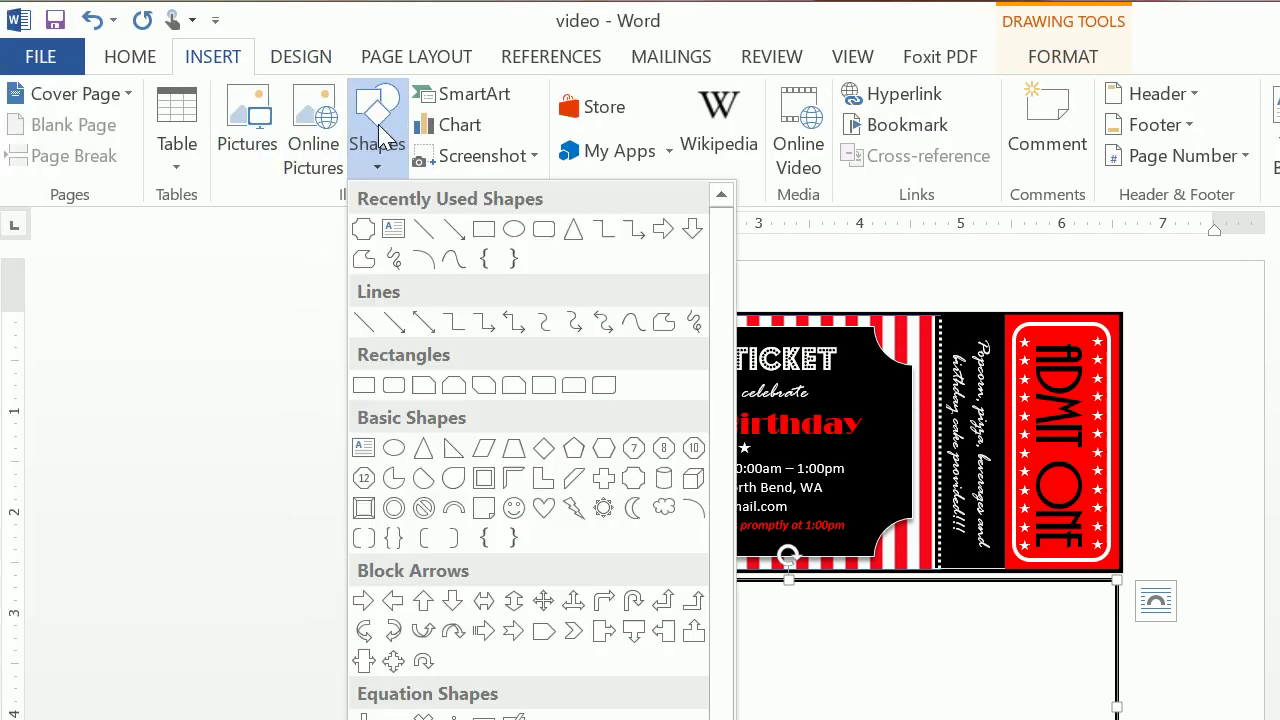
click(489, 240)
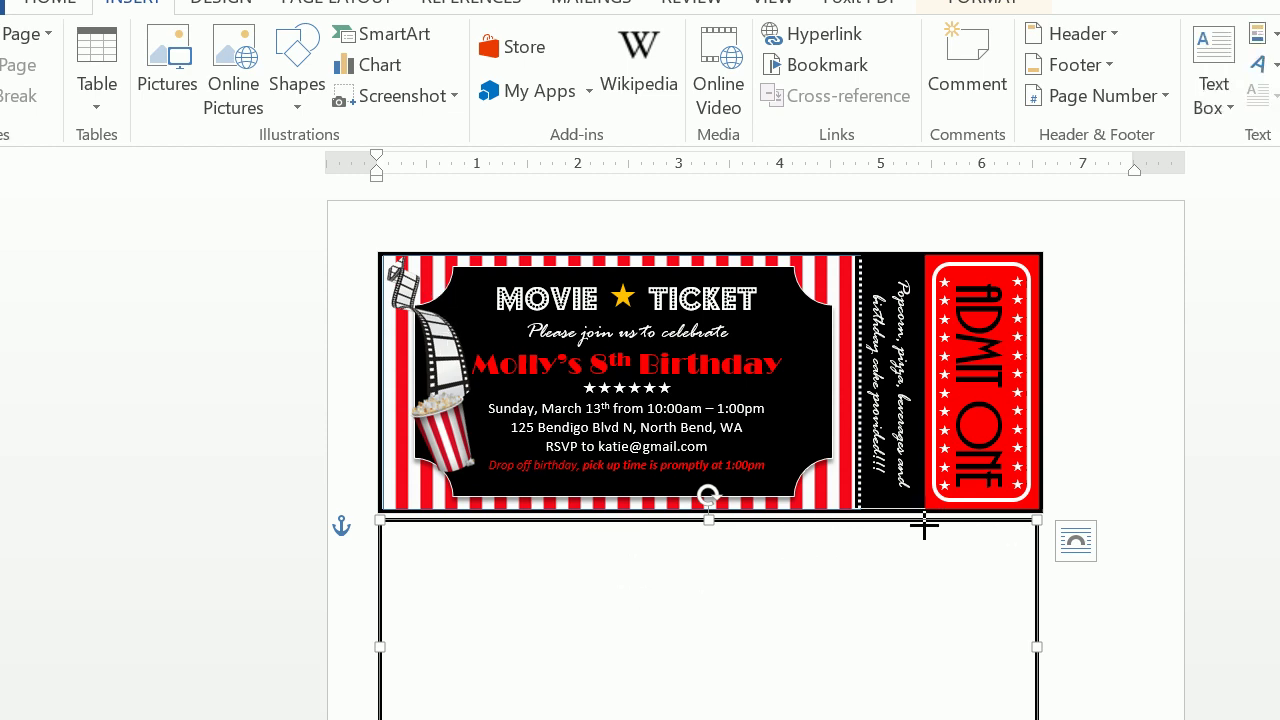
drag(924, 527, 955, 531)
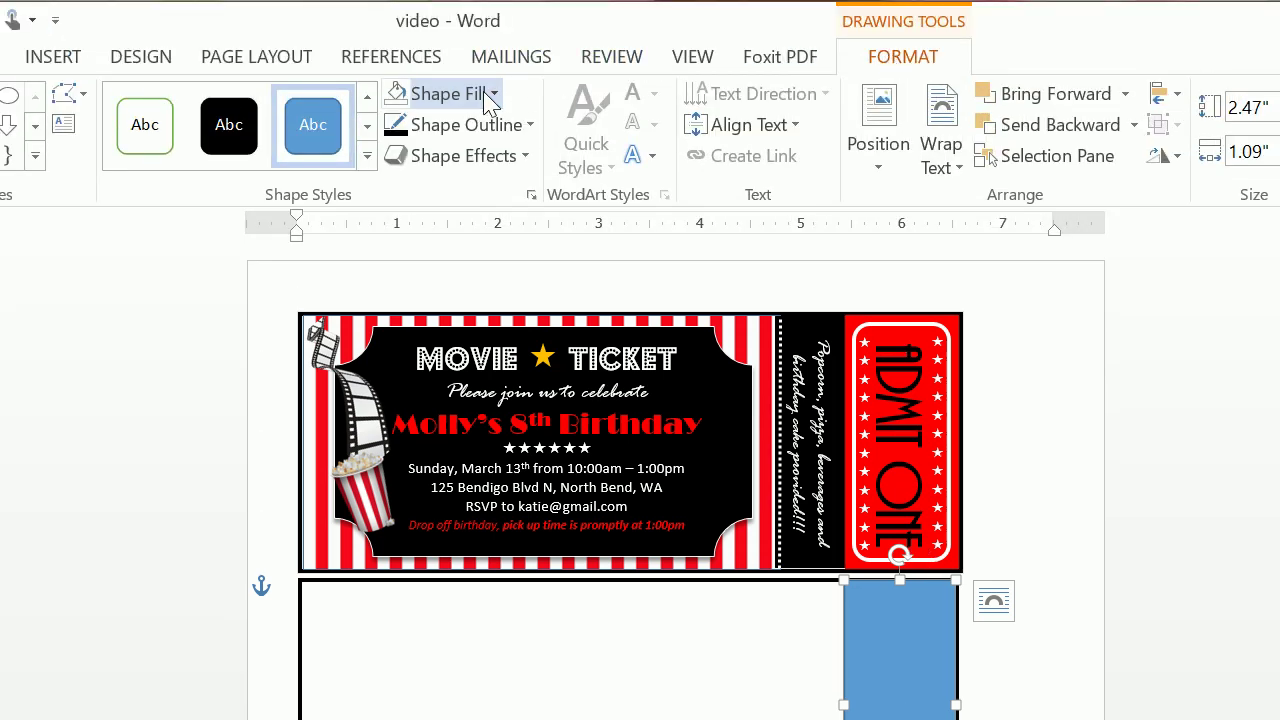
Fill the narrow rectangle at the ticket's right end with standard red and remove its outline.
click(472, 34)
click(417, 313)
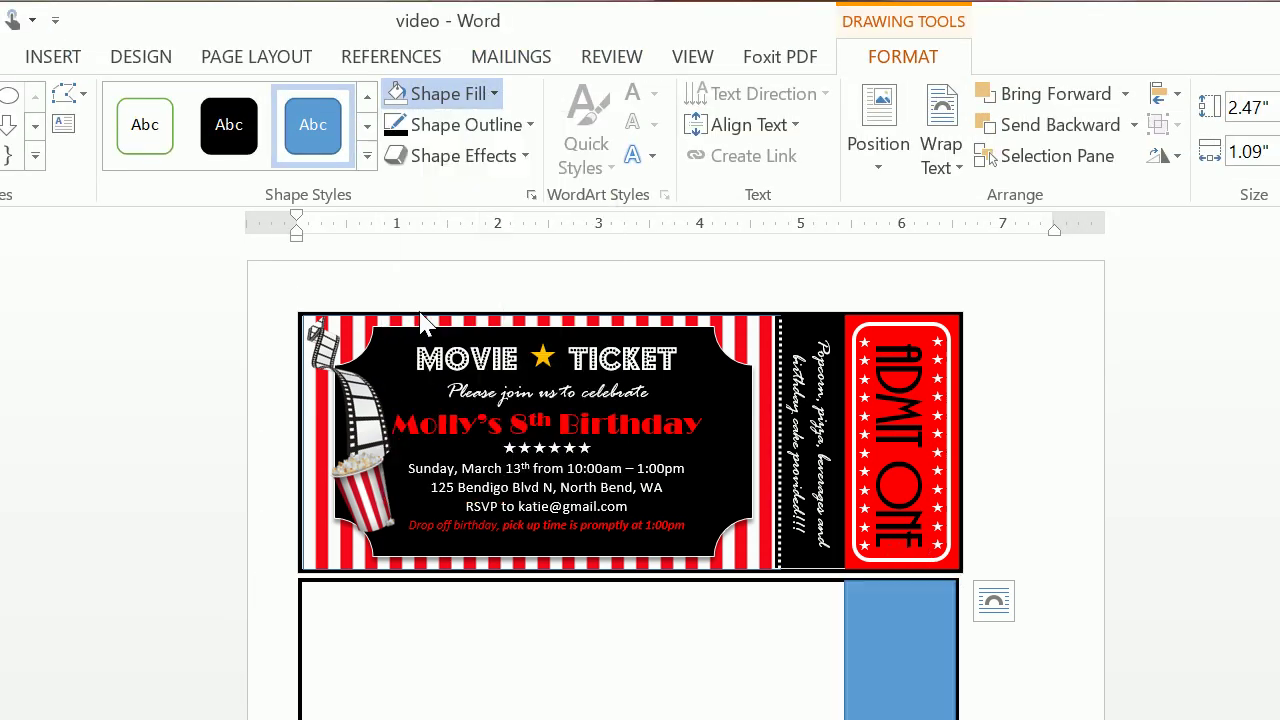
click(440, 125)
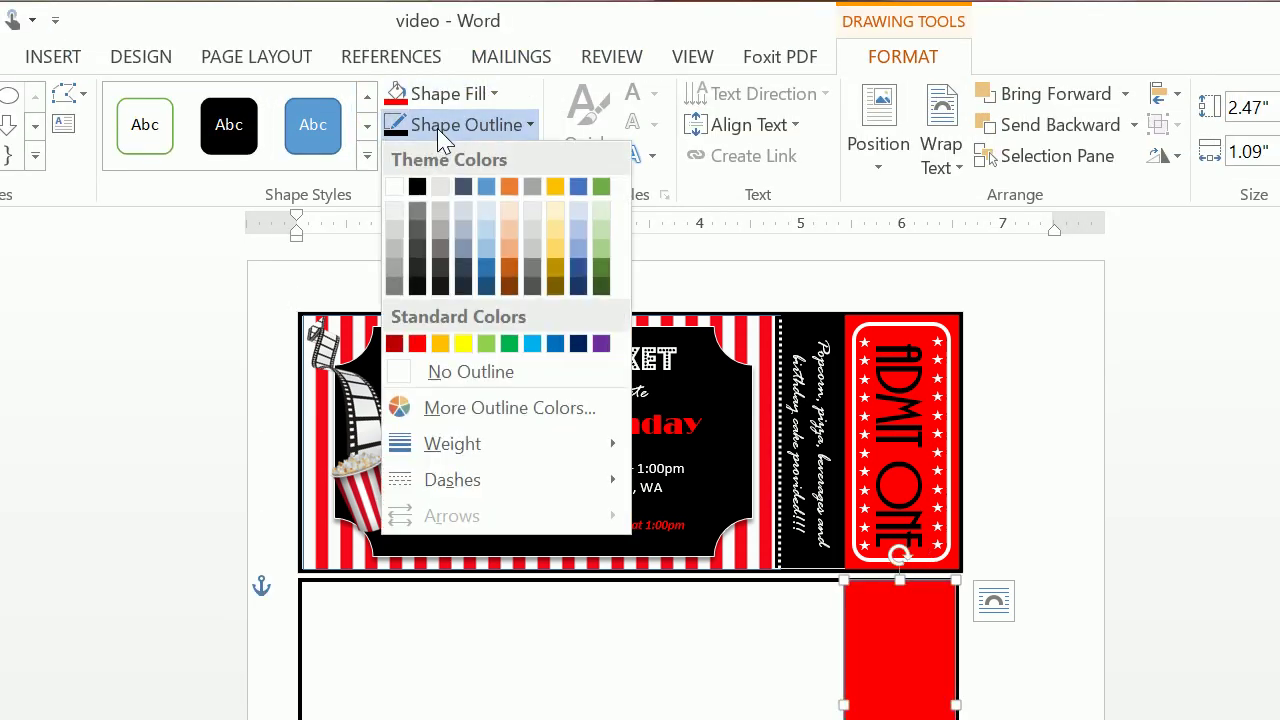
click(435, 375)
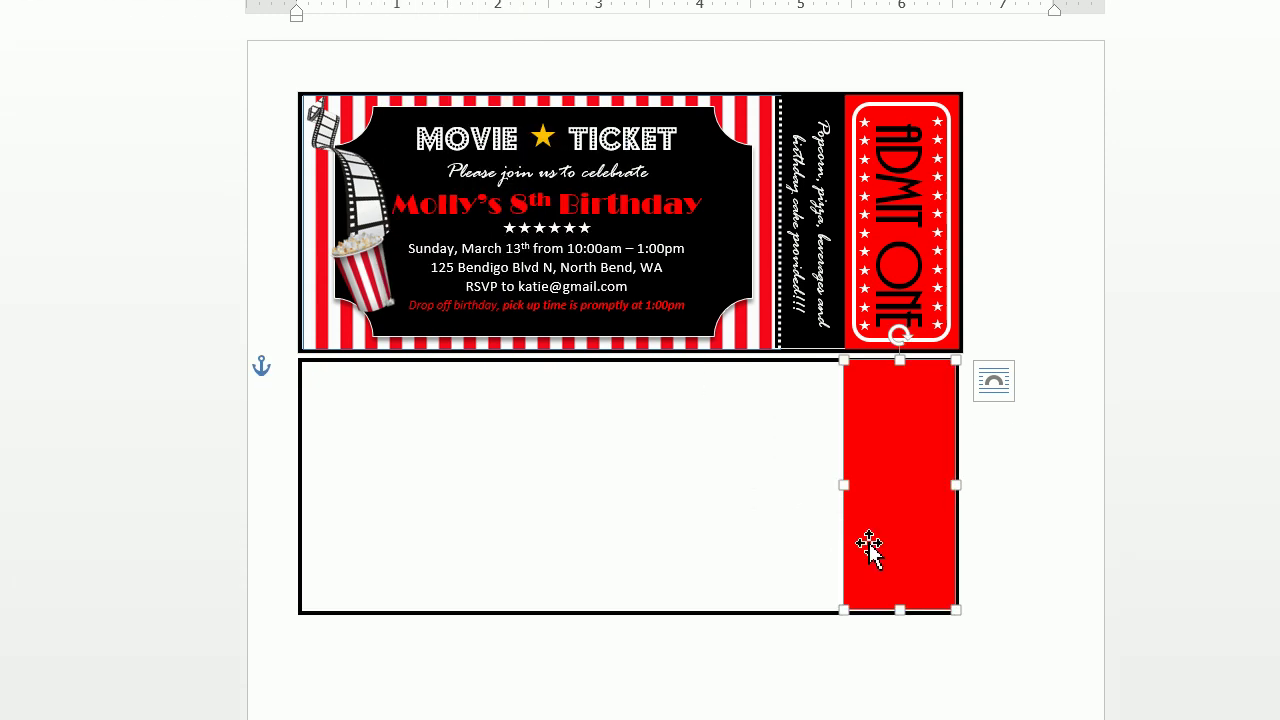
Nudge the red panel slightly down so it sits inside the black frame, and deselect it.
click(823, 517)
click(857, 491)
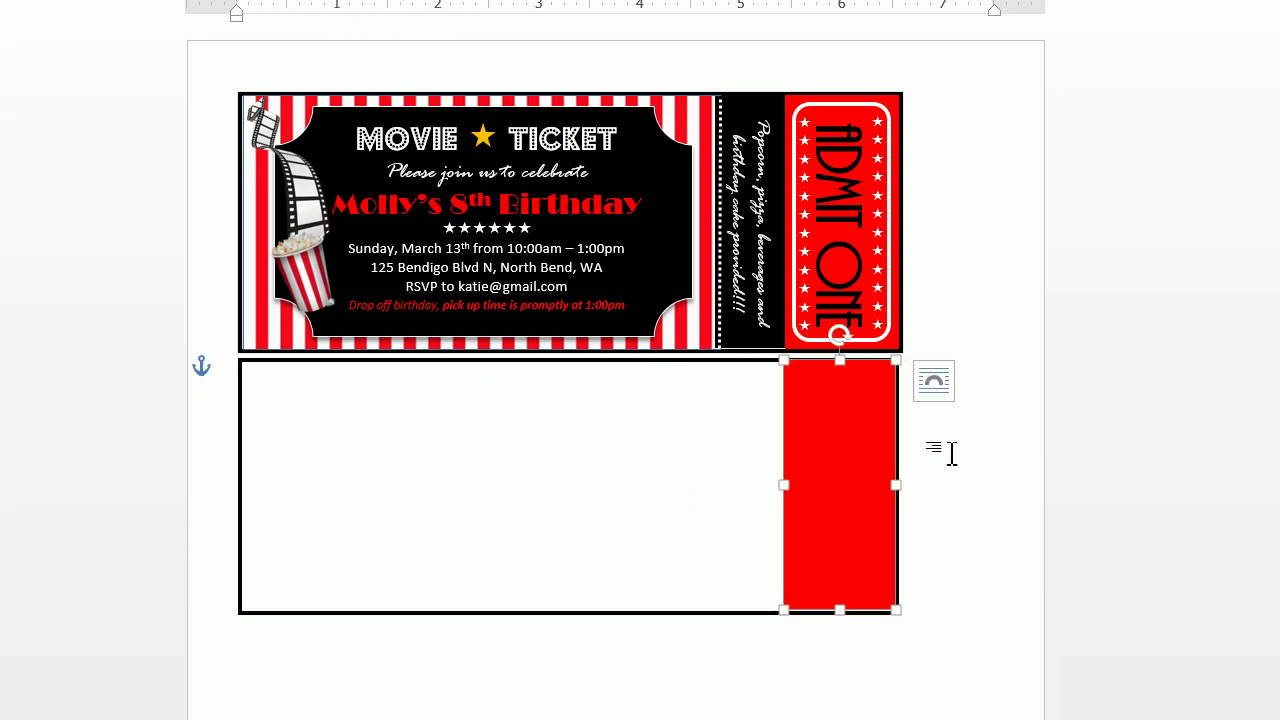
key(Down)
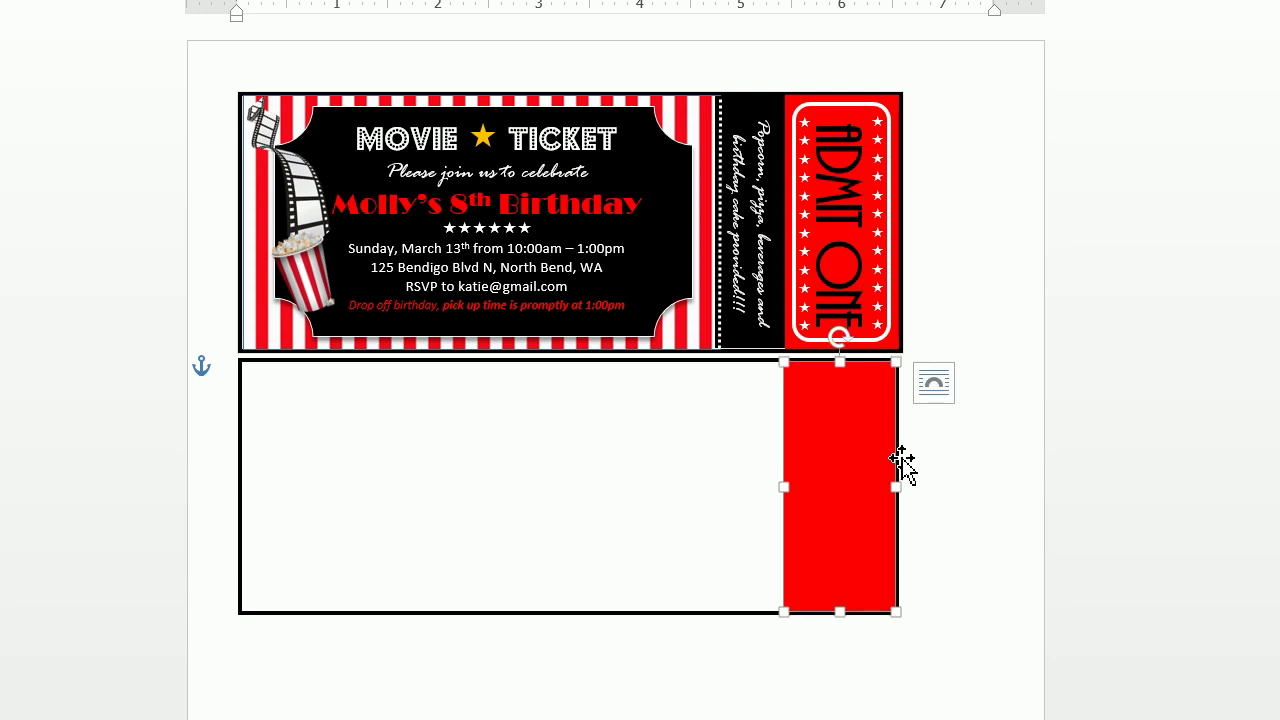
click(940, 480)
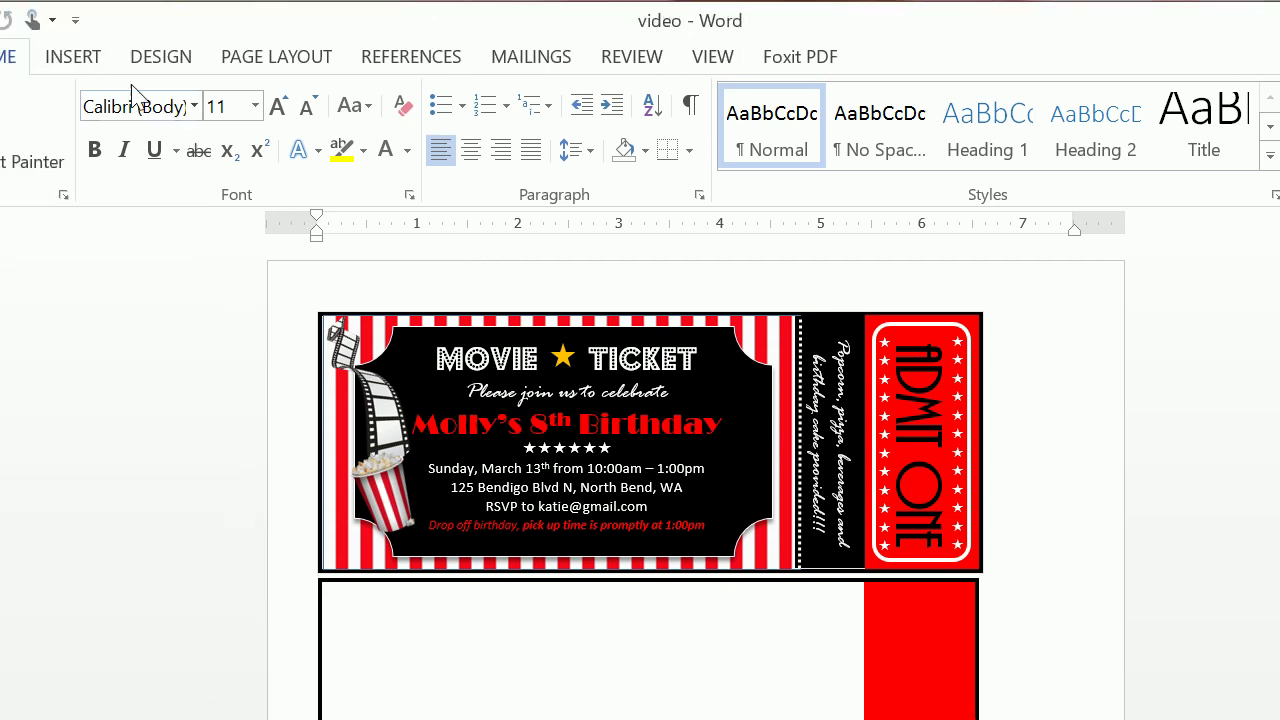
Draw a rounded rectangle about 2.27" high and 0.9" wide inside the red panel.
click(226, 62)
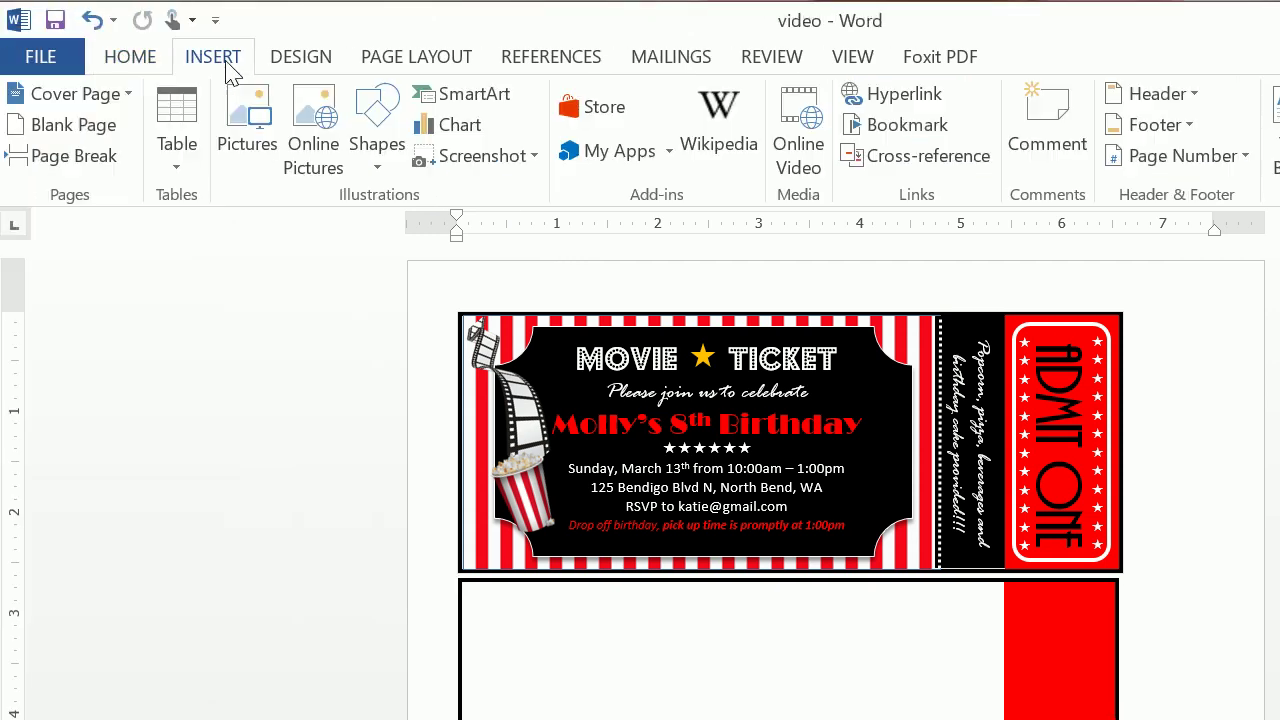
click(374, 114)
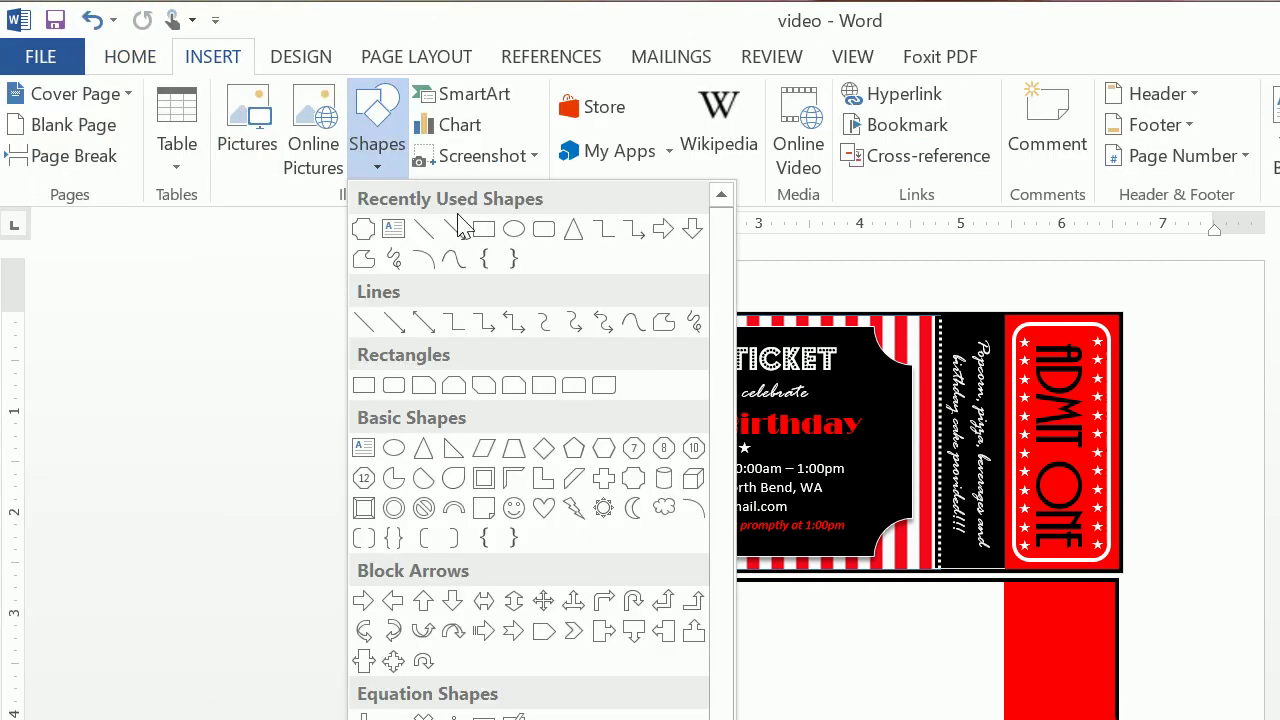
click(556, 243)
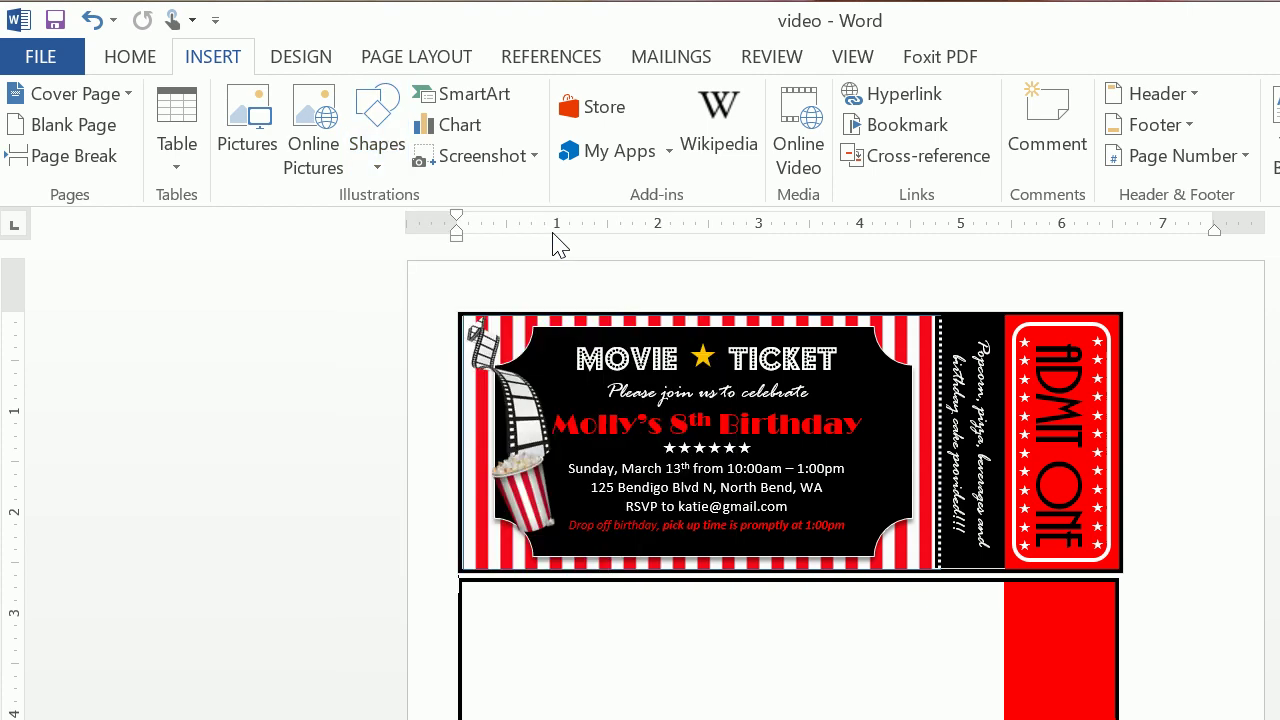
drag(942, 544, 1025, 719)
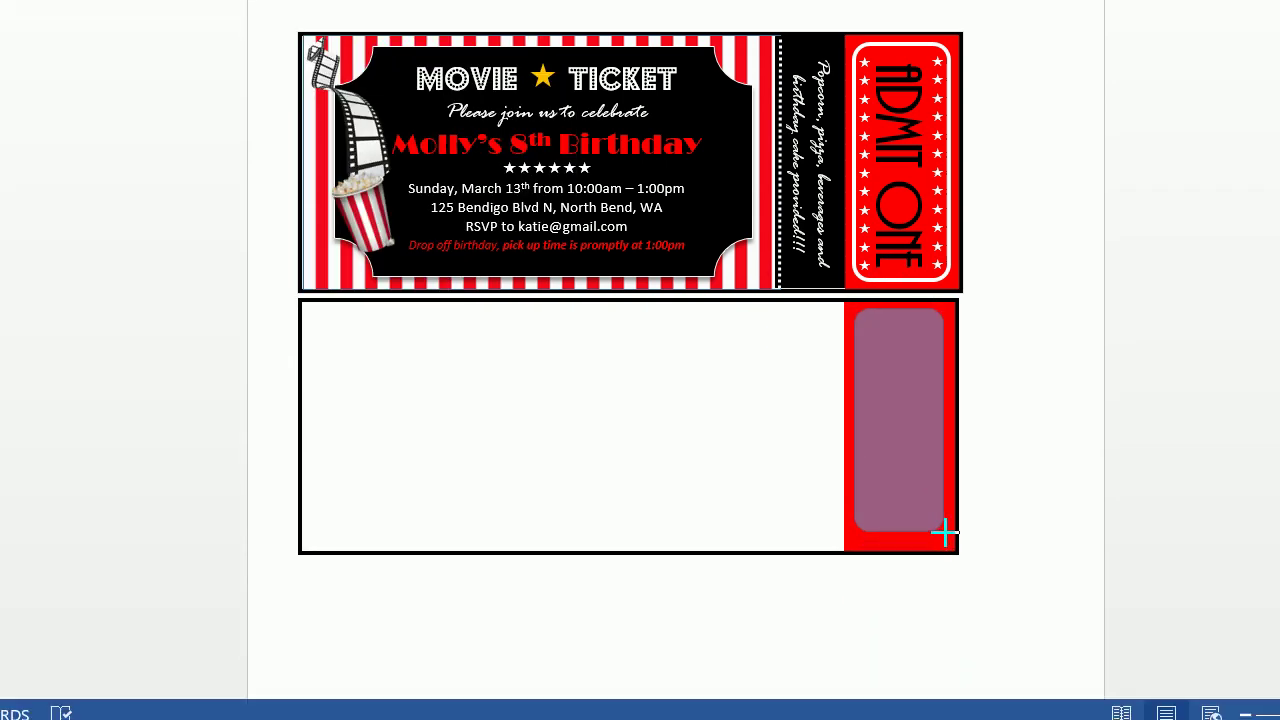
drag(944, 531, 945, 538)
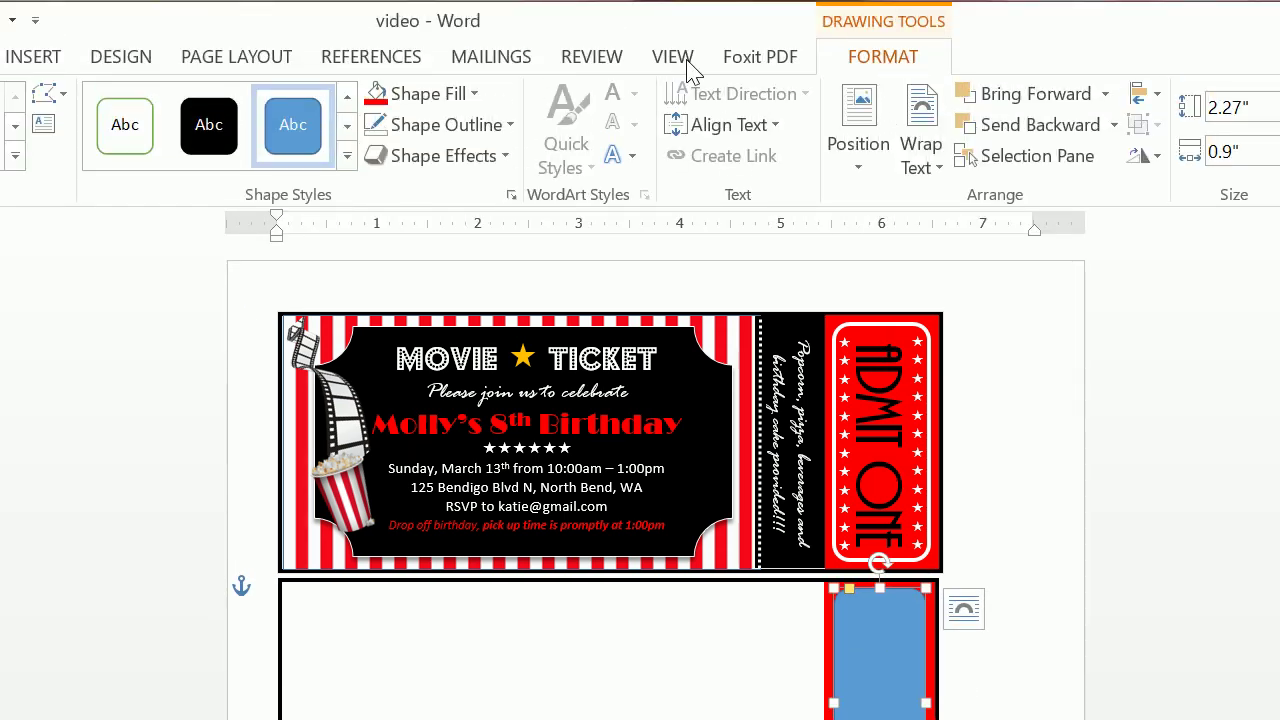
Remove the rounded rectangle's fill, give it a white 3 pt outline, and deselect it.
click(451, 94)
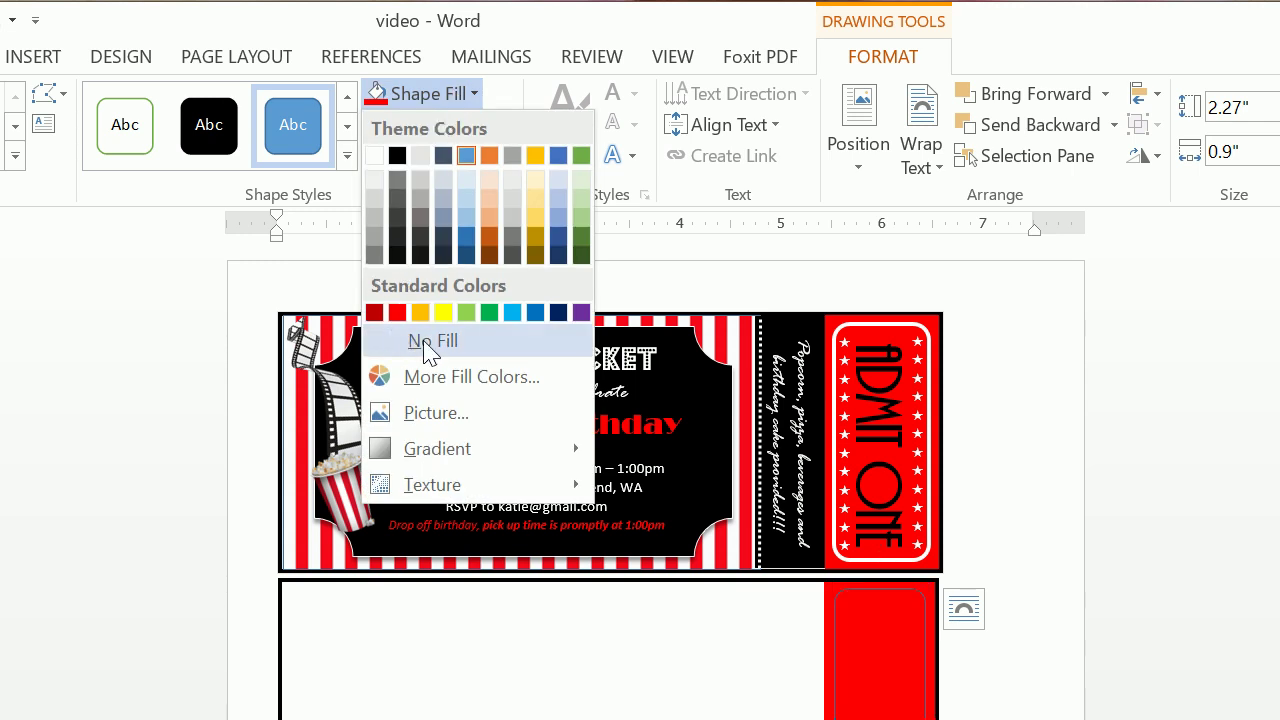
click(428, 341)
click(420, 125)
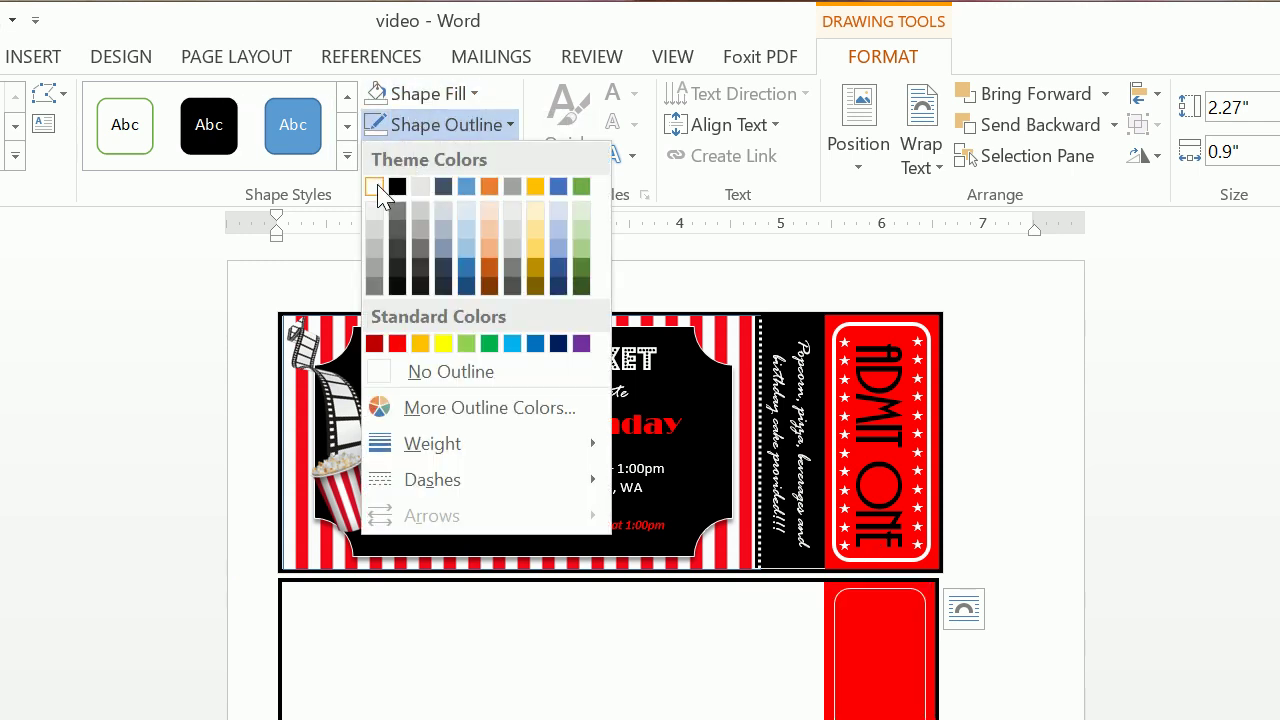
click(376, 188)
click(423, 128)
mouse_move(465, 465)
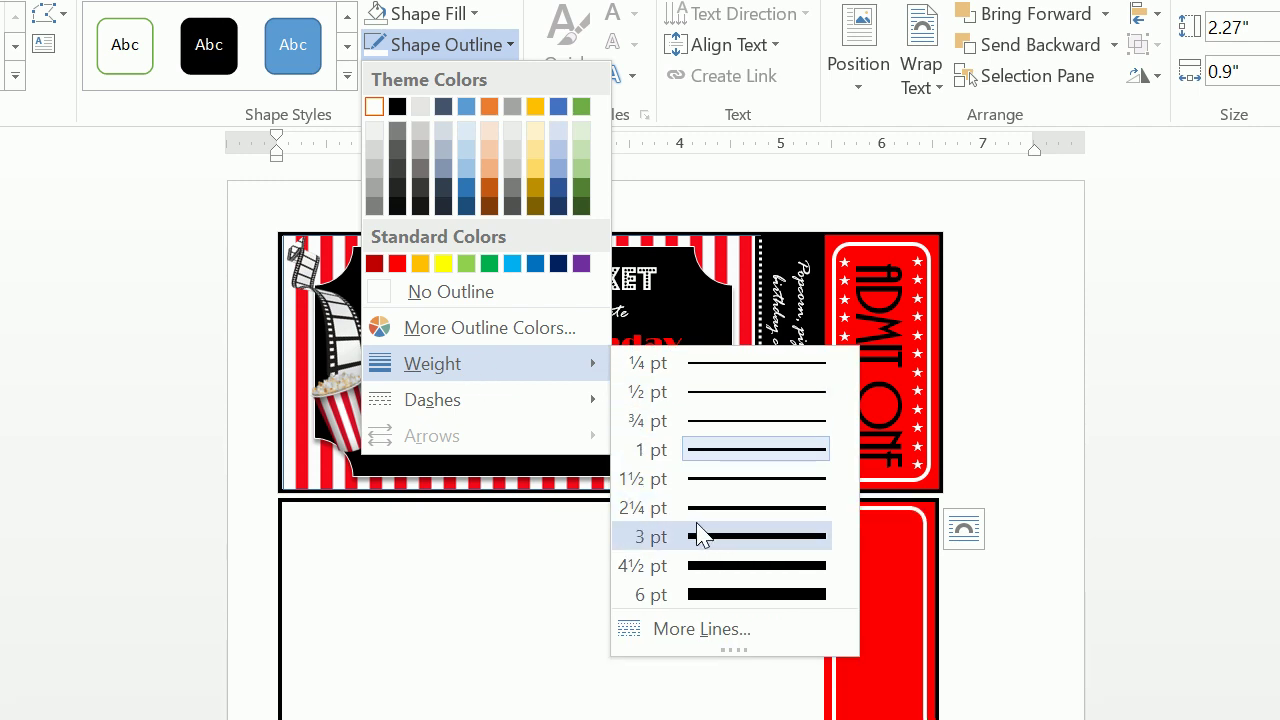
click(700, 537)
click(700, 580)
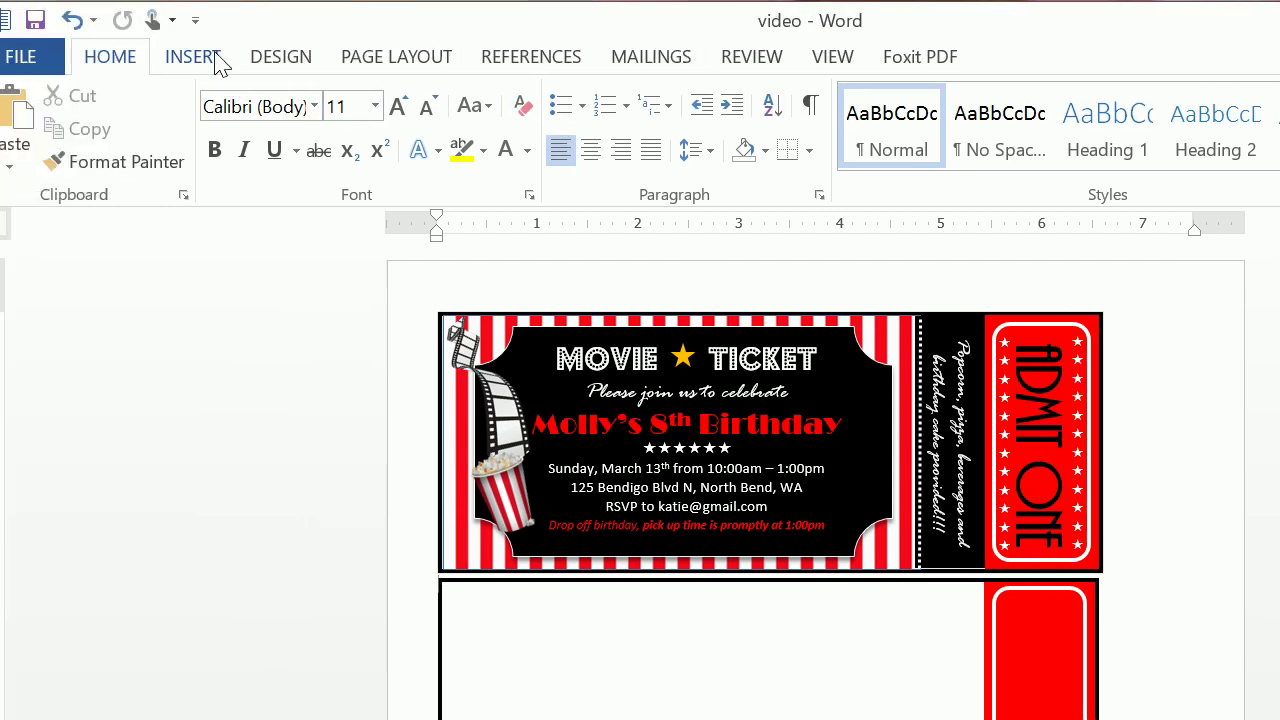
Draw a text box about 2.43" high and 1.07" wide over the red panel and enter ADMIT ONE.
click(212, 58)
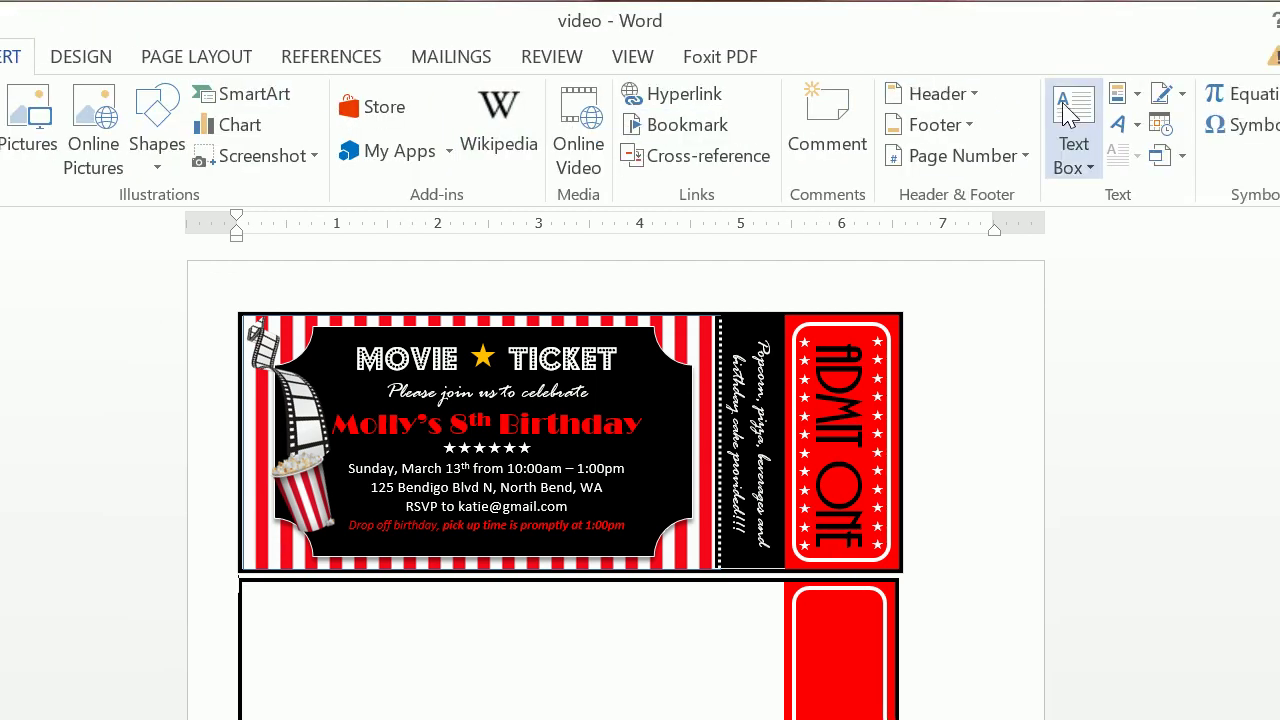
click(1070, 120)
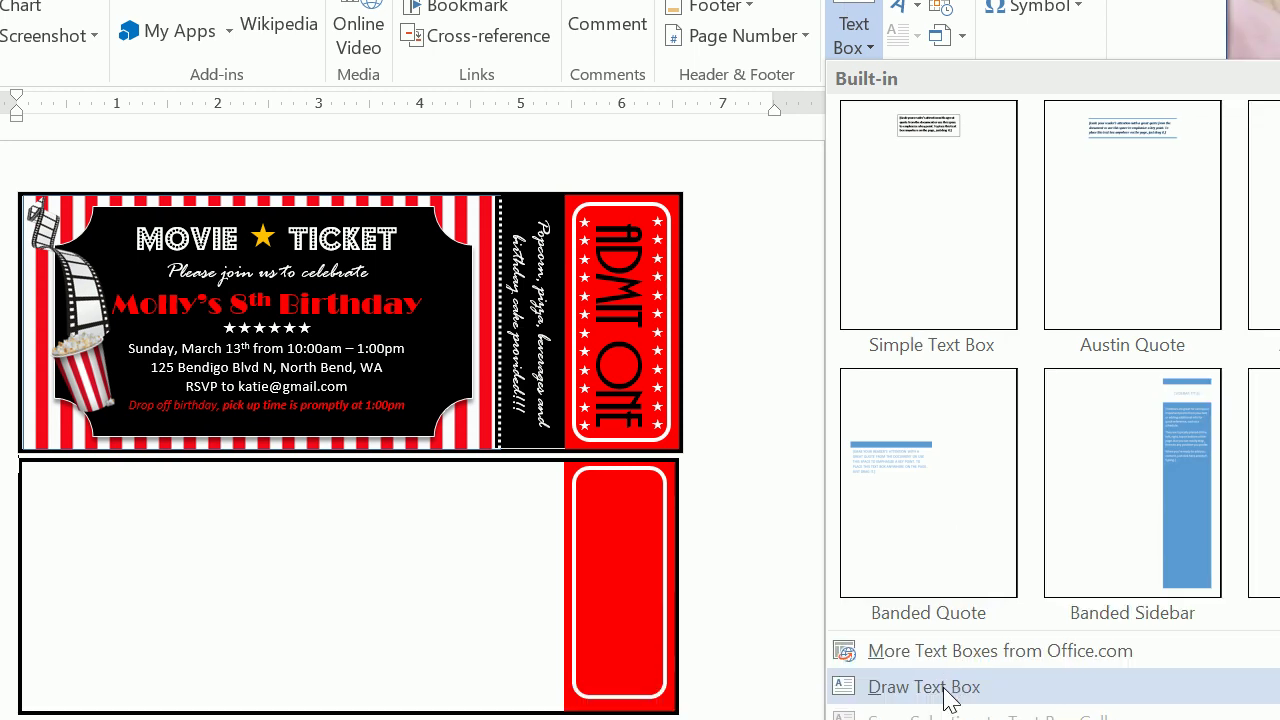
click(948, 690)
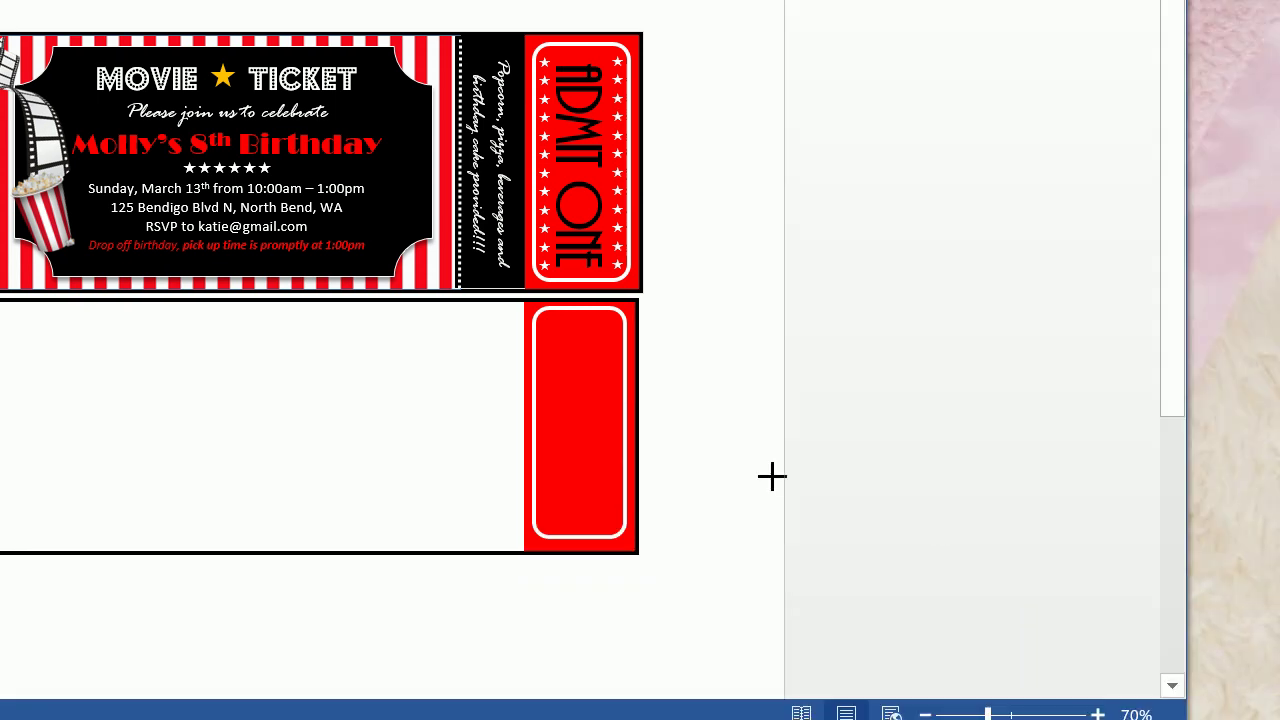
mouse_move(527, 308)
mouse_down()
mouse_move(623, 557)
mouse_move(634, 510)
mouse_up()
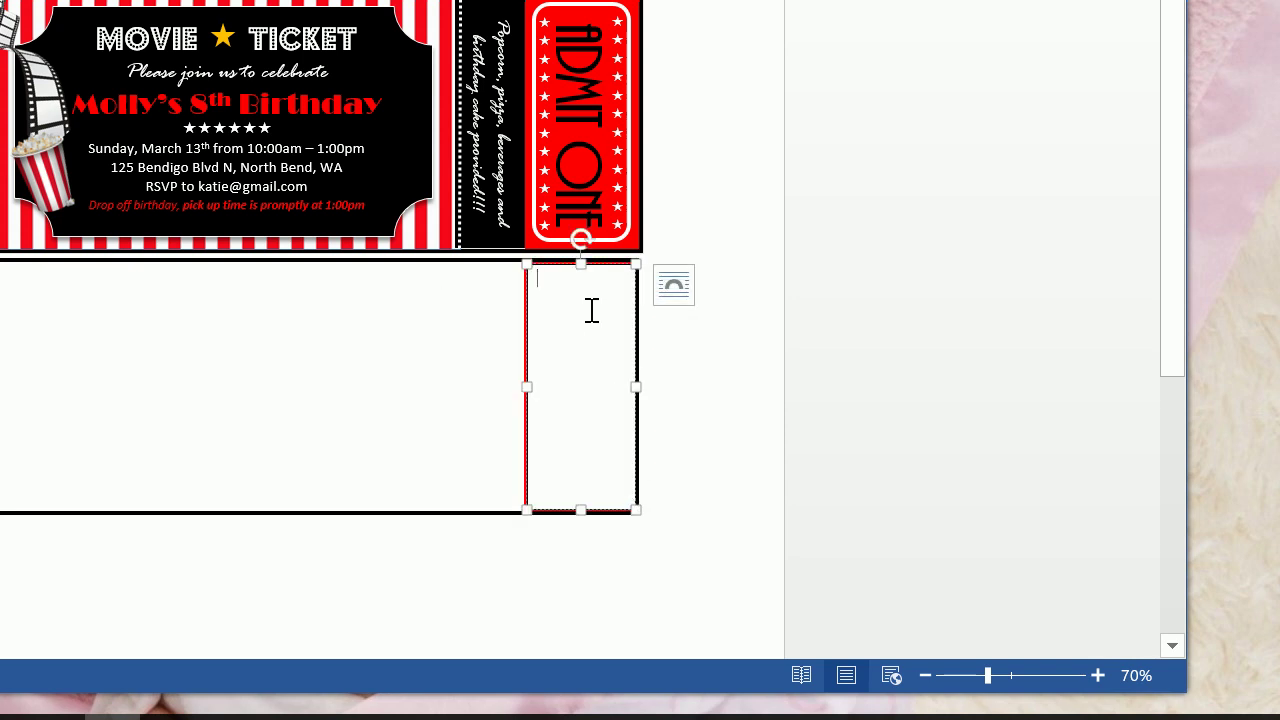
text(ADMIT ONE)
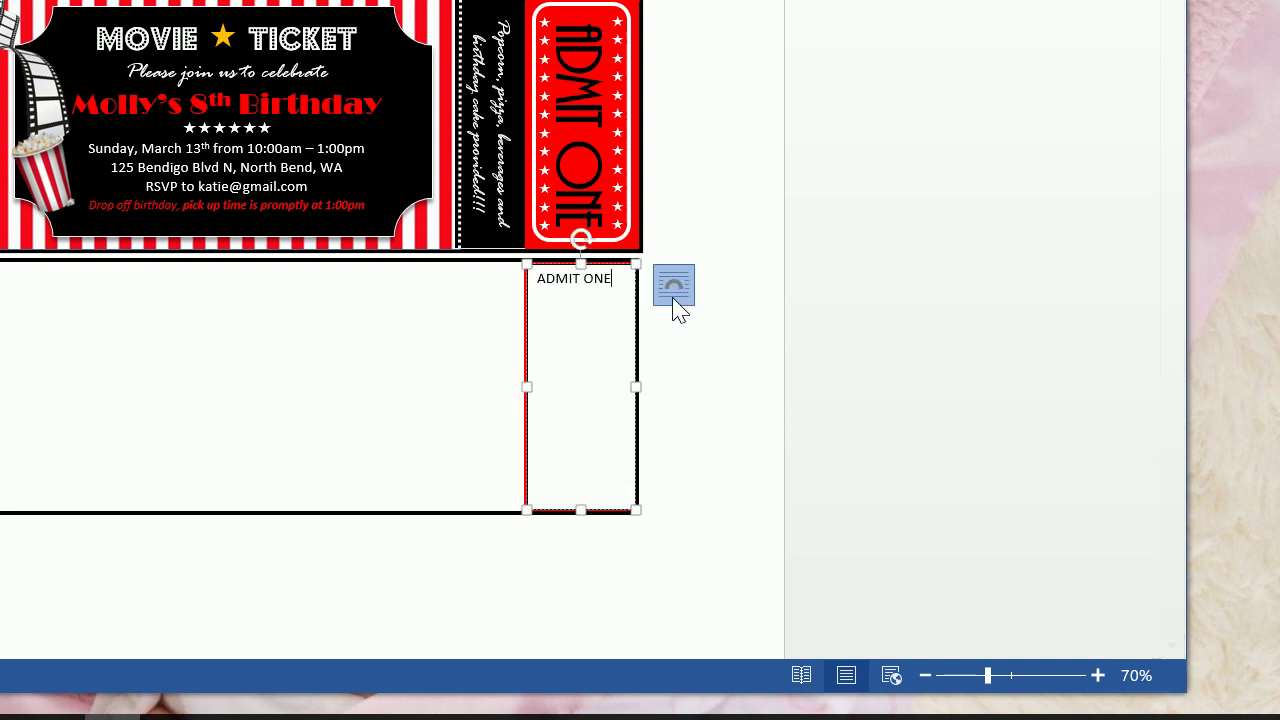
Remove the fill and the outline of the ADMIT ONE text box.
click(674, 288)
click(683, 361)
click(601, 278)
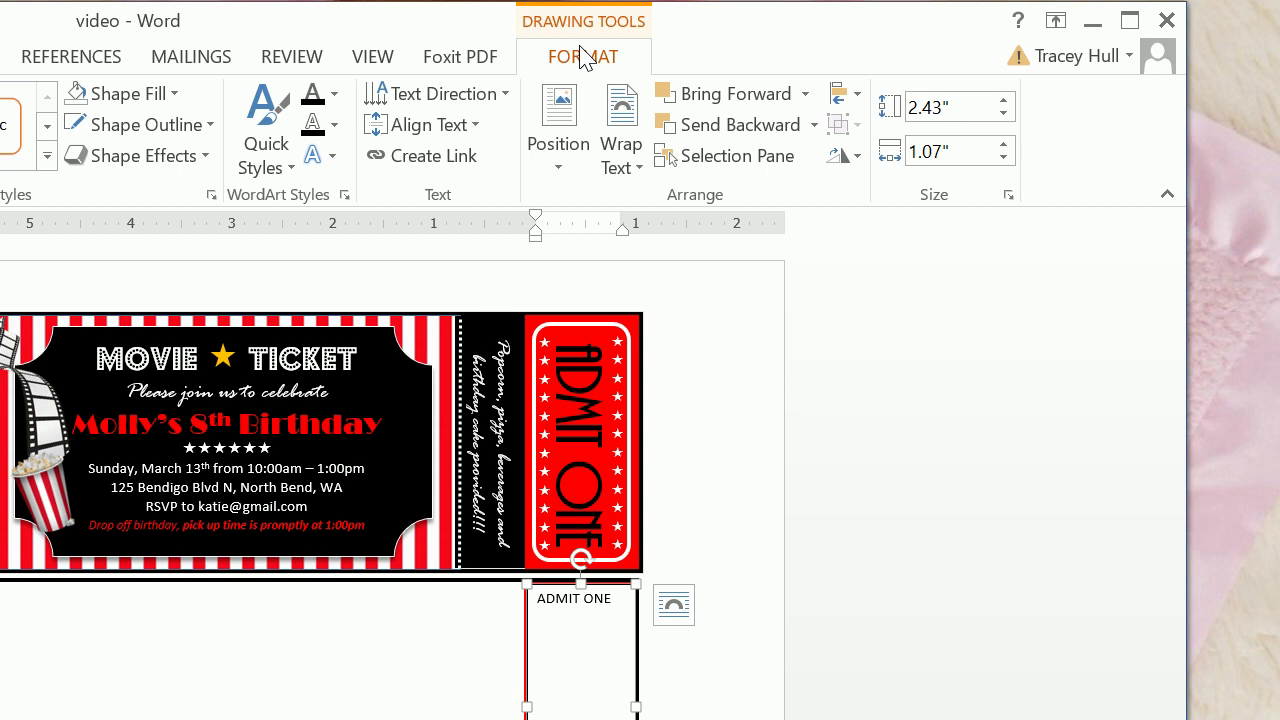
click(170, 93)
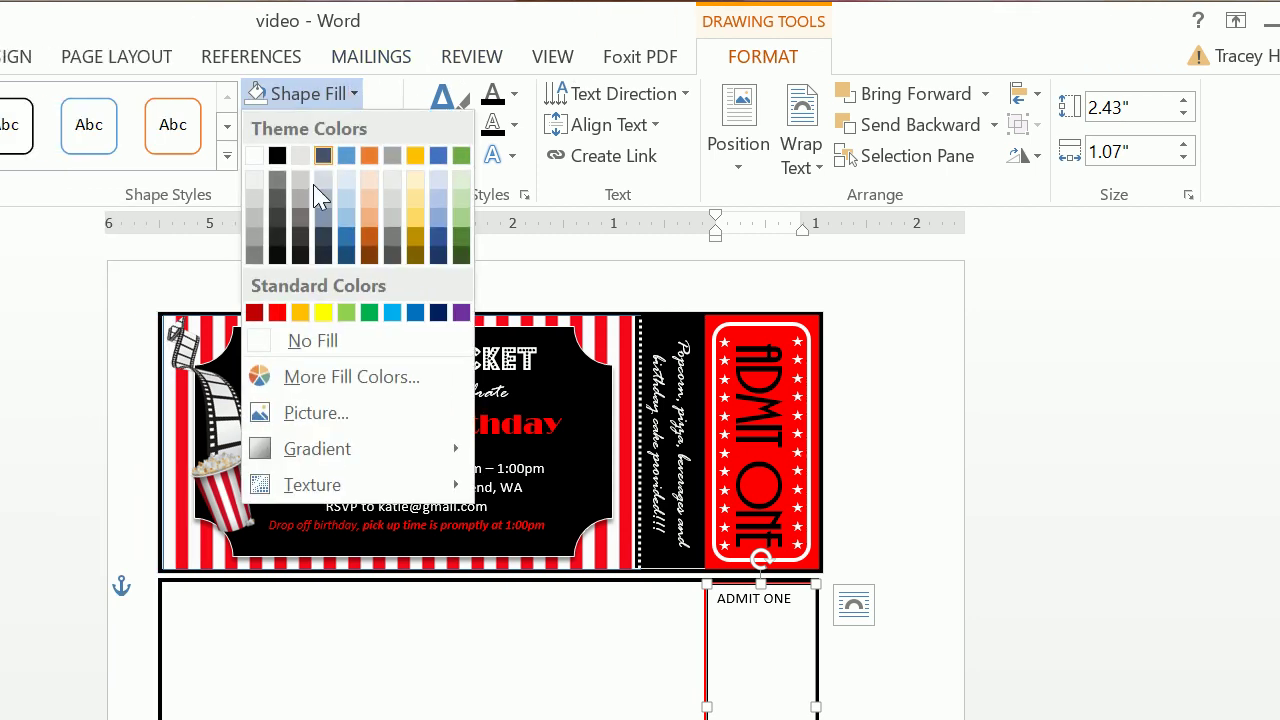
click(340, 341)
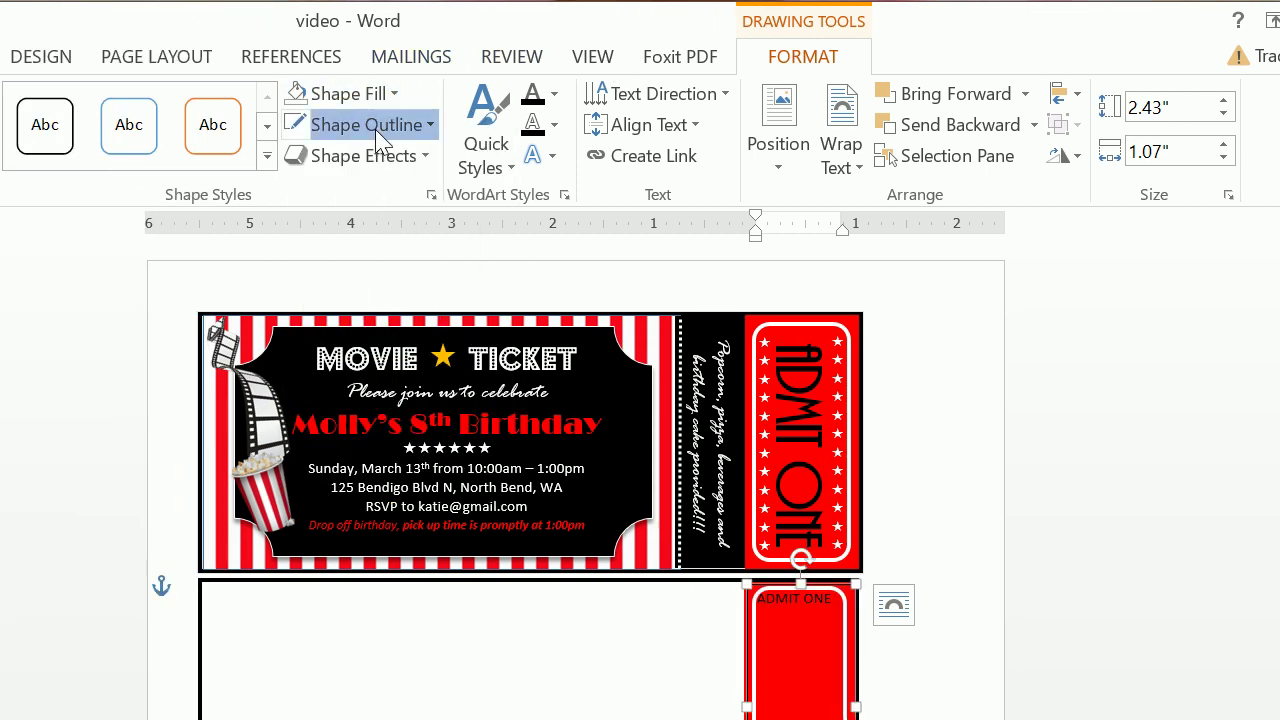
click(365, 125)
click(345, 371)
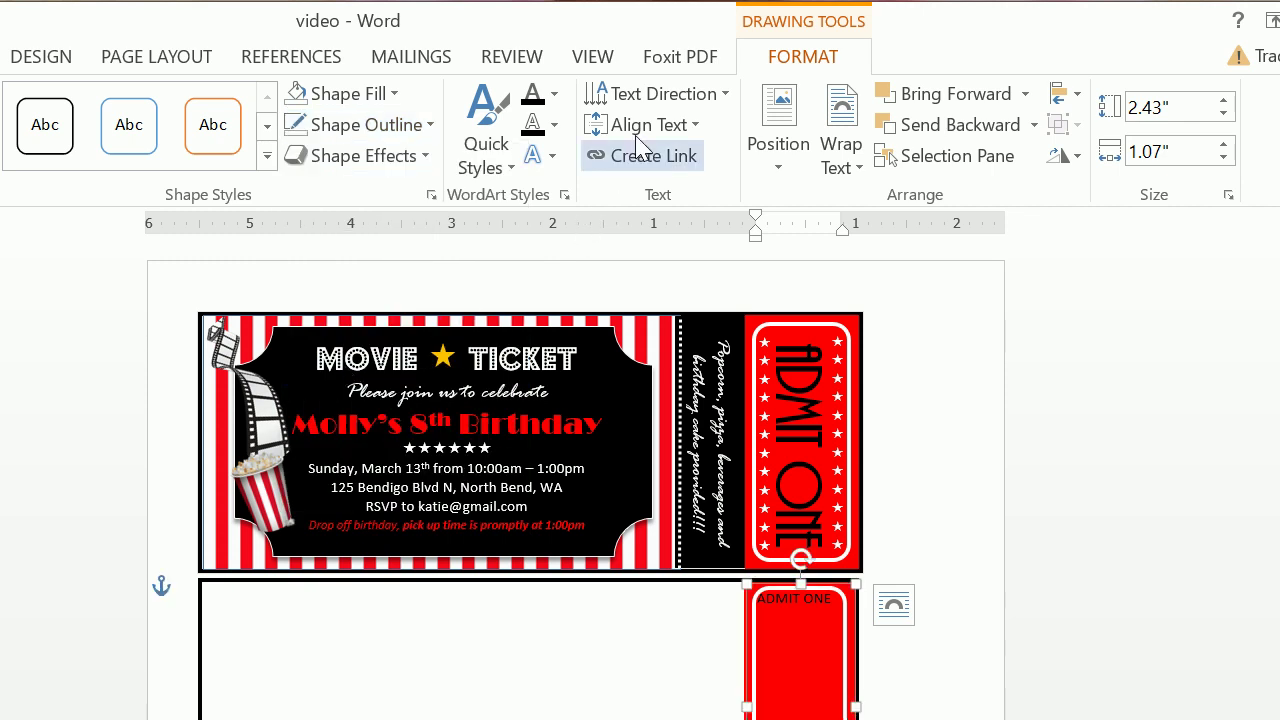
Rotate the text in the ADMIT ONE text box by 90° and select the words.
click(680, 106)
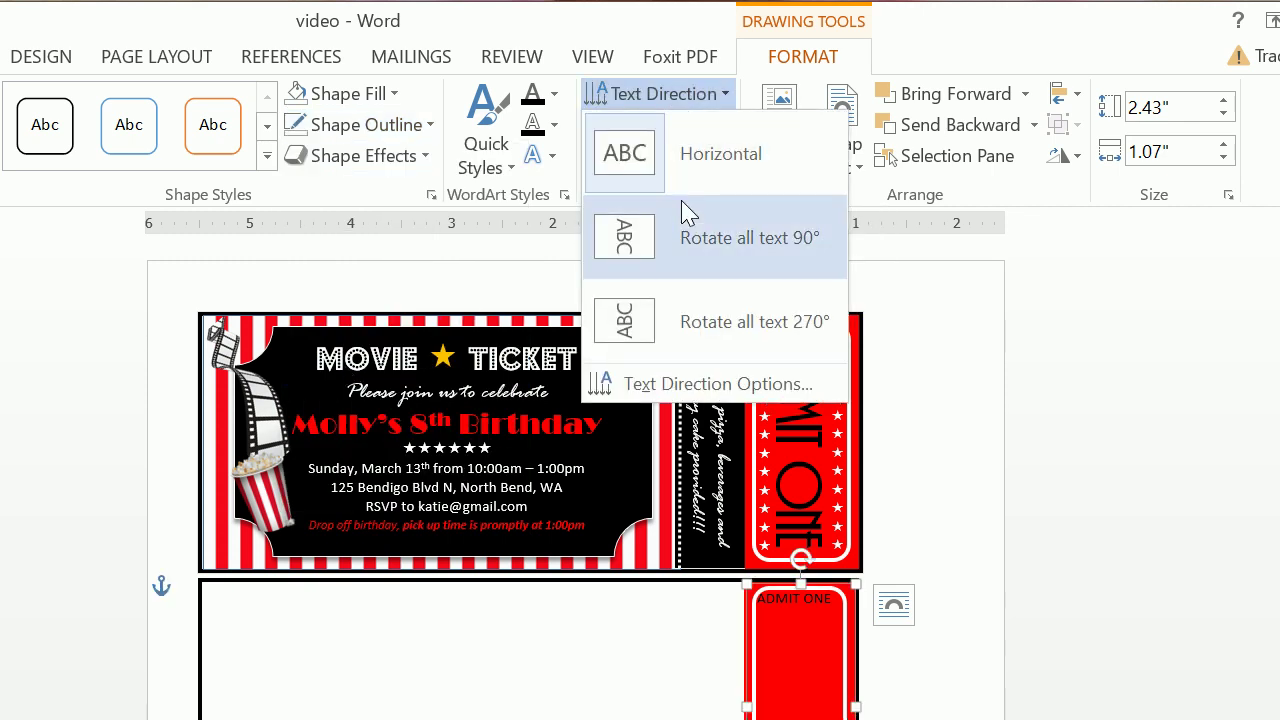
click(686, 237)
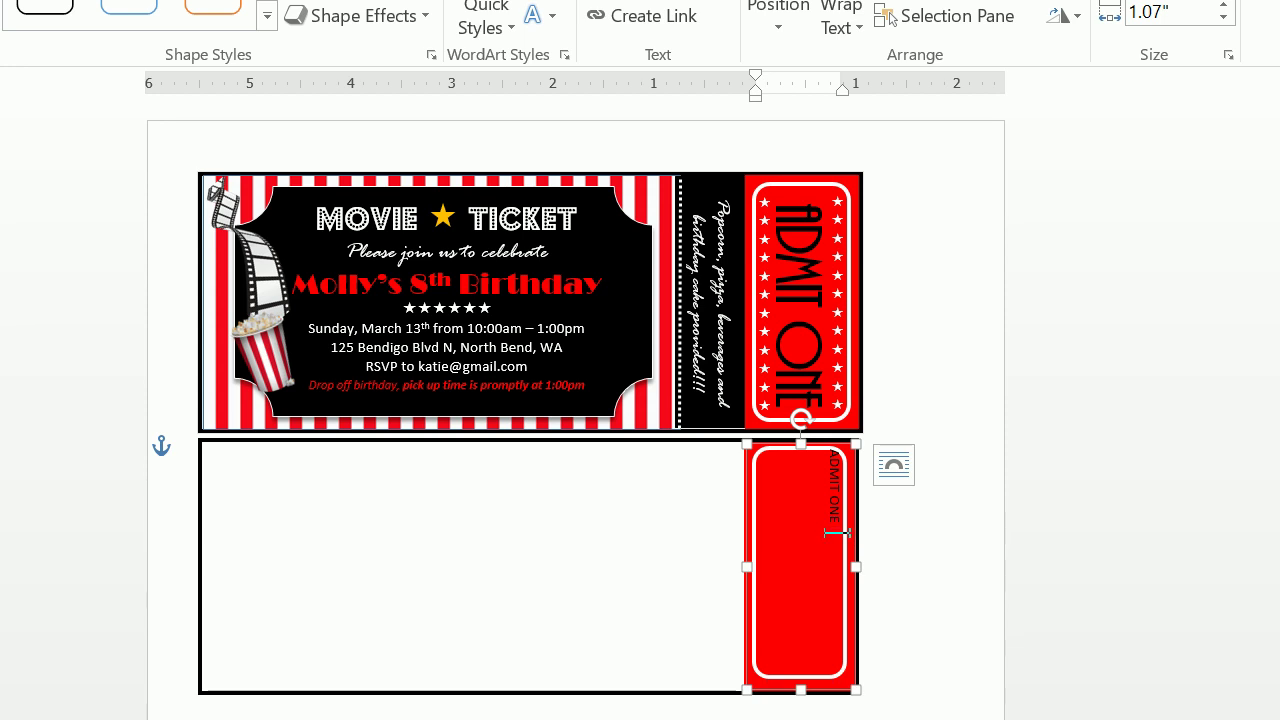
drag(837, 533, 830, 450)
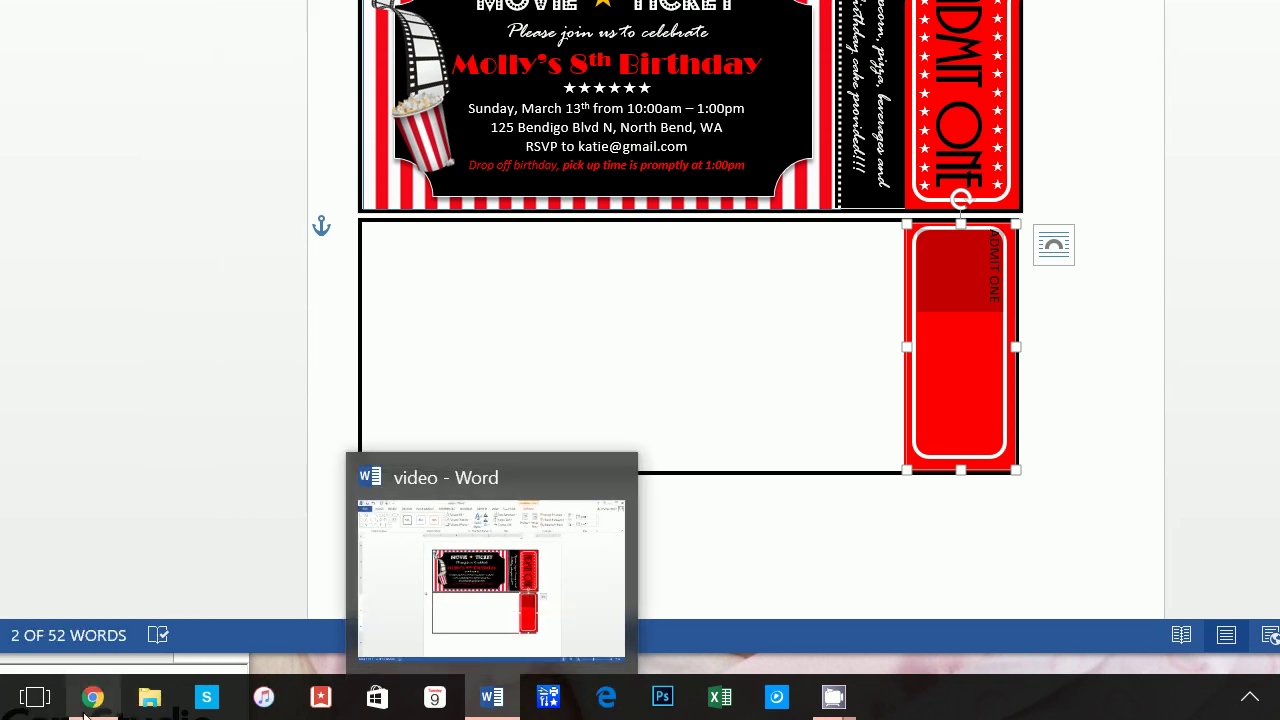
Switch to Chrome, go to google.com and search for "ar bonnie font".
click(174, 697)
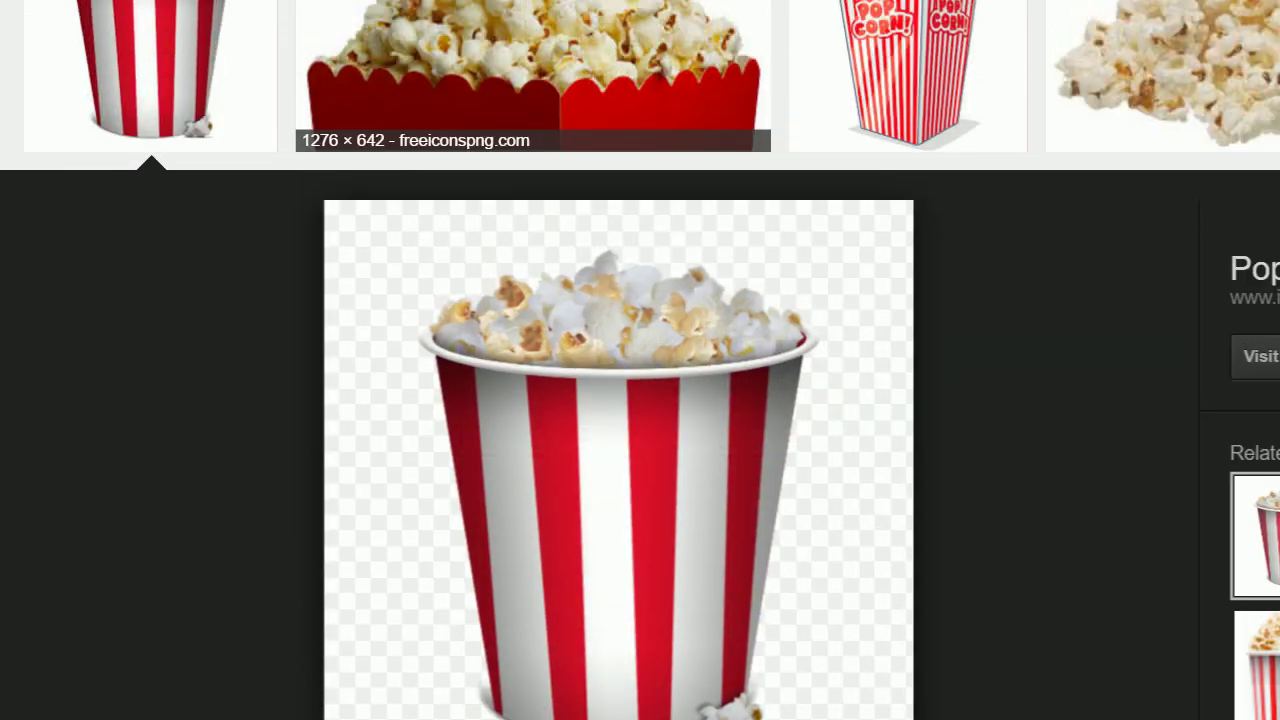
text(go)
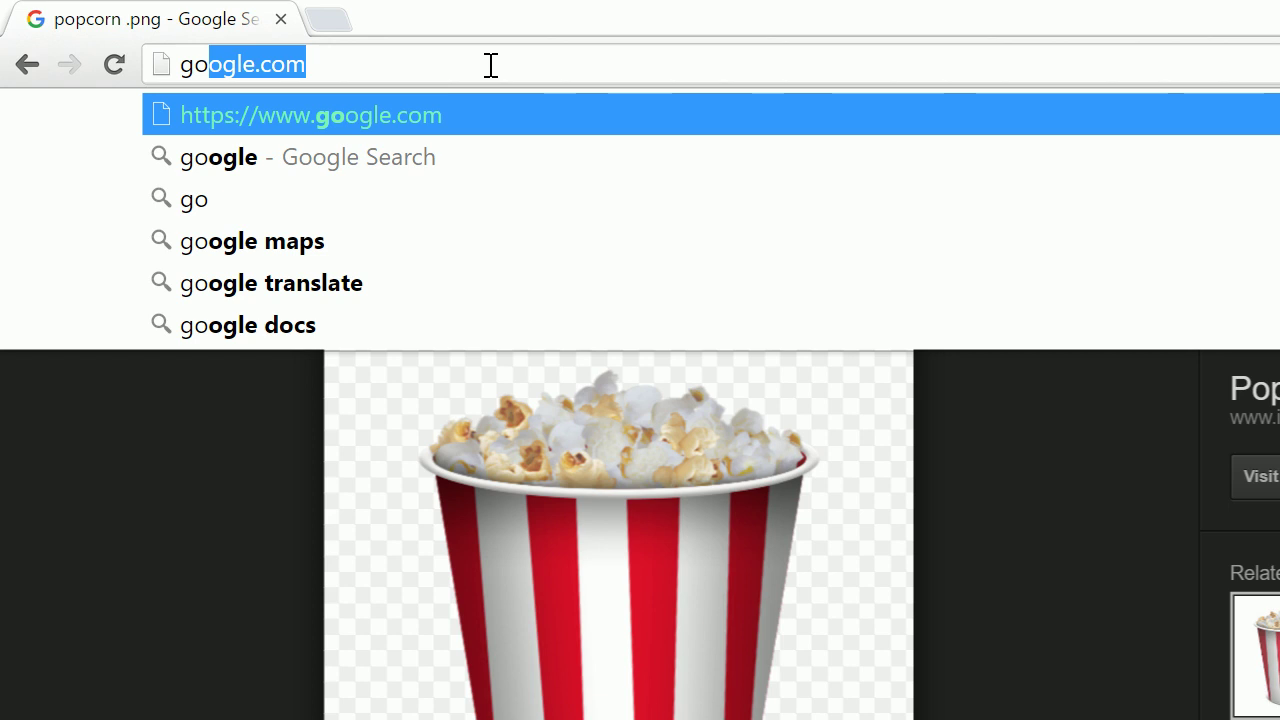
key(Return)
text(A)
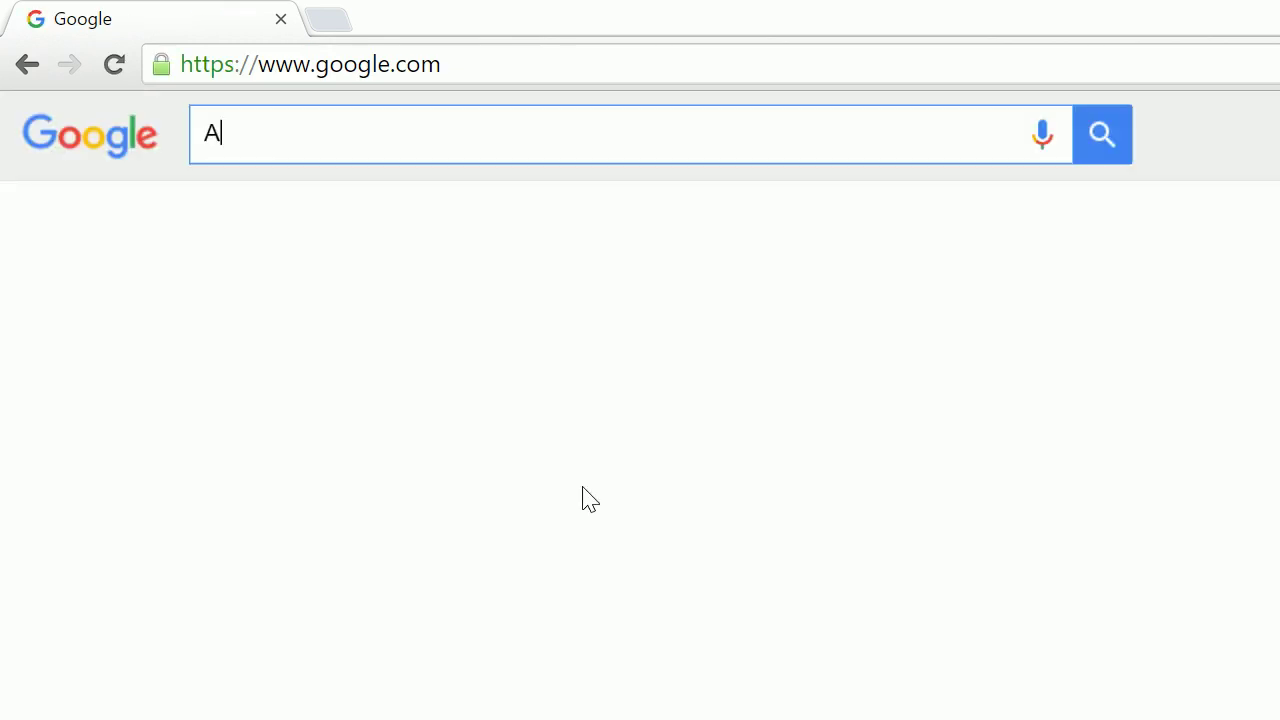
text(R Bonnie)
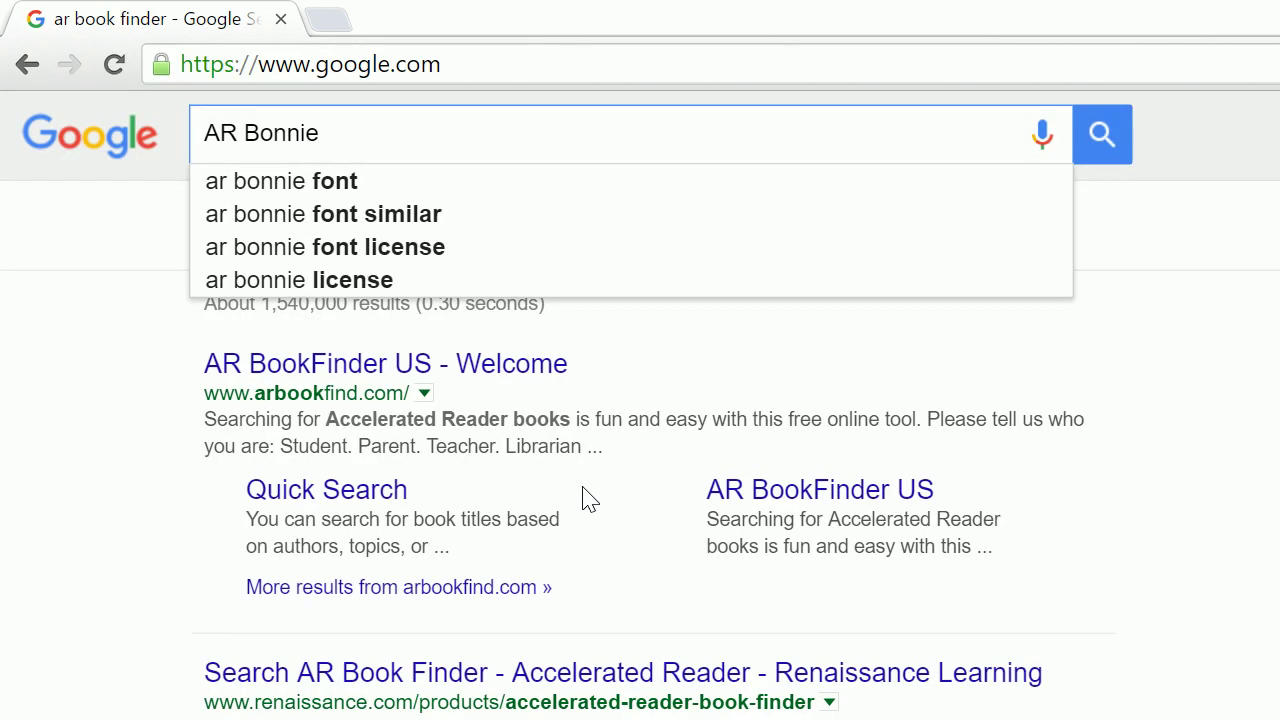
key(Down)
key(Return)
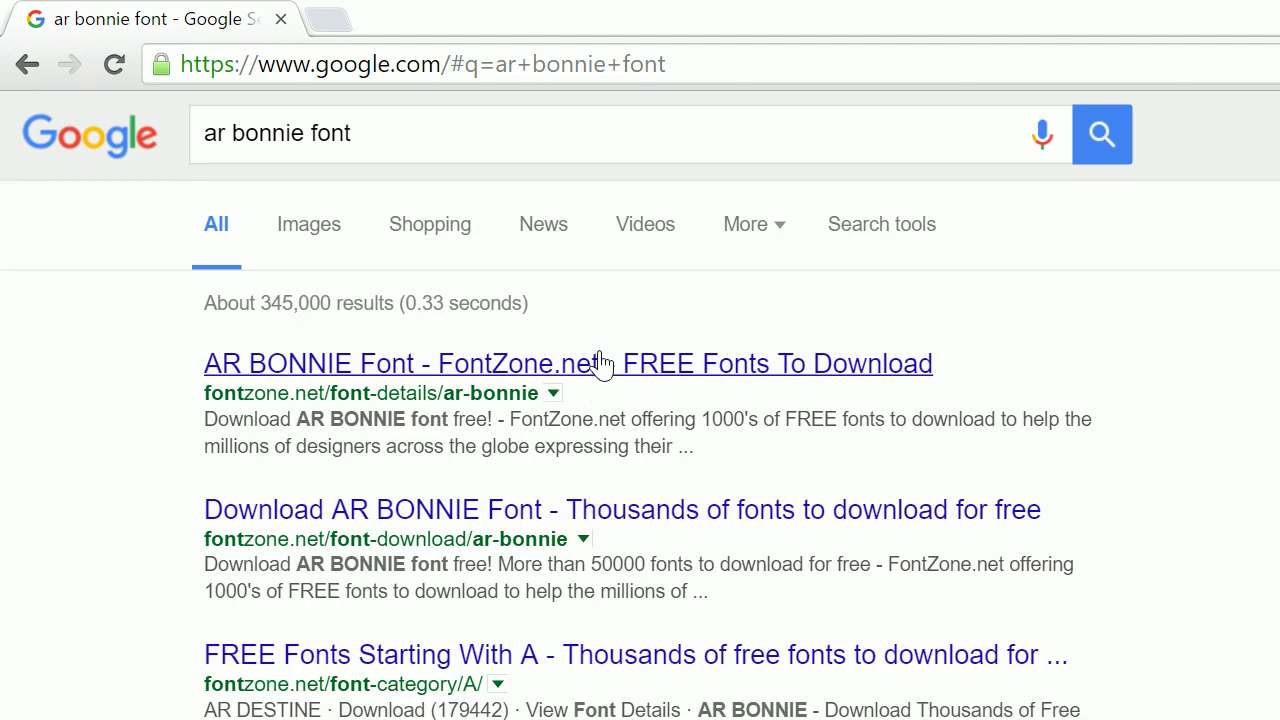
Download the AR BONNIE font from FontZone.net, entering the captcha text to pass the verification.
click(601, 363)
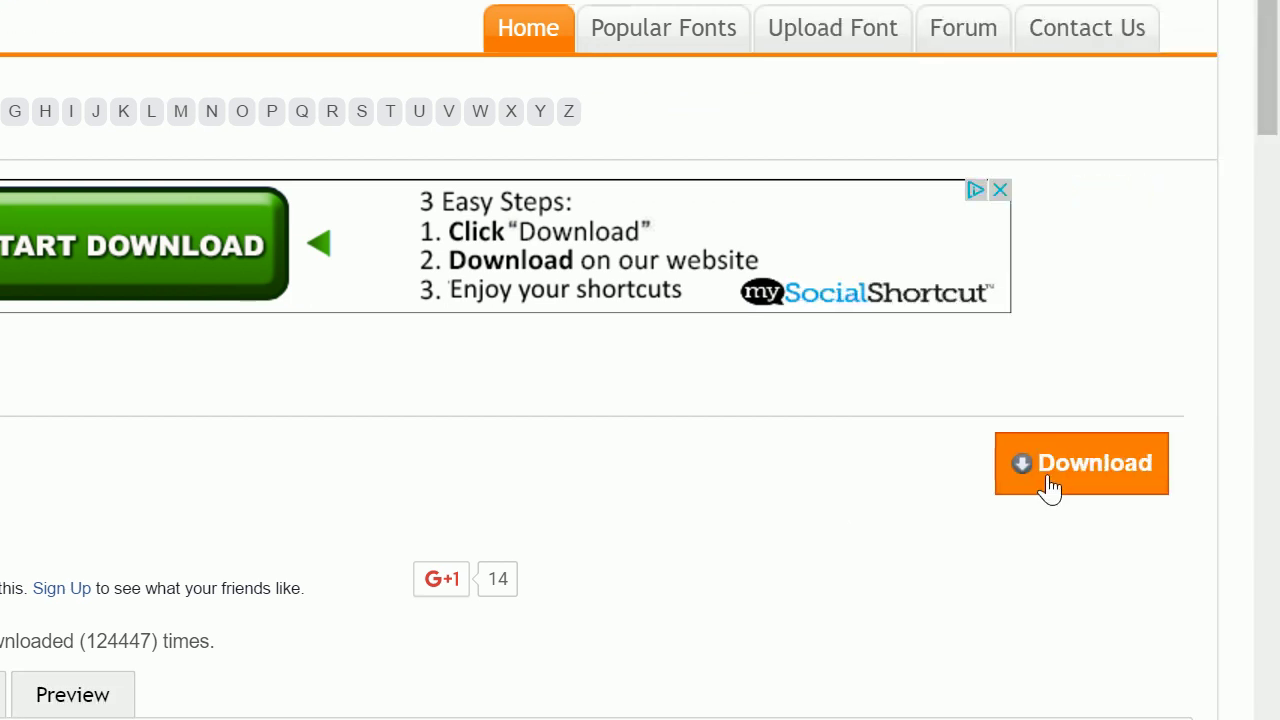
click(1130, 488)
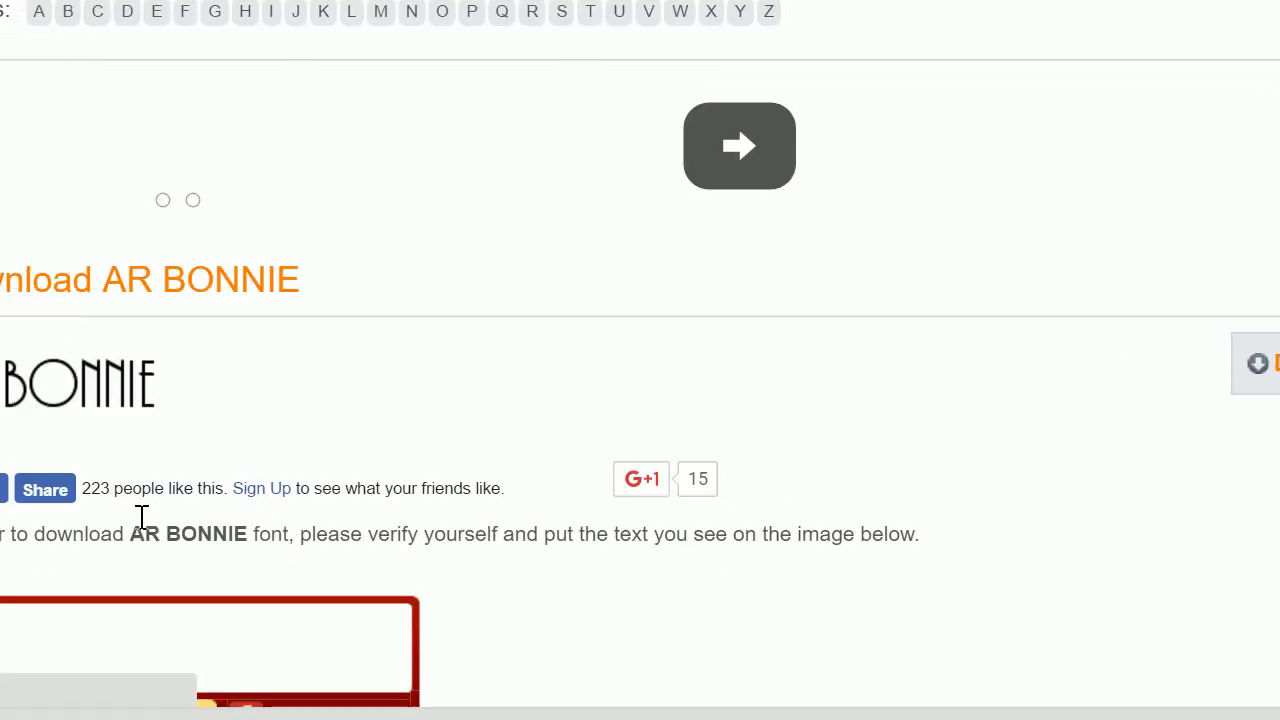
scroll(137, 517, down, 3)
click(336, 277)
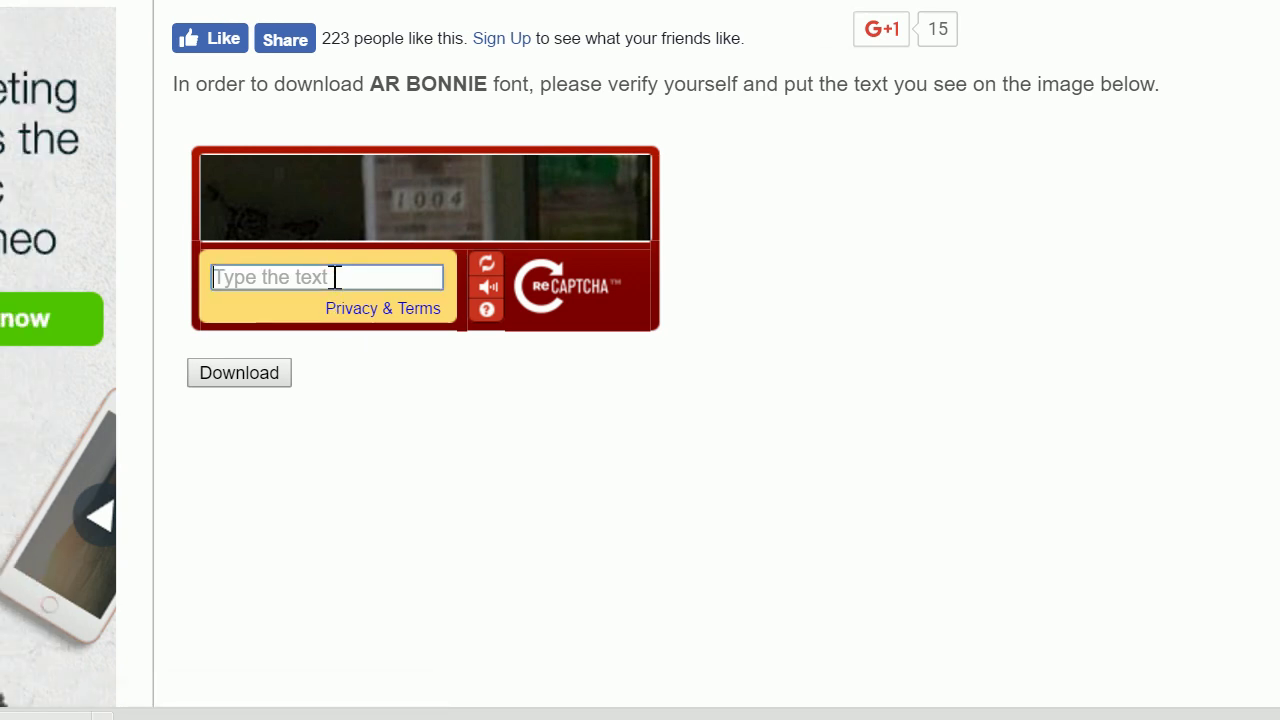
text(1004)
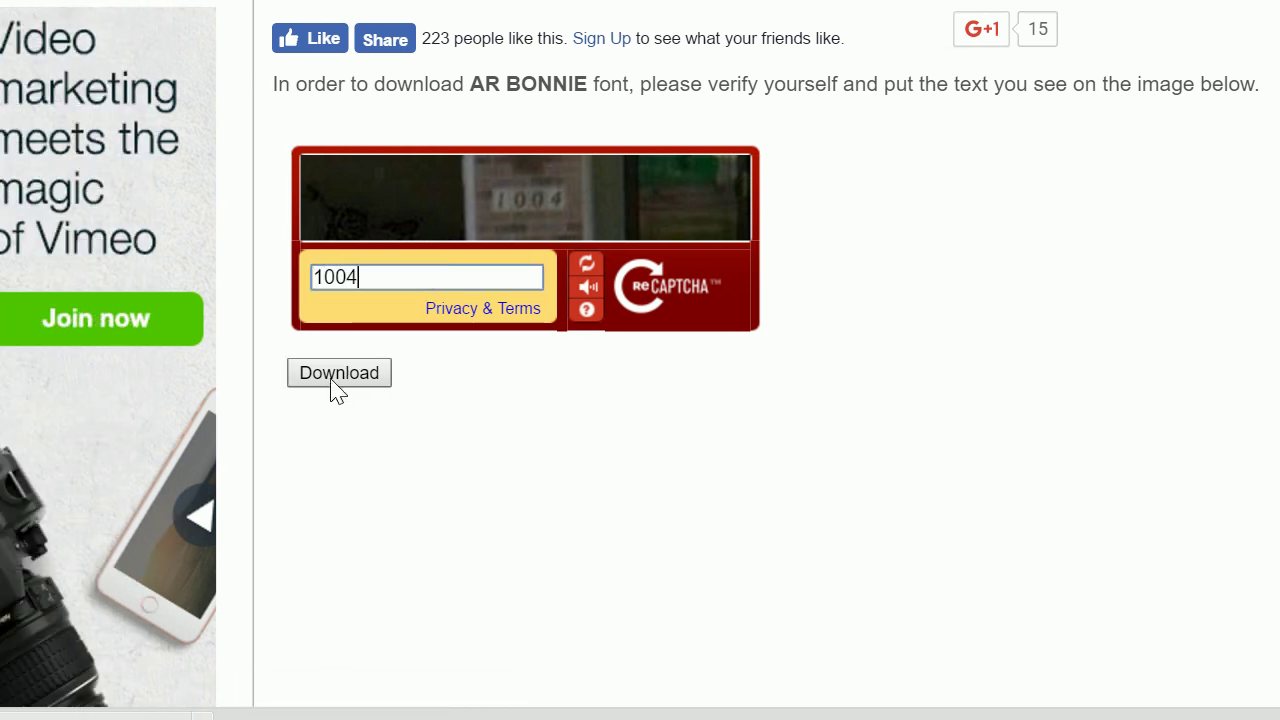
click(235, 380)
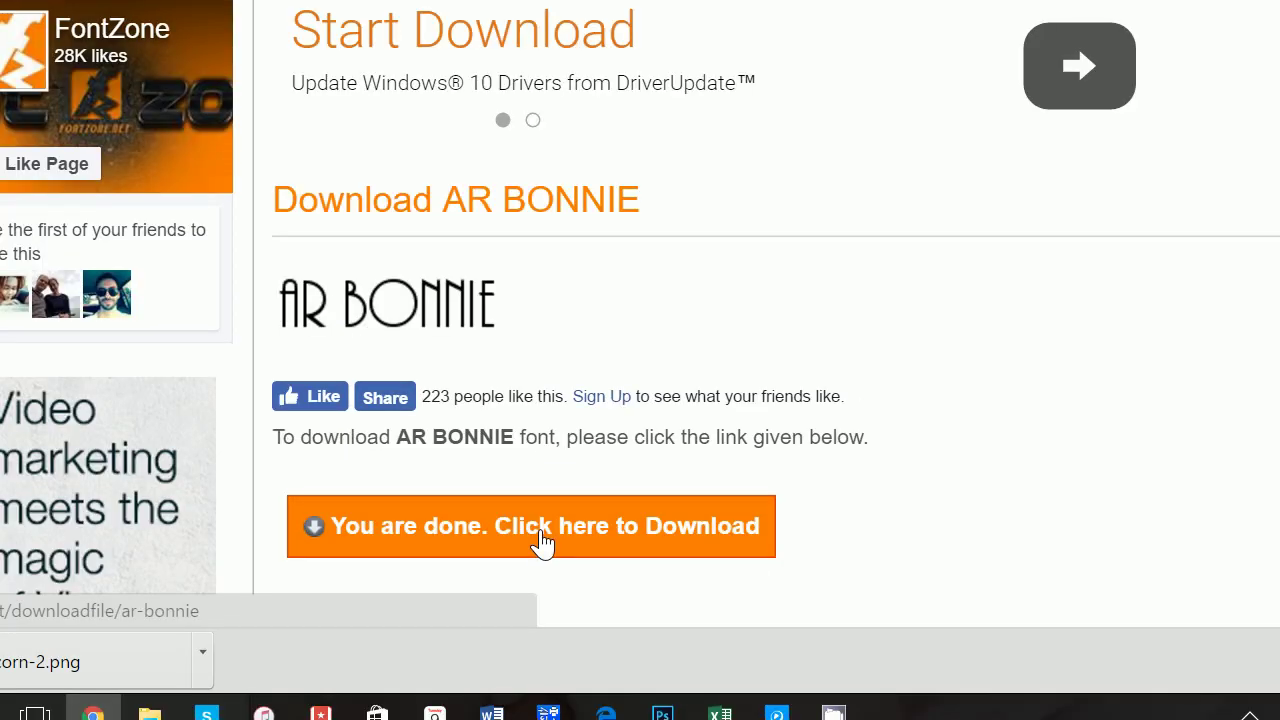
click(541, 541)
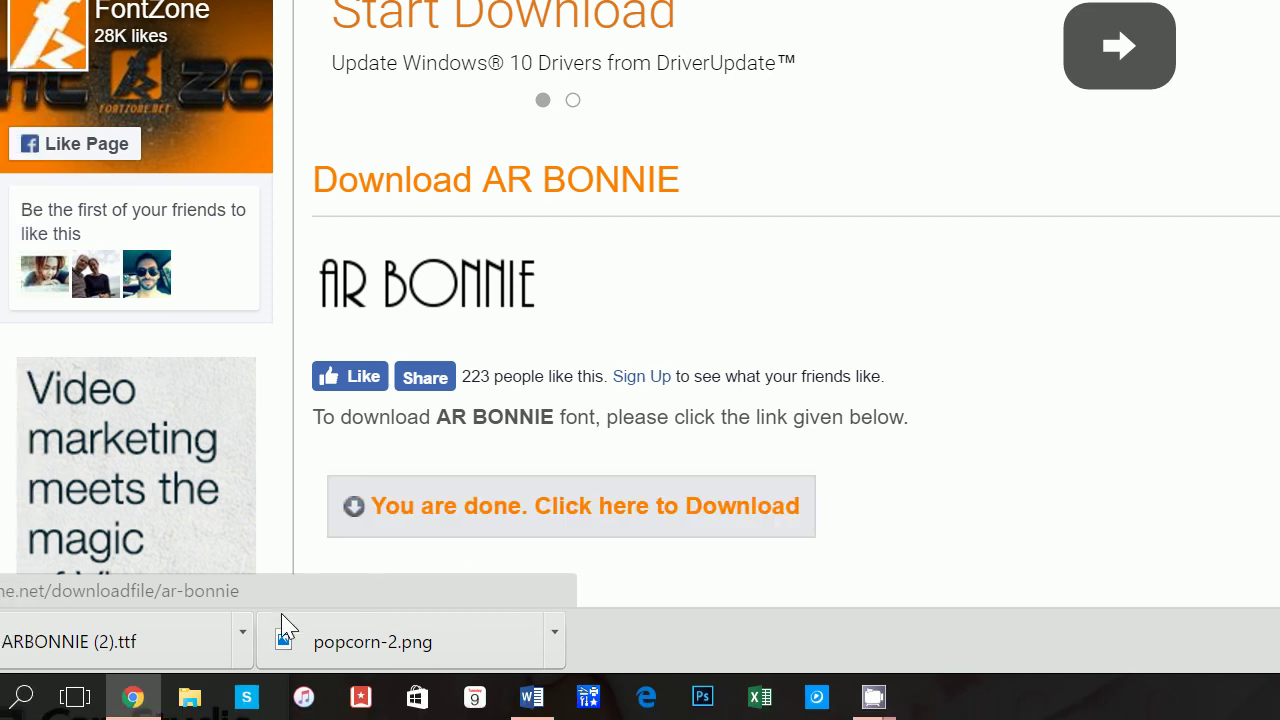
Open the downloaded ARBONNIE (2).ttf, install it over the existing copy of the font, and close the font preview.
click(207, 663)
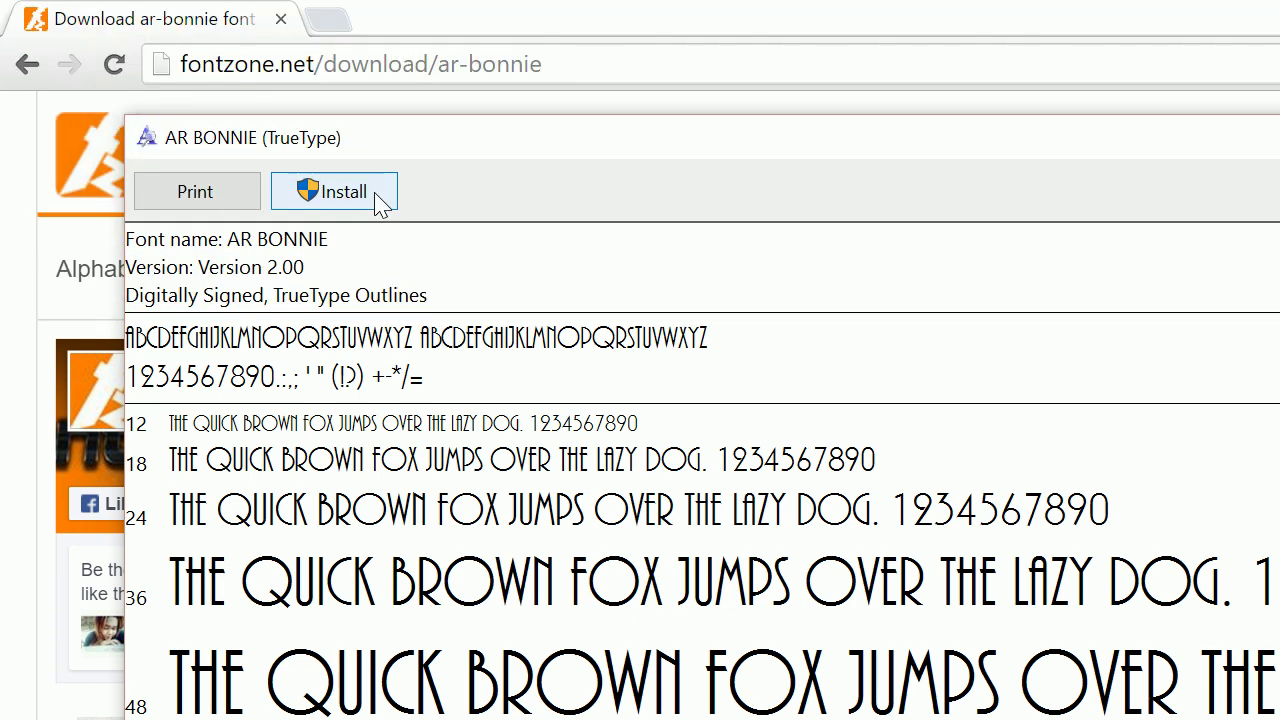
click(380, 100)
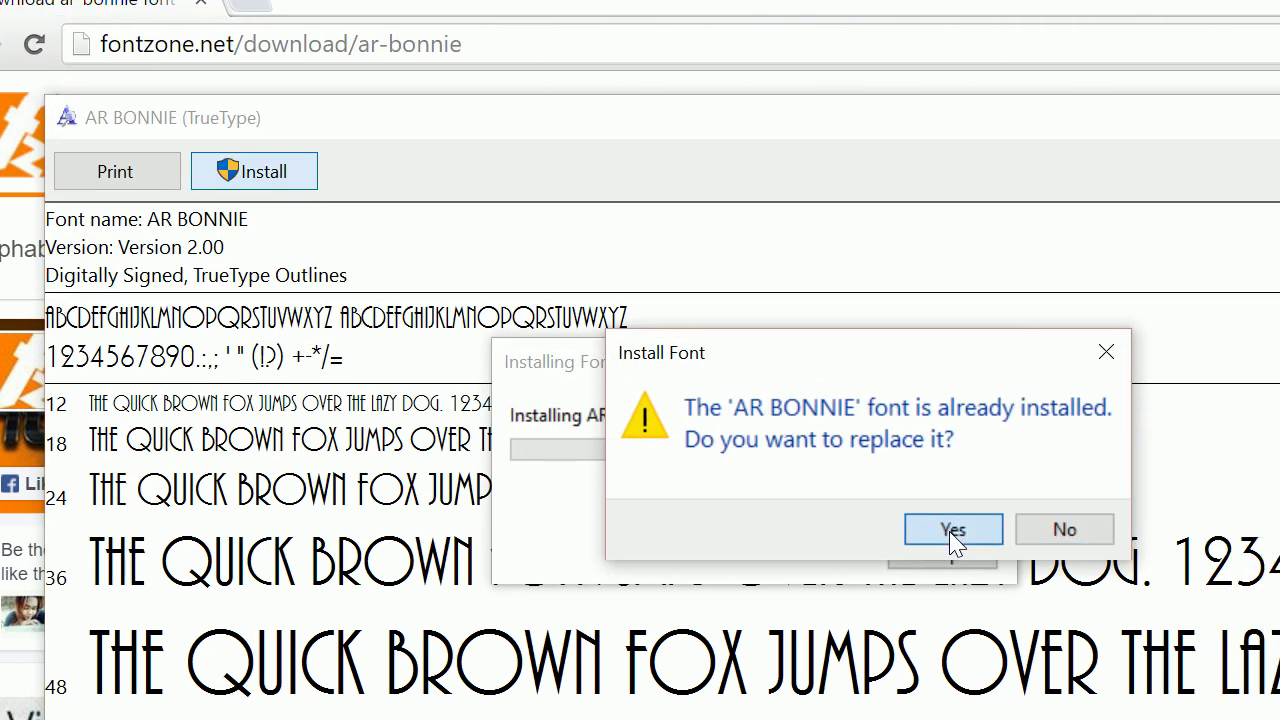
click(1028, 547)
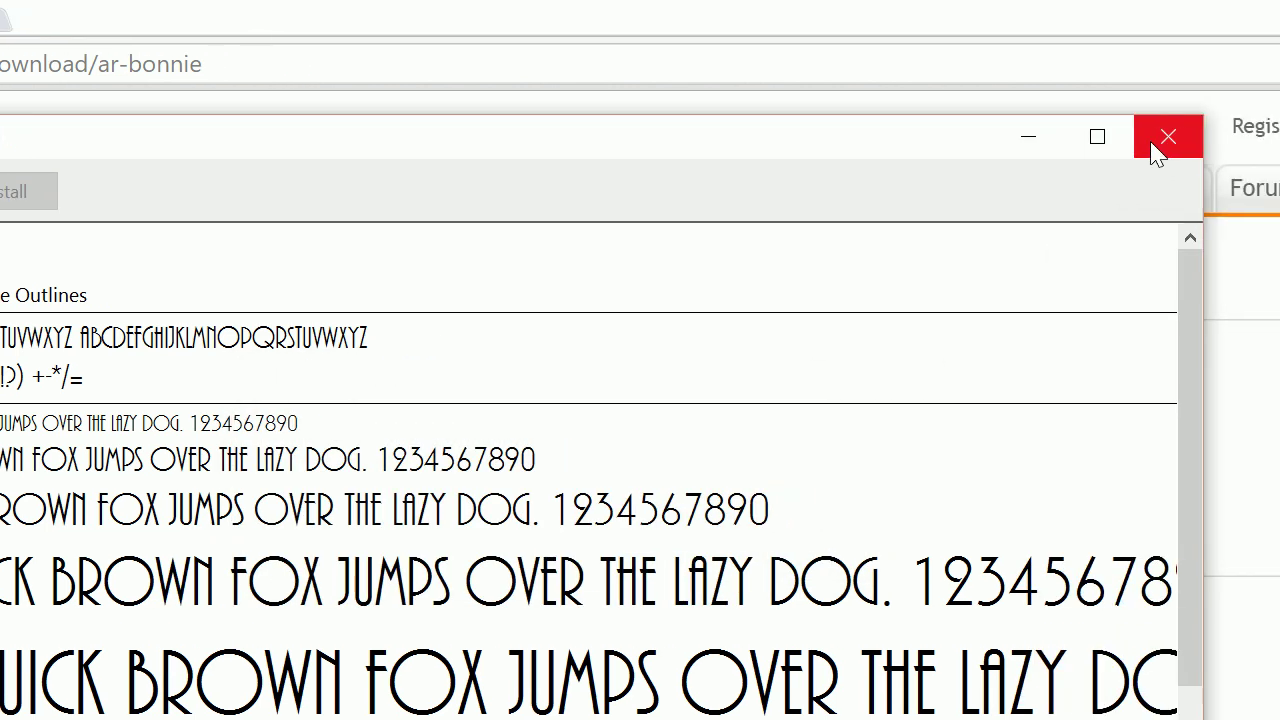
click(1157, 140)
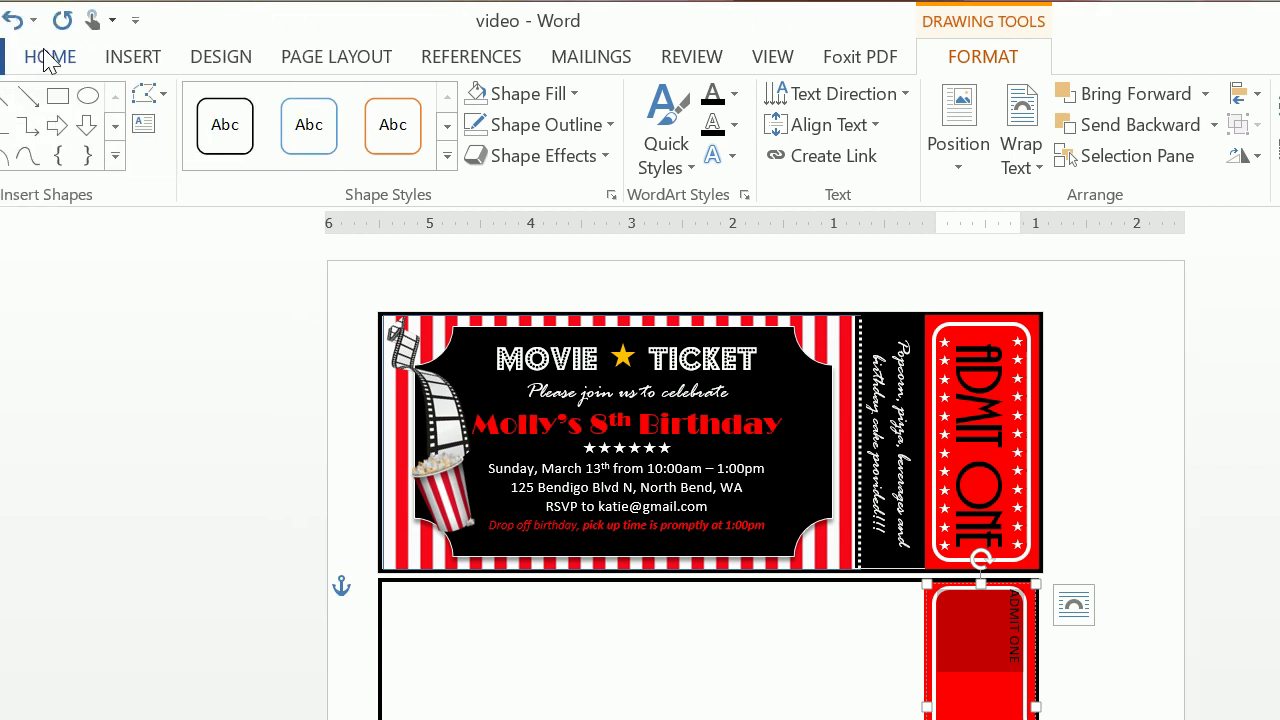
Back in Word, format the selected ADMIT ONE text in AR BONNIE, 45 pt, bold.
click(127, 58)
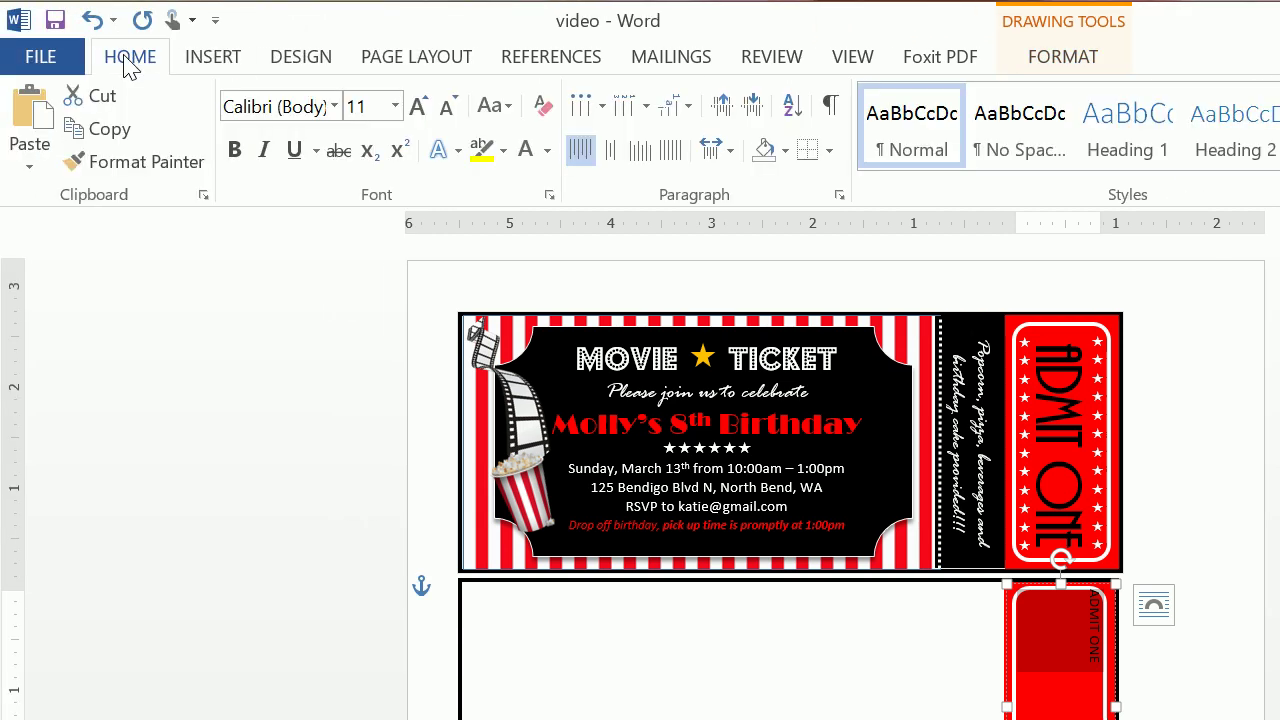
click(334, 106)
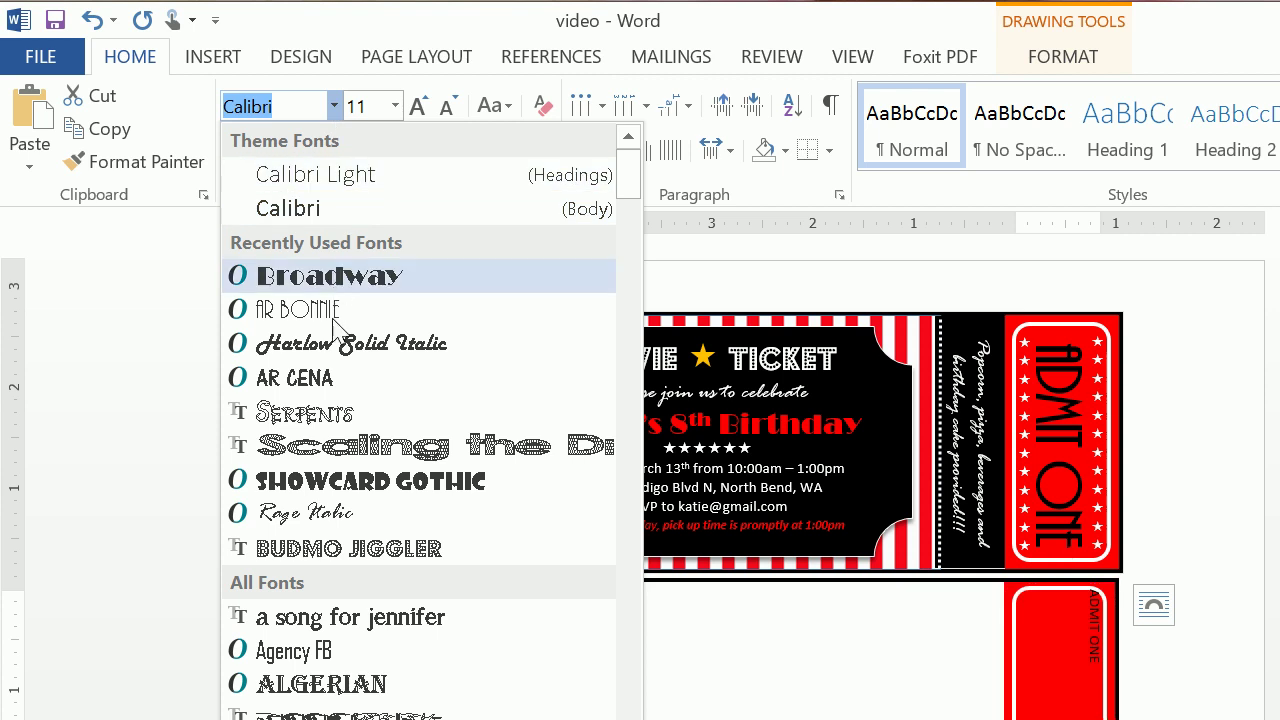
click(298, 309)
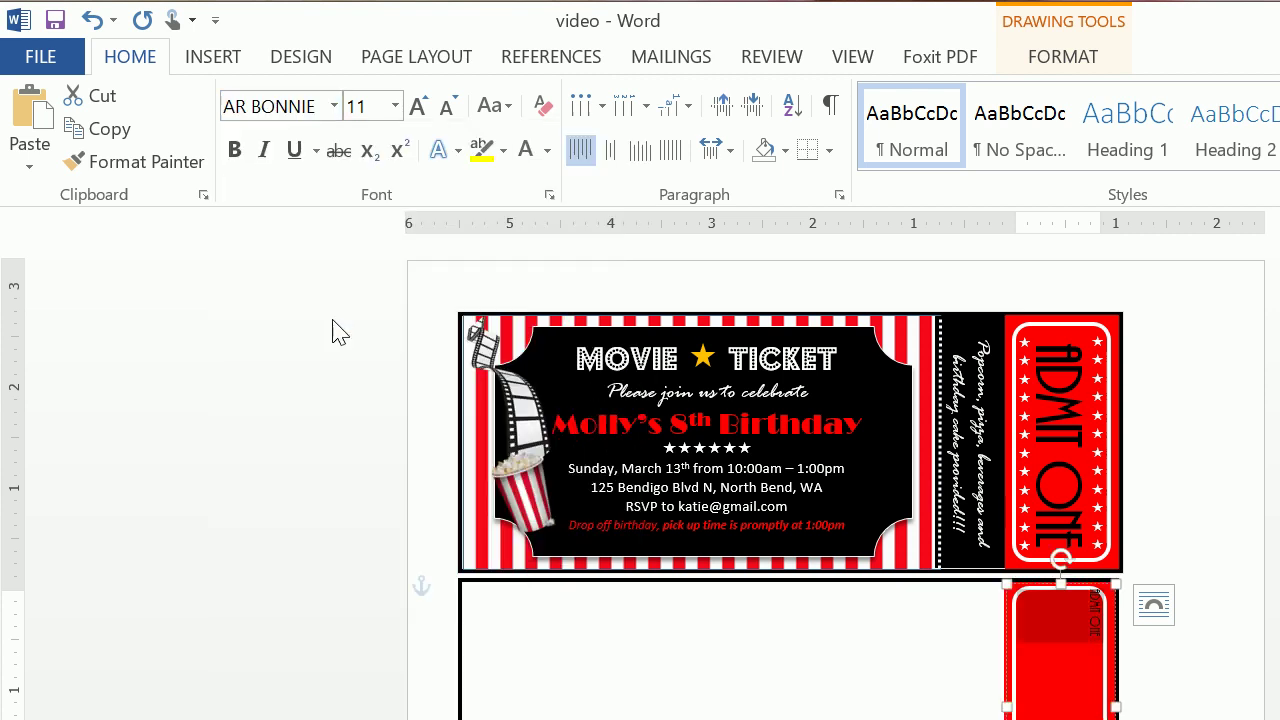
click(374, 104)
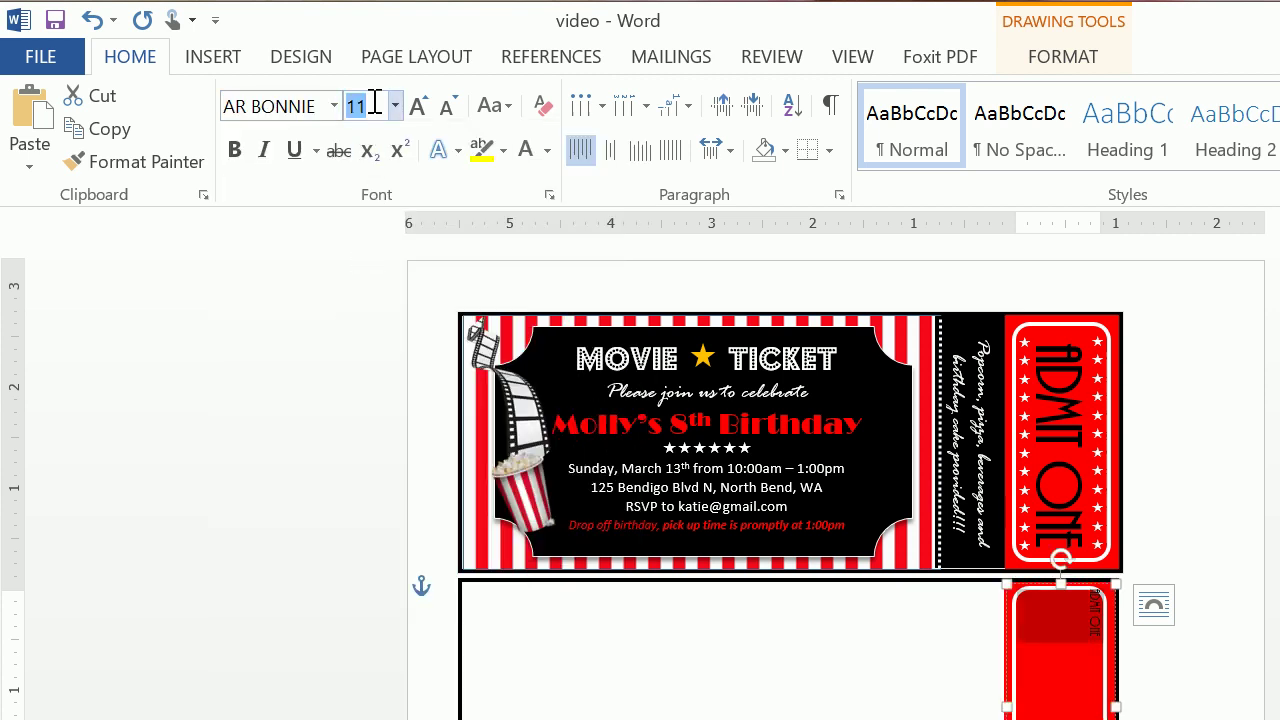
text(45)
key(Return)
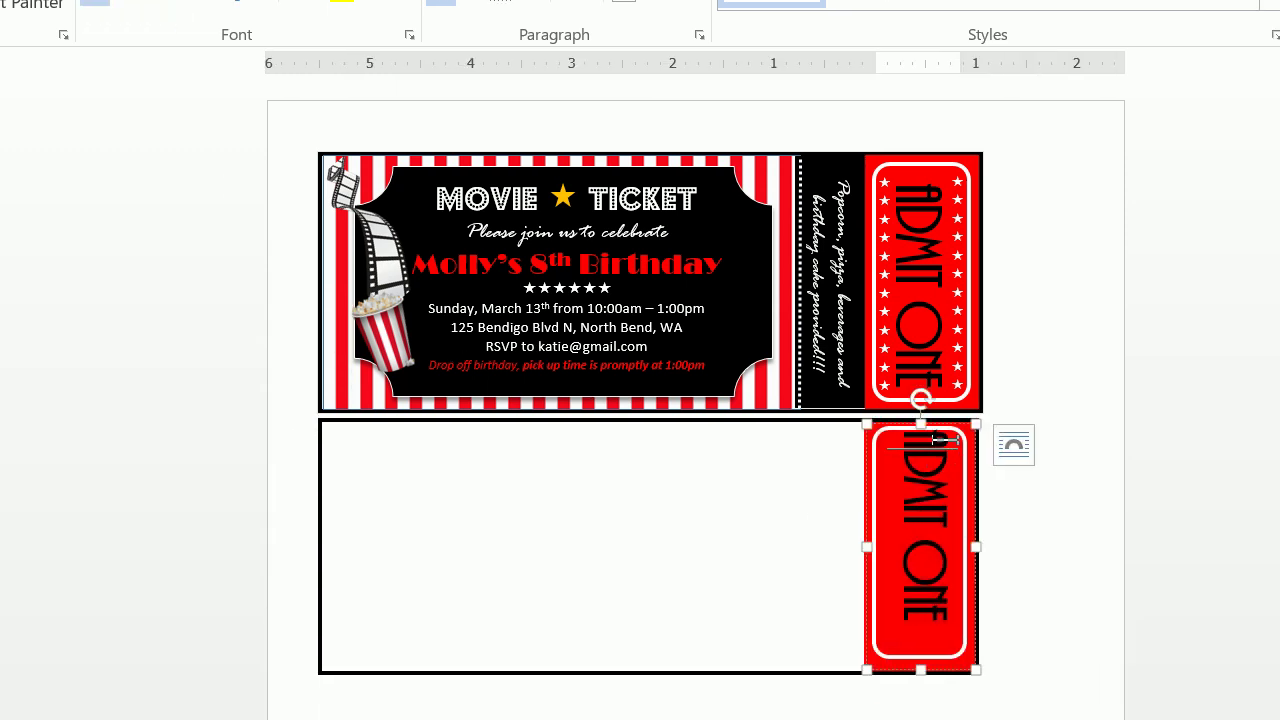
Deselect the words and resize the ADMIT ONE text box to be slightly taller and narrower.
mouse_move(1030, 425)
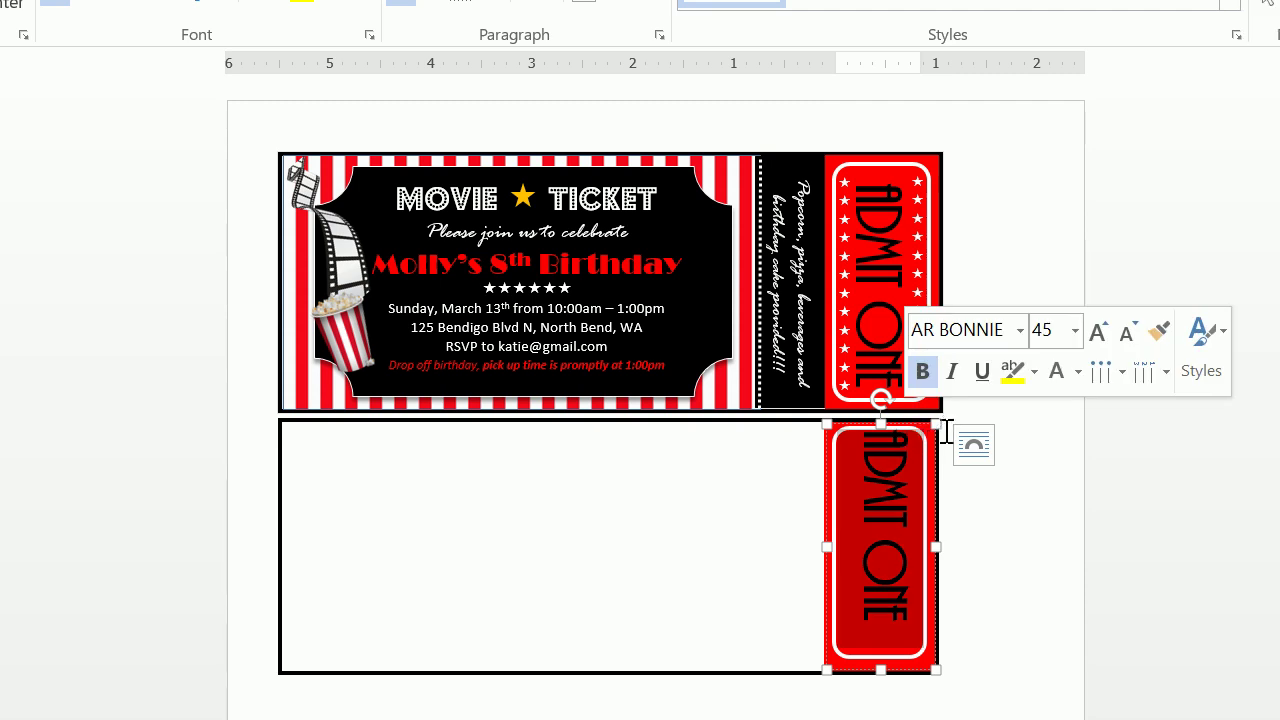
key(Right)
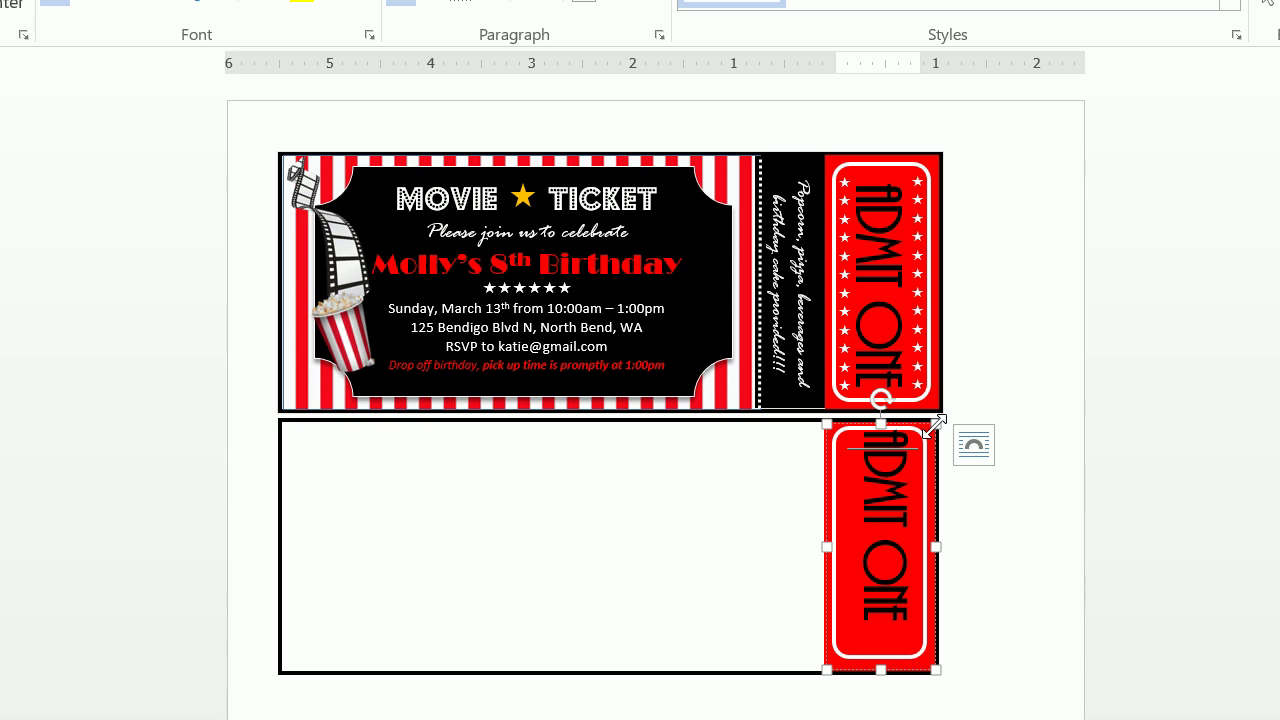
drag(934, 668, 930, 681)
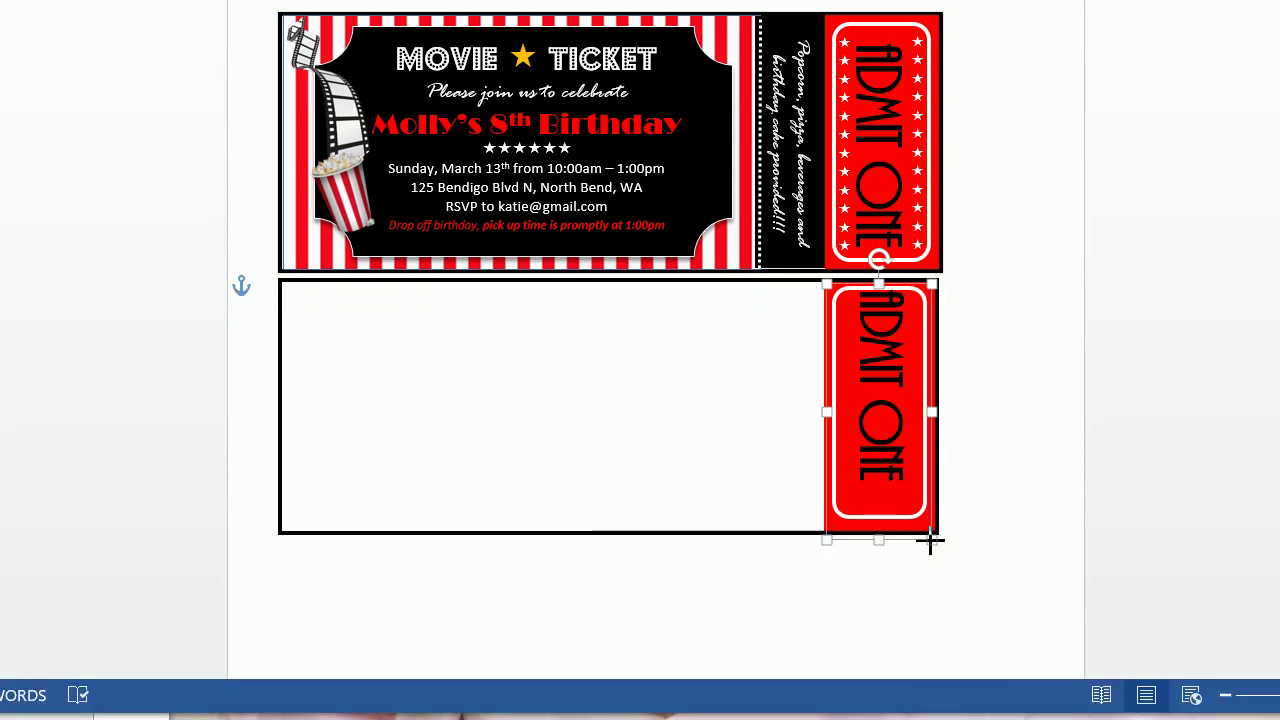
Shorten the ADMIT ONE text box so its lettering fits within the white rounded frame.
drag(930, 542, 902, 515)
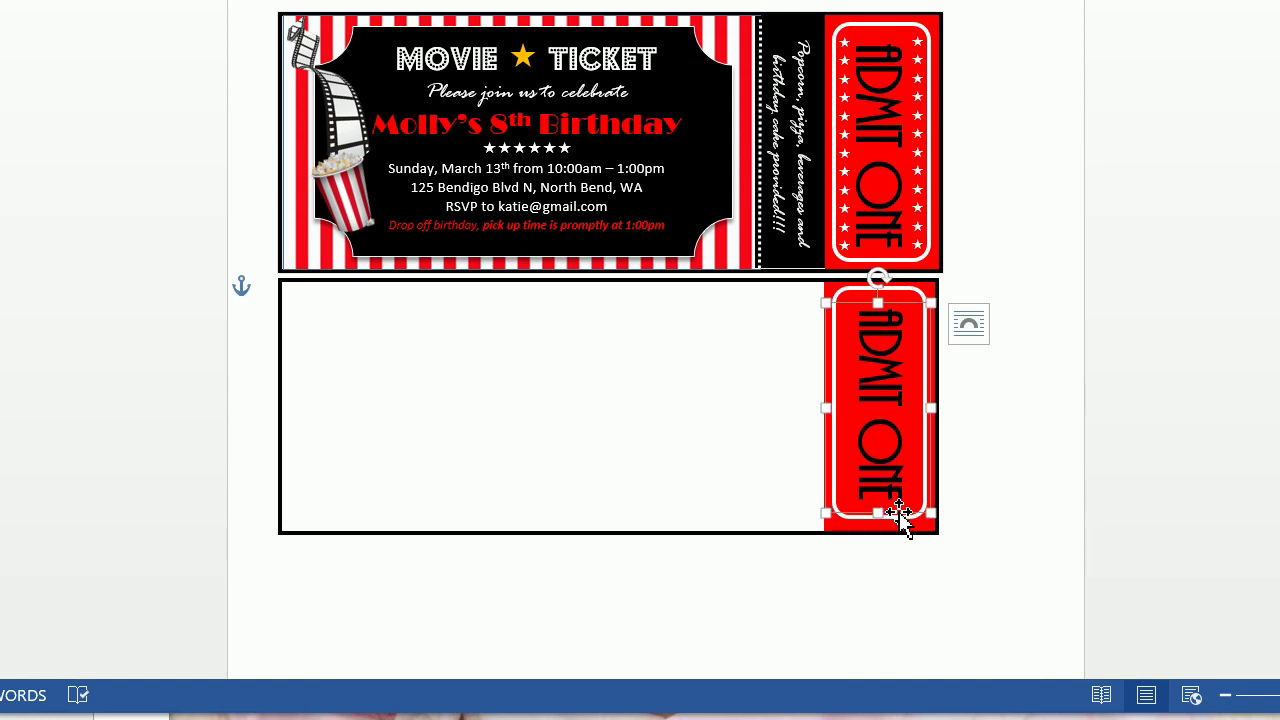
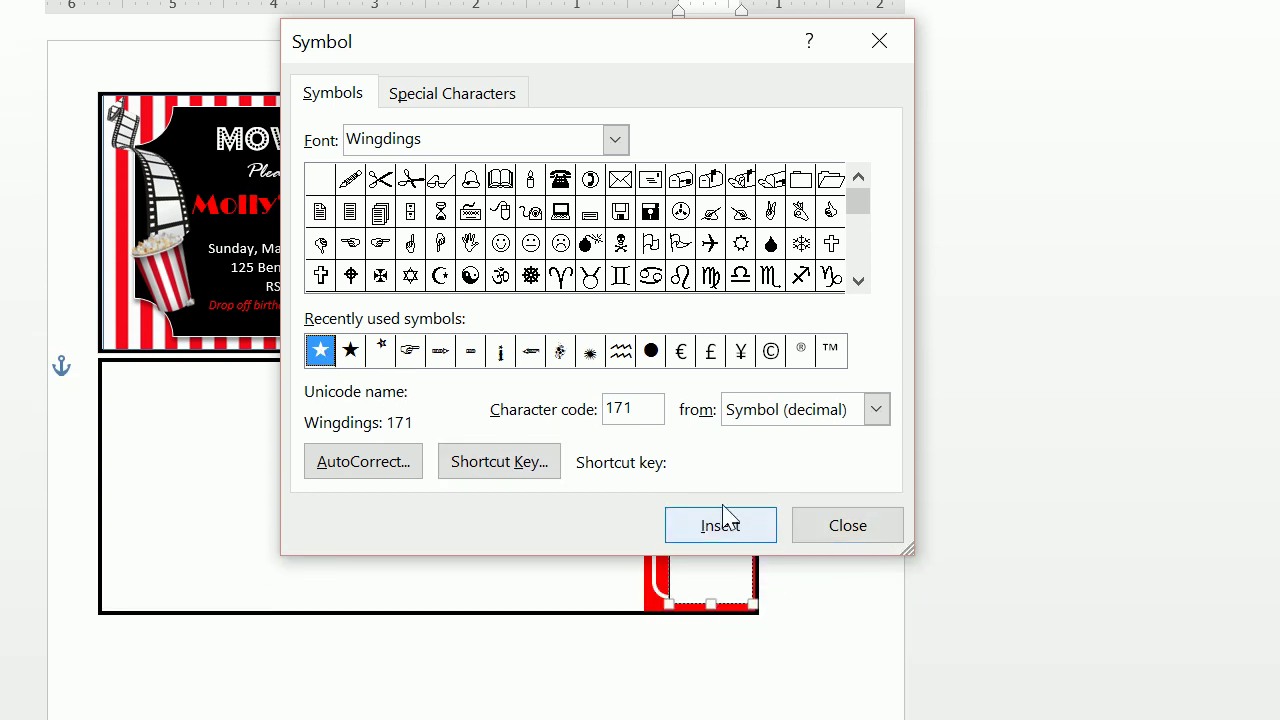
Insert eleven Wingdings star symbols (character code 171) in the new text box and rotate all its text 90°.
click(728, 546)
click(840, 526)
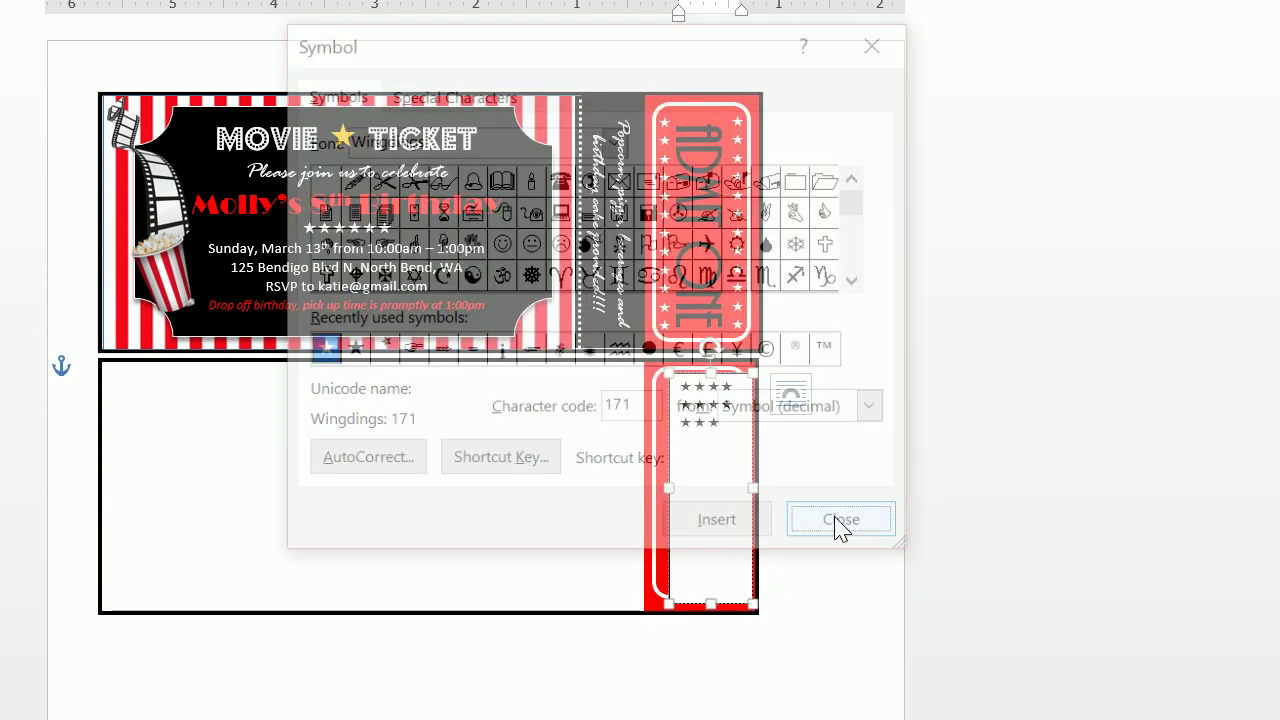
drag(736, 430, 664, 381)
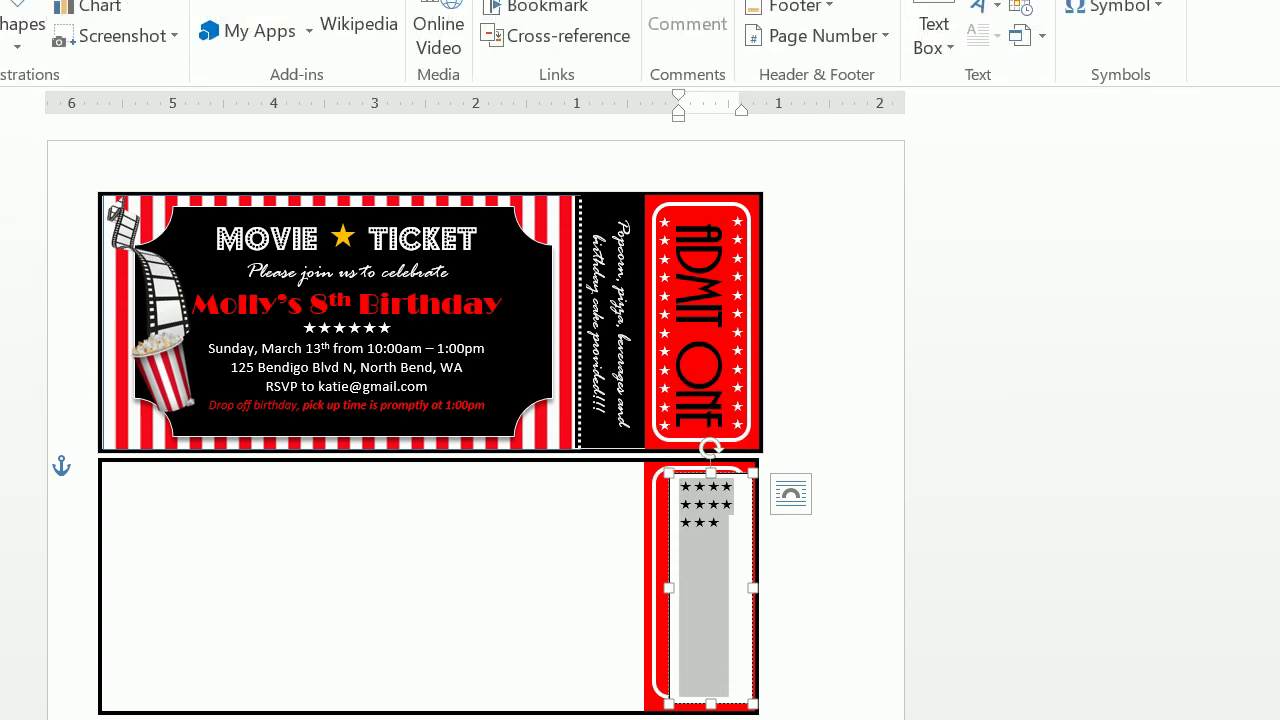
click(716, 55)
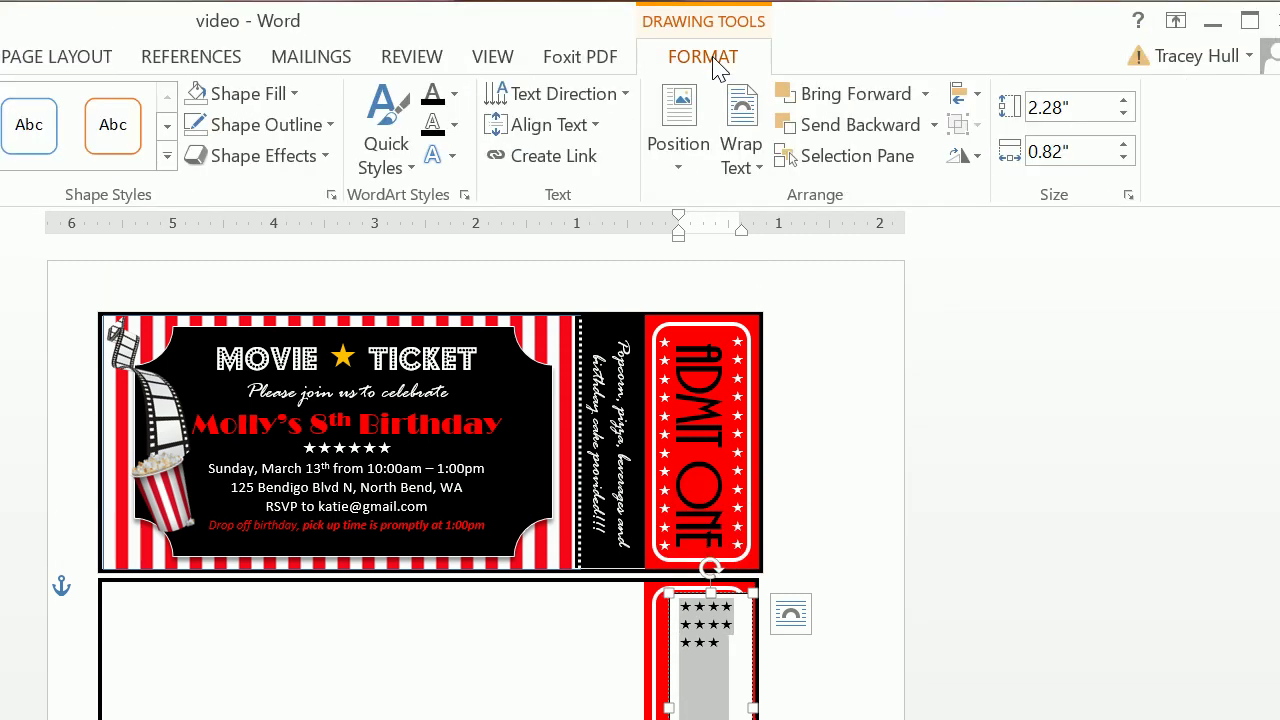
click(522, 93)
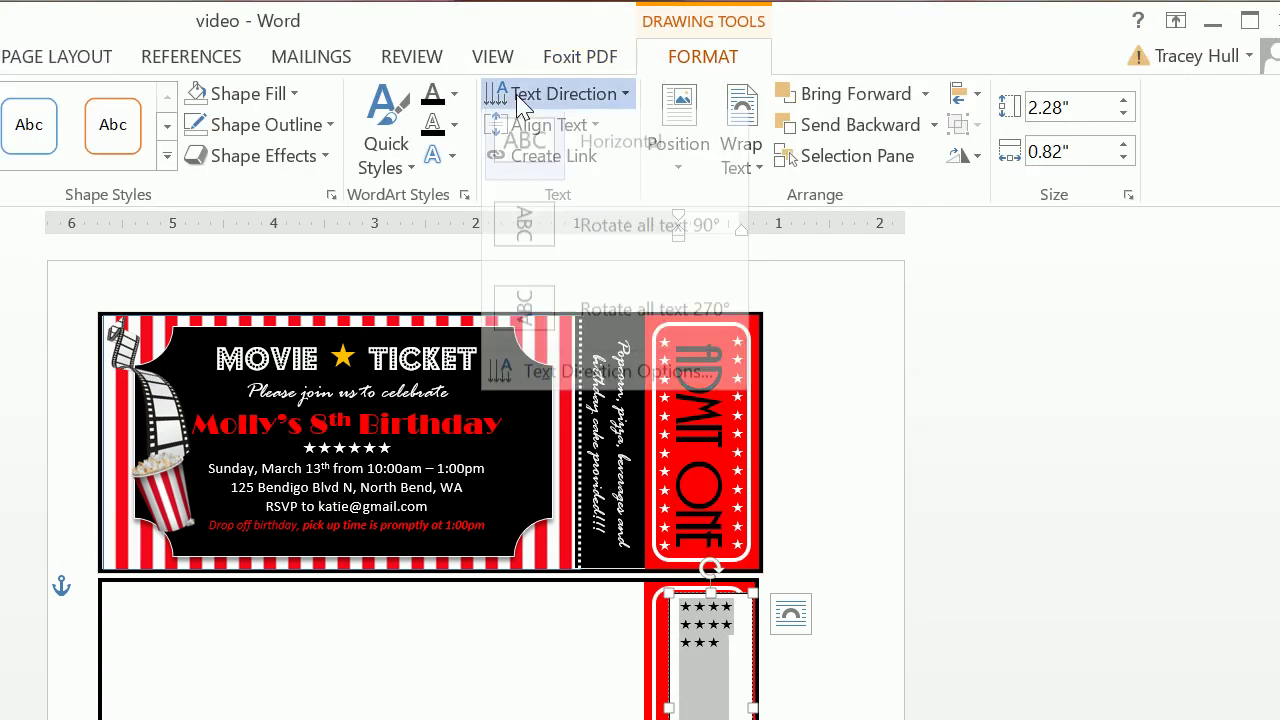
click(527, 245)
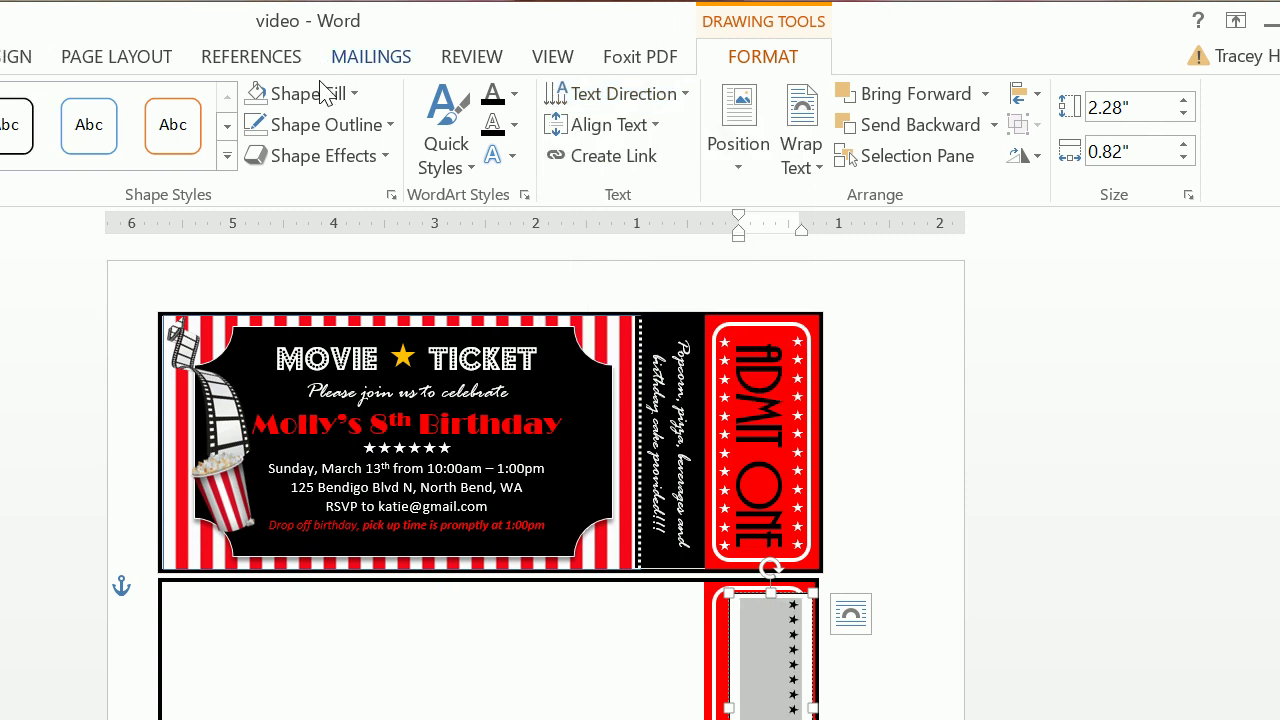
Remove the star text box's fill and outline and colour the stars white.
click(337, 100)
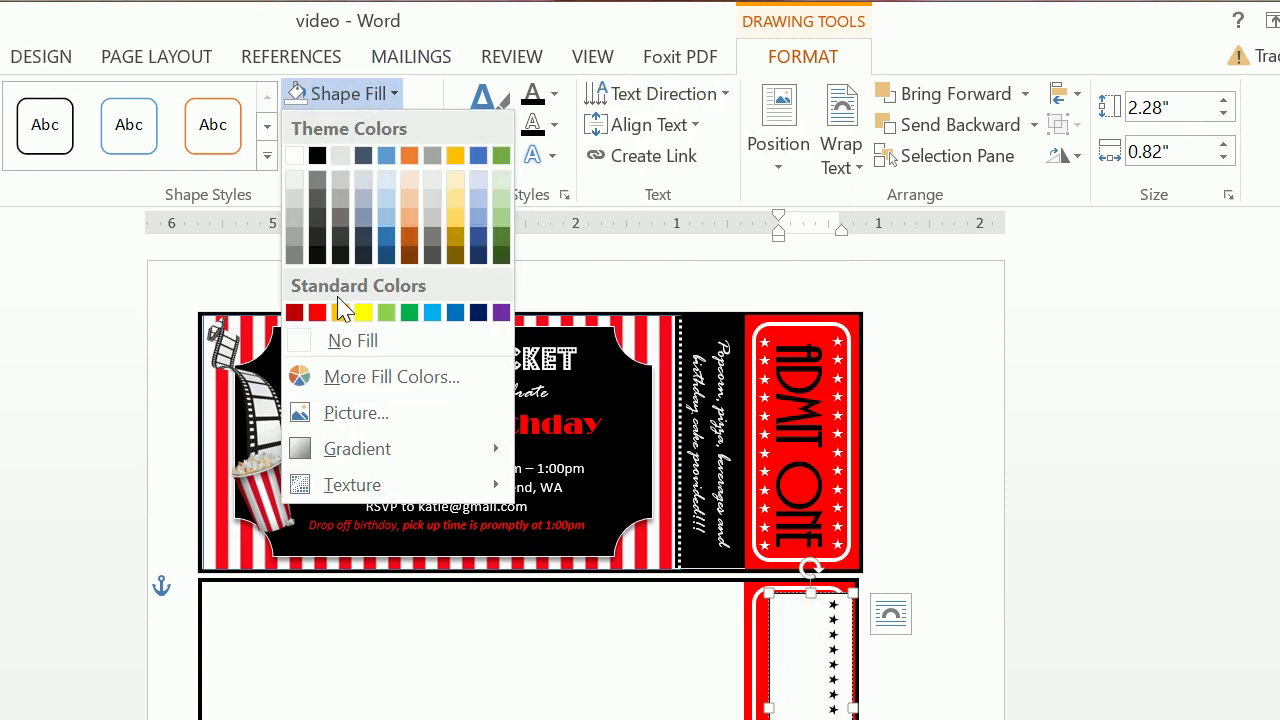
click(340, 342)
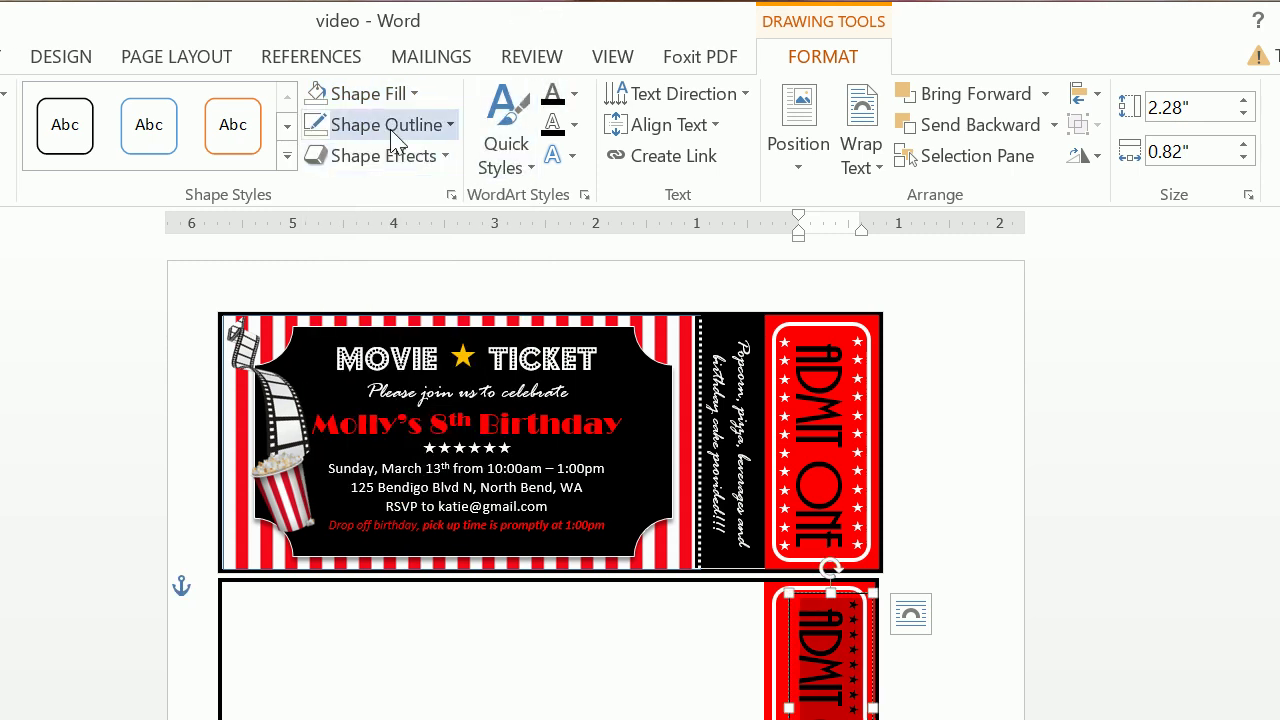
click(368, 125)
click(350, 372)
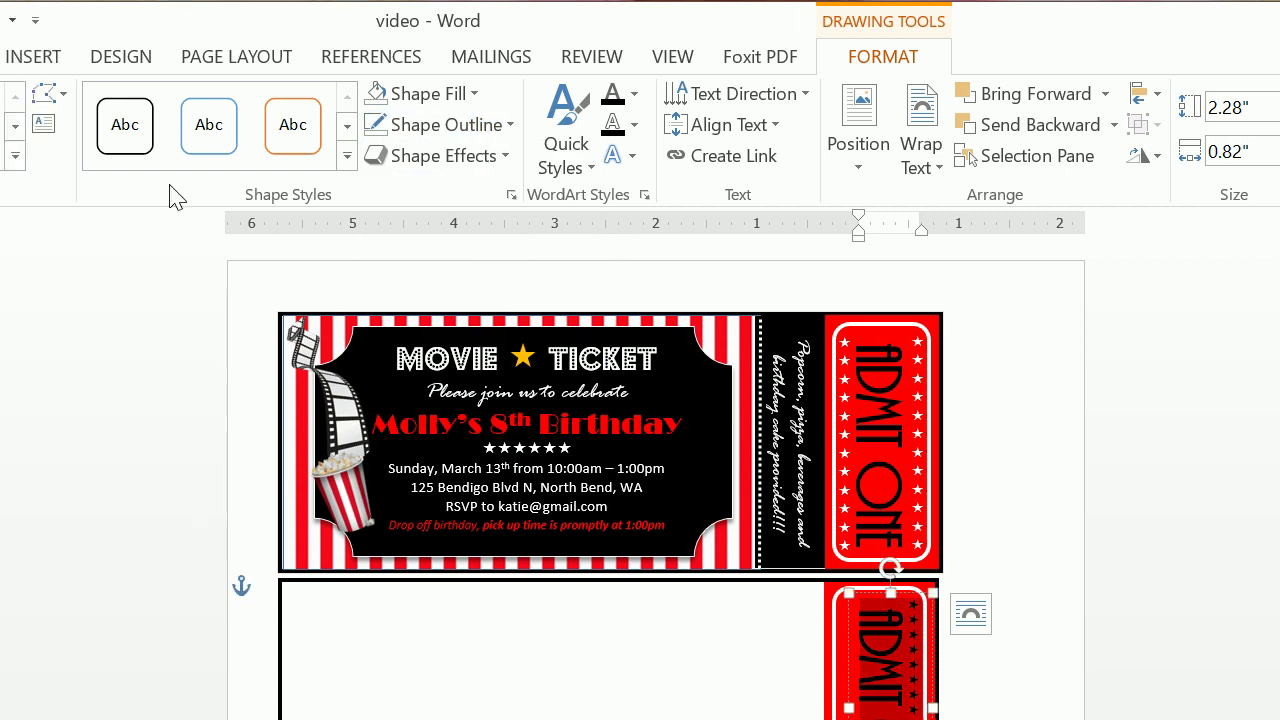
click(0, 62)
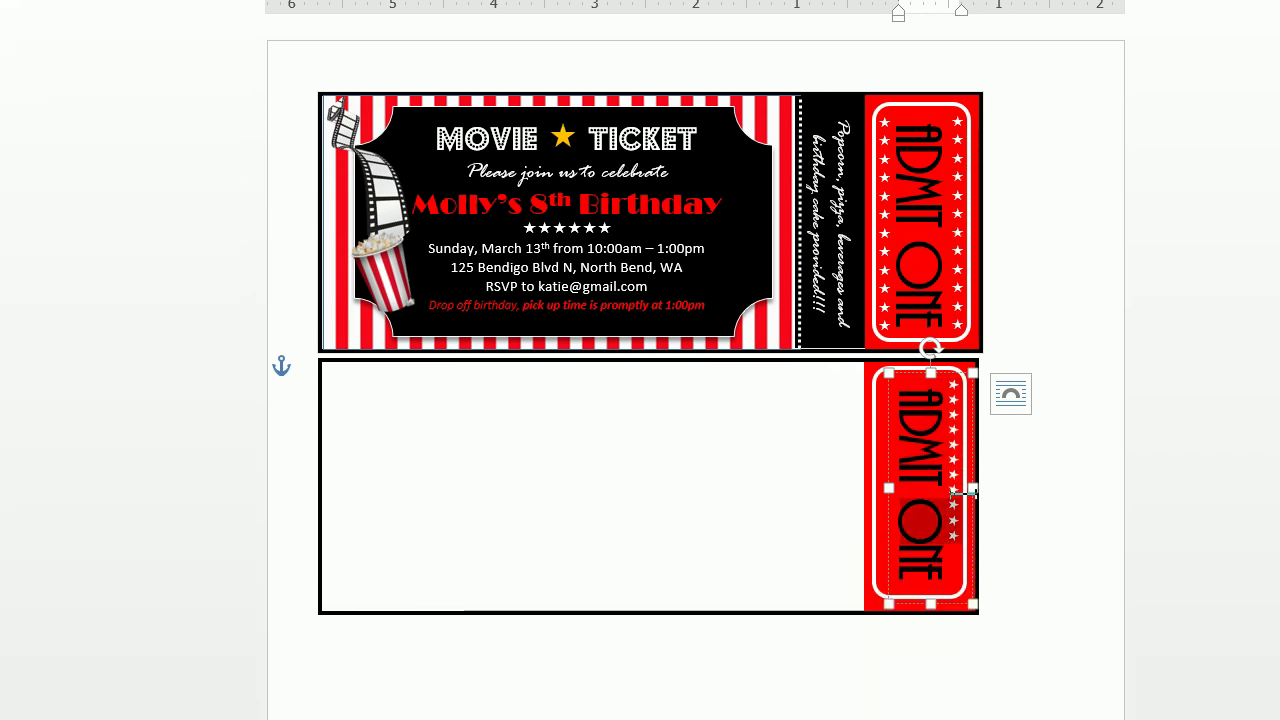
Copy a few stars and paste them at the column's end so it spans the ADMIT ONE lettering, without any overflow star.
right_click(960, 498)
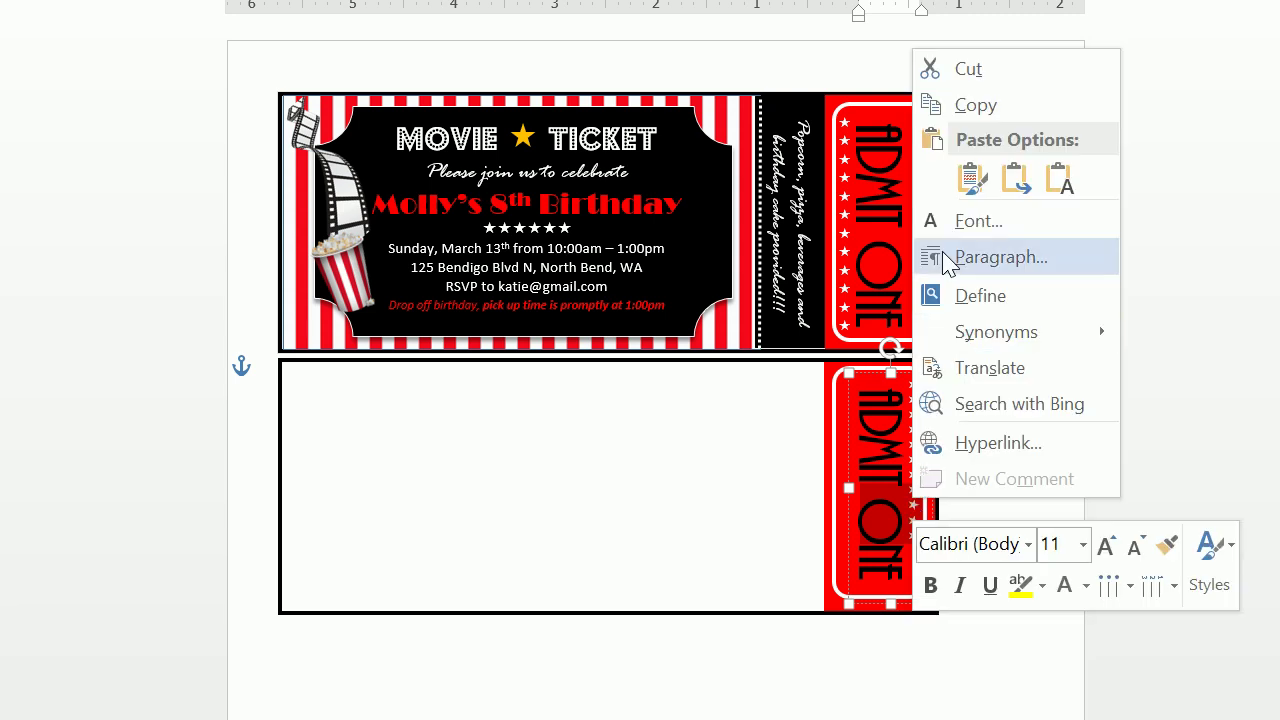
click(972, 105)
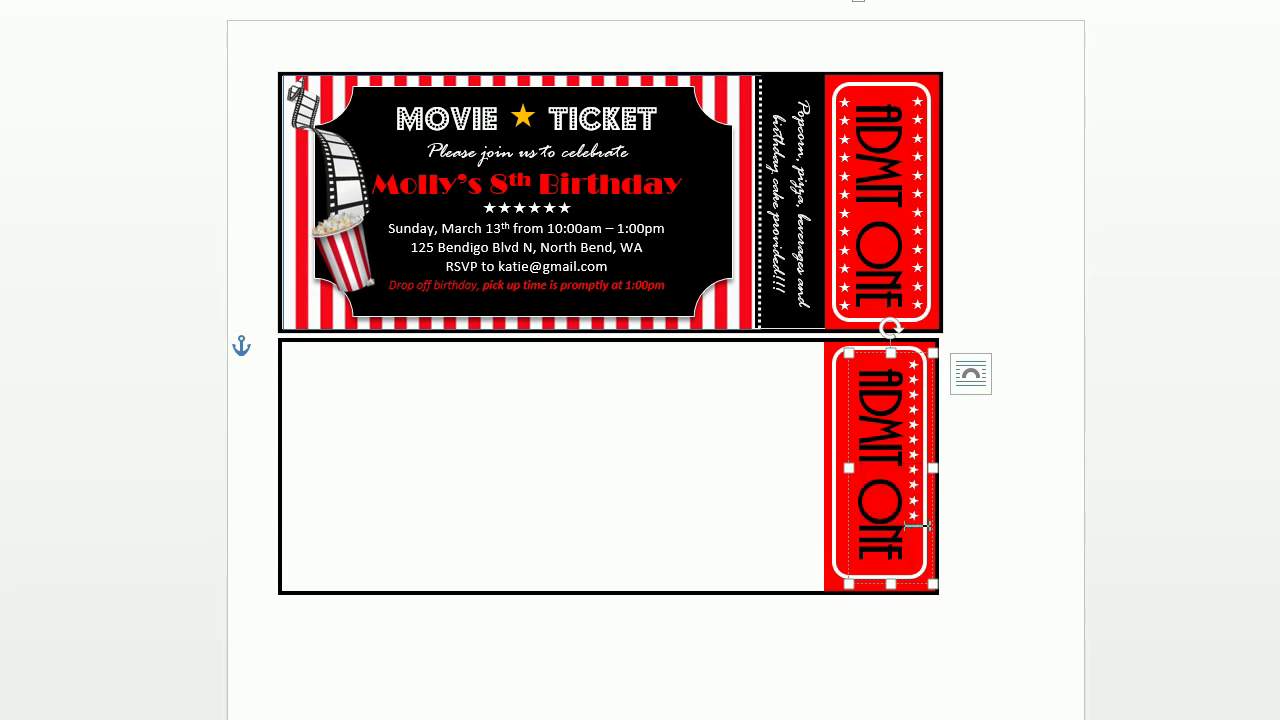
right_click(918, 524)
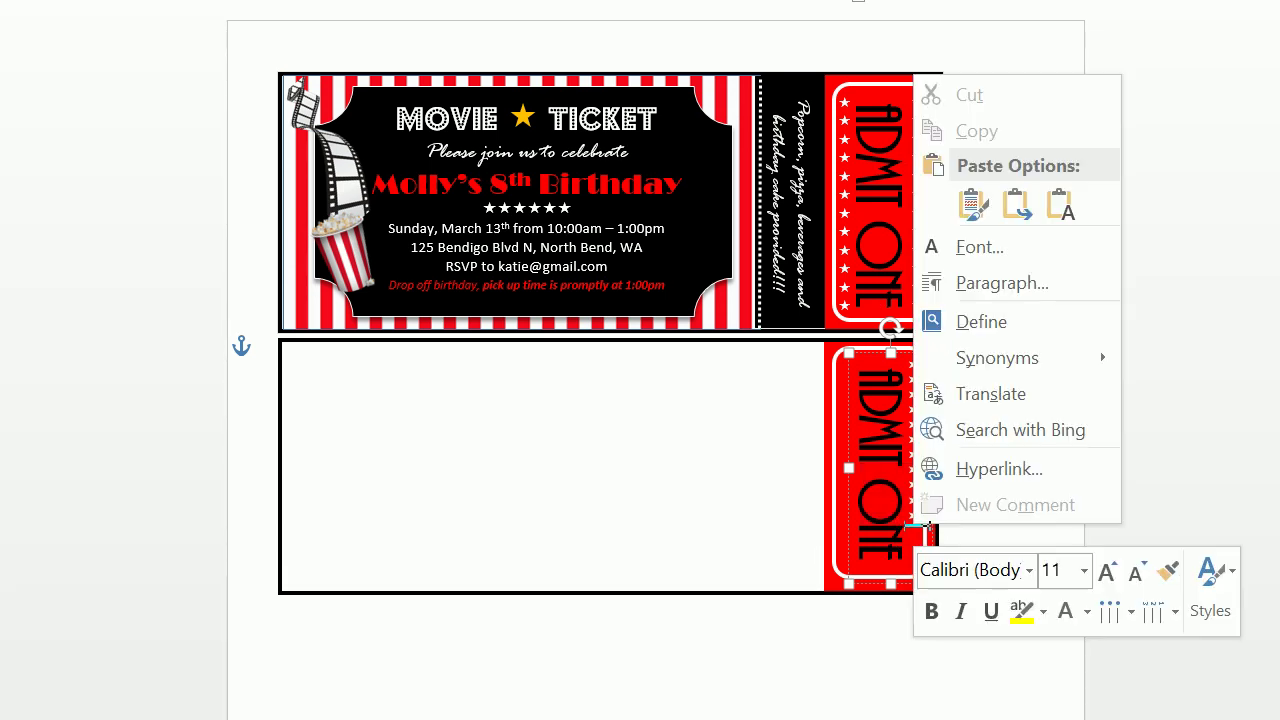
click(972, 206)
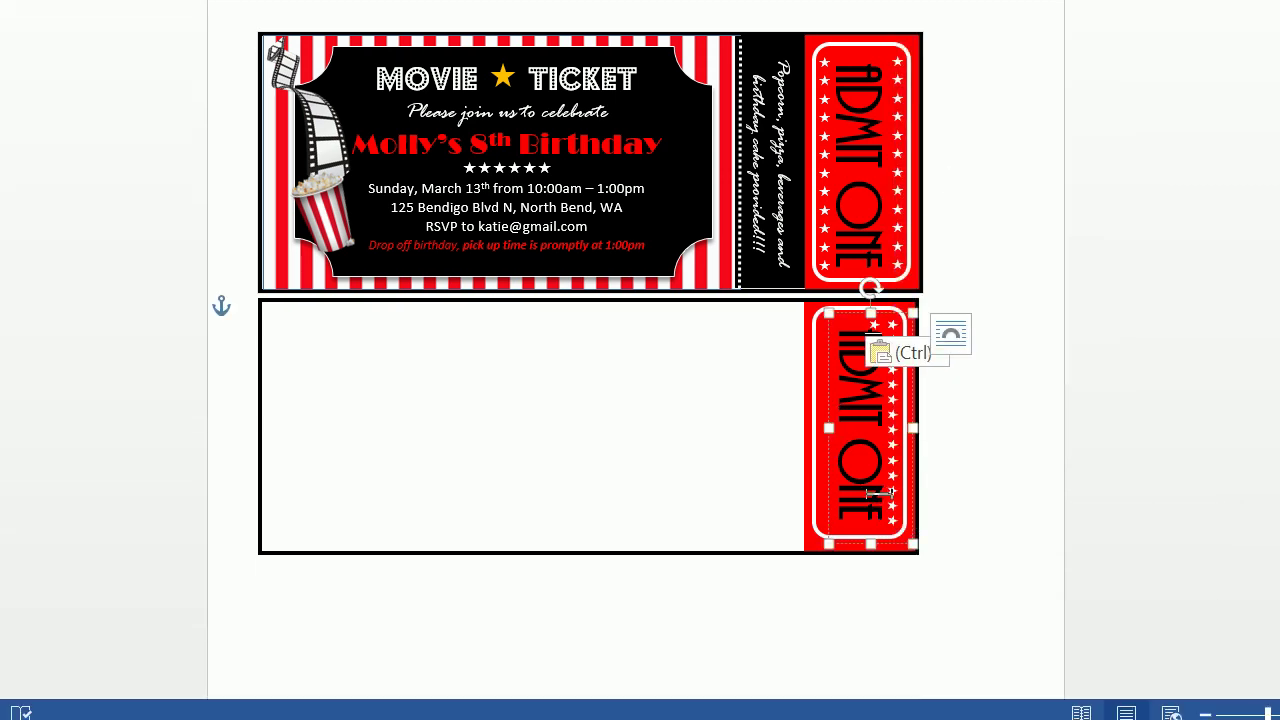
click(865, 437)
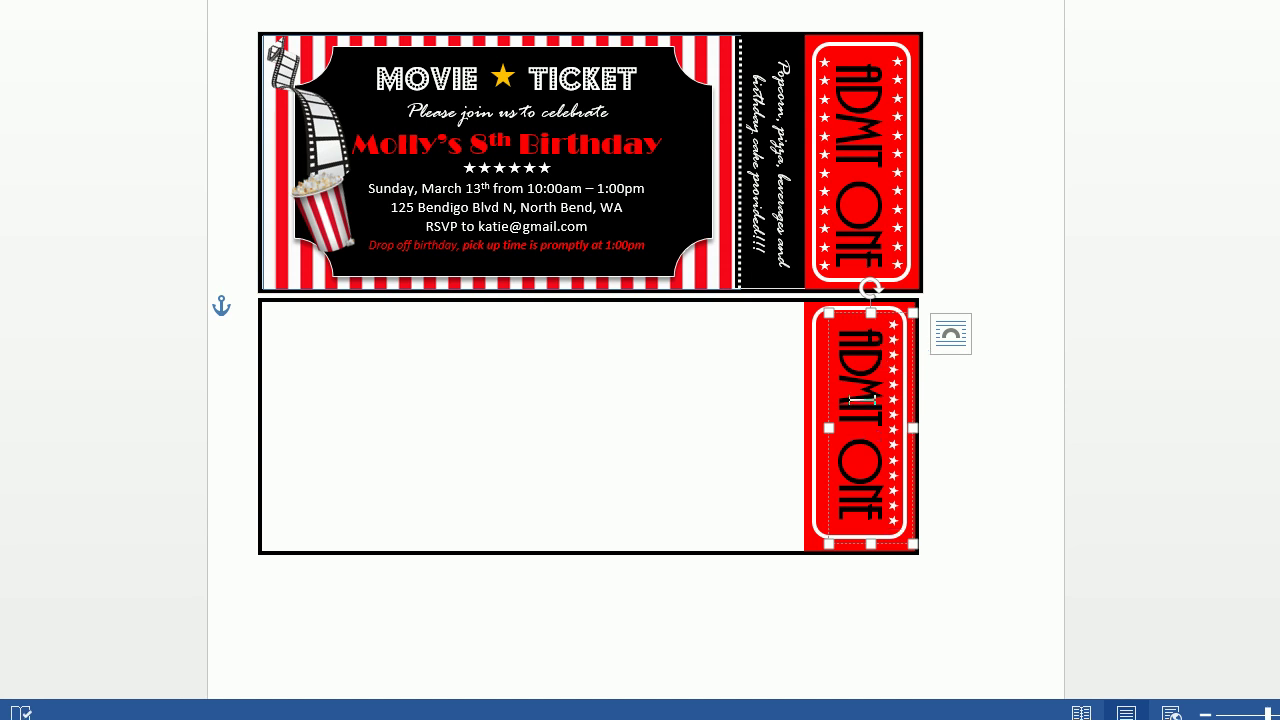
Duplicate the star column within its text box and widen the box so stars run along both sides of ADMIT ONE.
right_click(896, 340)
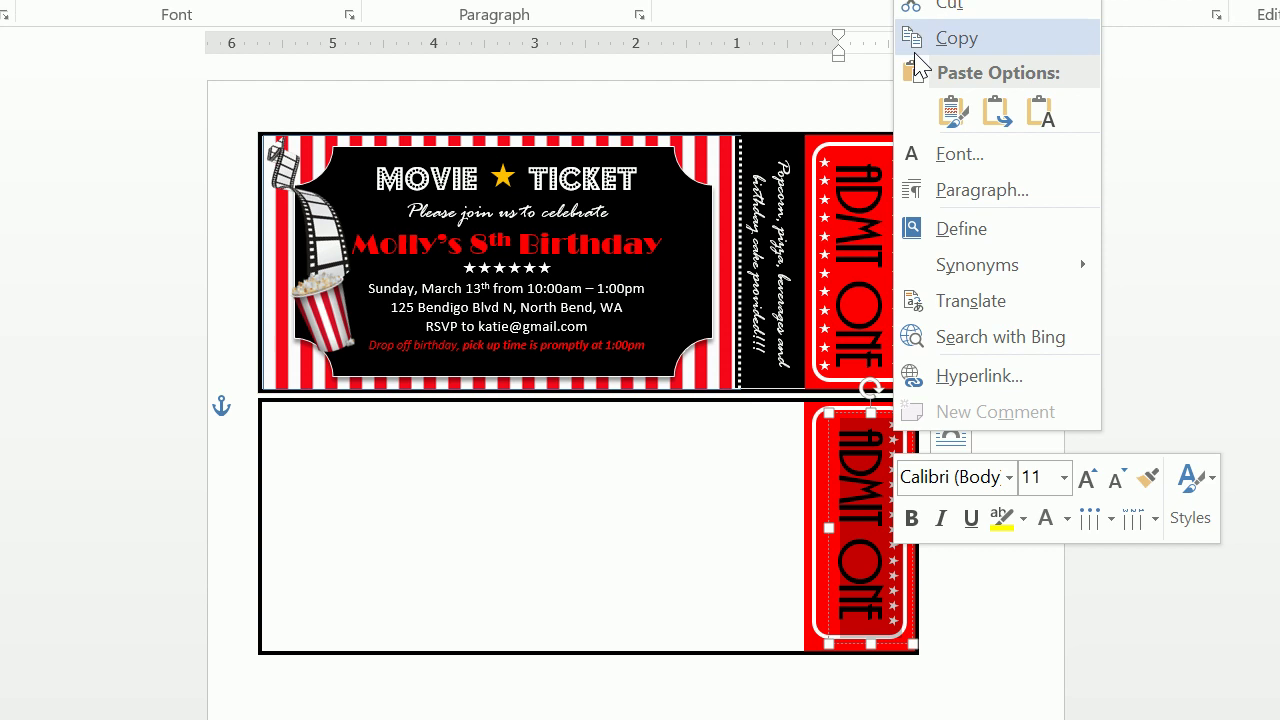
key(Escape)
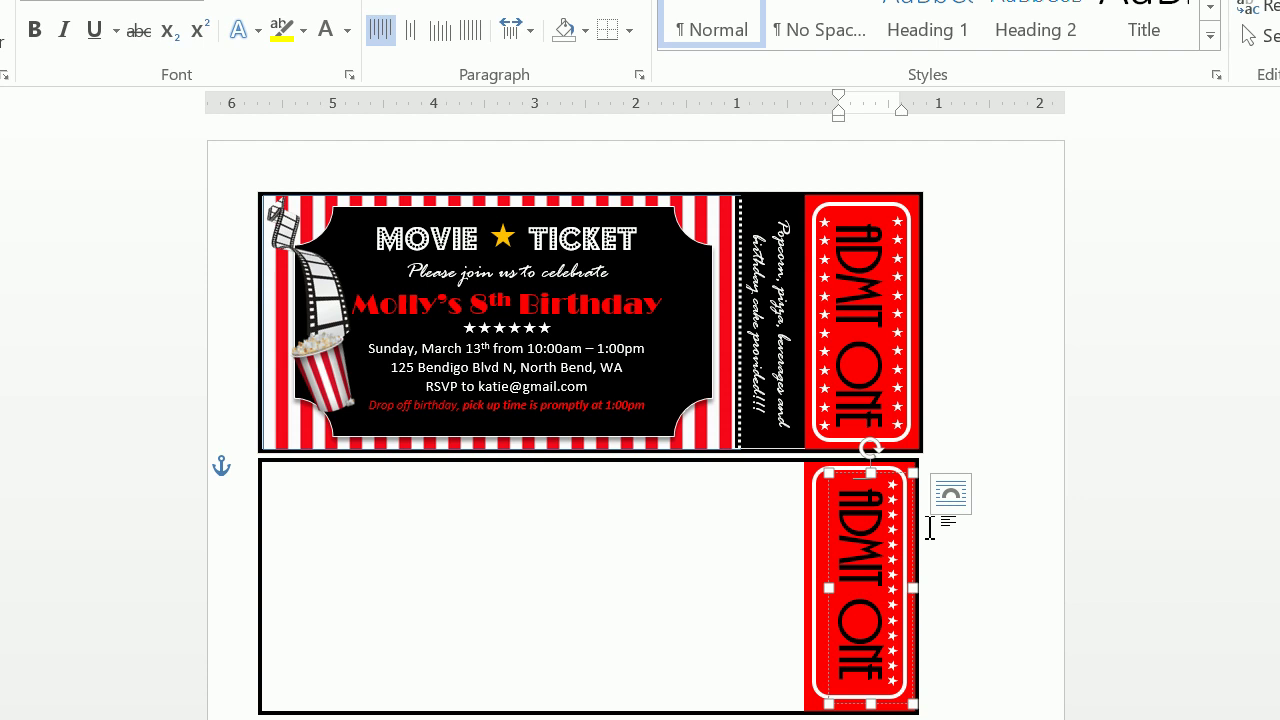
key(ctrl+v)
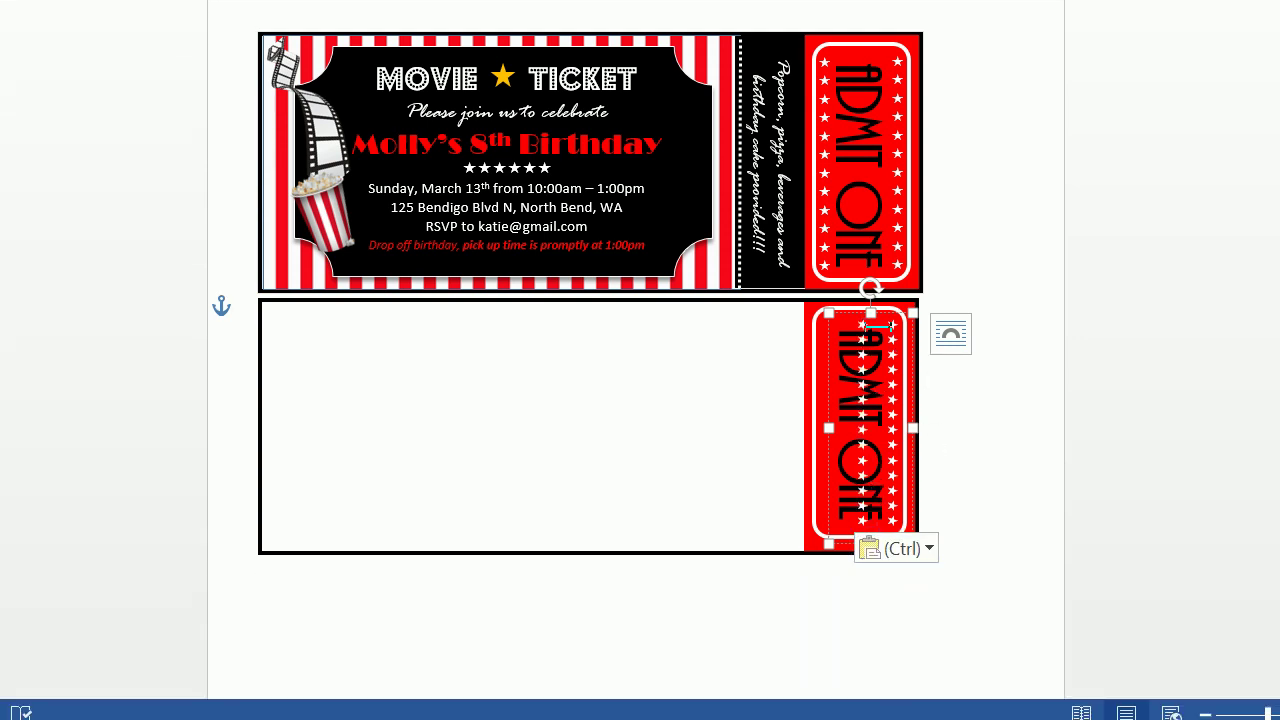
key(Escape)
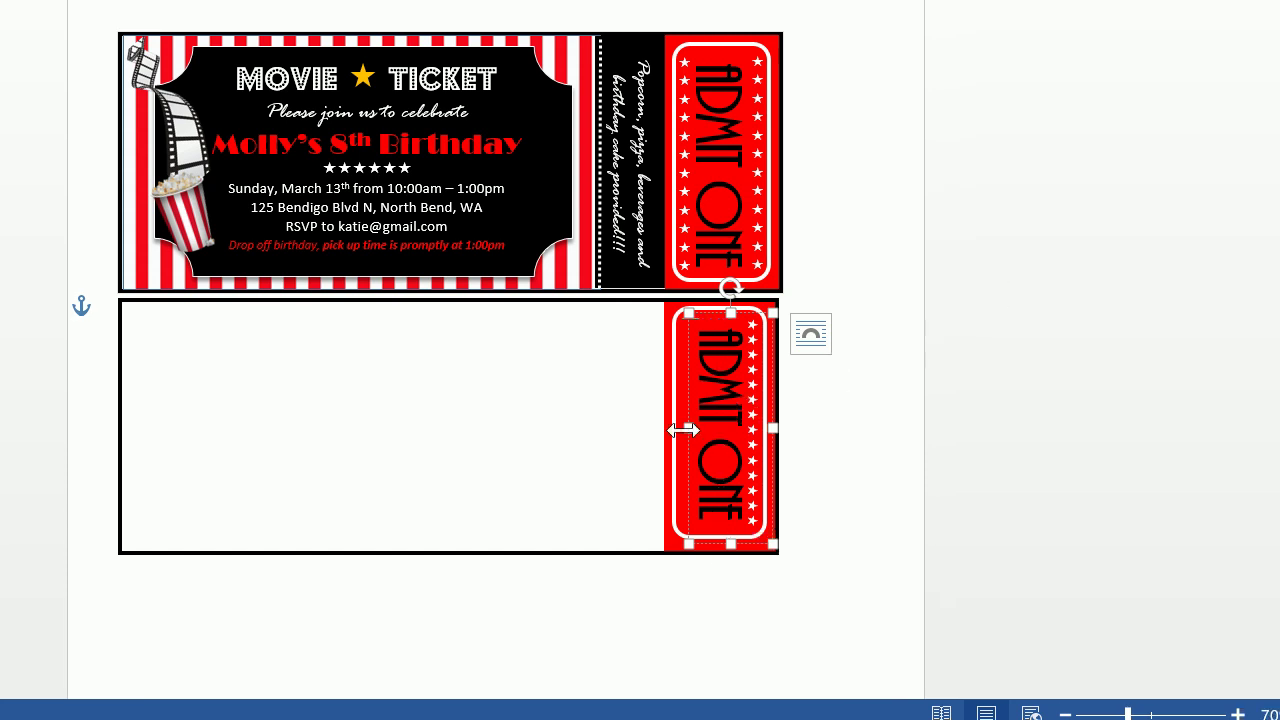
drag(683, 429, 664, 429)
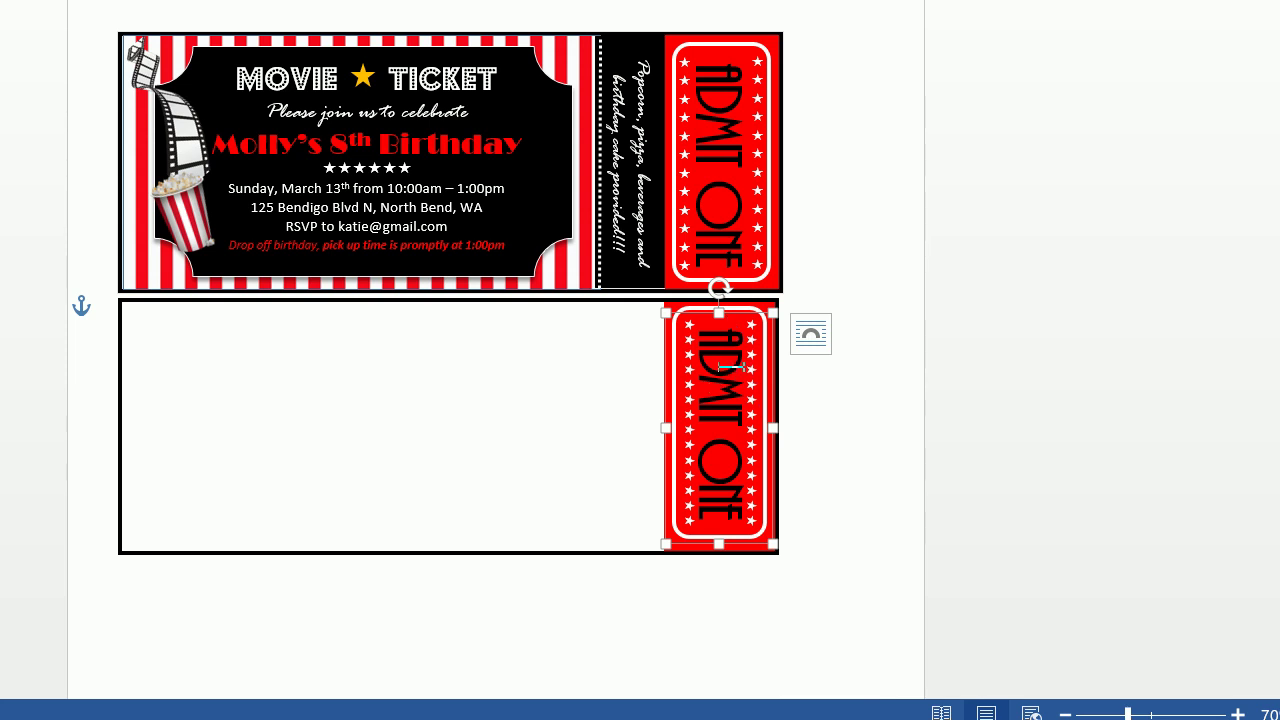
click(547, 398)
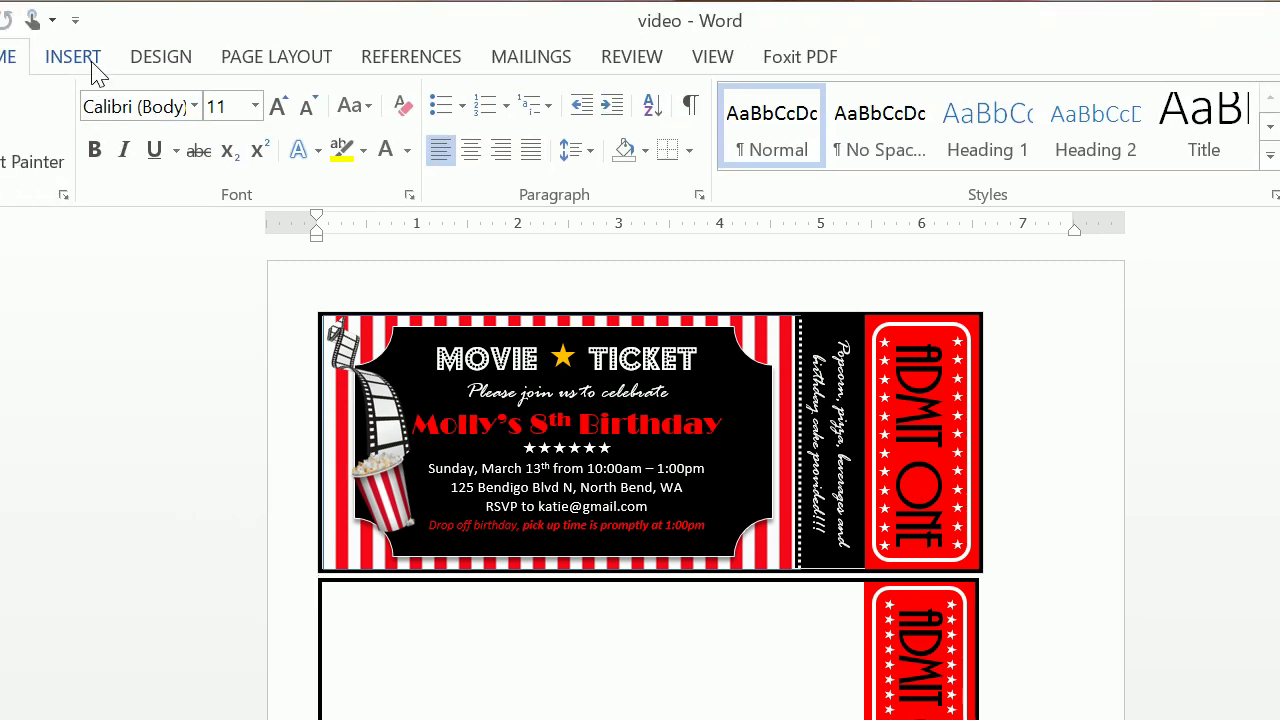
Draw a text box about 2.48" high and 0.67" wide beside the red stub and fill it with black.
click(190, 66)
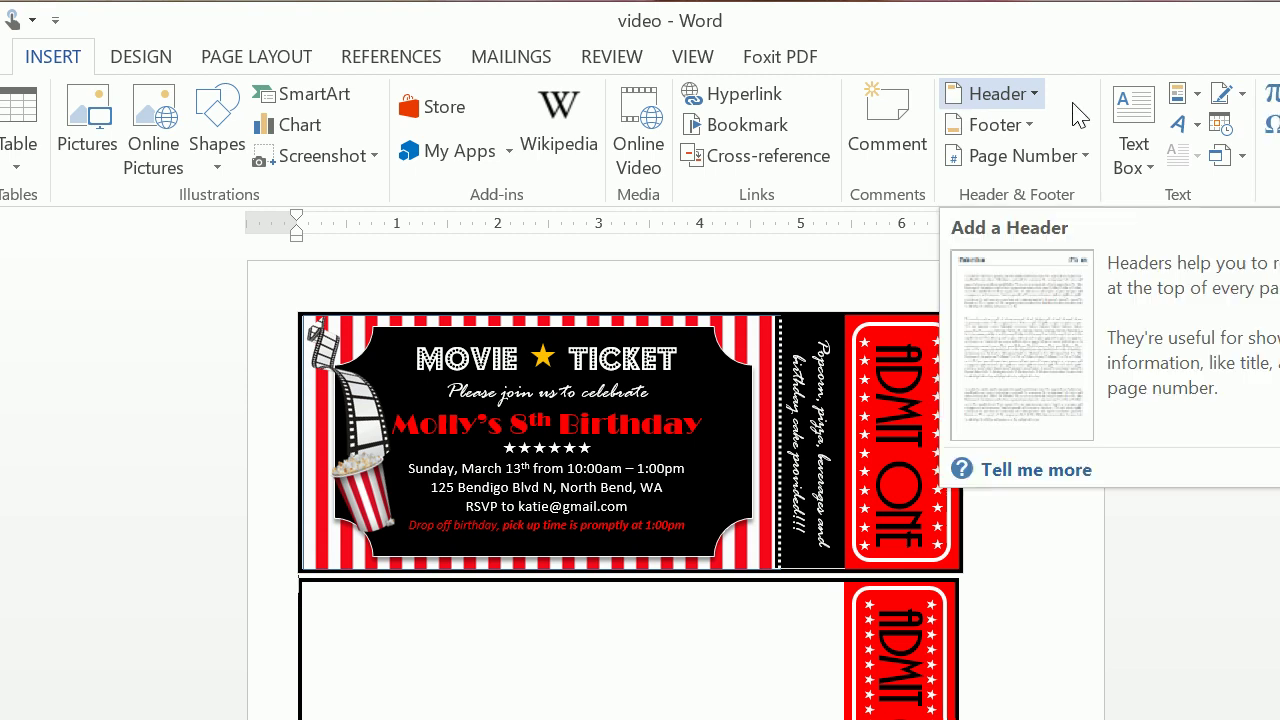
click(1054, 140)
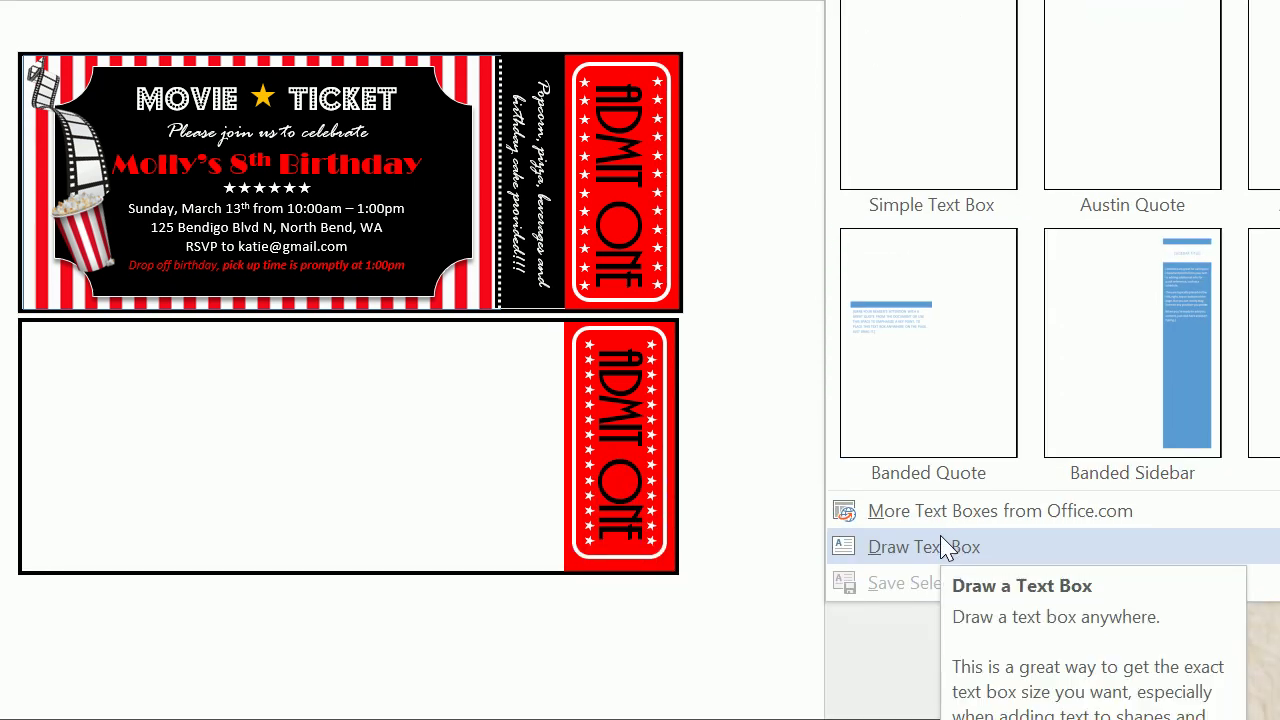
click(944, 547)
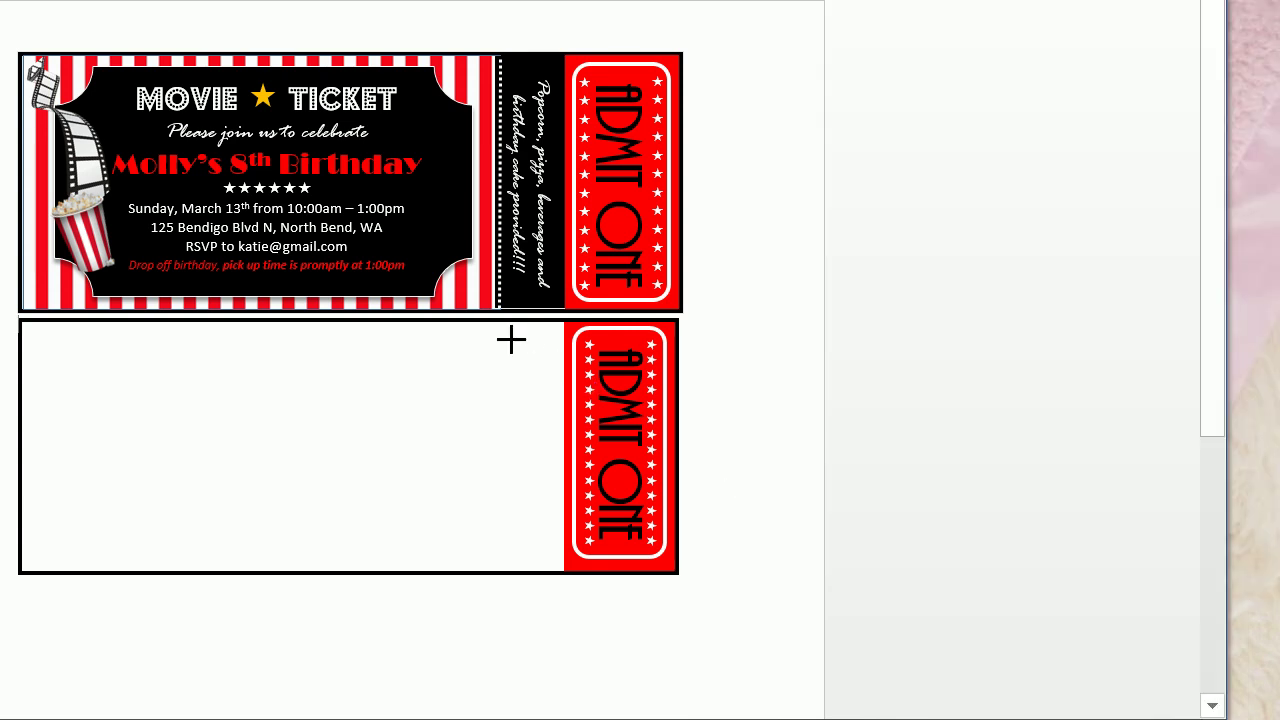
drag(497, 323, 564, 533)
click(495, 408)
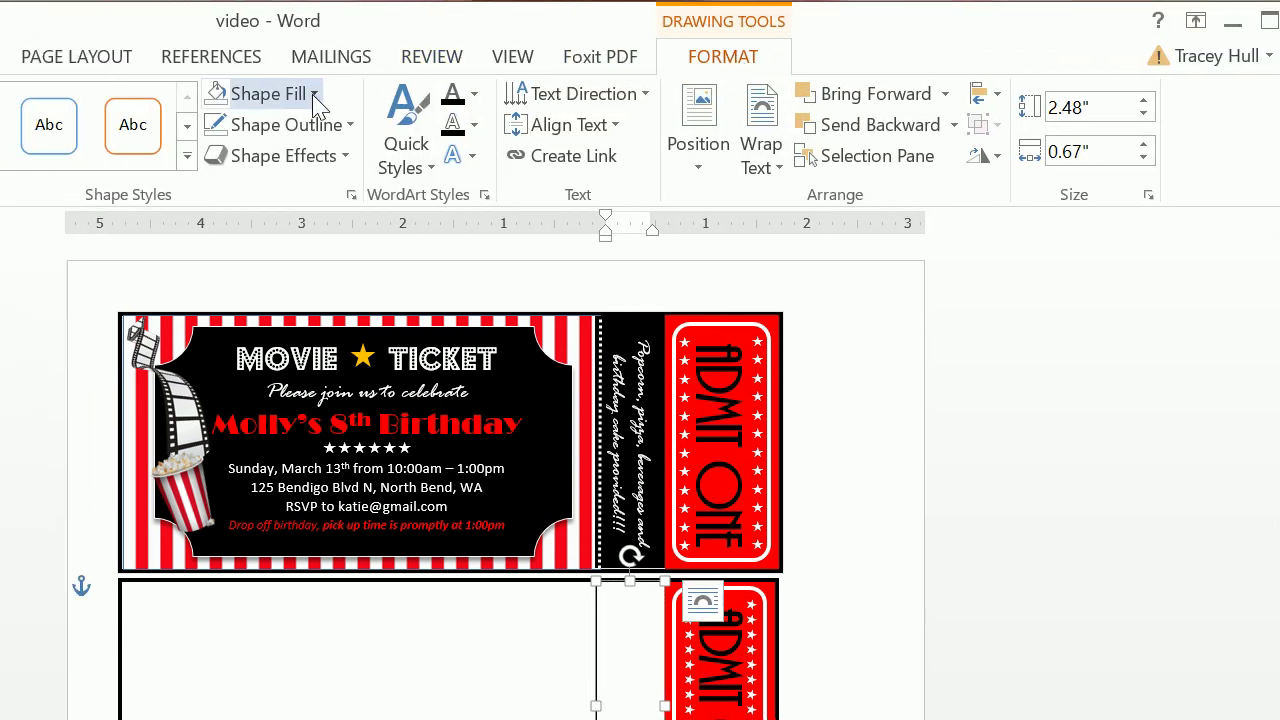
click(314, 95)
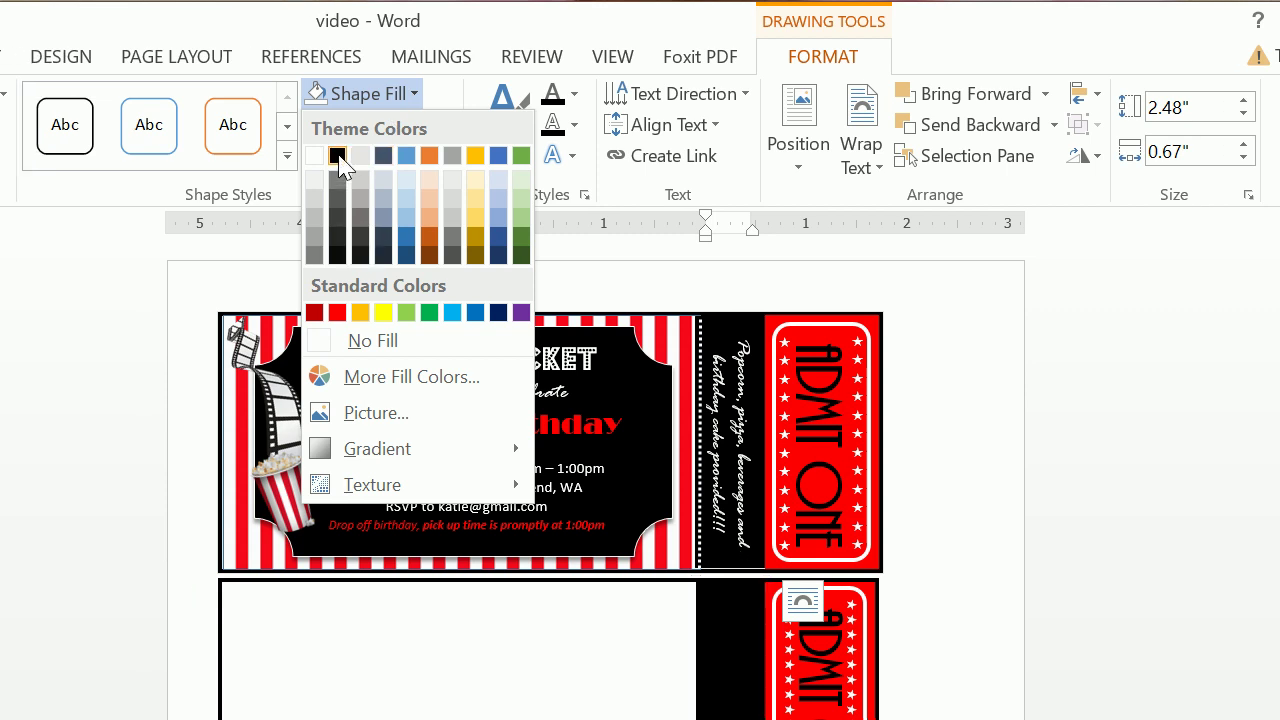
click(337, 157)
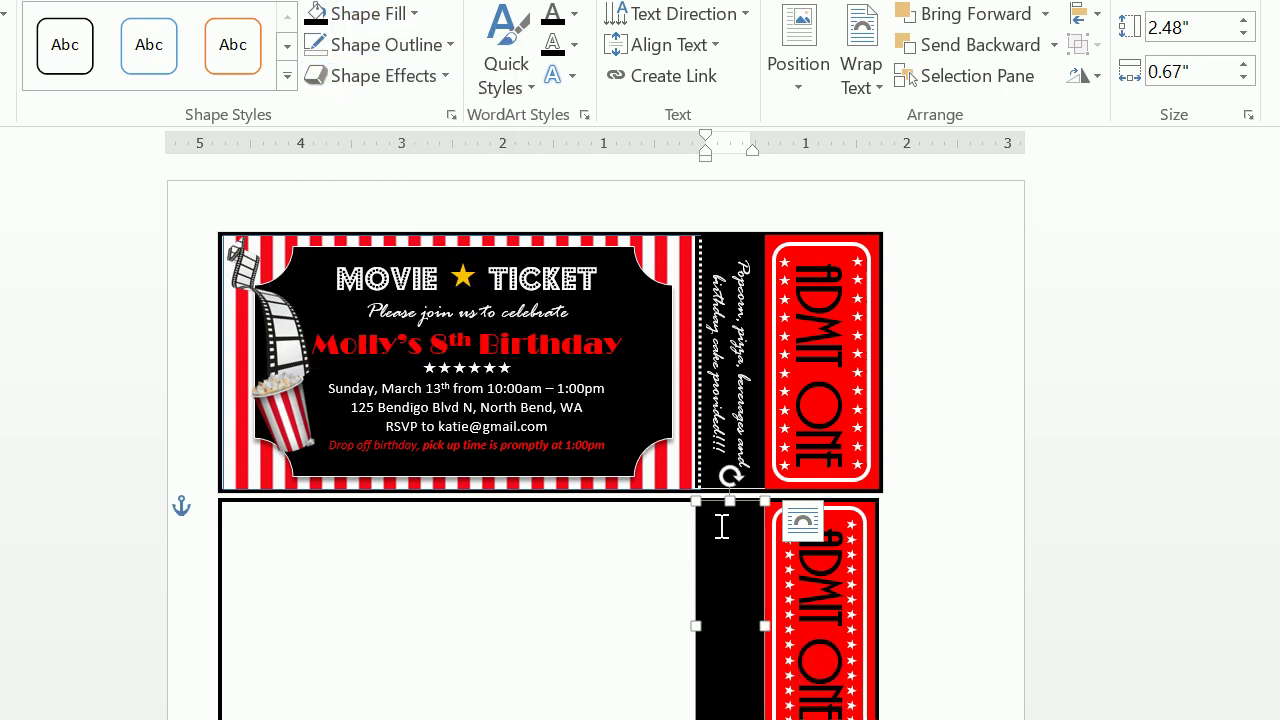
Enter "Popcorn, pizza, beverages and birthday cake provided" in the black text box.
click(721, 527)
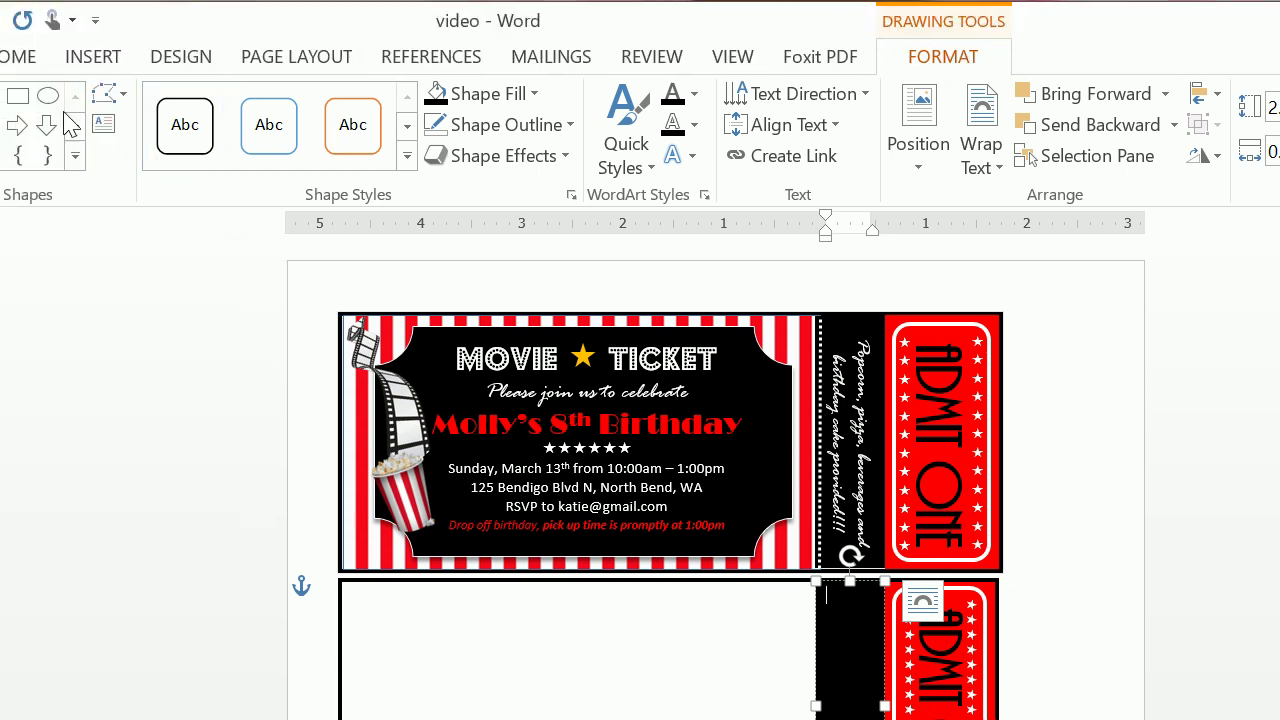
click(130, 56)
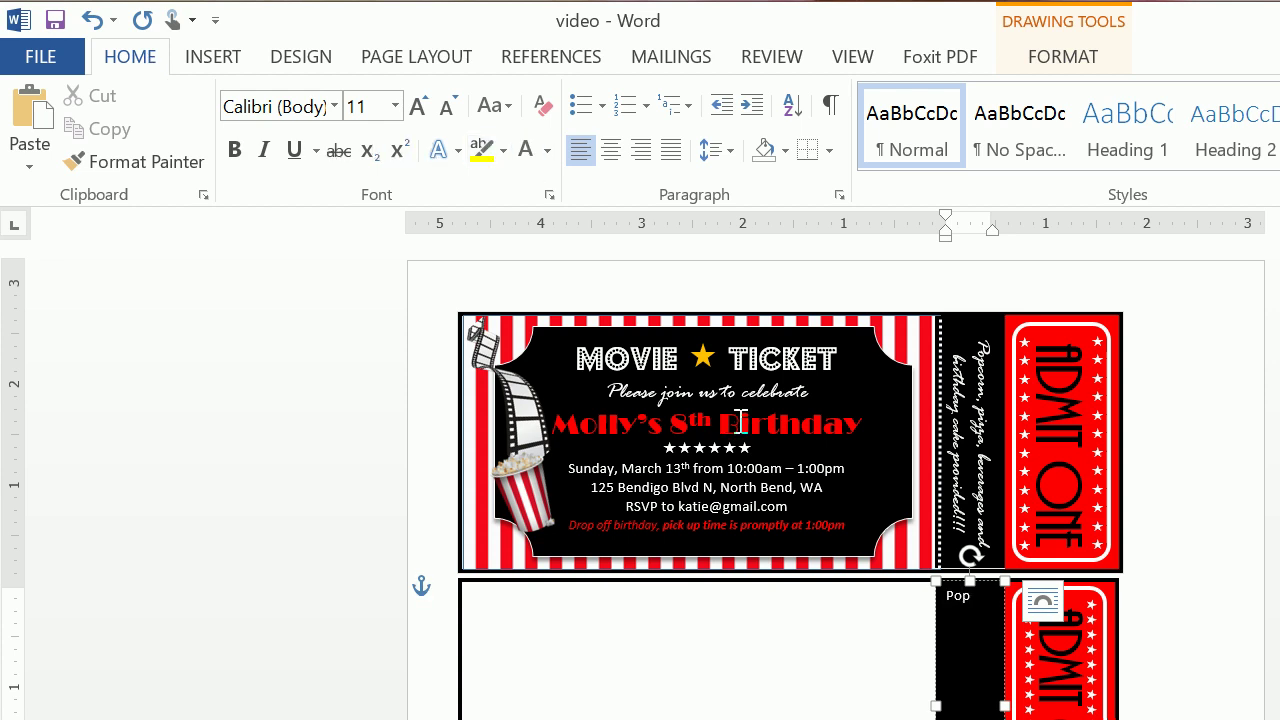
text(orn)
text(, pizza and)
key(BackSpace)
key(BackSpace)
key(BackSpace)
text(, beverages a)
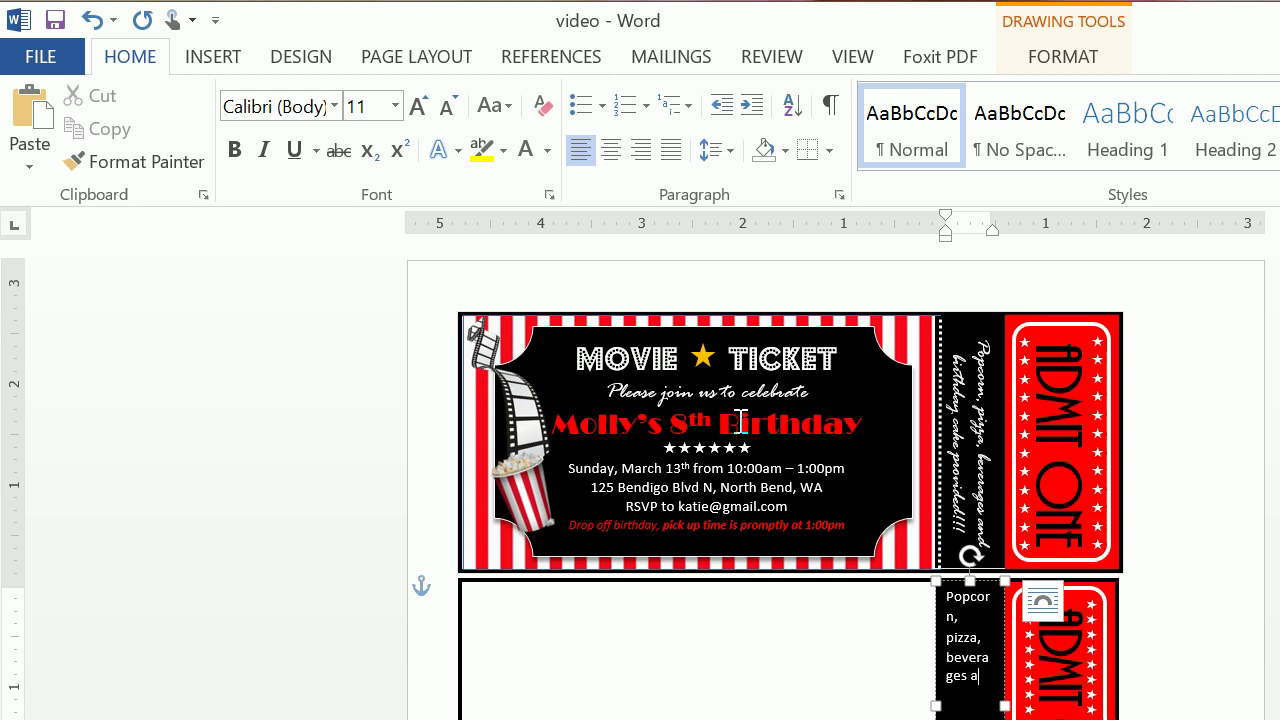
text(nd birthda)
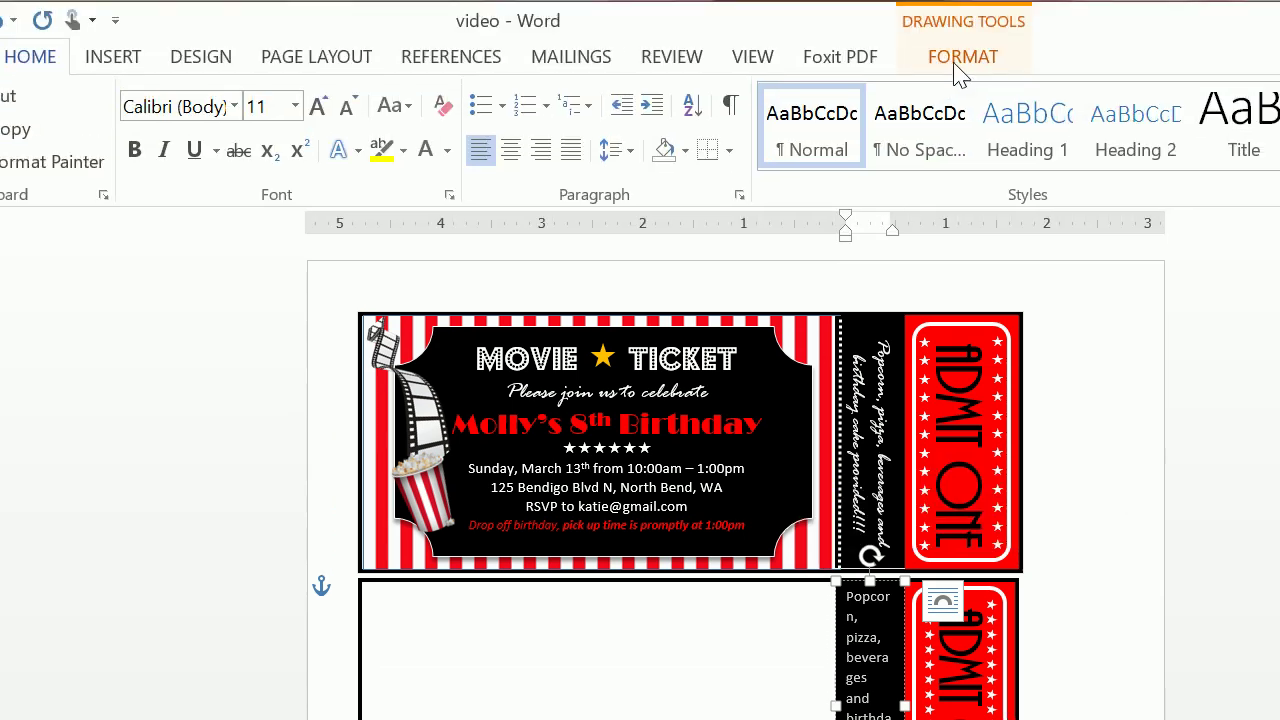
Rotate all text in the black text box 90°.
click(960, 58)
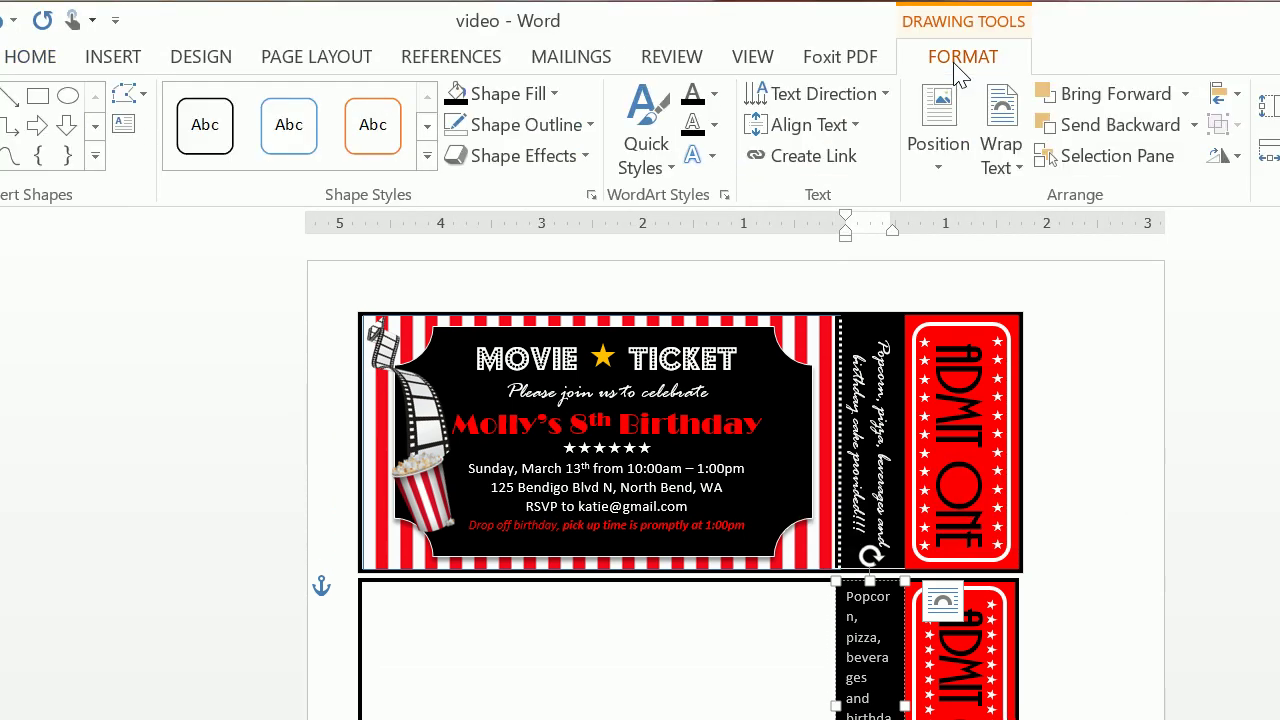
click(877, 94)
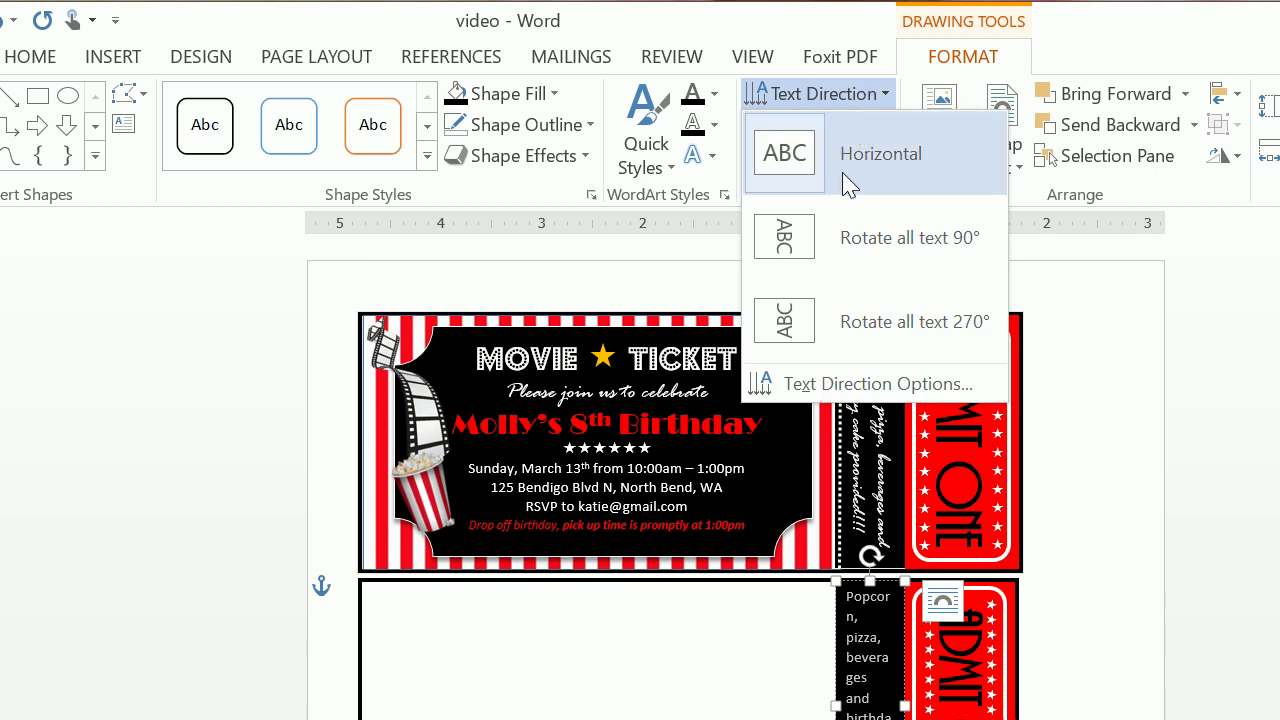
click(835, 234)
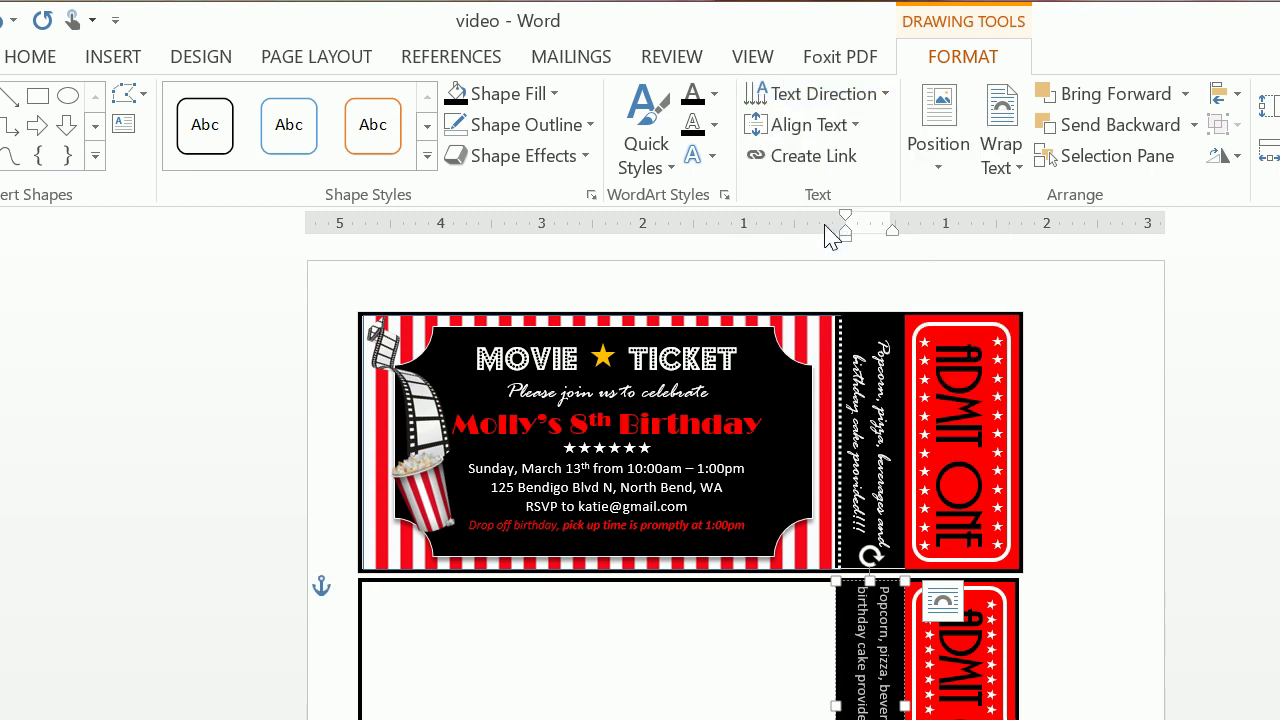
Format the refreshments text in the black strip as Rage Italic, size 14, centered.
click(45, 62)
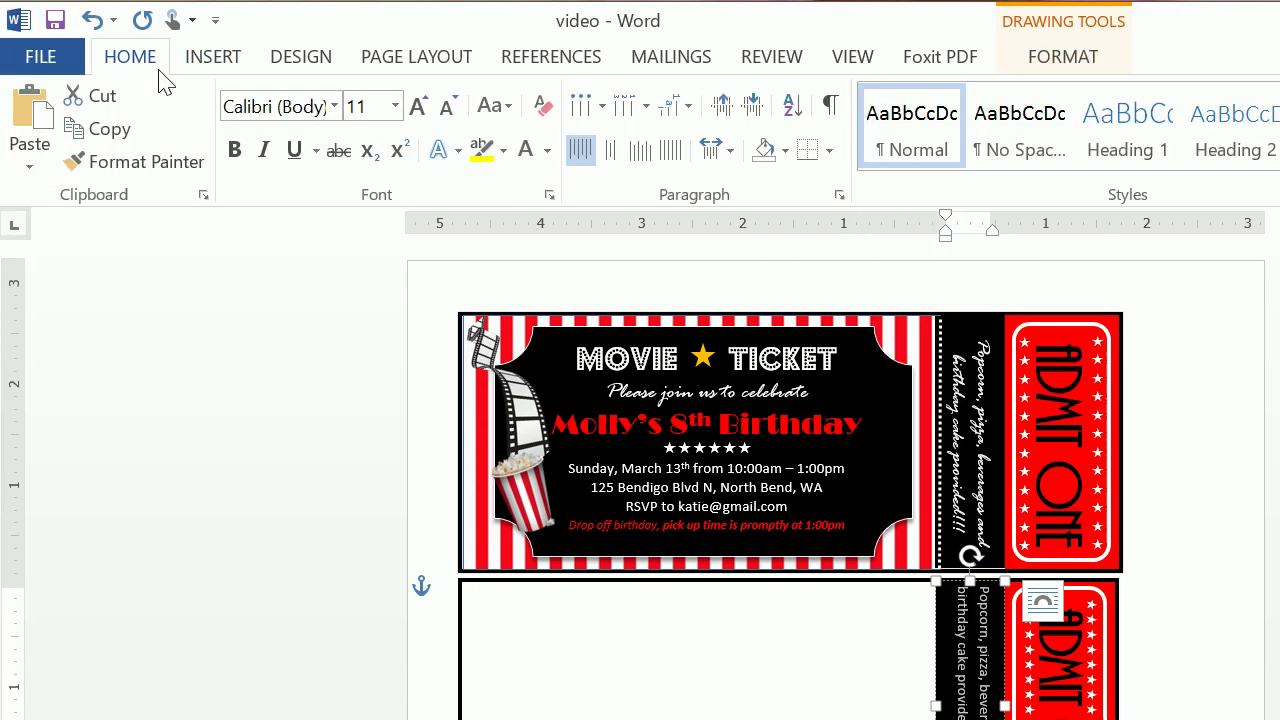
click(272, 107)
text(Rage Italic)
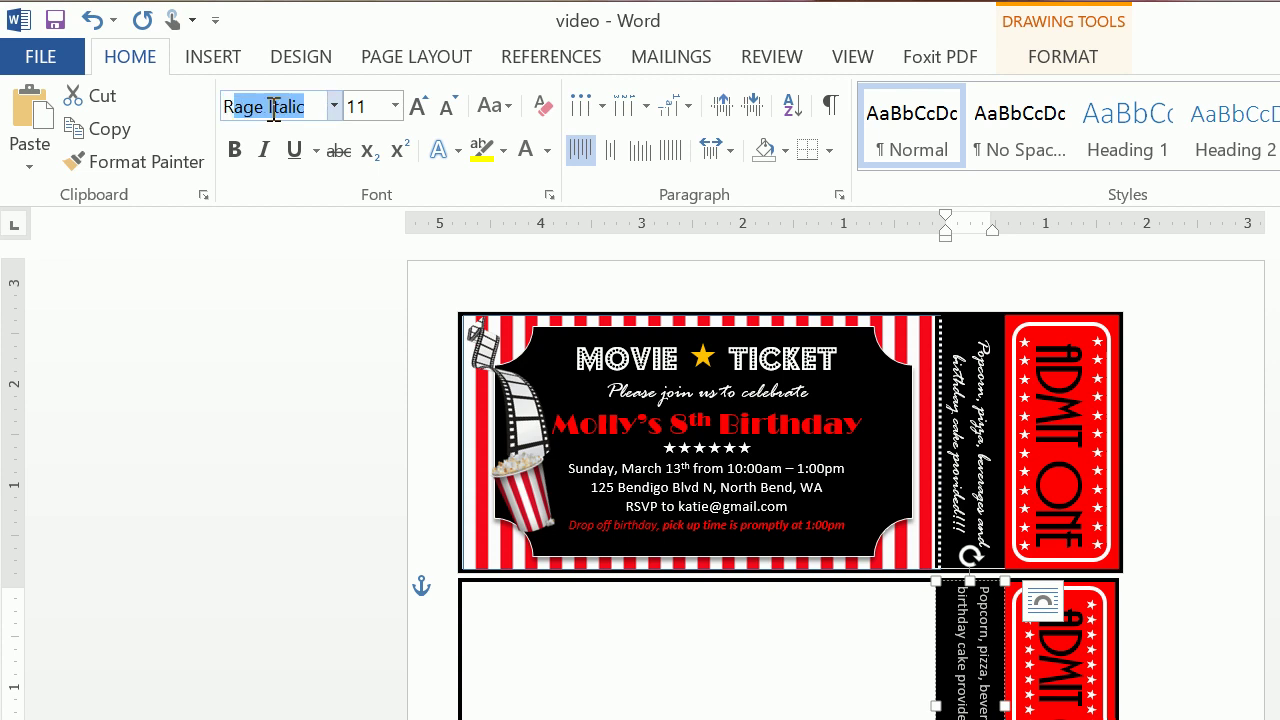
key(Return)
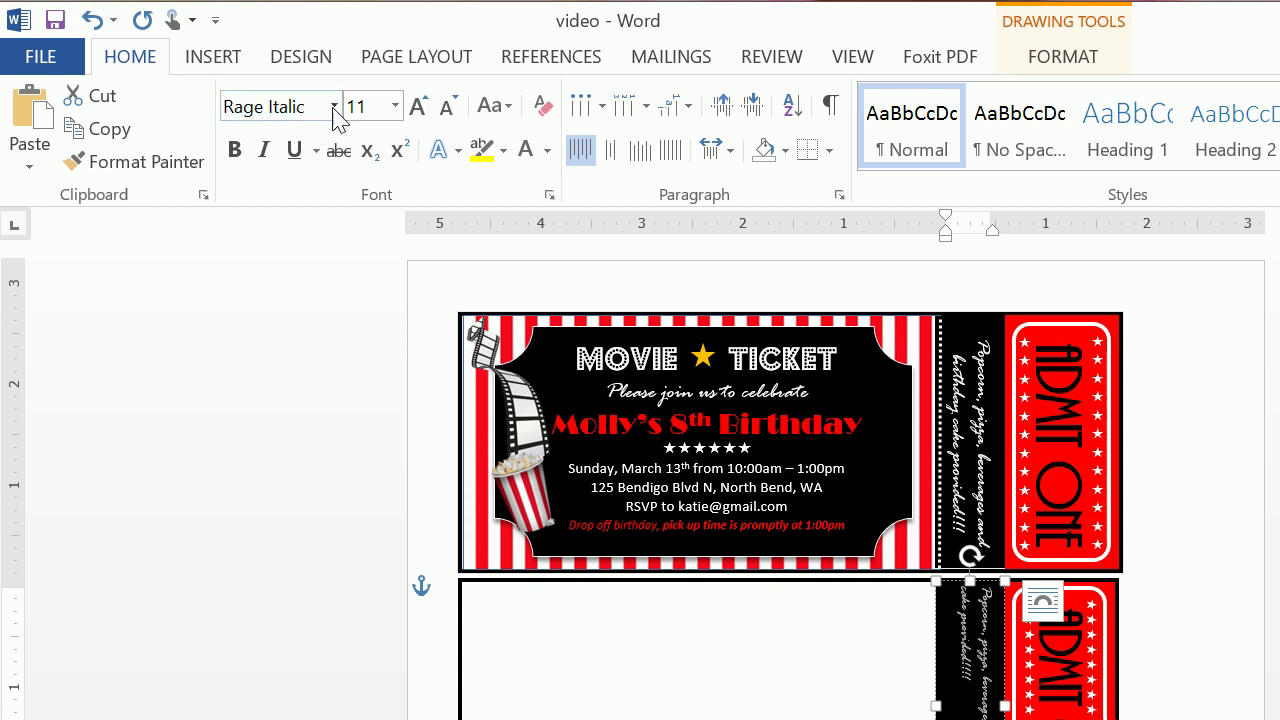
click(379, 105)
text(14)
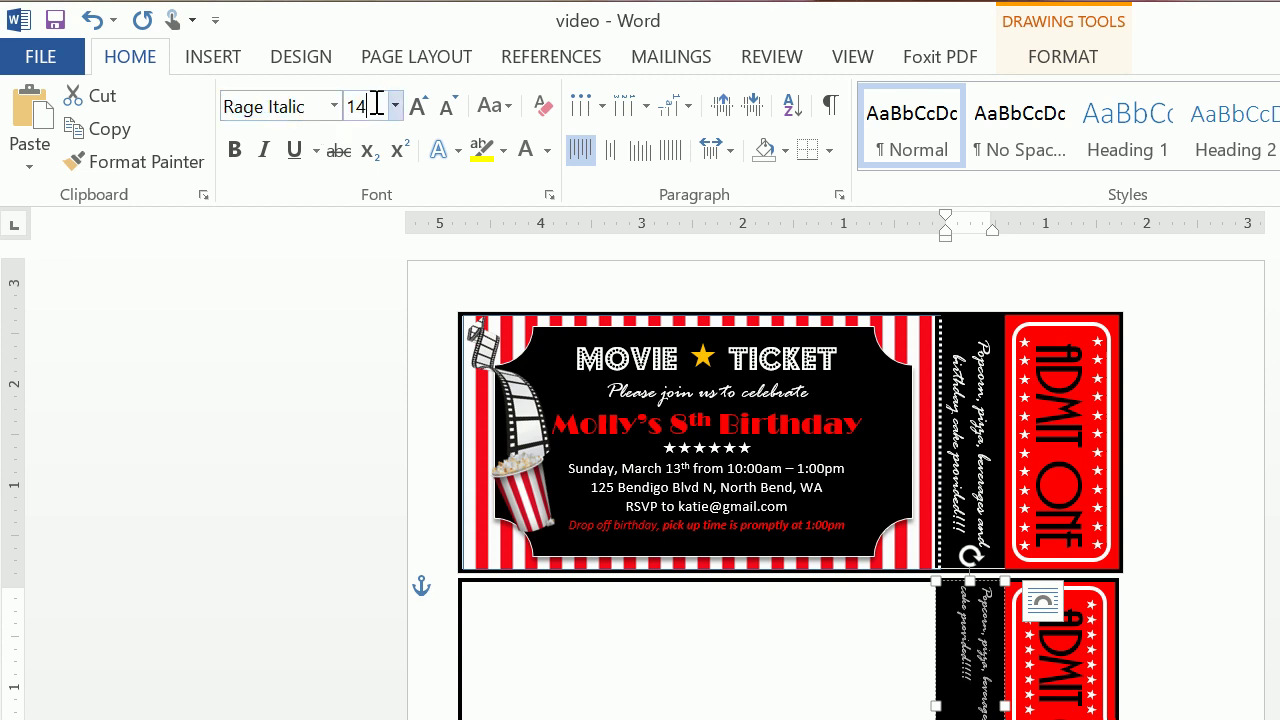
key(Return)
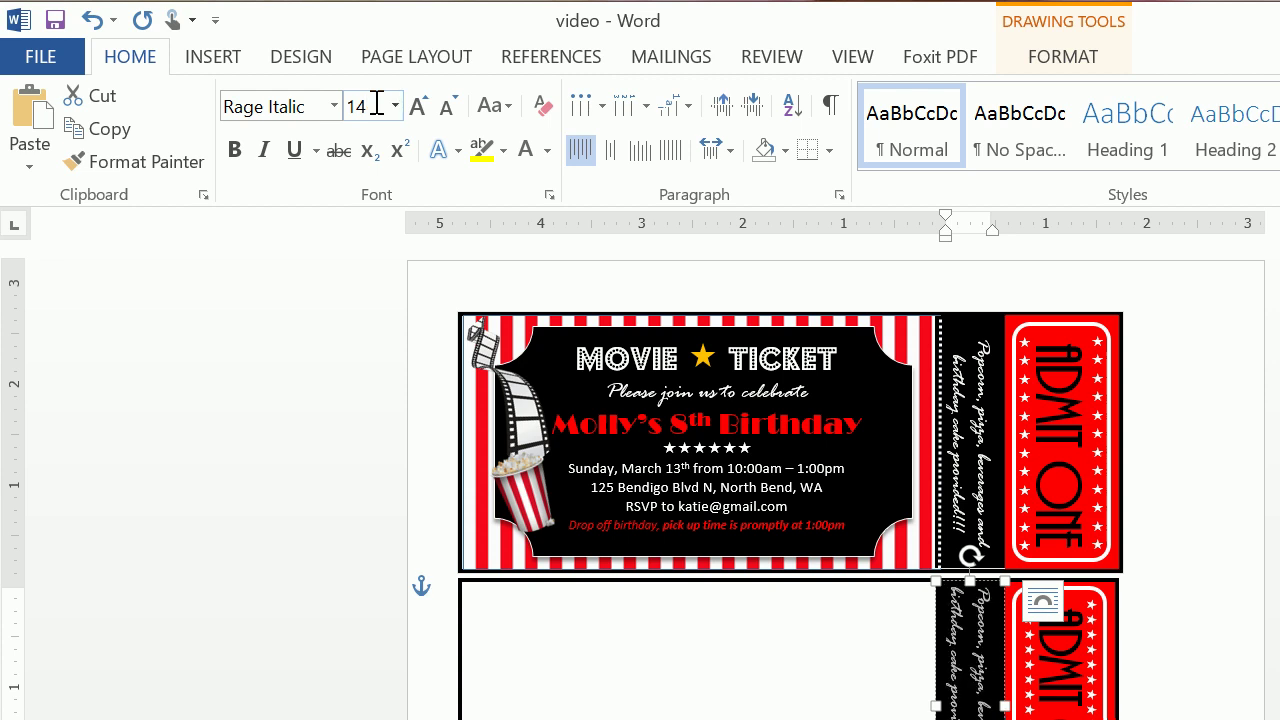
click(608, 152)
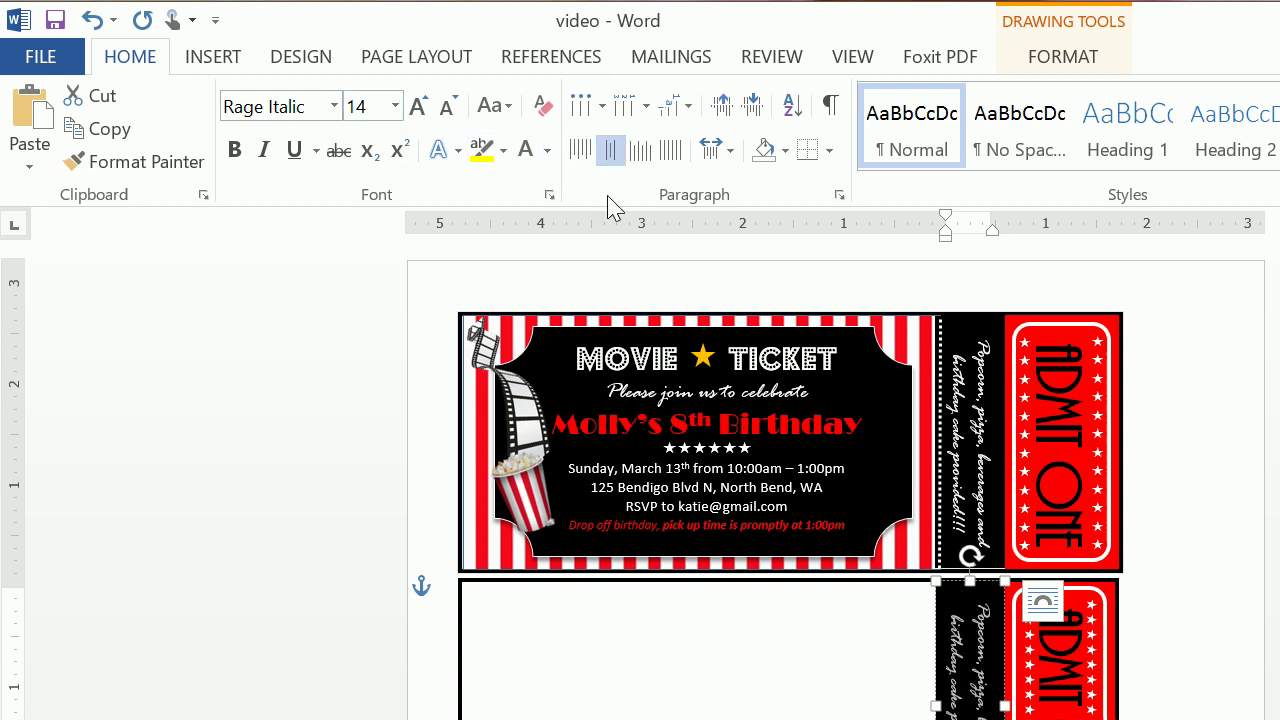
scroll(814, 694, down, 5)
click(865, 533)
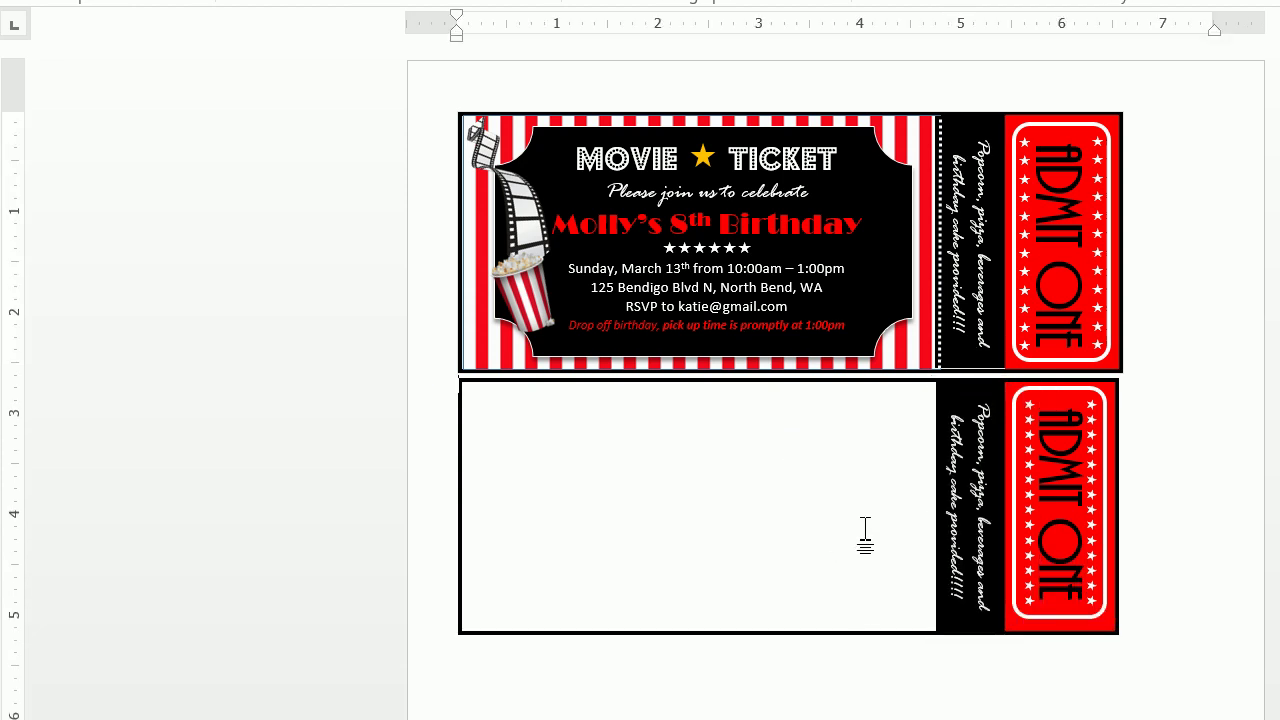
Widen the black refreshments strip slightly toward the blank area of the lower ticket.
click(942, 488)
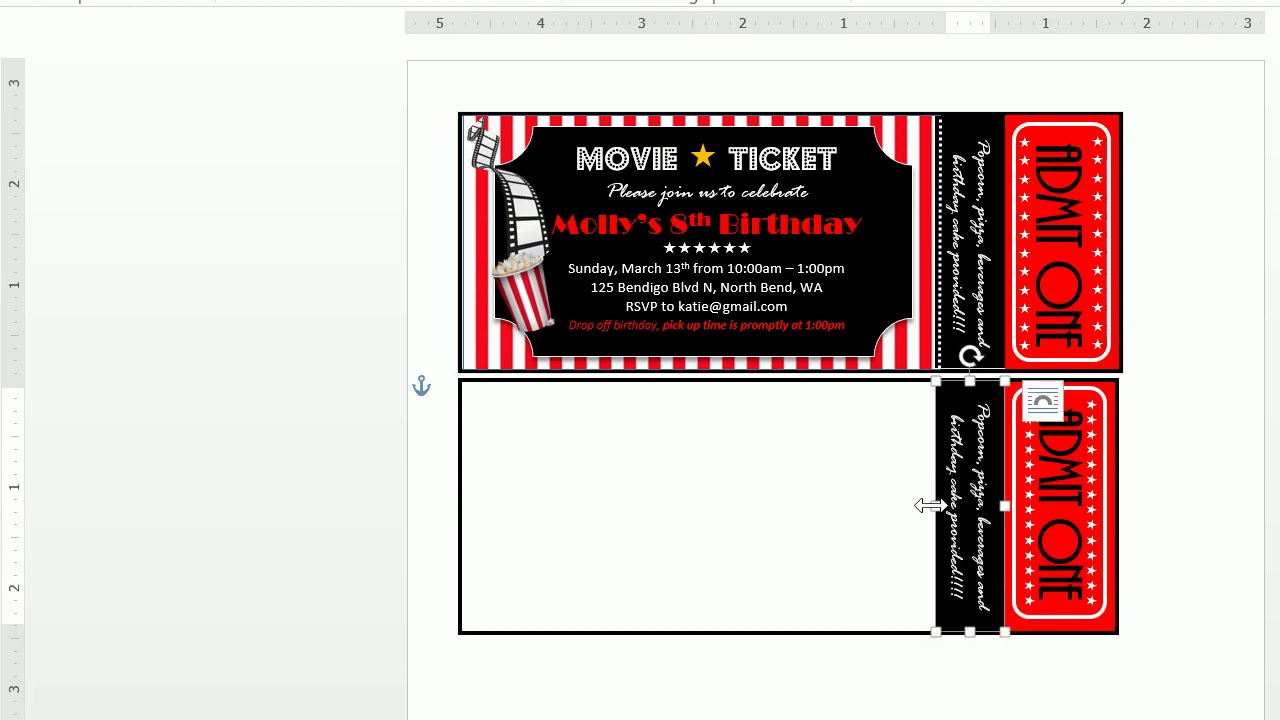
drag(930, 505, 932, 506)
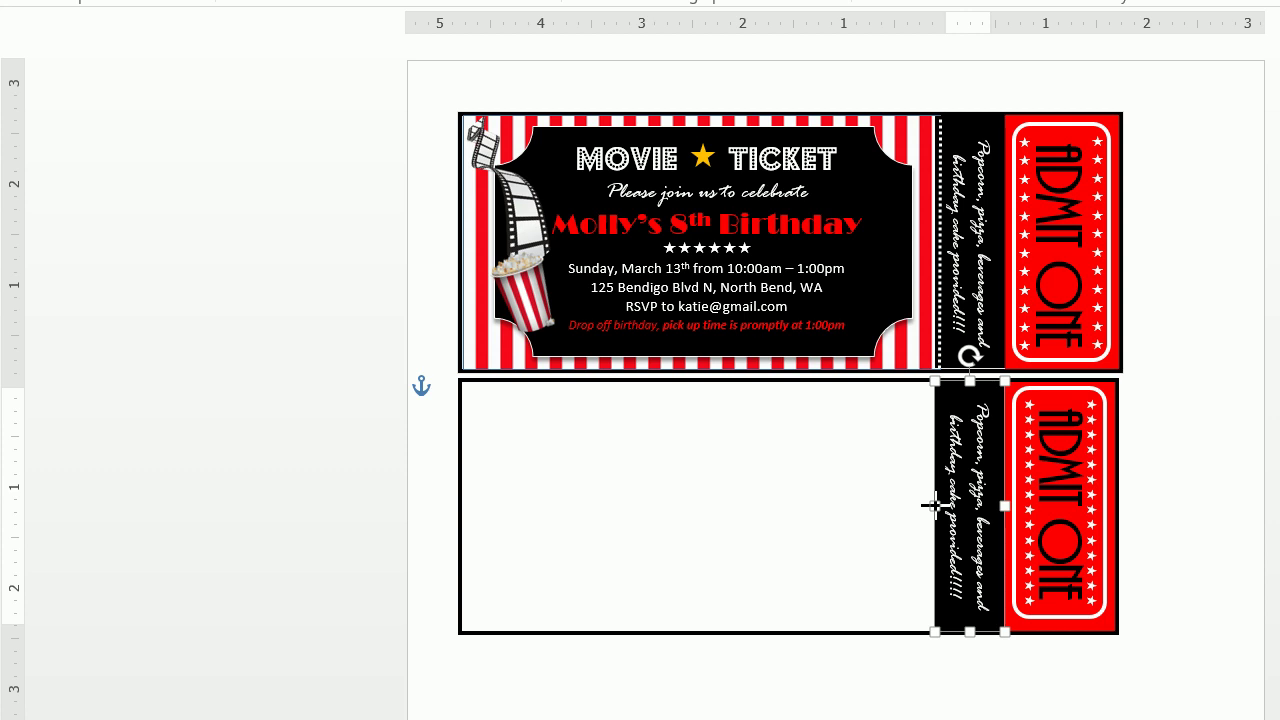
click(850, 500)
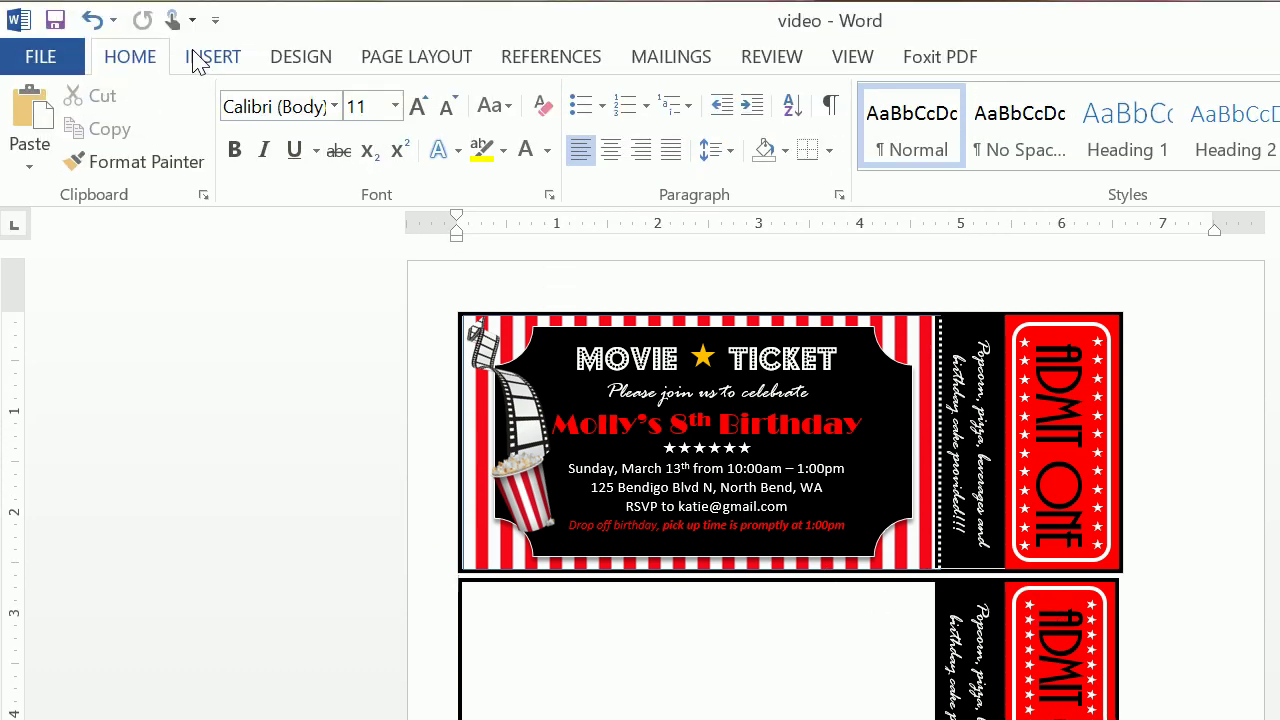
Draw a straight vertical line down the black strip's edge bordering the blank area, spanning the ticket's height.
click(200, 62)
click(374, 130)
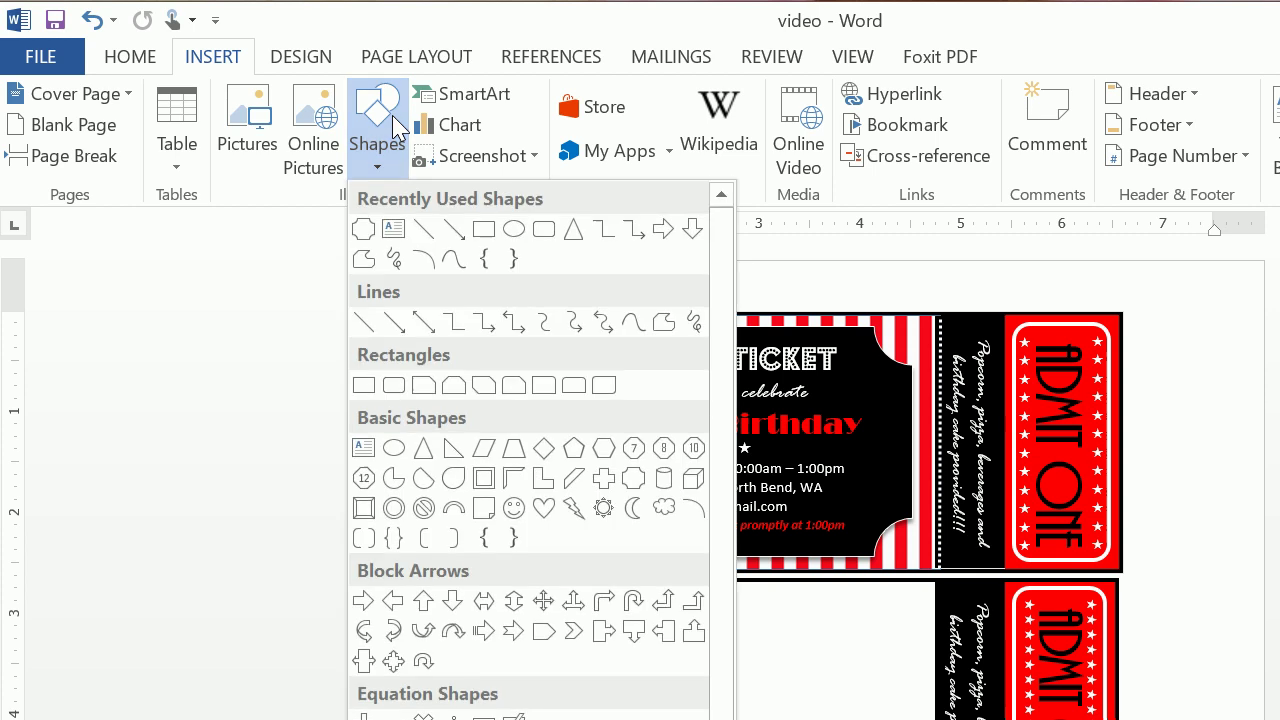
click(418, 226)
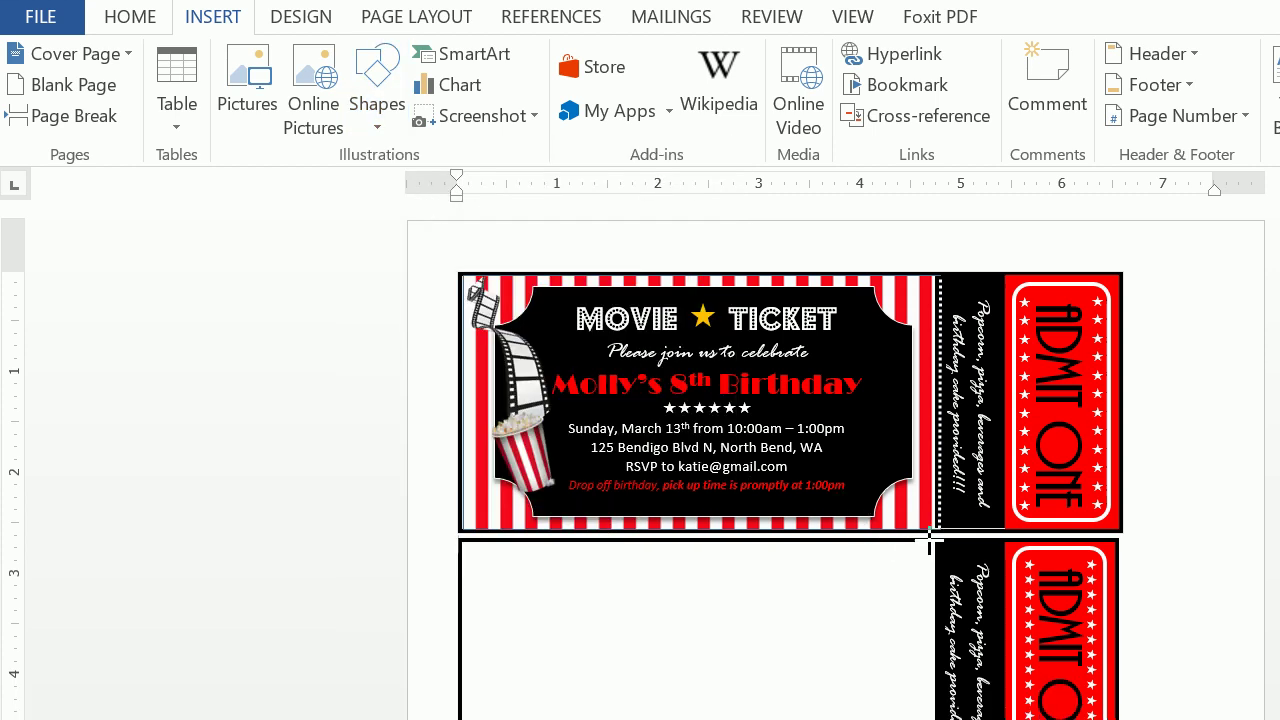
mouse_move(942, 541)
mouse_down()
mouse_move(943, 557)
mouse_move(939, 533)
mouse_up()
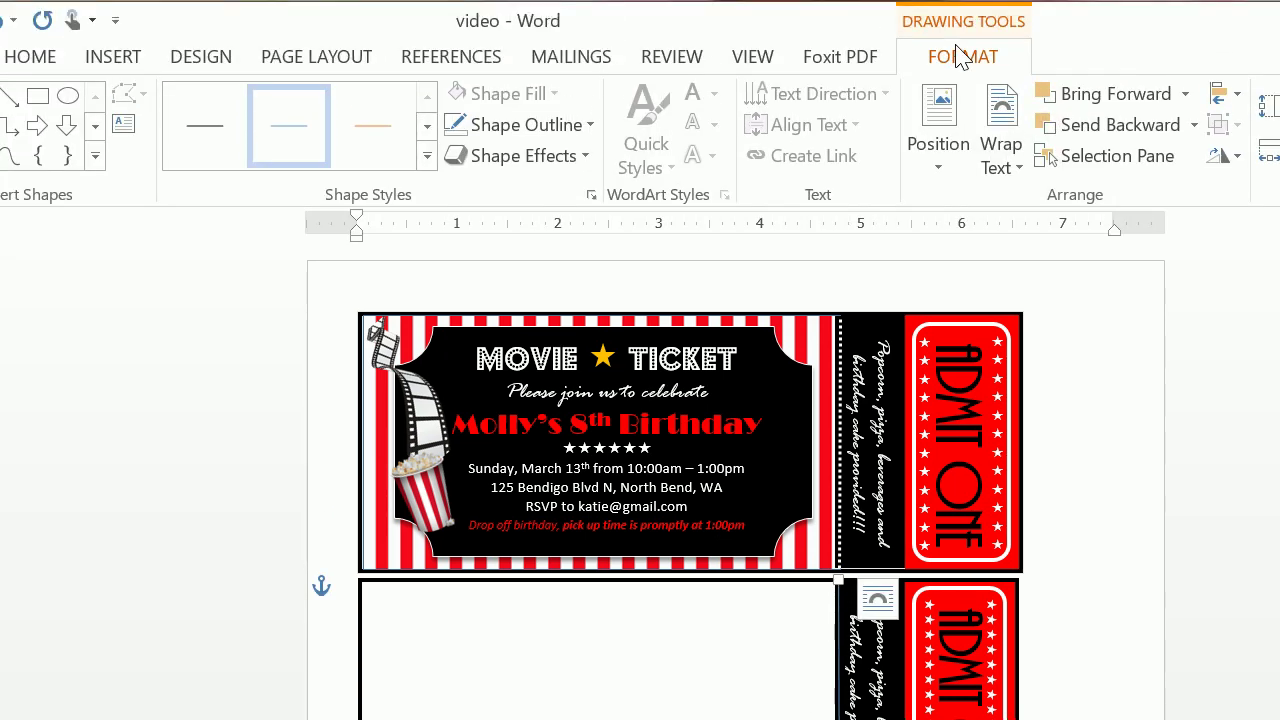
Format the vertical line as a white, 2¼ pt dotted line.
click(556, 125)
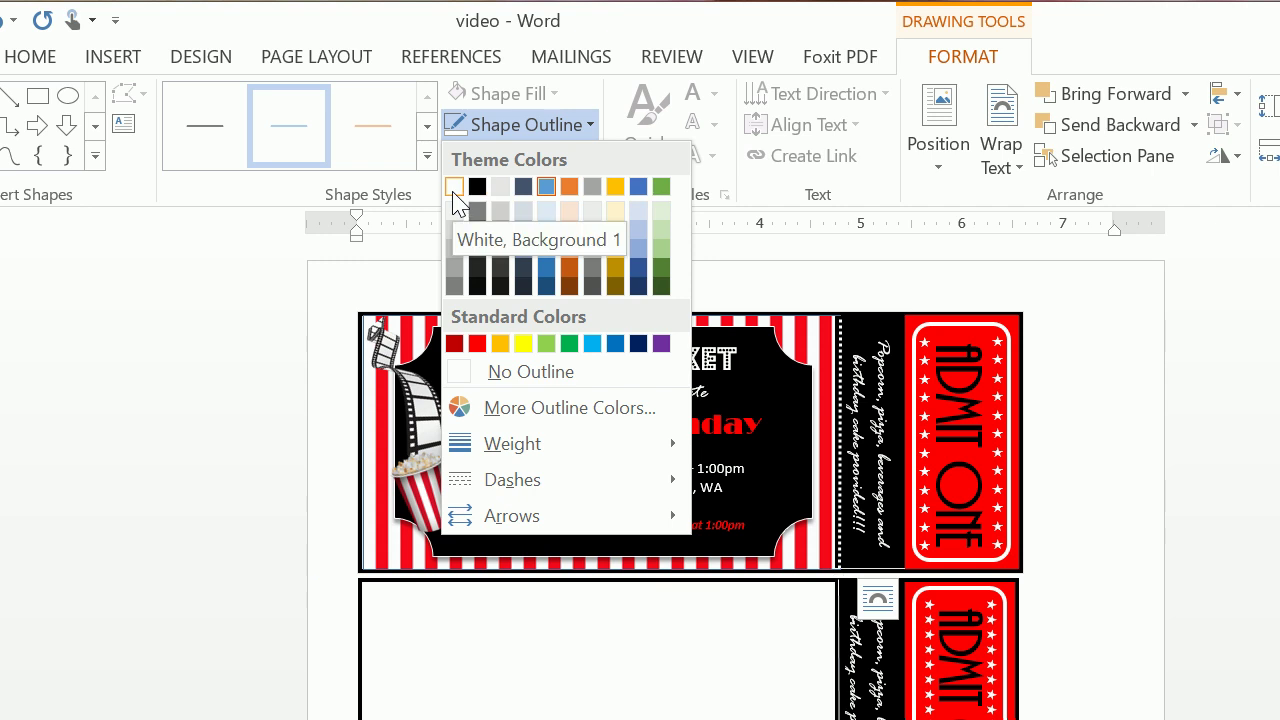
click(454, 189)
click(525, 127)
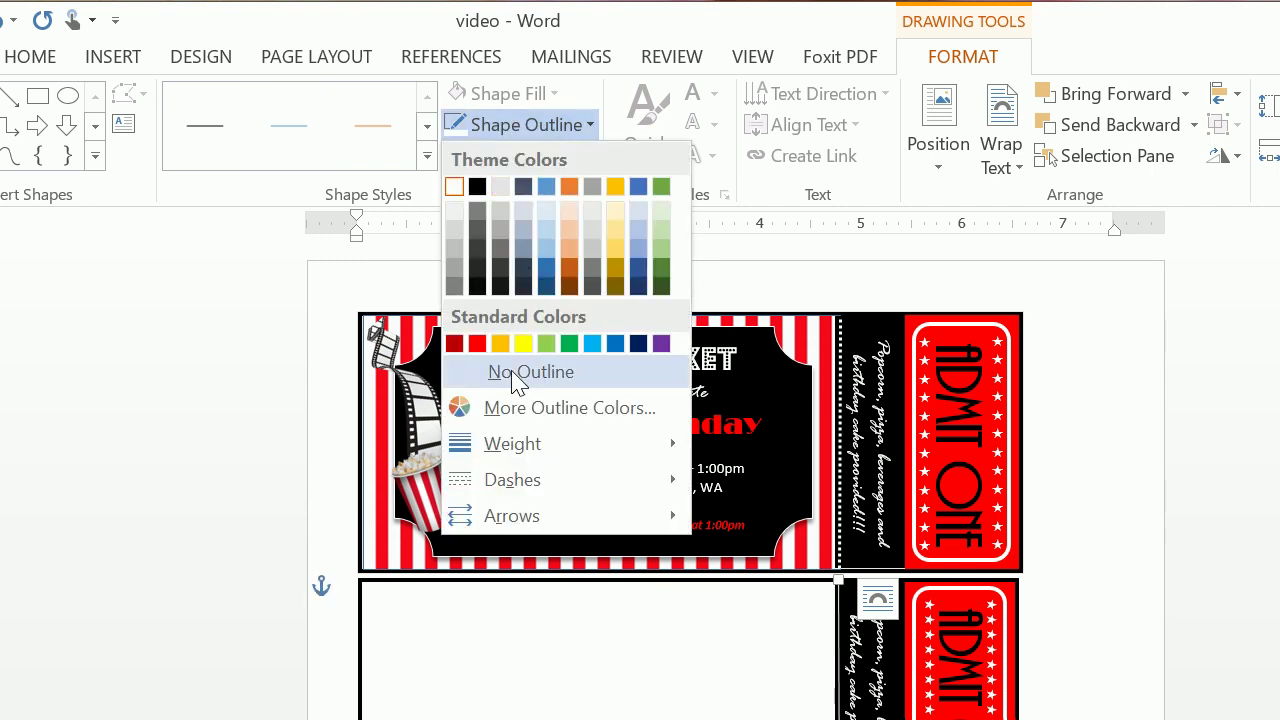
mouse_move(526, 443)
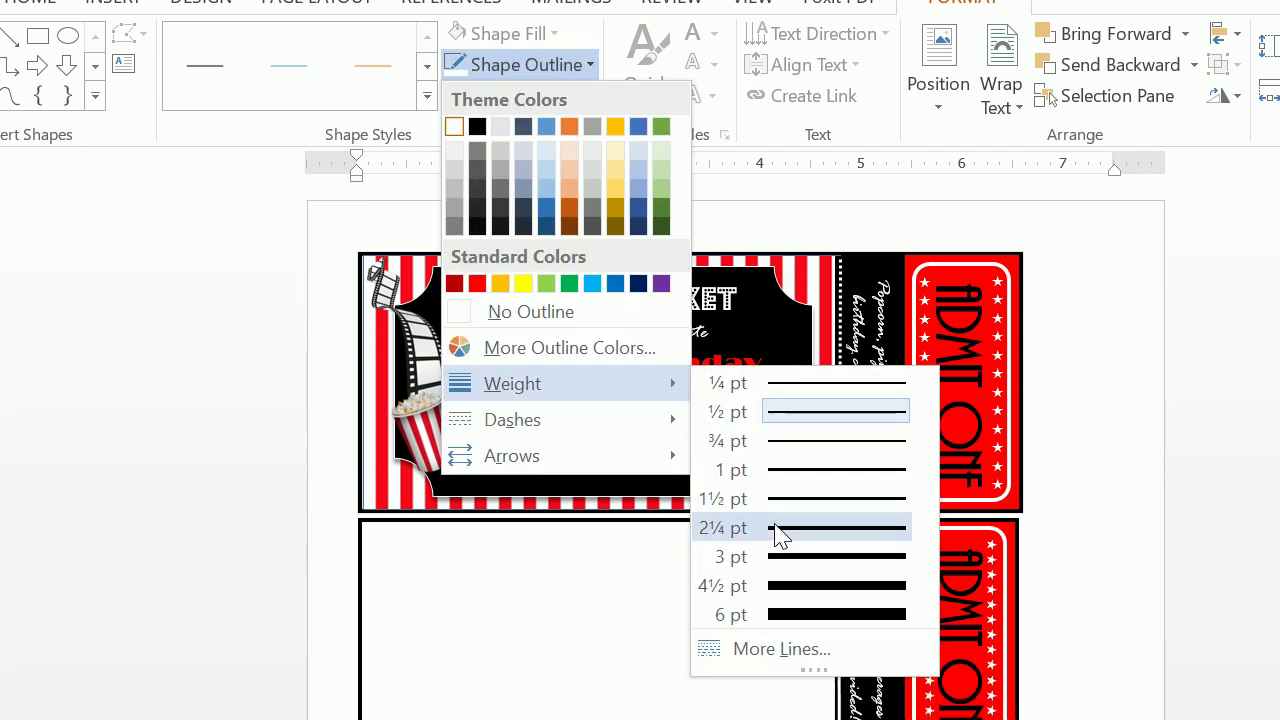
click(778, 535)
click(575, 75)
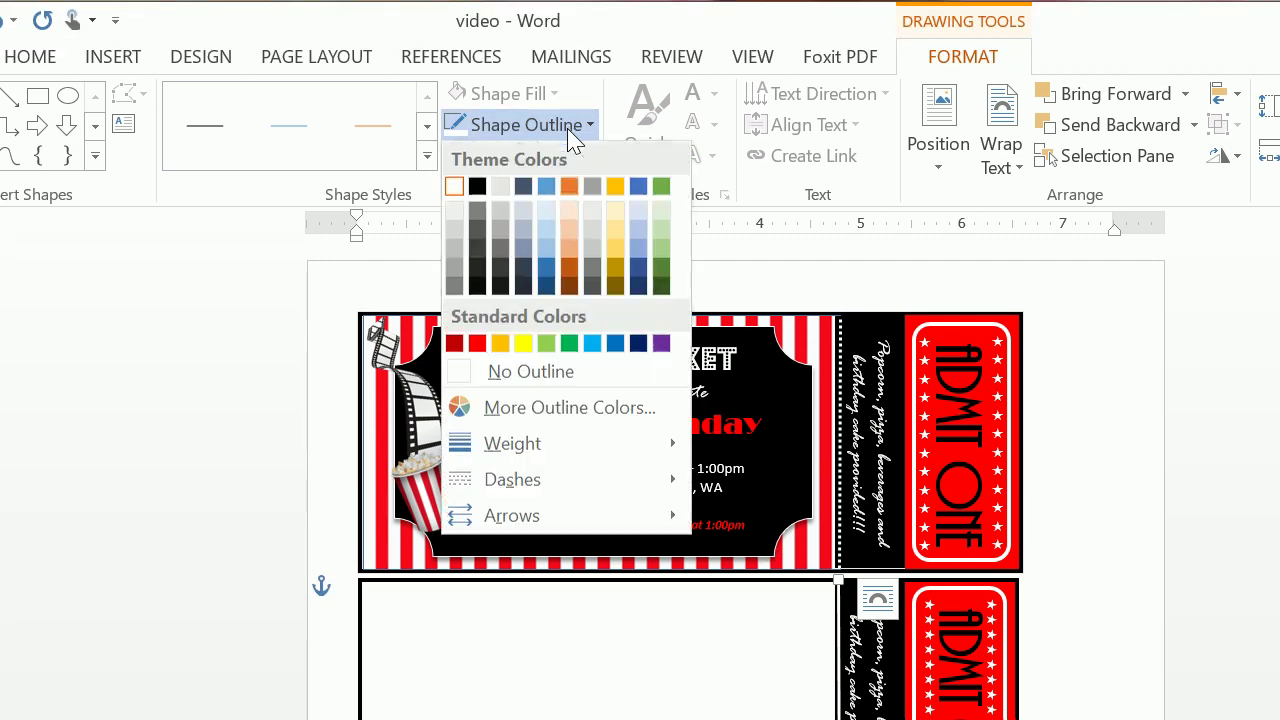
mouse_move(590, 490)
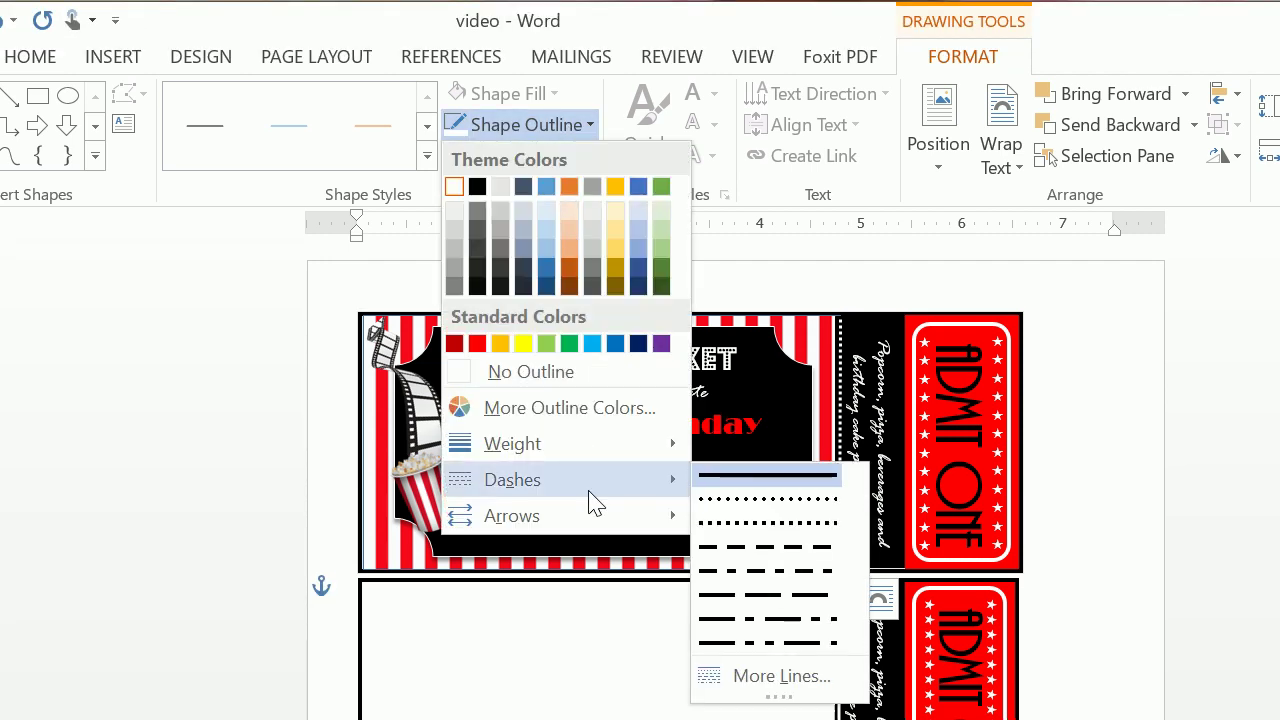
click(707, 499)
click(714, 643)
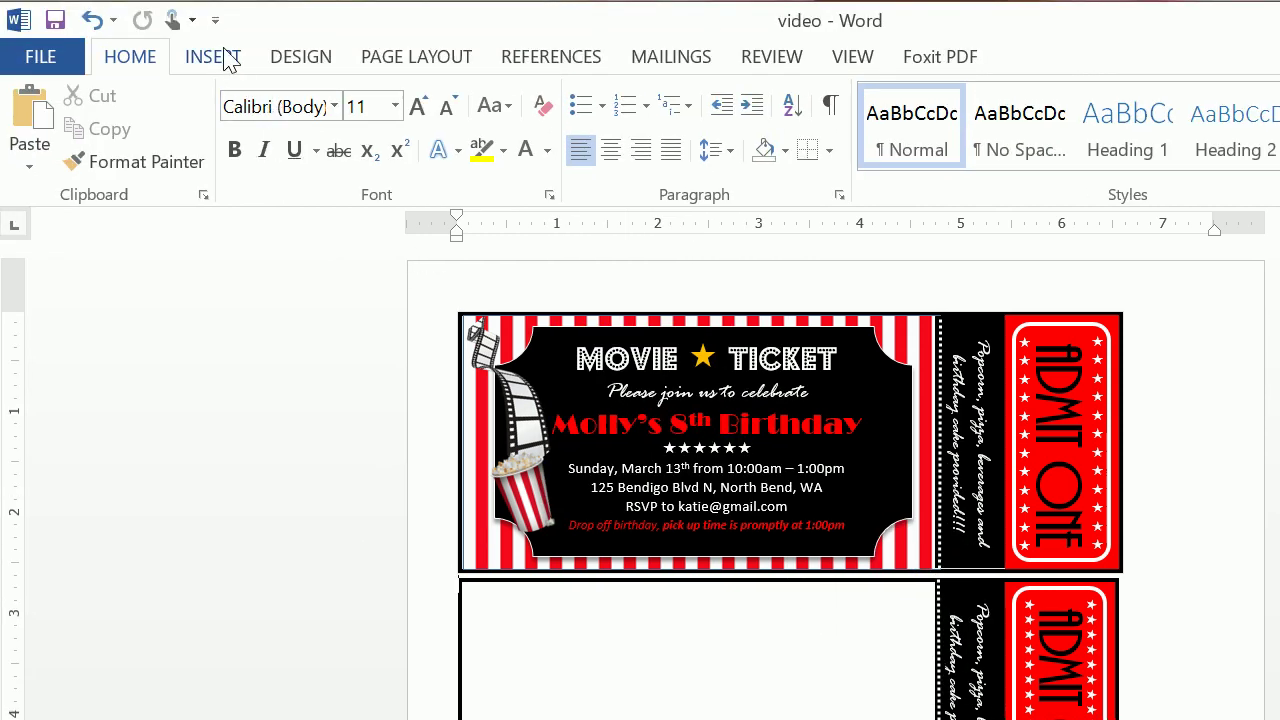
Draw a rectangle covering the blank area of the lower ticket up to the dotted line.
click(228, 60)
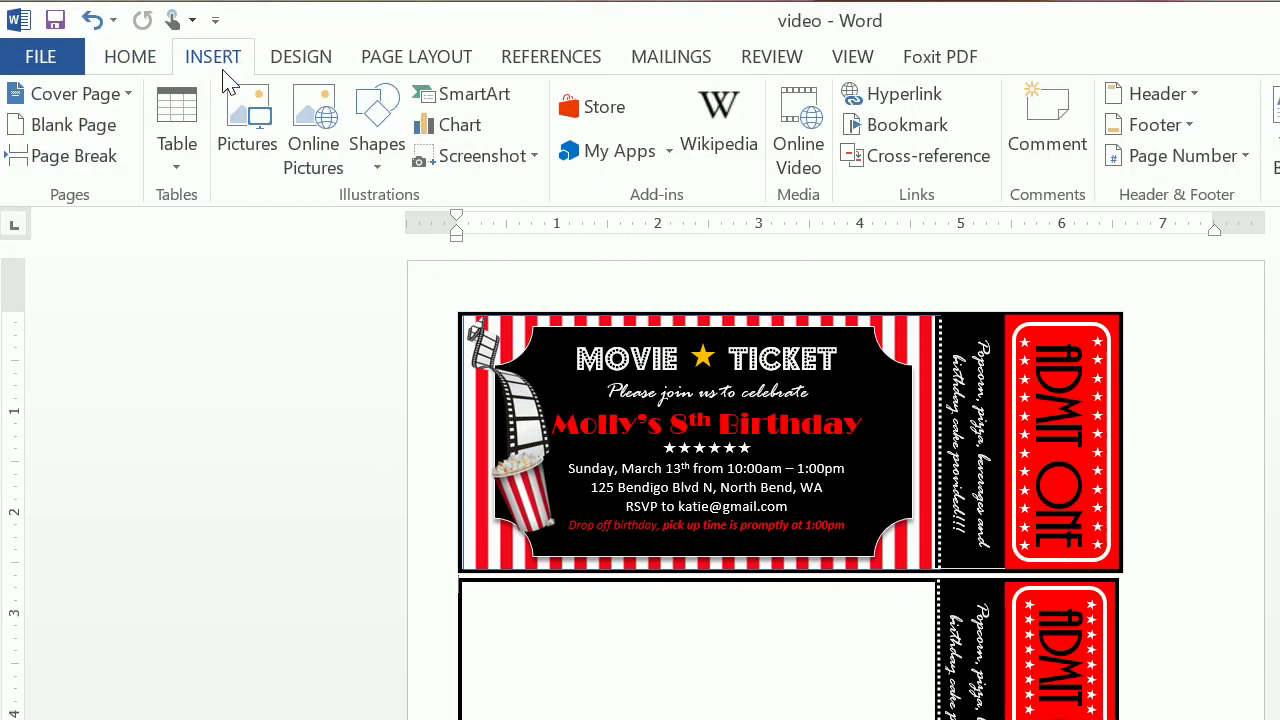
click(377, 127)
click(500, 236)
drag(462, 522, 937, 719)
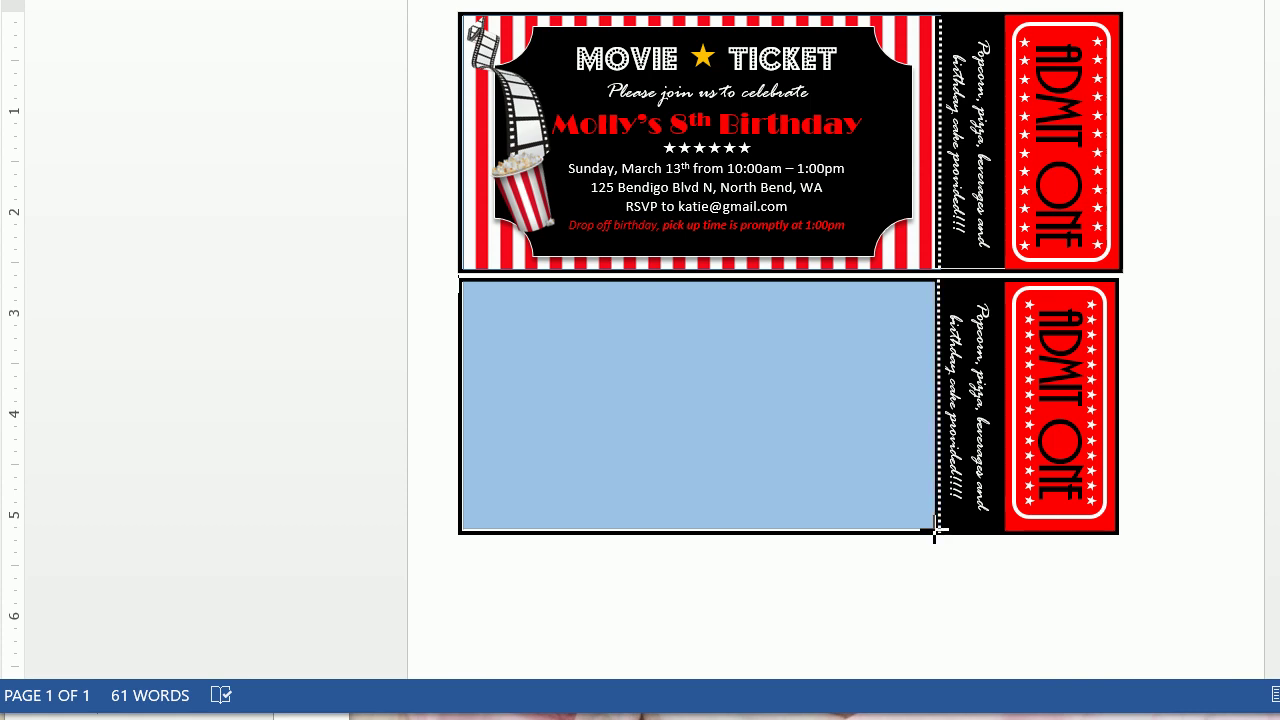
drag(934, 540, 934, 536)
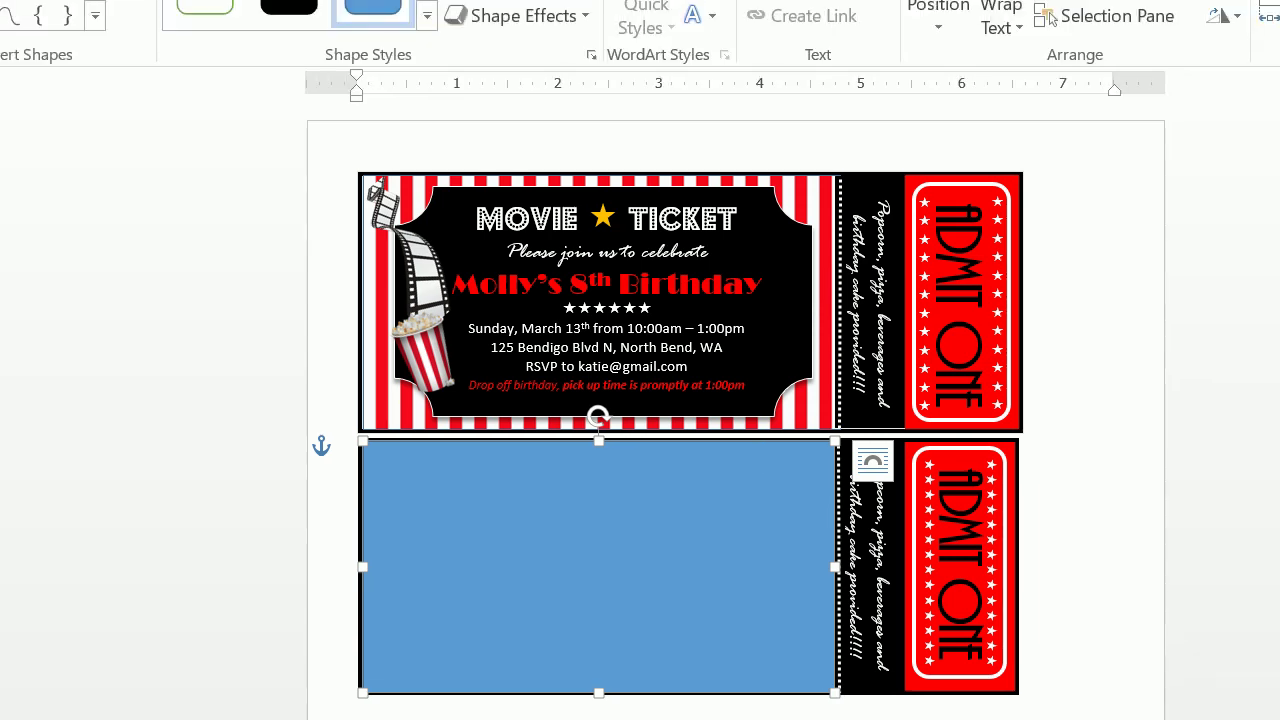
Fill the rectangle with the redandwhite picture and resize it to about 2.48" high and 4.62" wide.
click(500, 100)
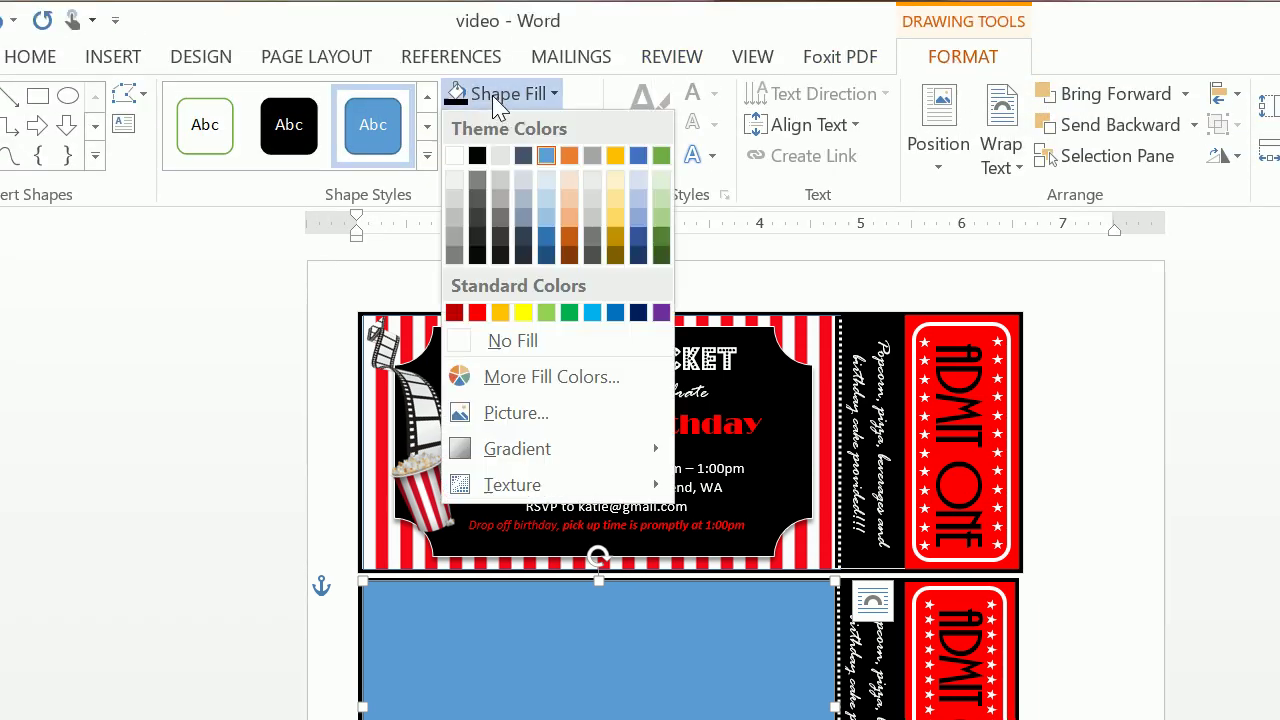
click(510, 414)
click(909, 449)
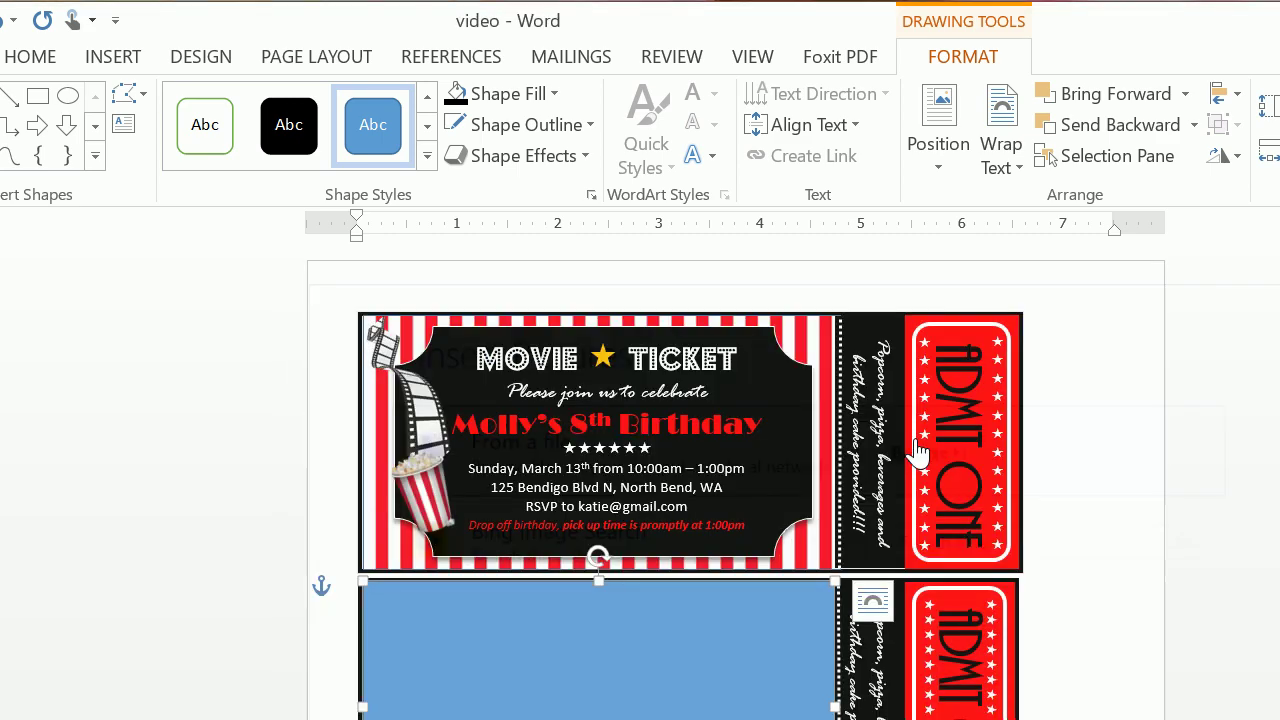
click(583, 285)
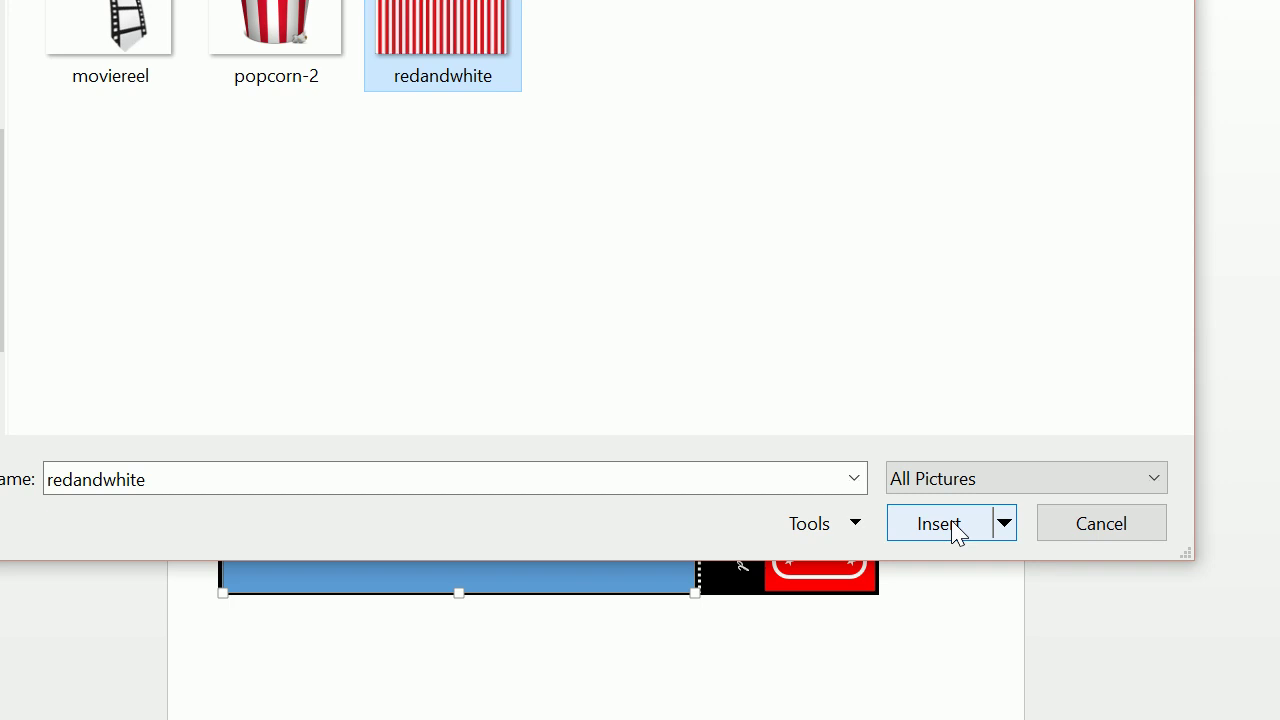
click(952, 524)
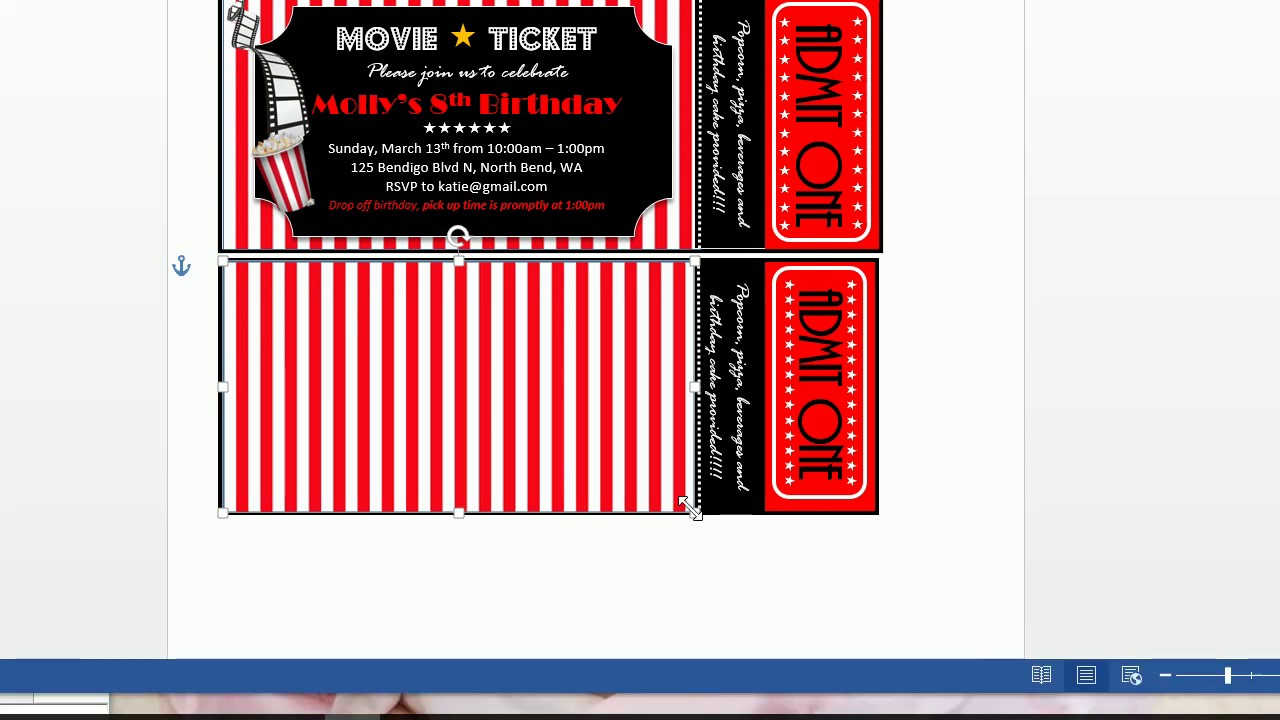
drag(690, 507, 689, 512)
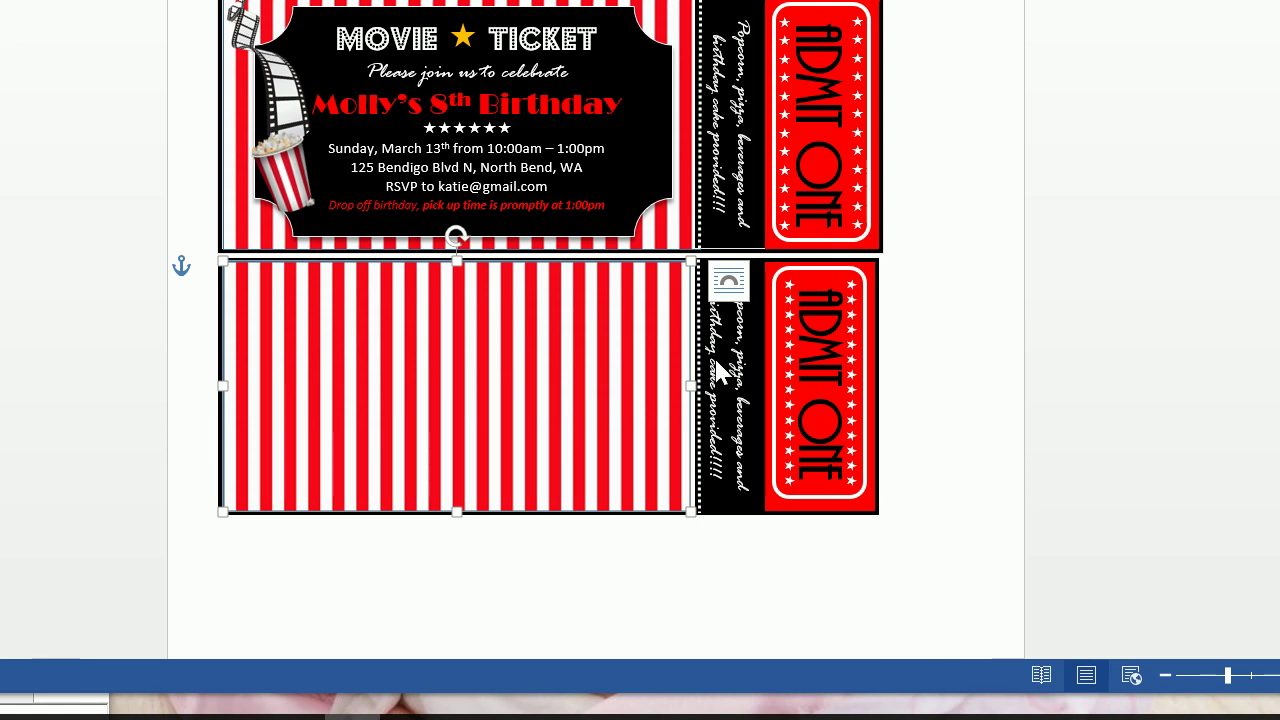
Remove the striped rectangle's outline and widen it slightly toward the dotted line.
click(896, 311)
click(575, 366)
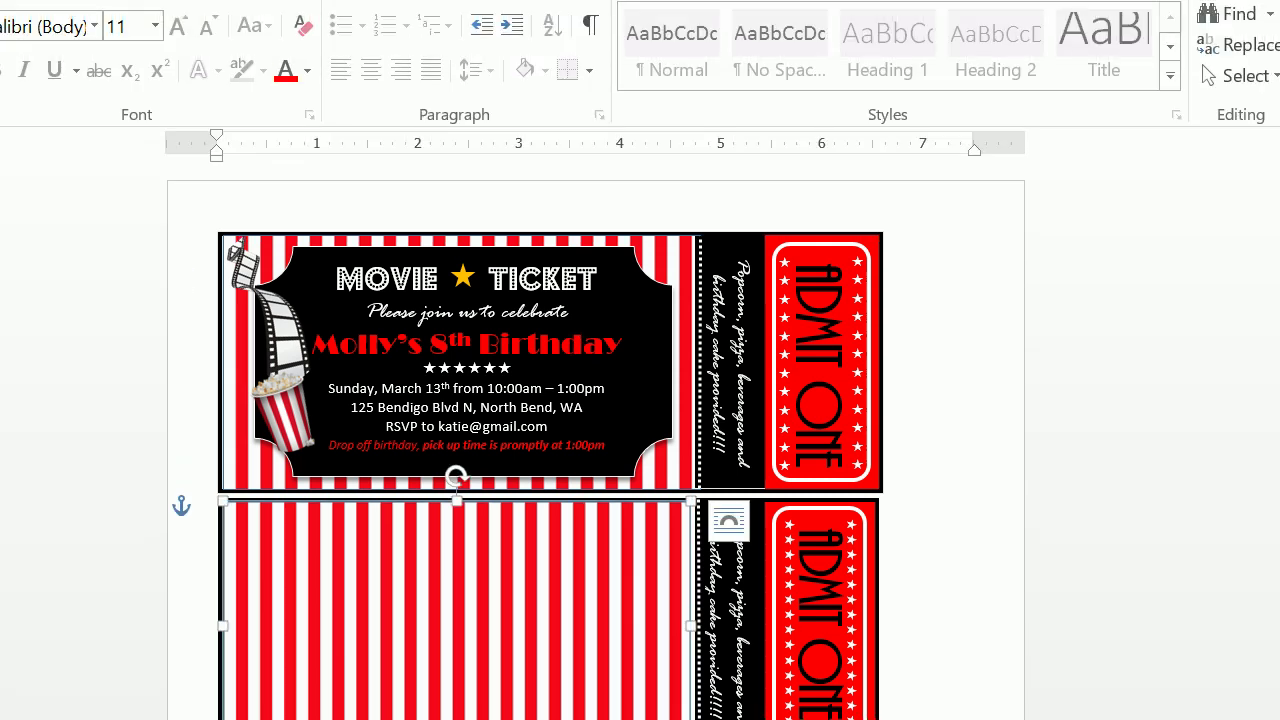
click(822, 57)
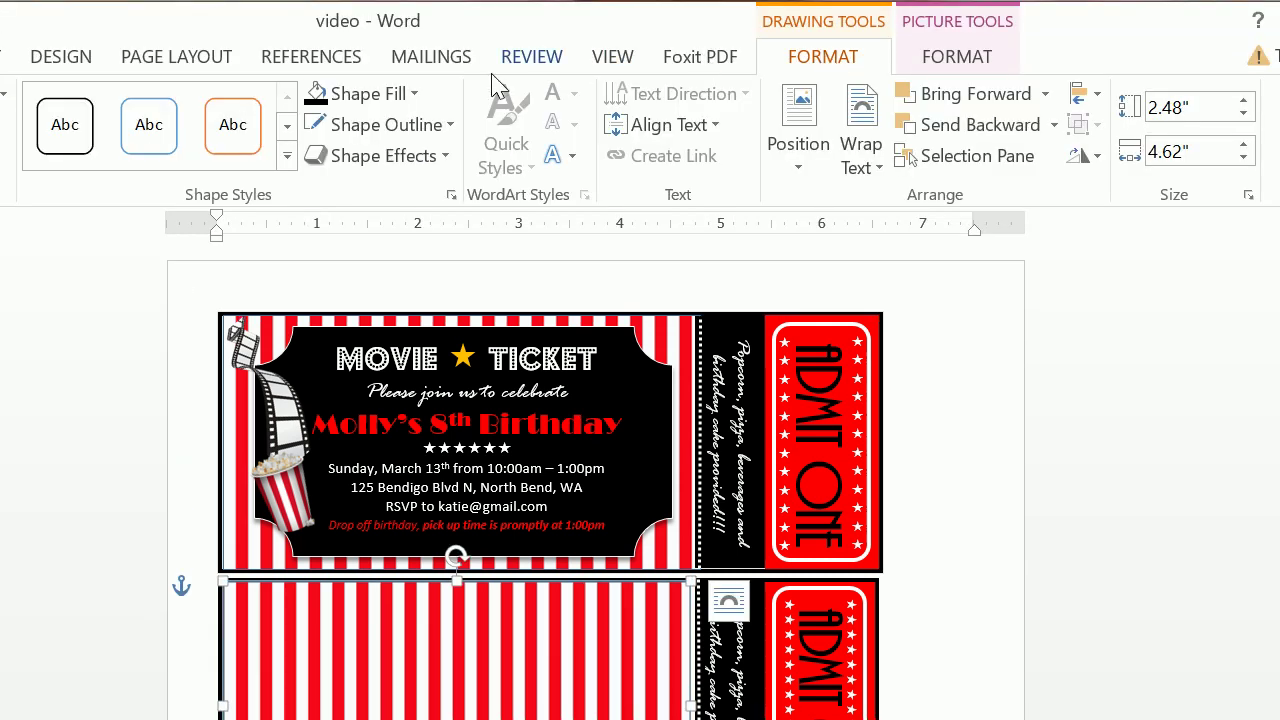
click(423, 126)
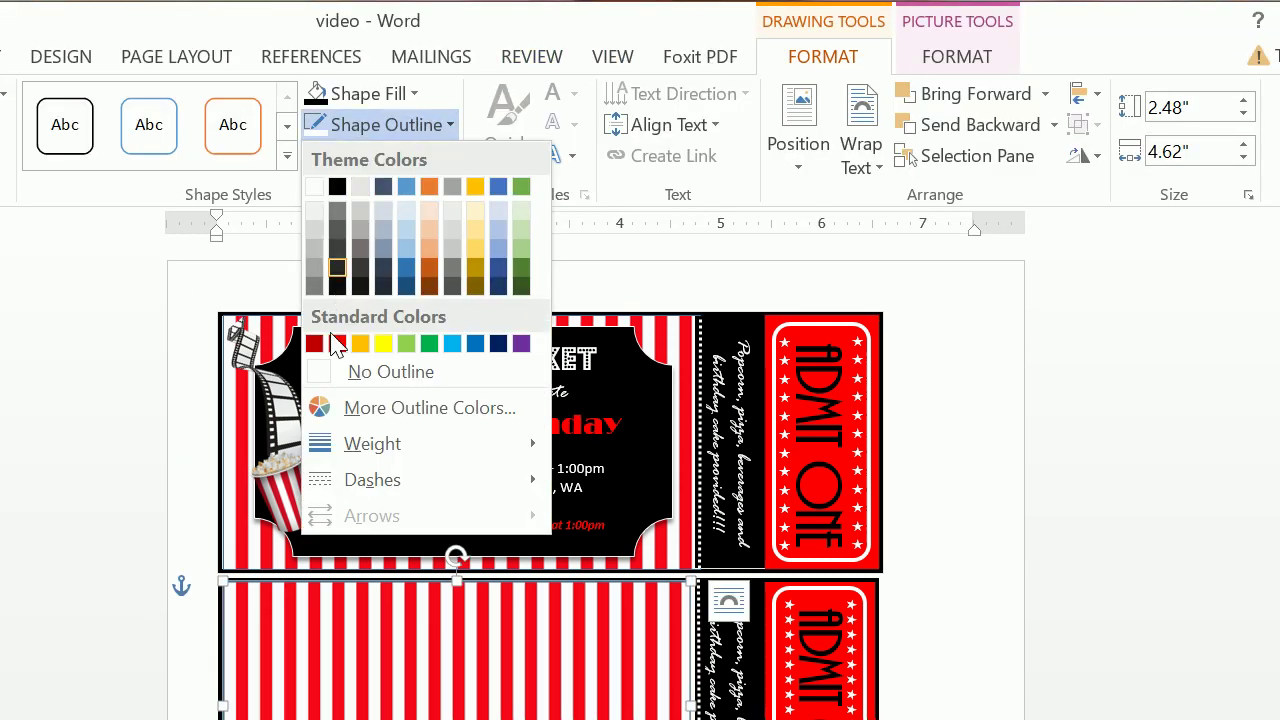
click(338, 372)
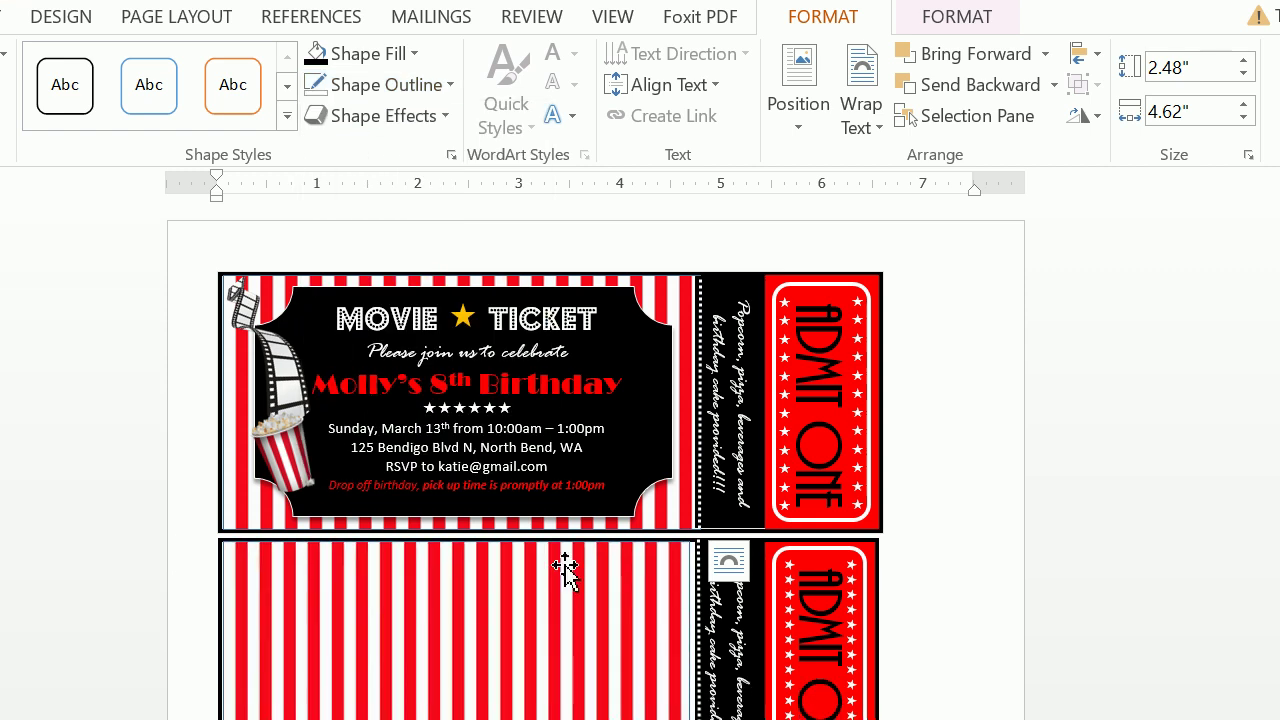
click(565, 570)
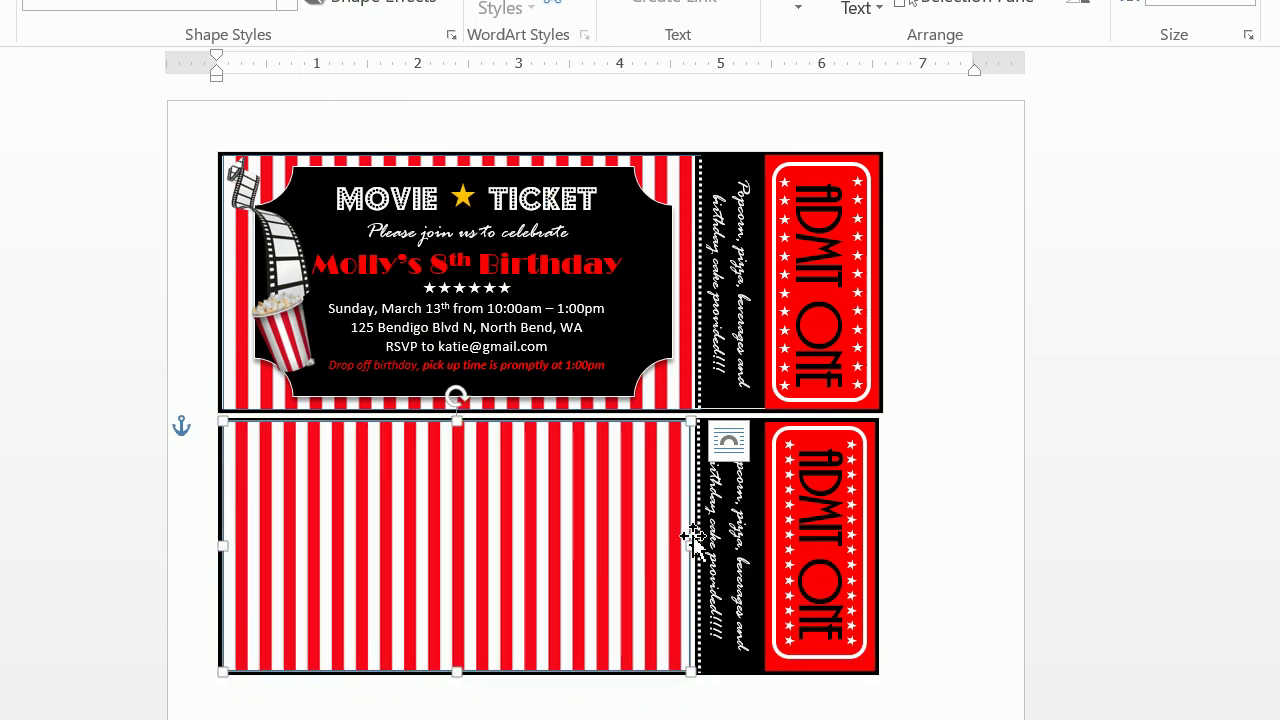
drag(690, 525, 694, 525)
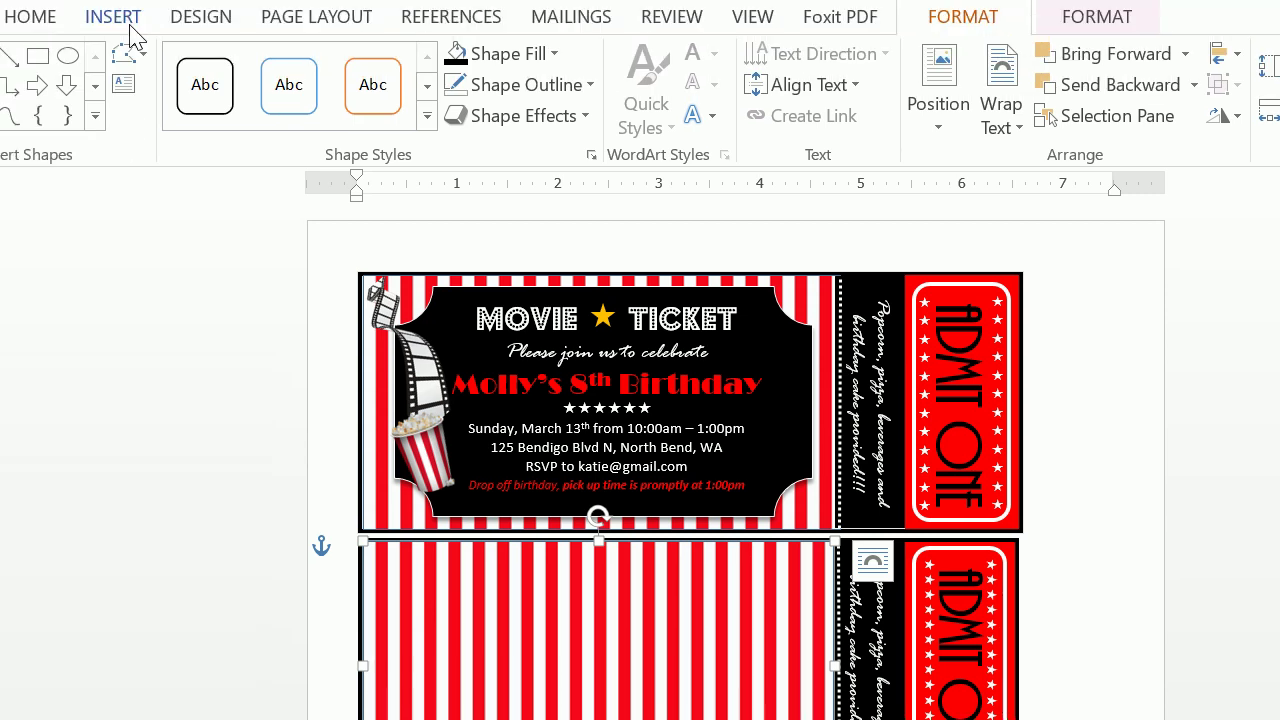
Draw a plaque shape over the striped area of the lower ticket, leaving a striped border around it.
click(130, 26)
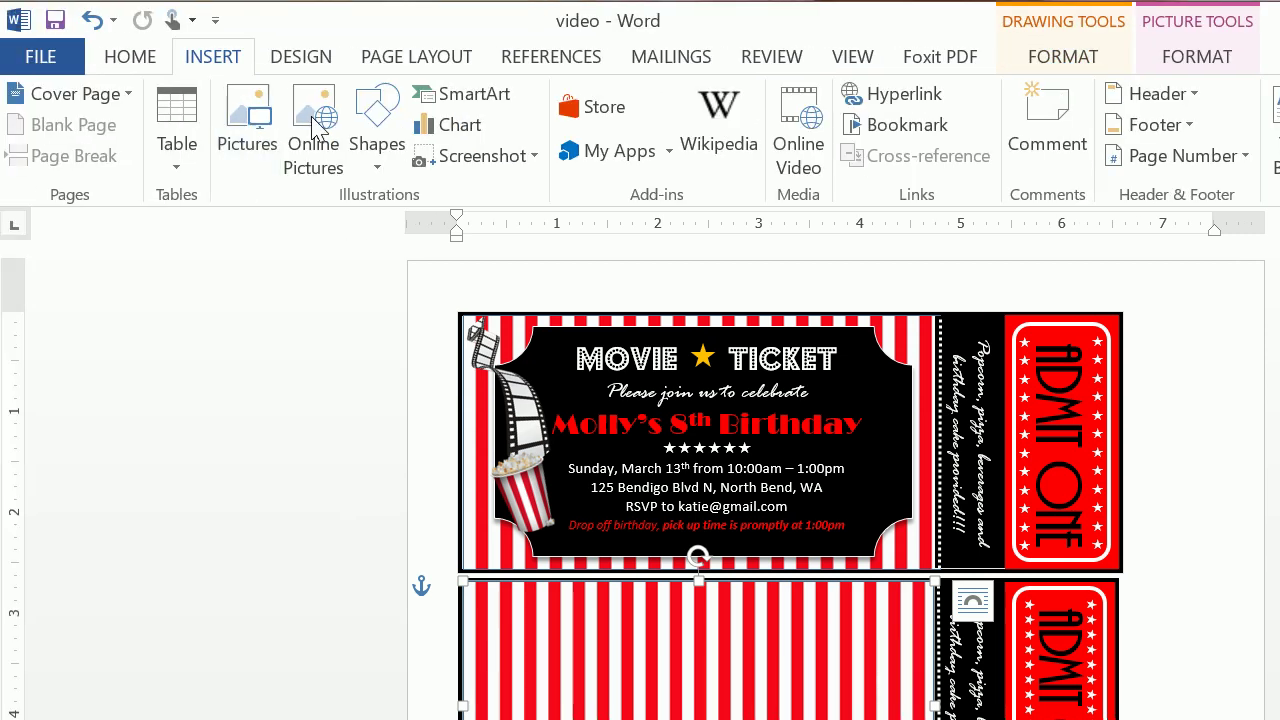
click(377, 118)
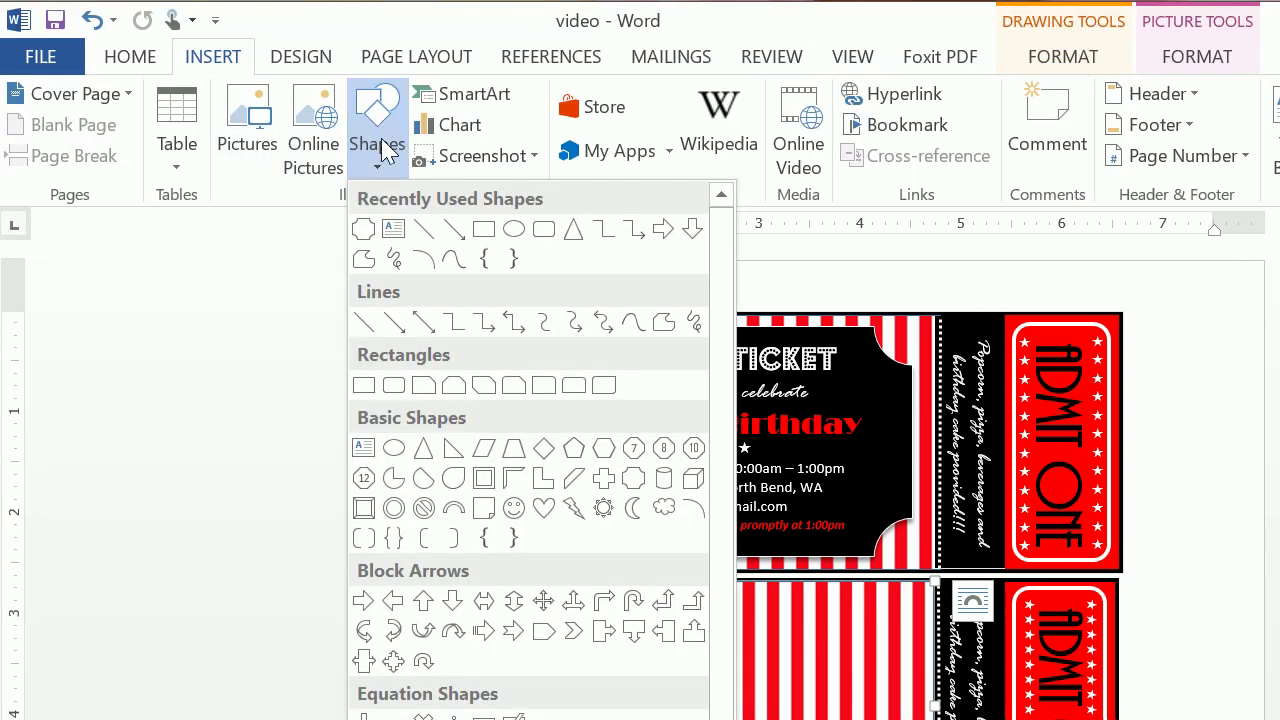
click(366, 237)
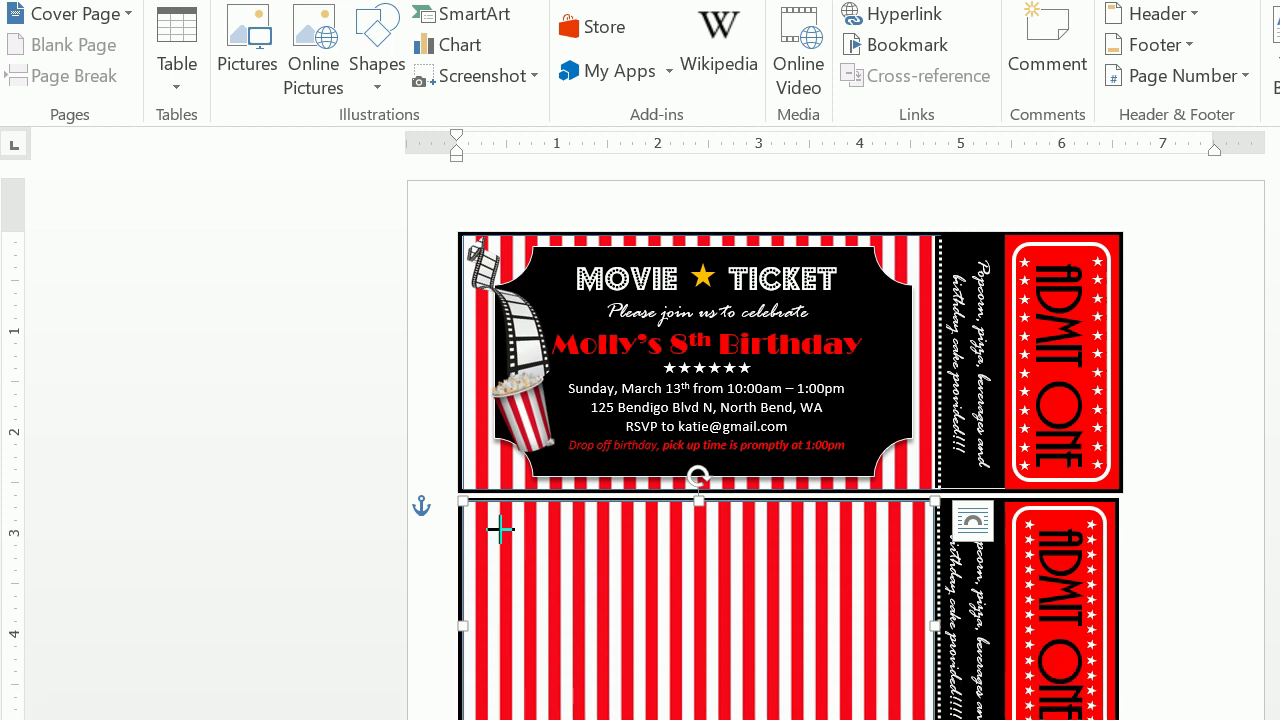
drag(500, 597, 575, 663)
drag(575, 563, 908, 719)
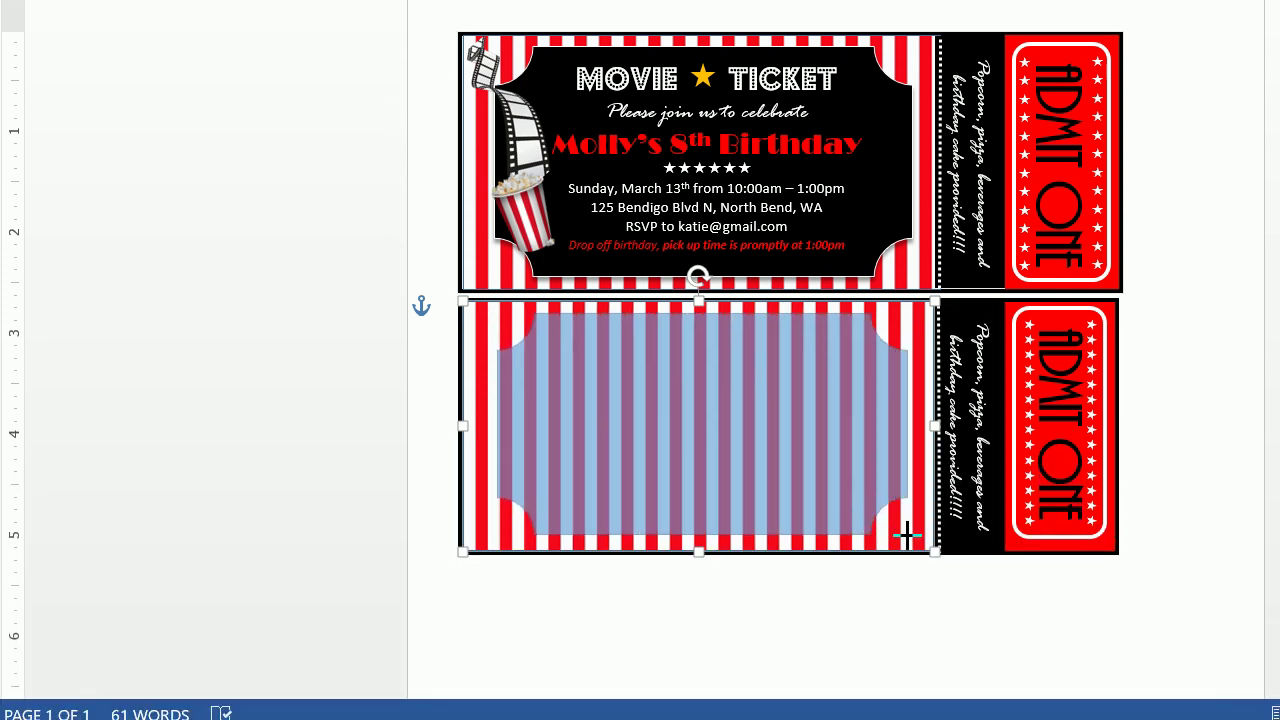
drag(908, 540, 910, 543)
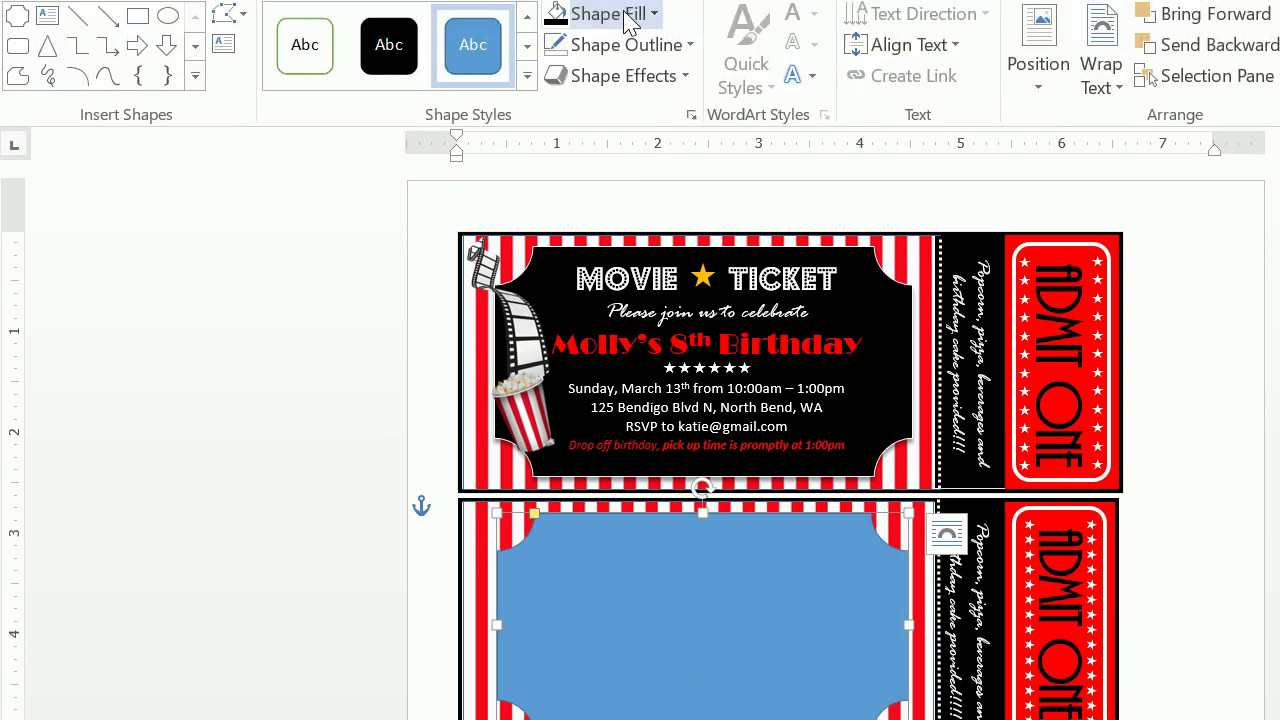
Fill the plaque shape with black and give it a white outline.
click(653, 93)
click(577, 157)
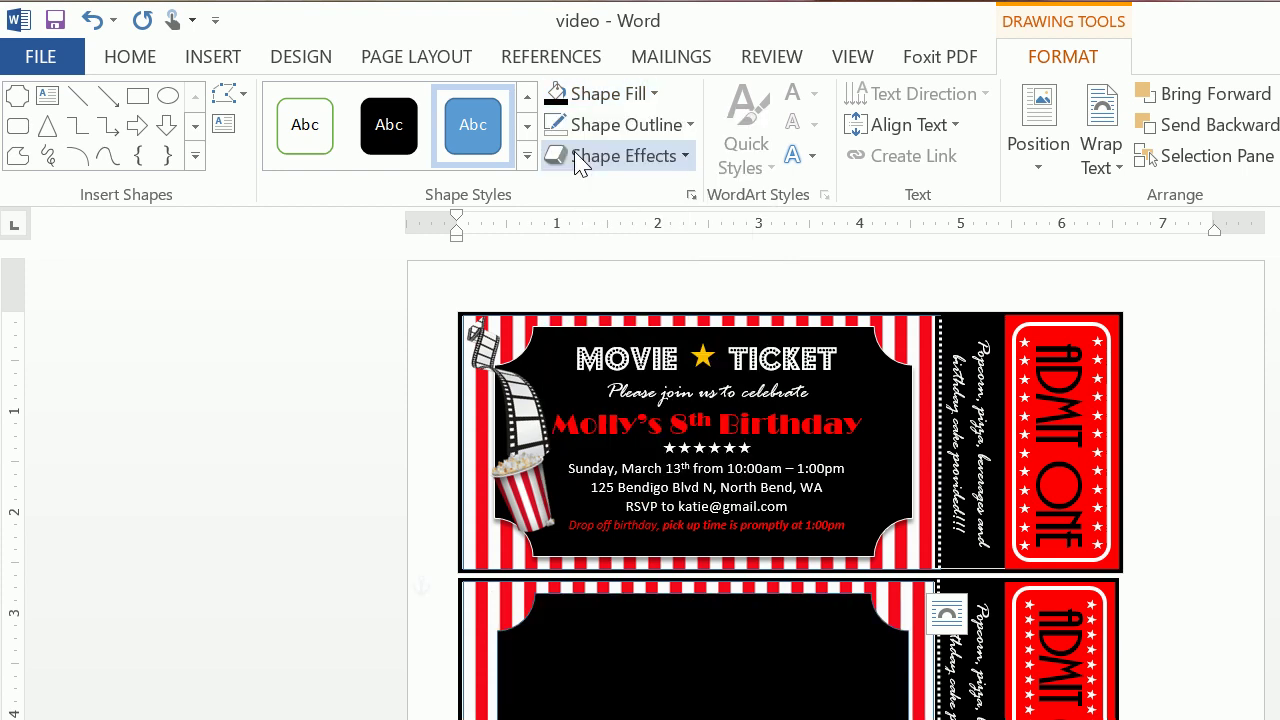
click(556, 124)
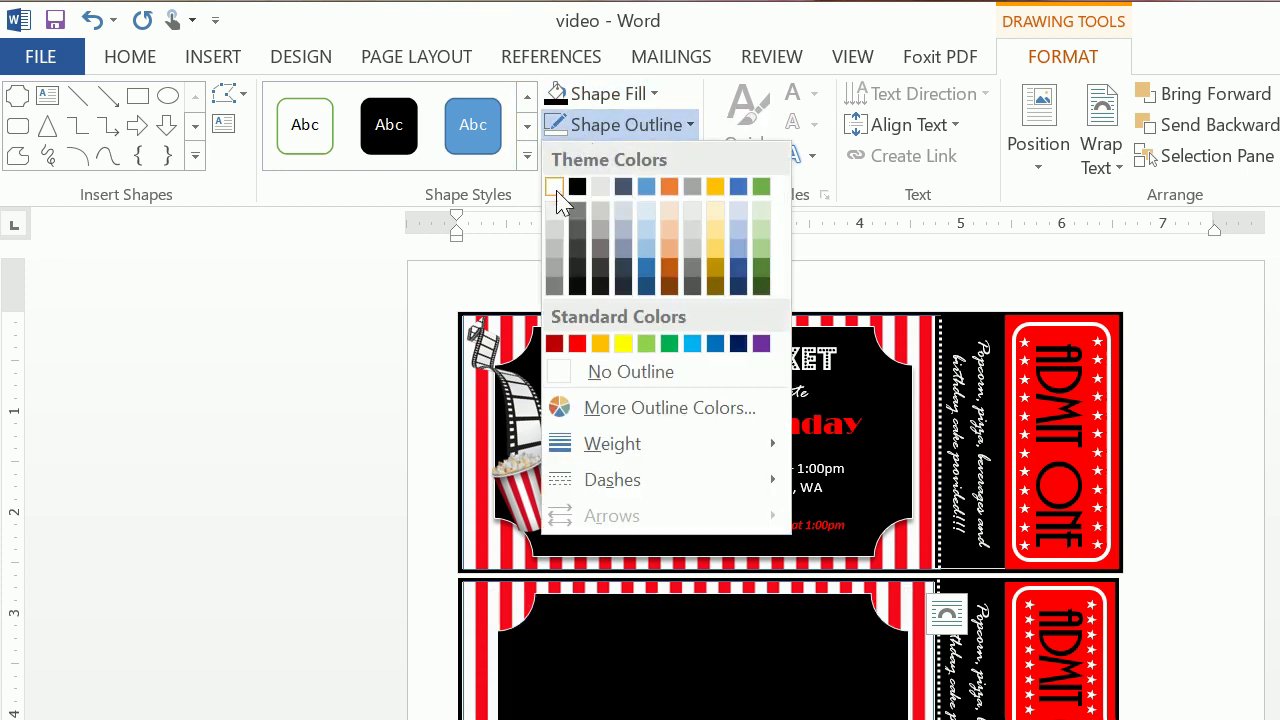
click(555, 189)
Apply the first outer shadow preset, offset diagonally to the bottom right, to the black plaque.
click(578, 158)
mouse_move(590, 272)
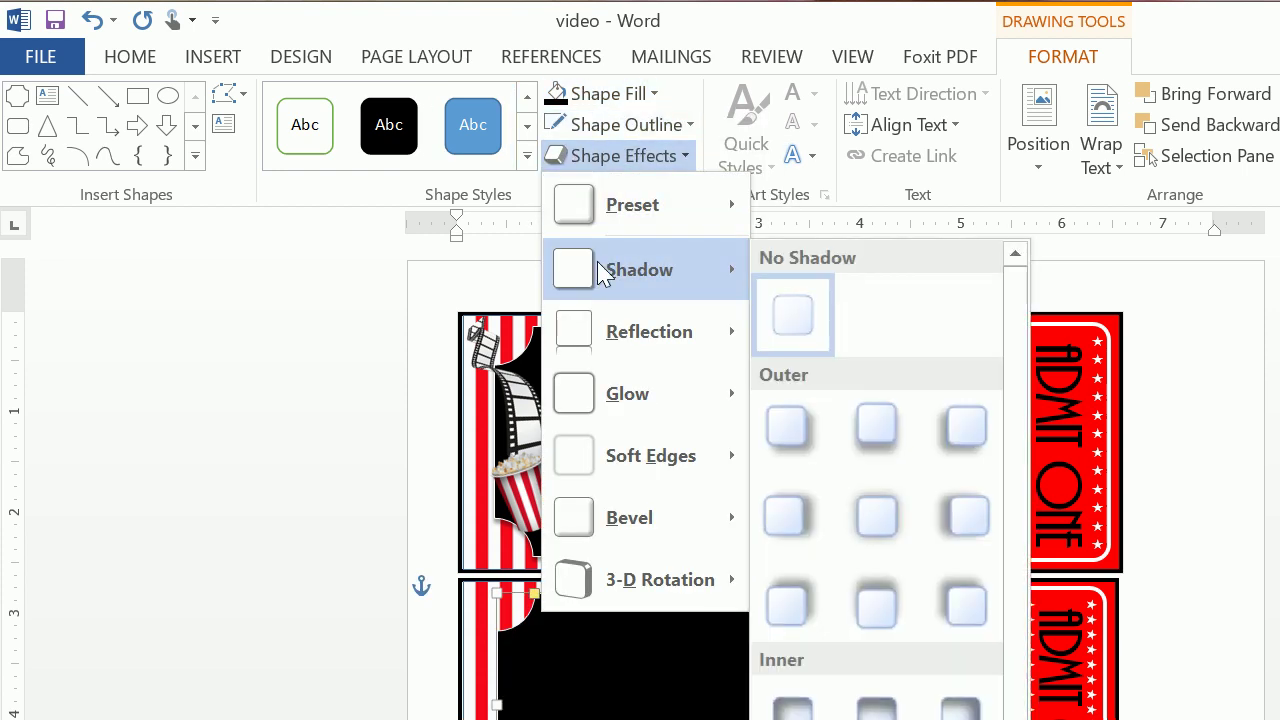
click(789, 440)
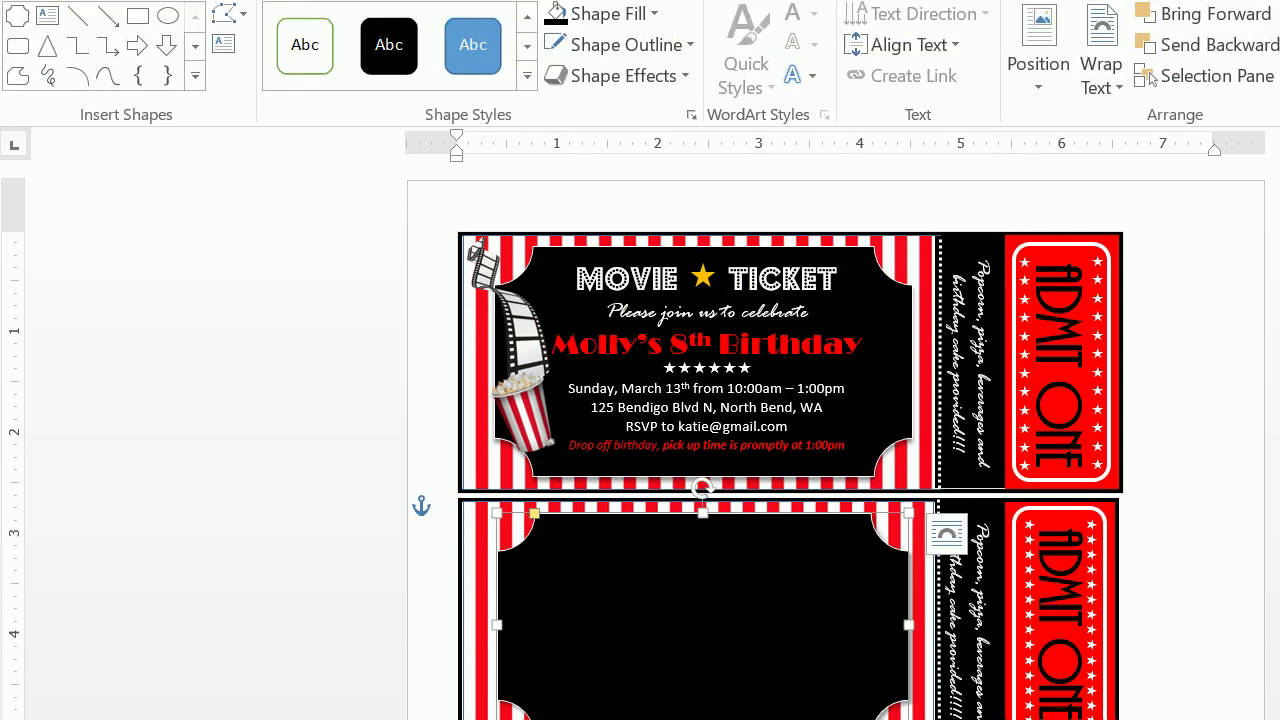
Draw a text box about 2.17" high and 3.96" wide over the black plaque.
click(213, 56)
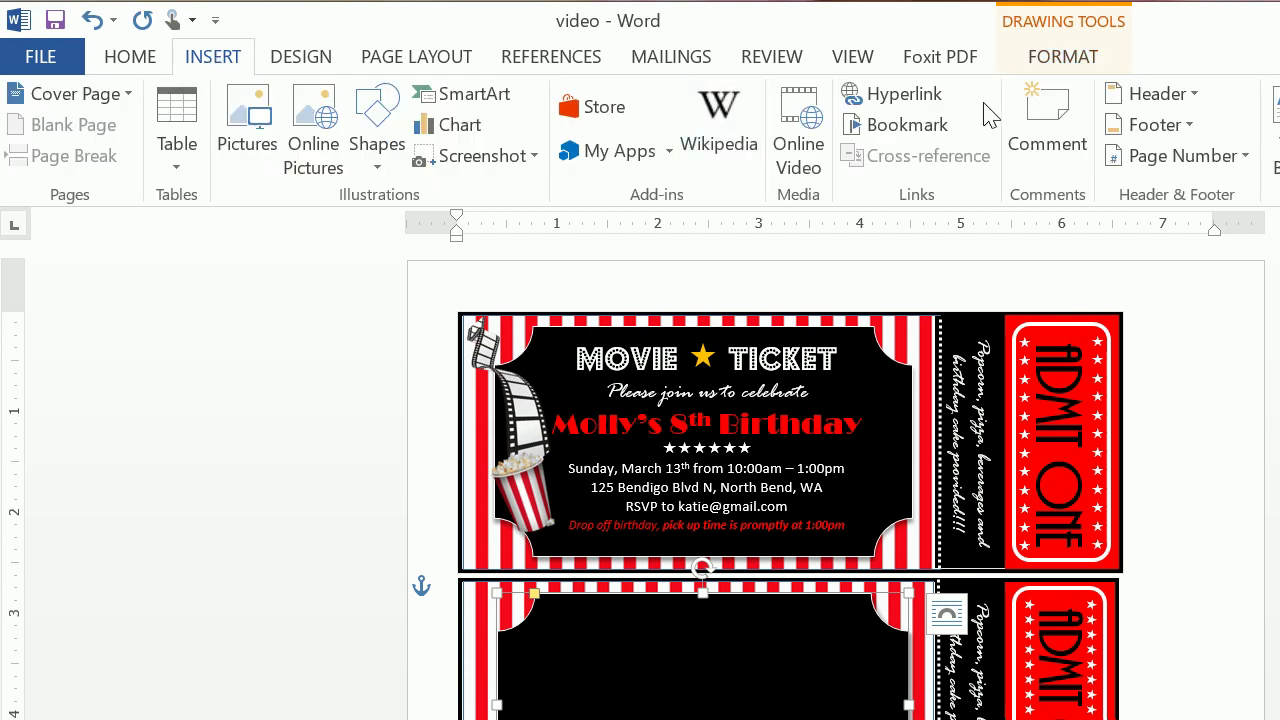
click(1276, 118)
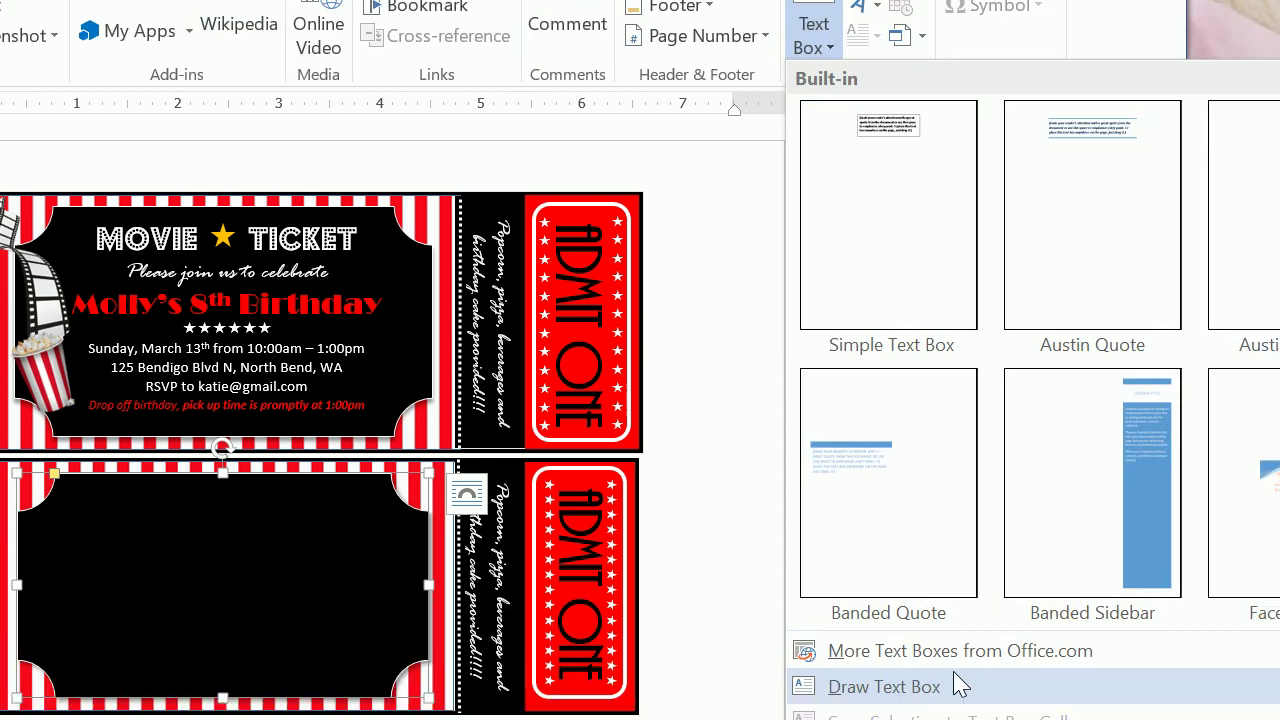
click(980, 719)
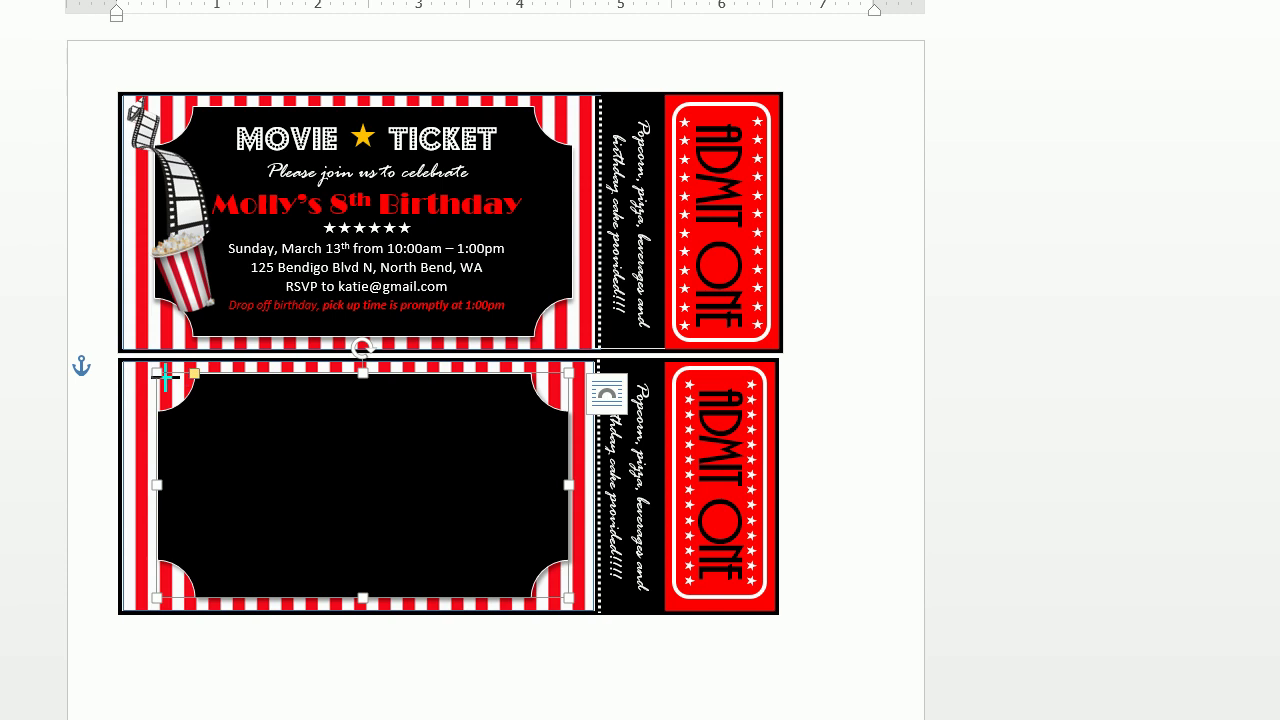
drag(165, 375, 565, 590)
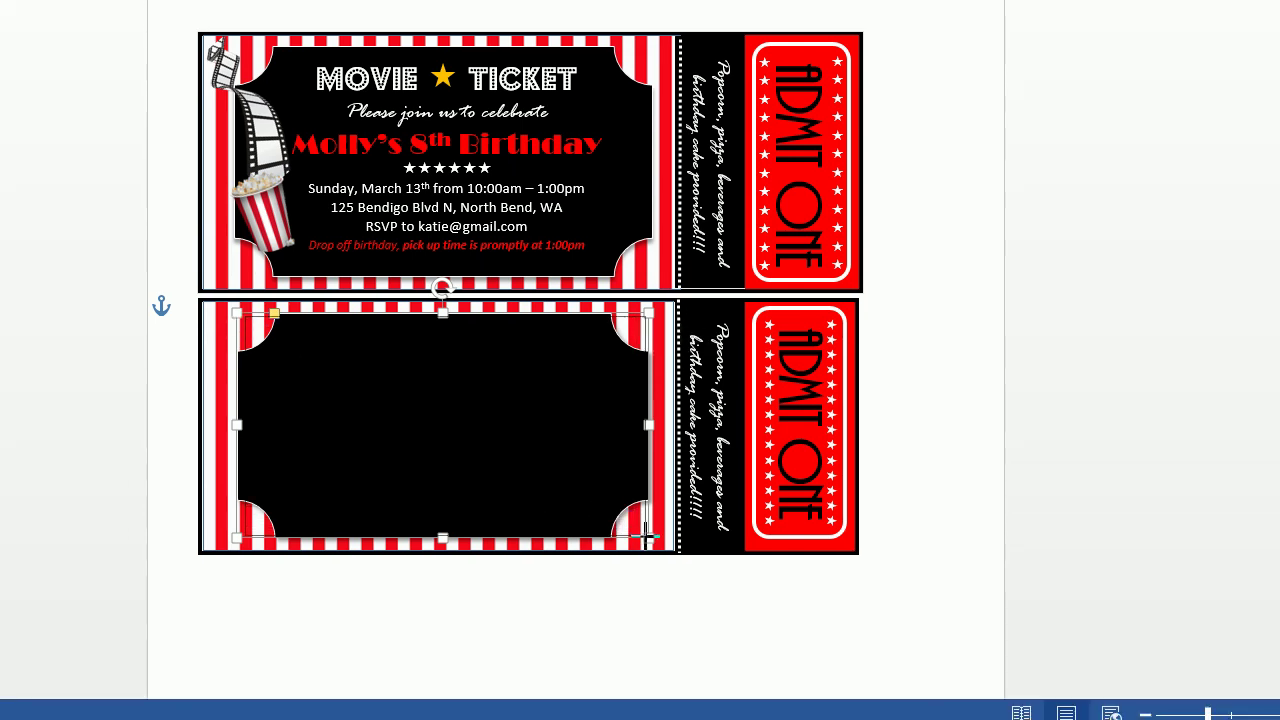
drag(646, 537, 646, 537)
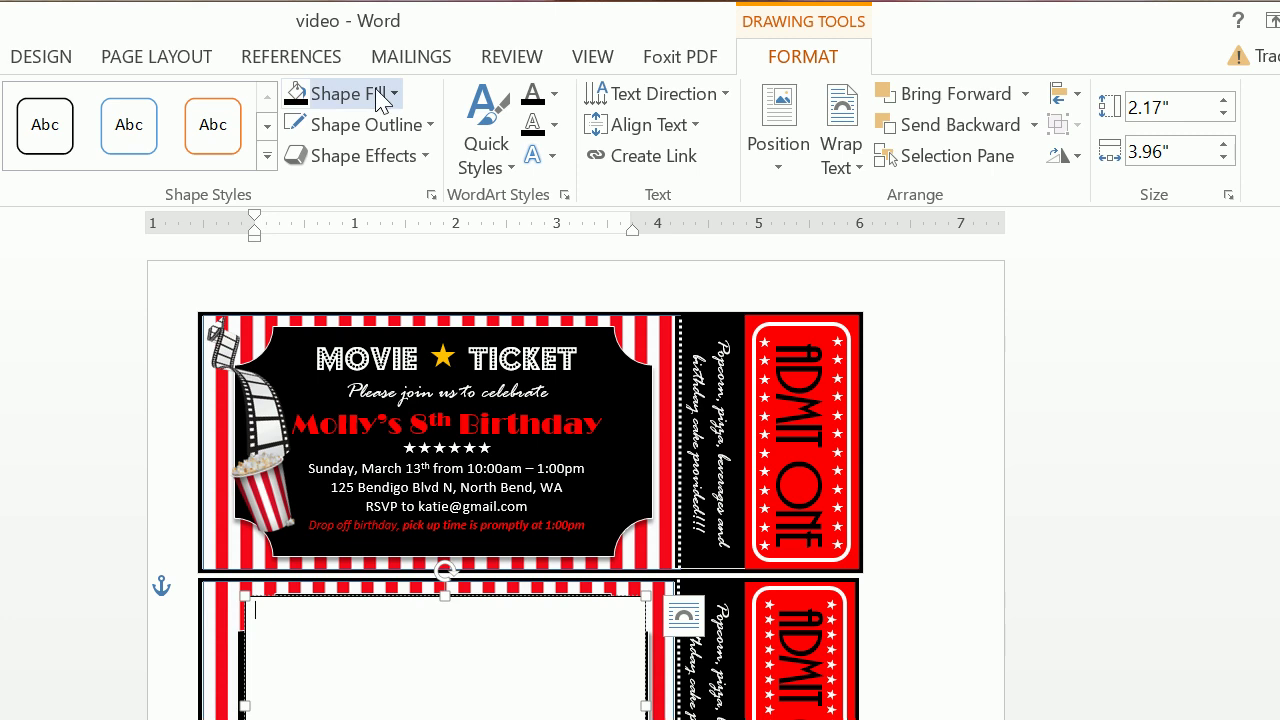
Remove the fill and outline from the text box on the plaque.
click(385, 93)
click(340, 345)
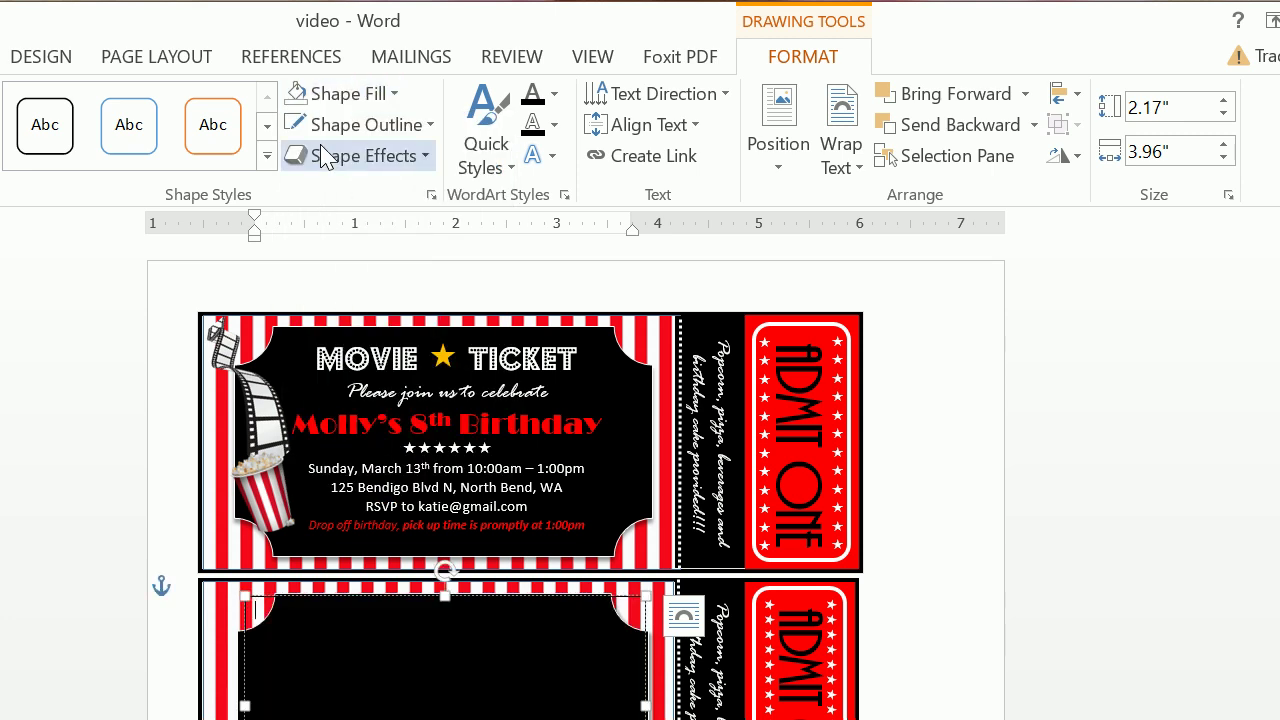
click(320, 123)
click(338, 375)
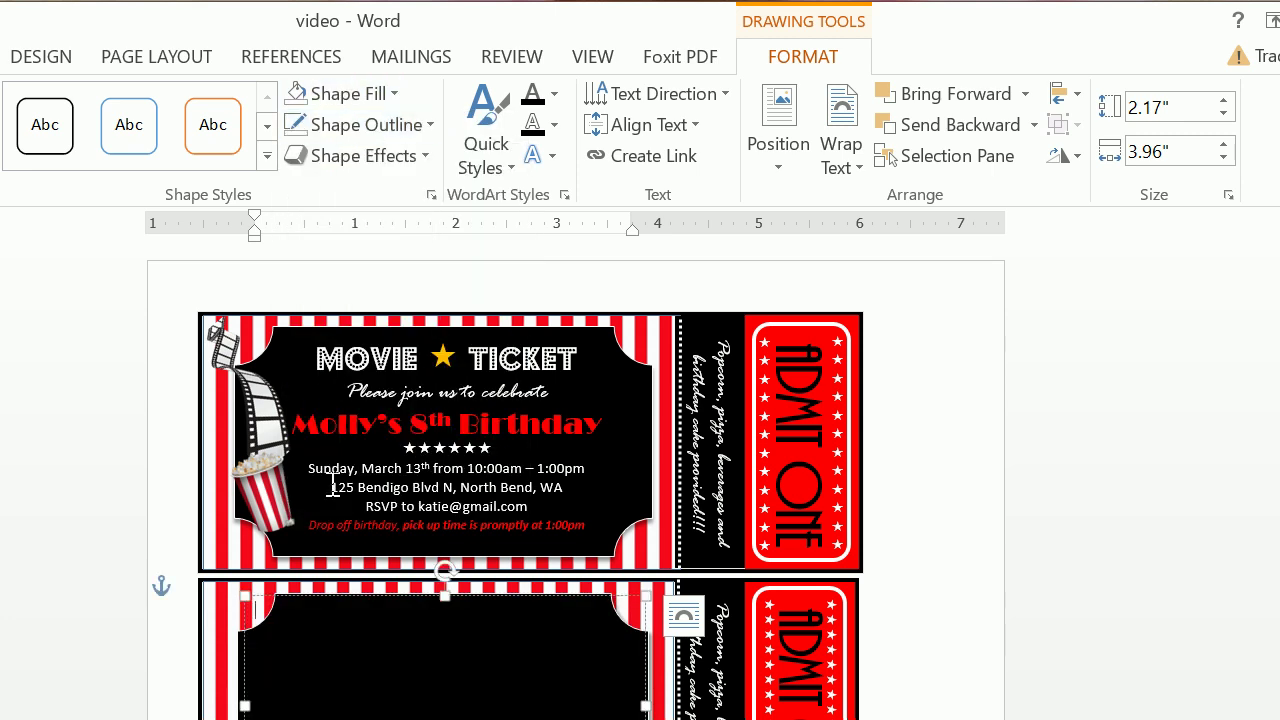
Enter "MOVIE TICKET" in the plaque's text box and color the text white.
text(Mo)
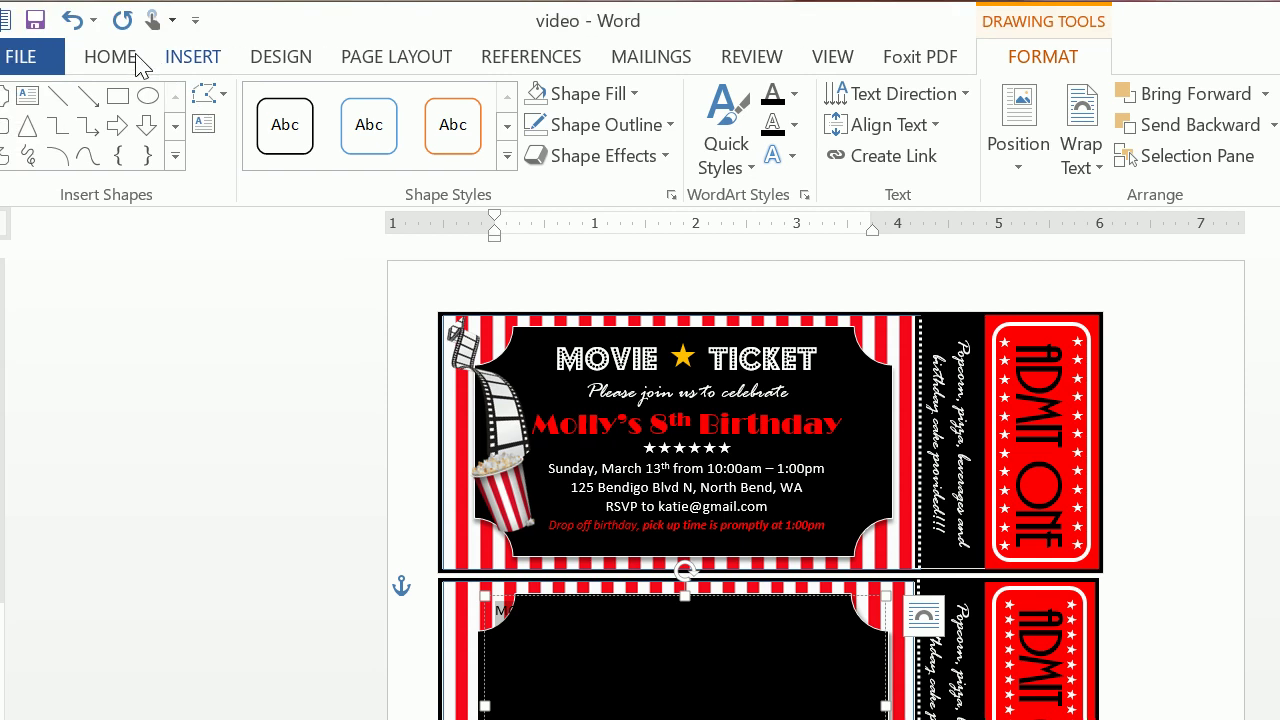
click(147, 62)
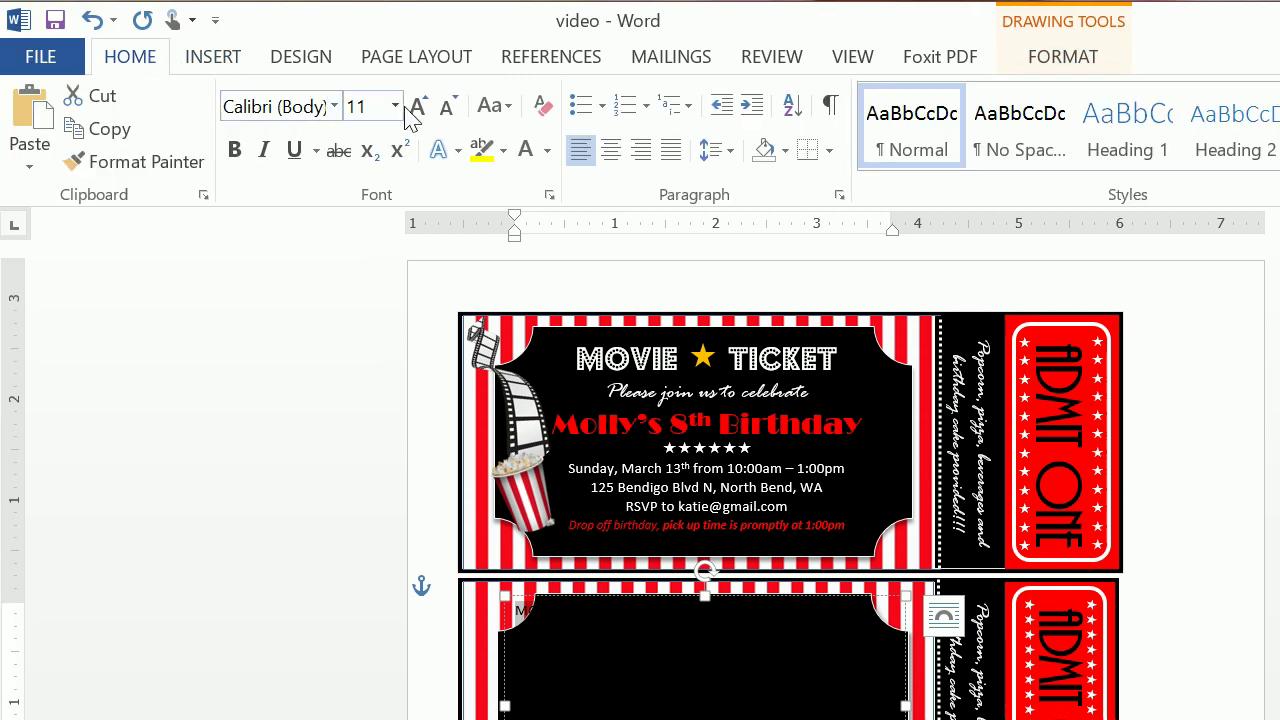
click(525, 152)
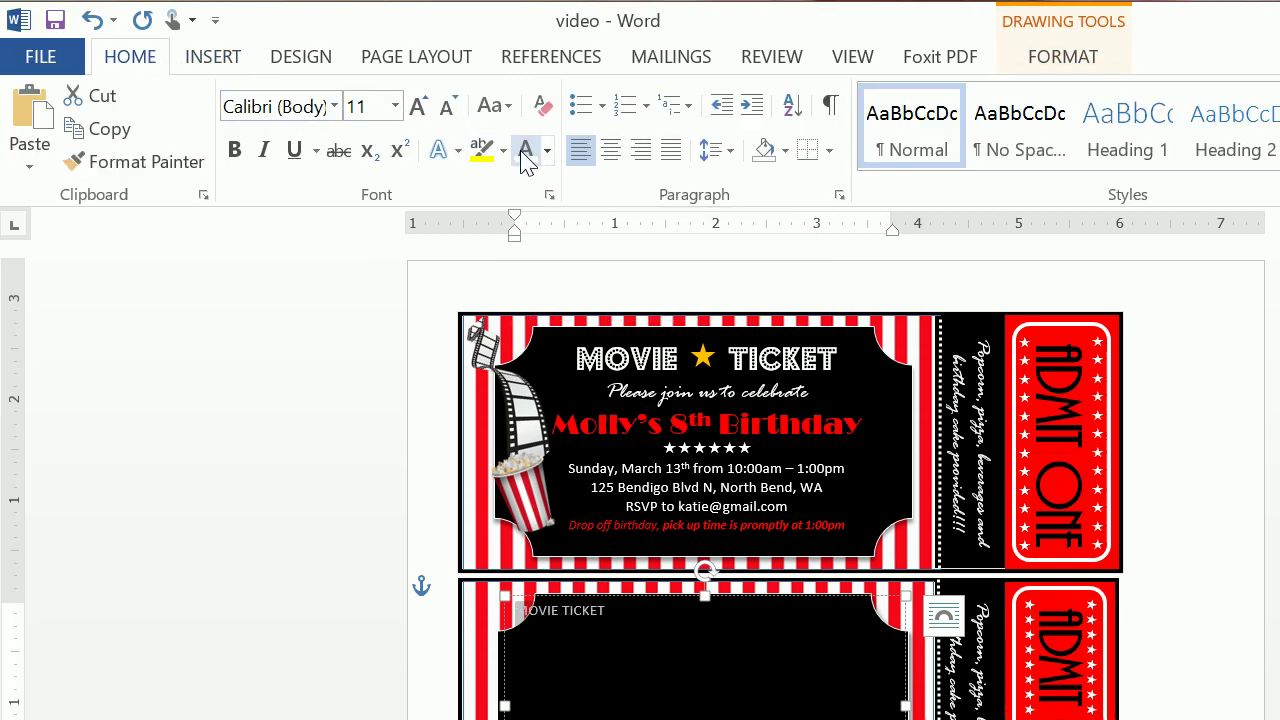
Format the "MOVIE TICKET" heading in the Budmo Jiggle font at size 26 and center it.
click(298, 107)
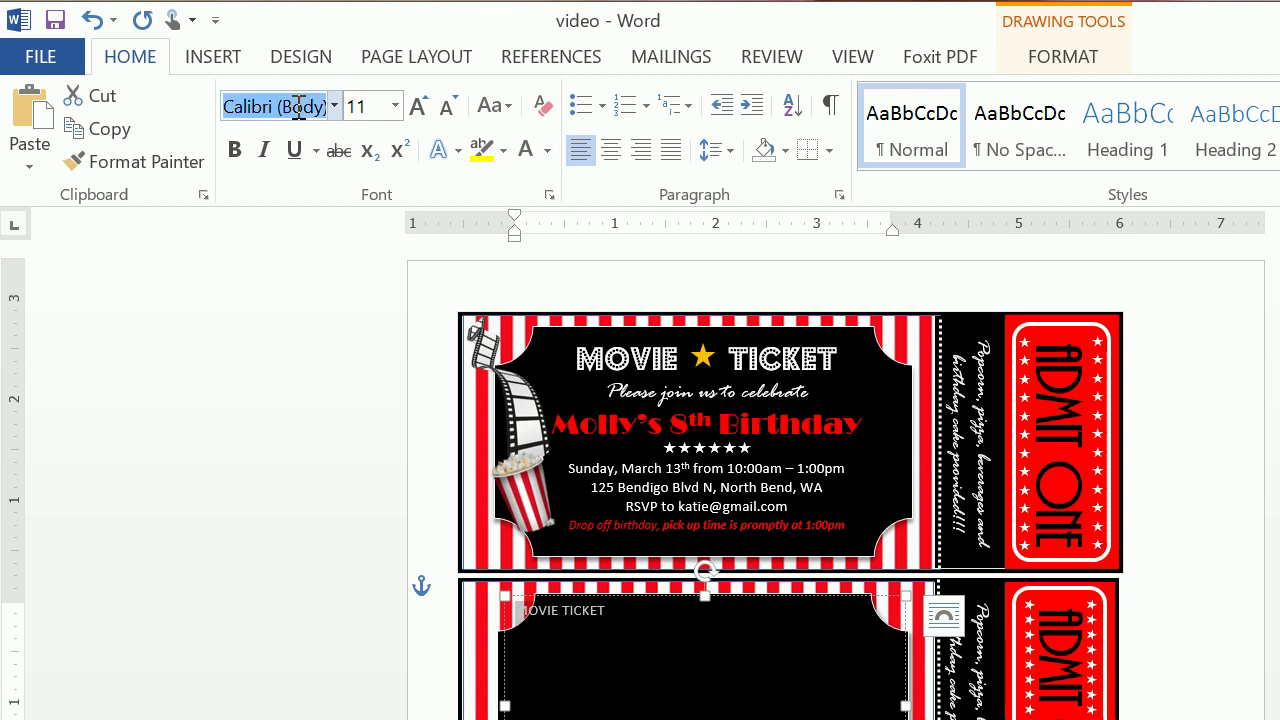
text(Budmo Jiggle)
key(Return)
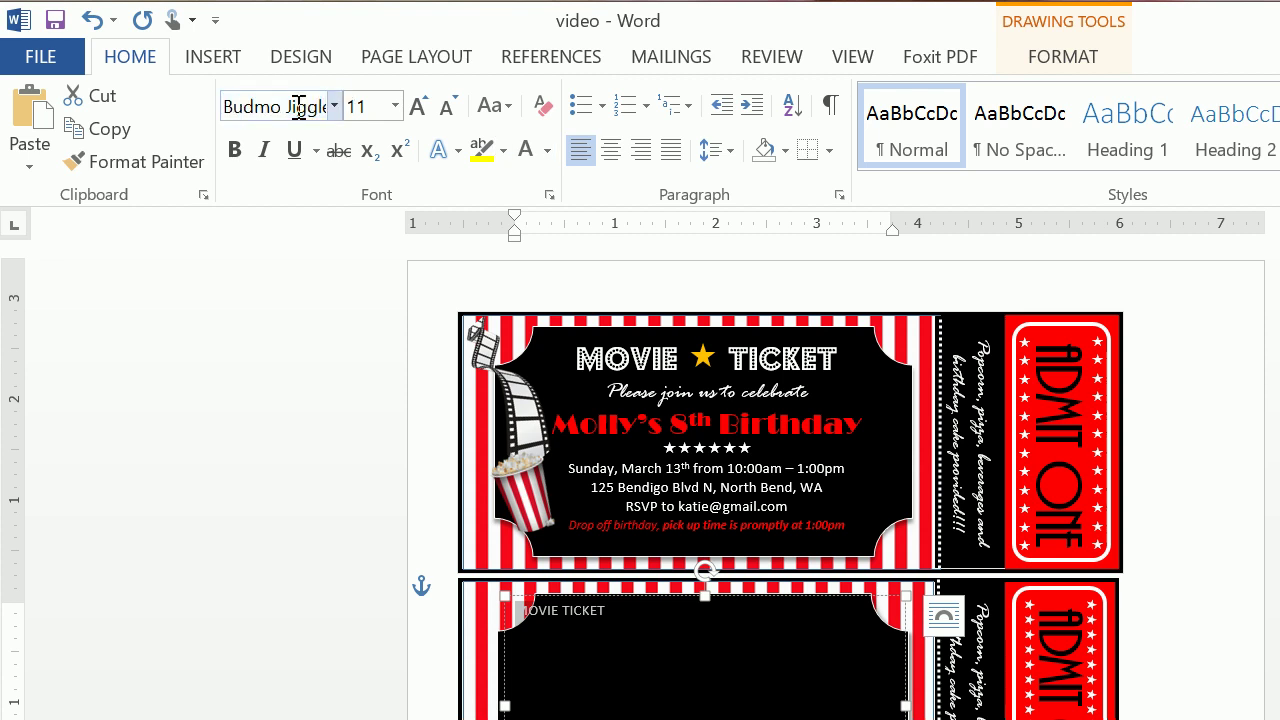
click(361, 104)
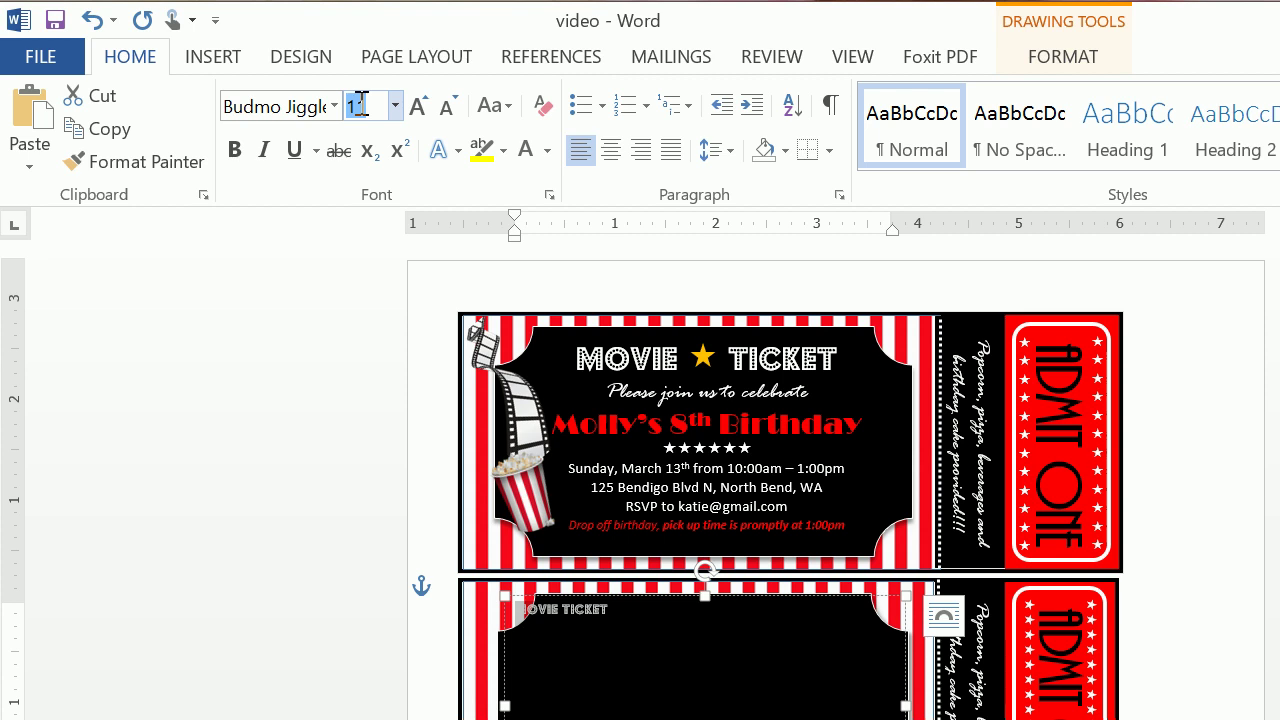
key(Return)
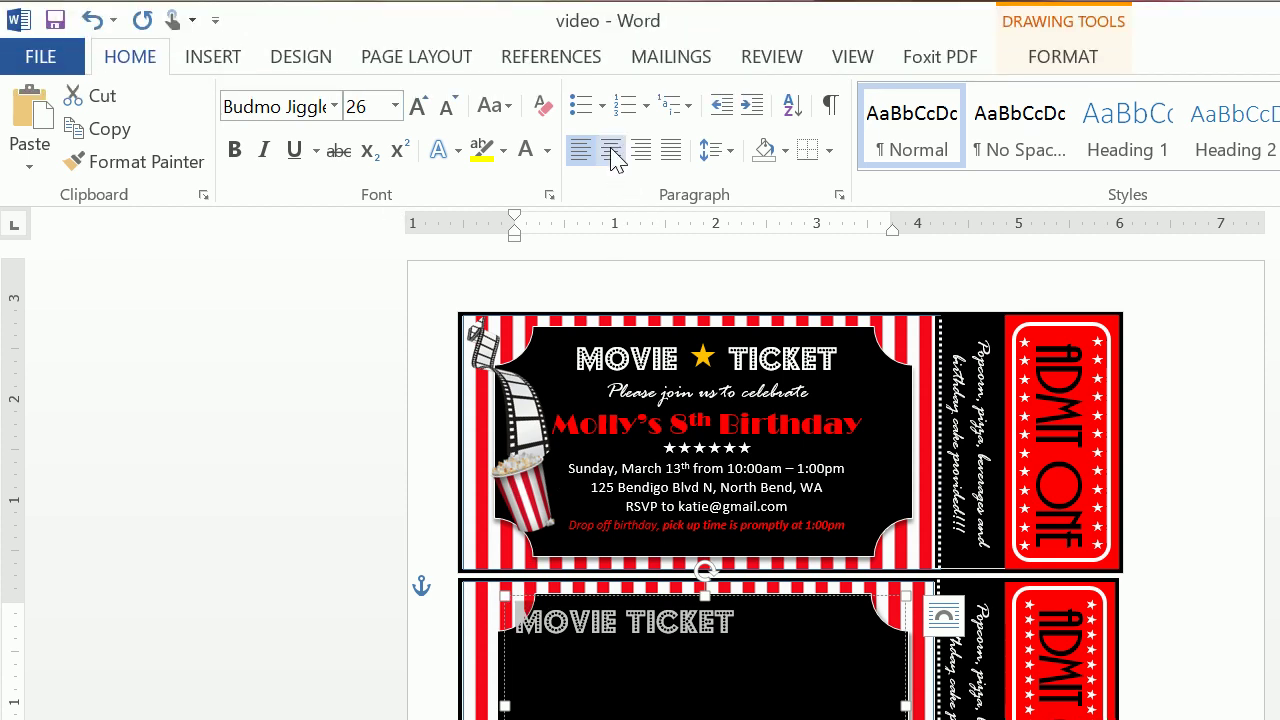
click(611, 151)
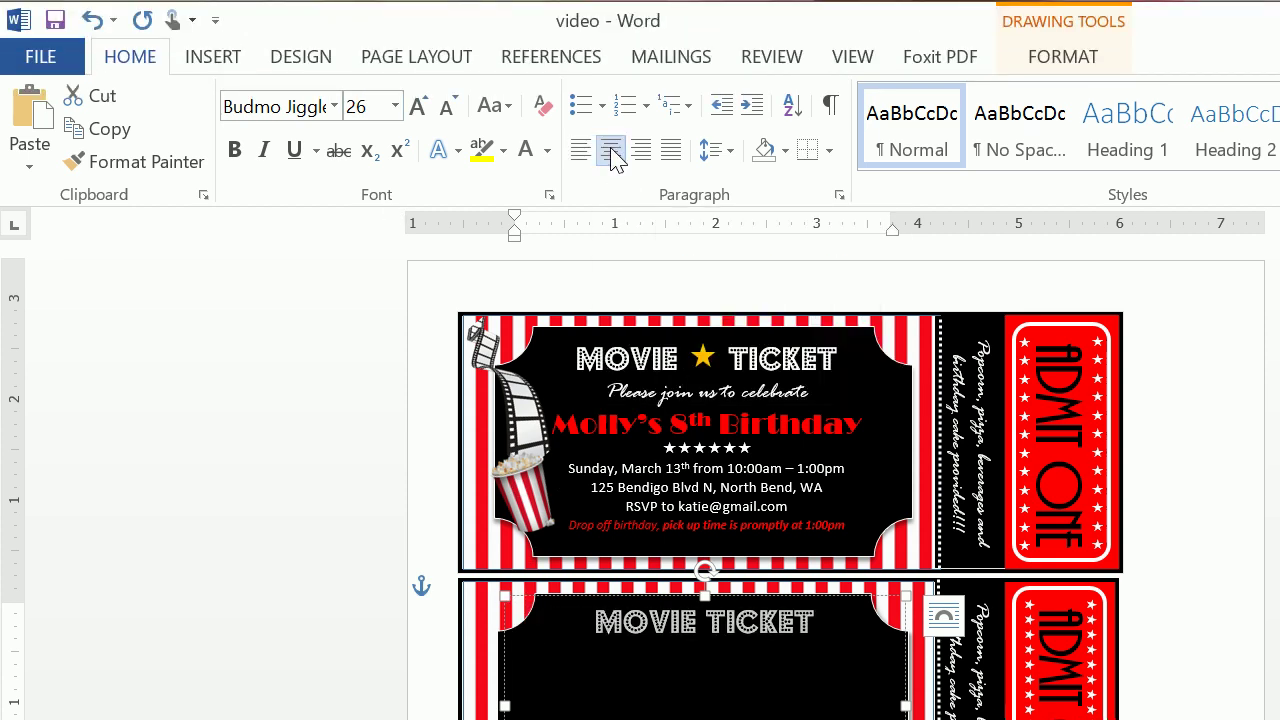
Insert a solid star symbol between "MOVIE" and "TICKET" in the lower ticket's heading.
click(705, 622)
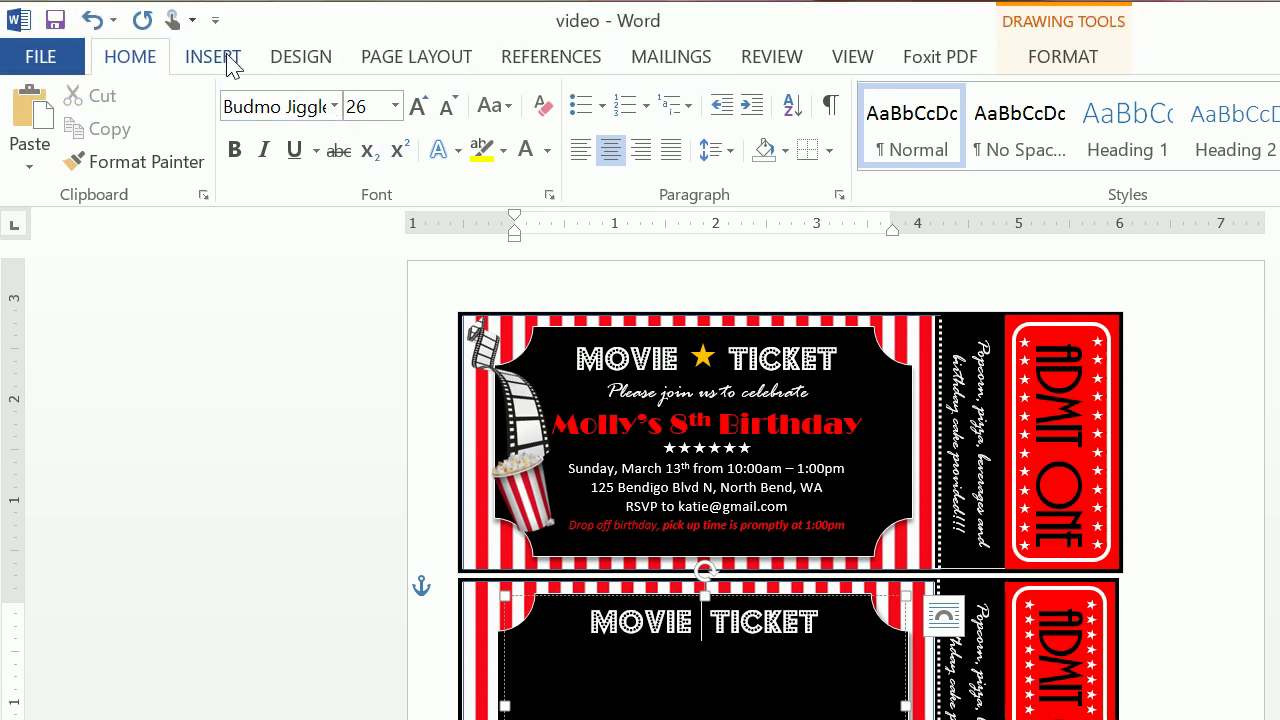
click(226, 58)
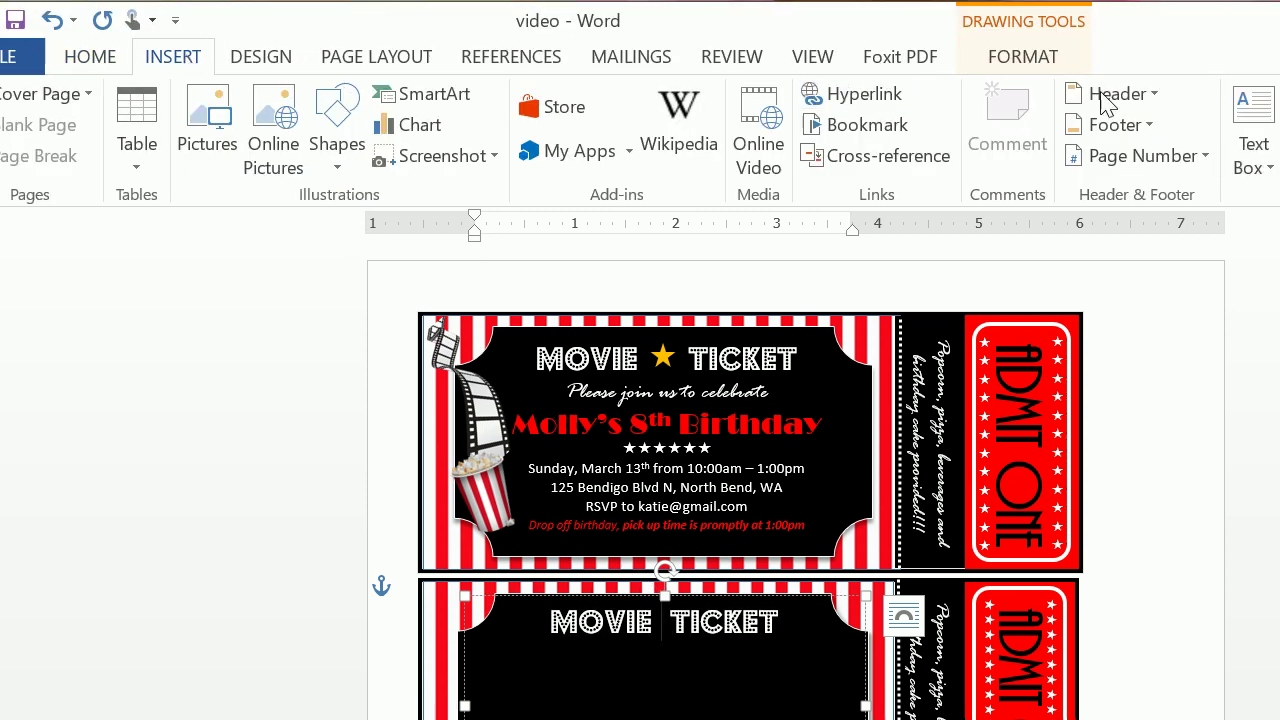
click(1175, 128)
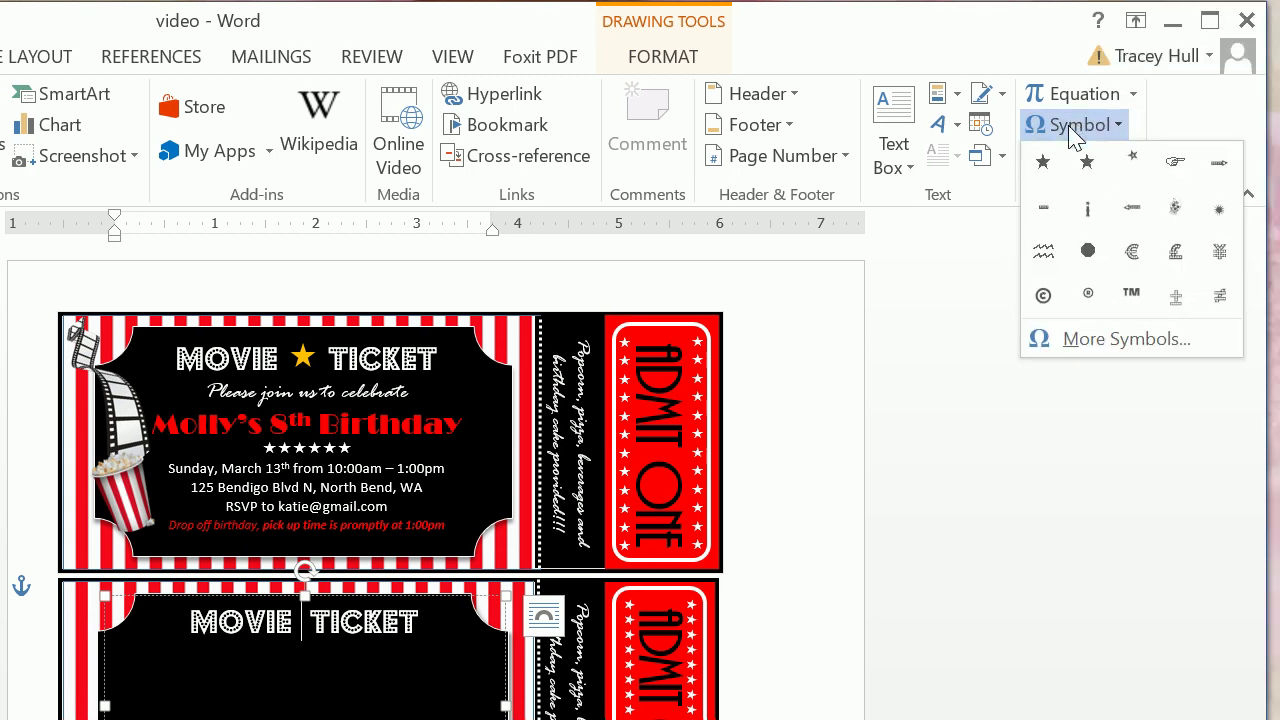
click(1102, 161)
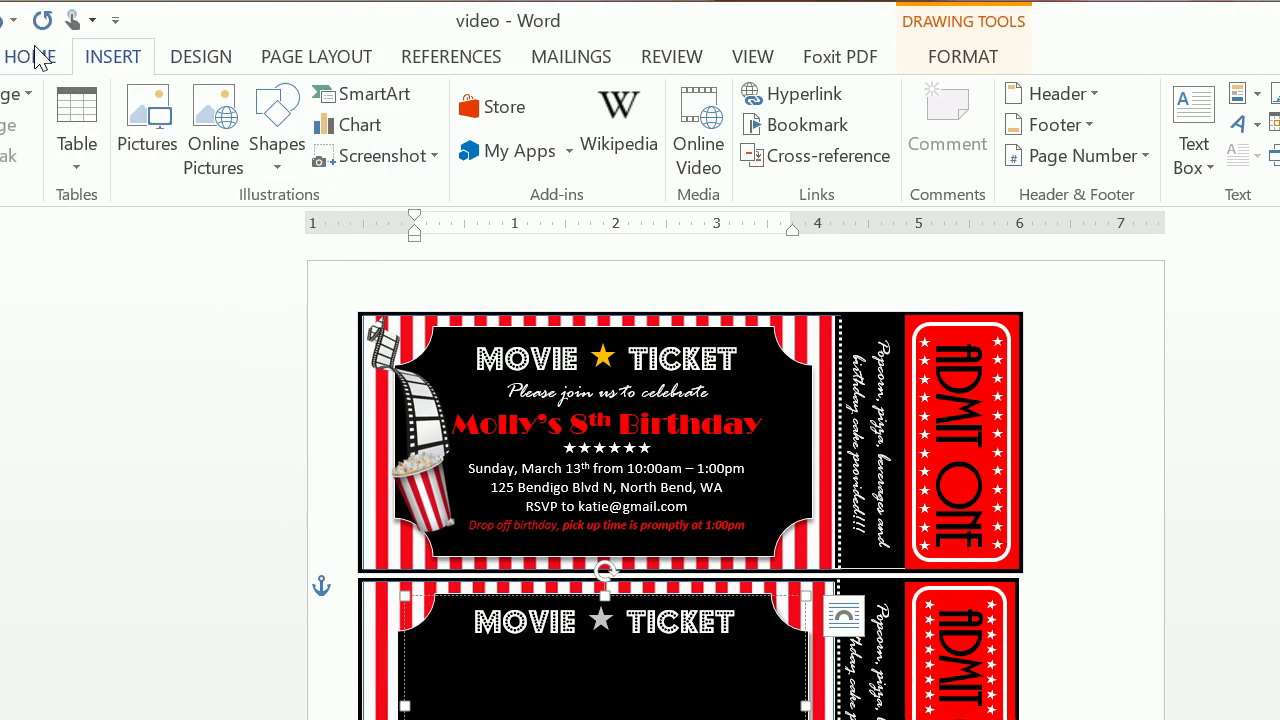
Change the heading star's font color to the standard golden orange.
click(110, 56)
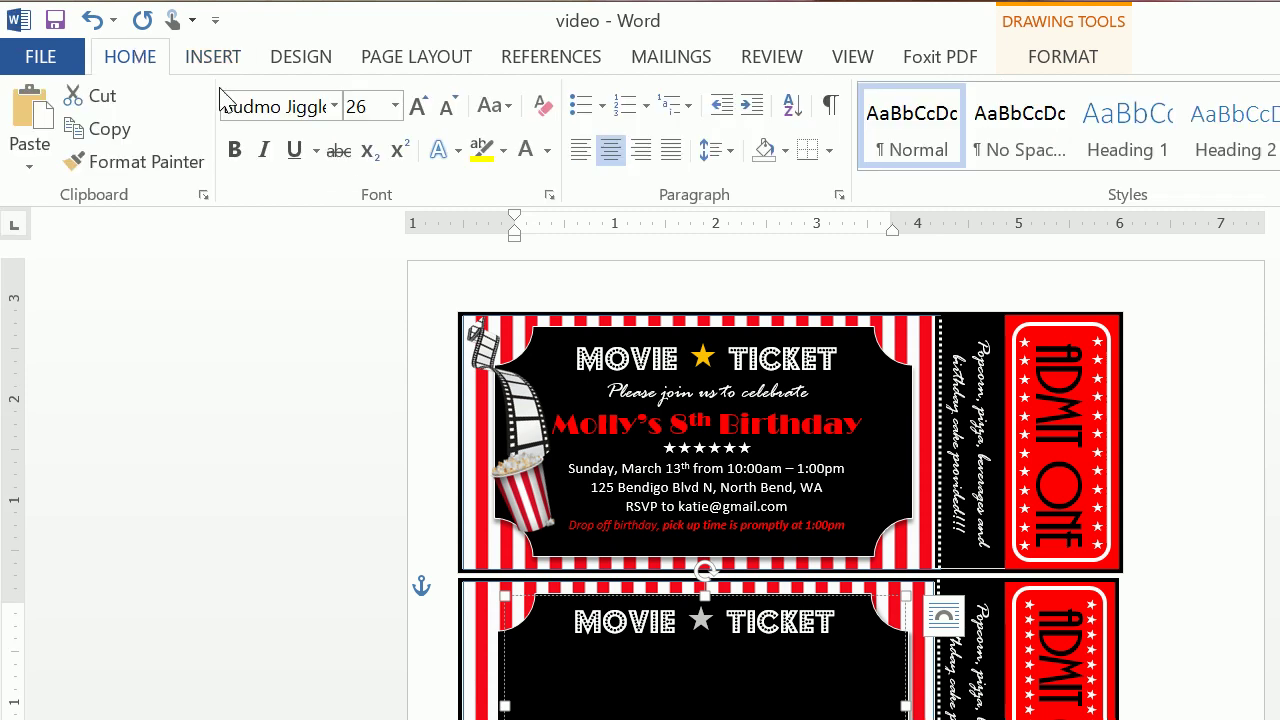
click(547, 150)
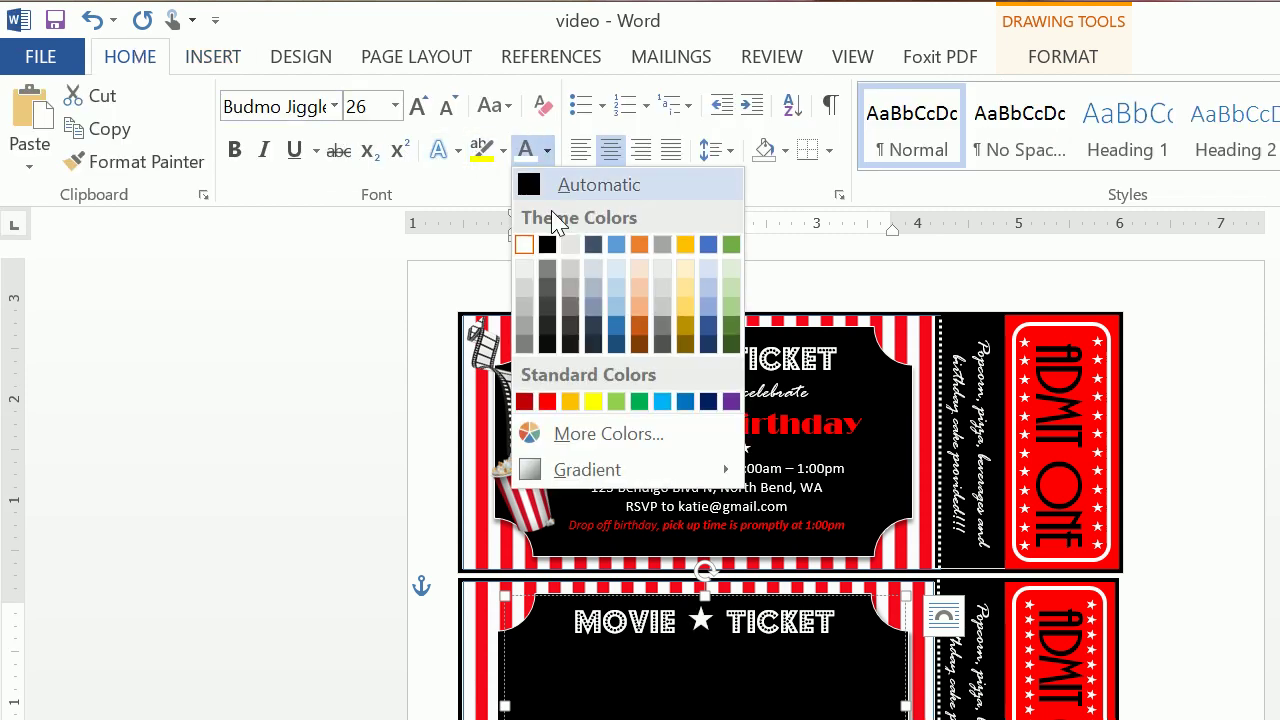
click(570, 401)
Add the line "PLEASE JOIN US TO CELEBRATE" below the lower ticket's heading.
click(846, 524)
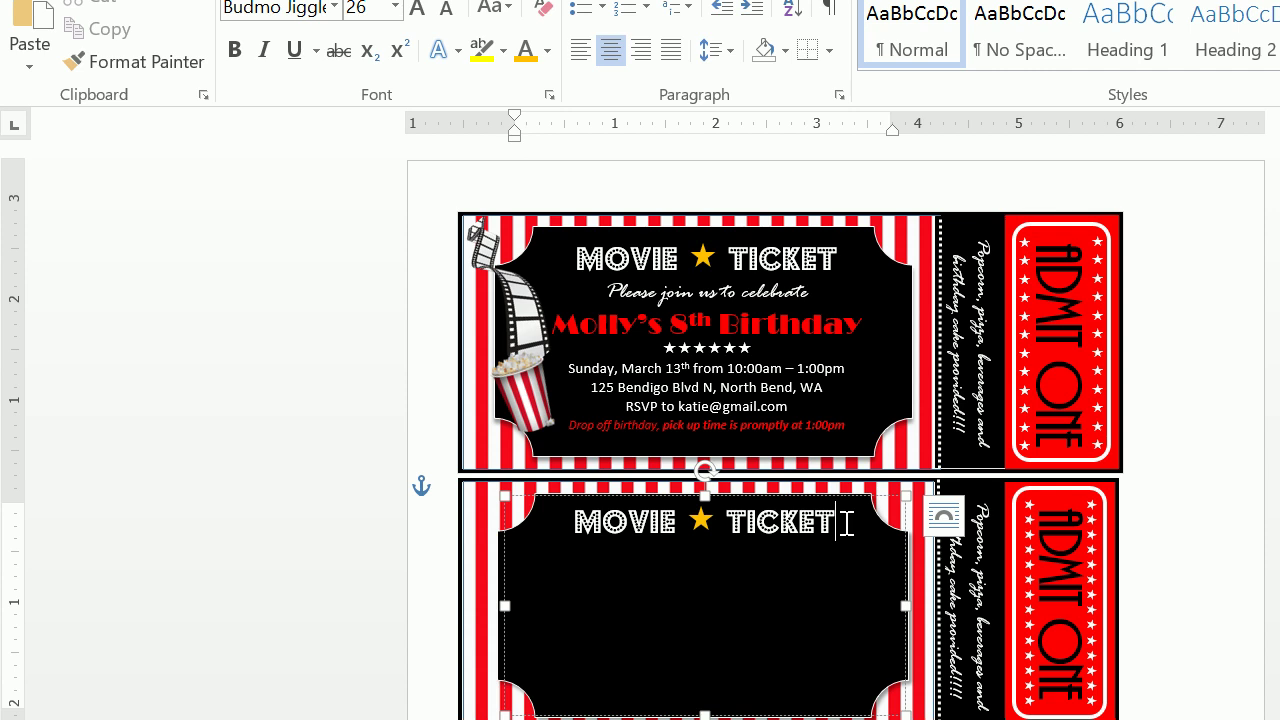
key(Return)
text(PLEASE JOIN )
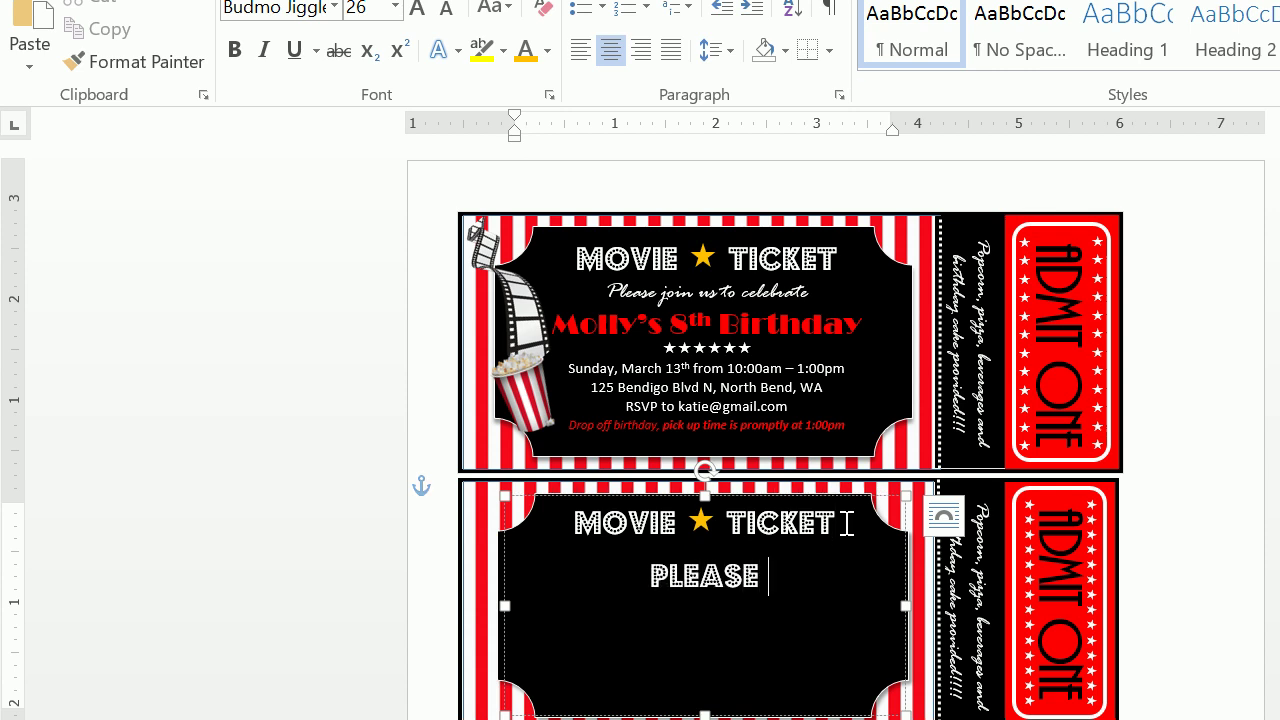
text(US TO CELEBRATE)
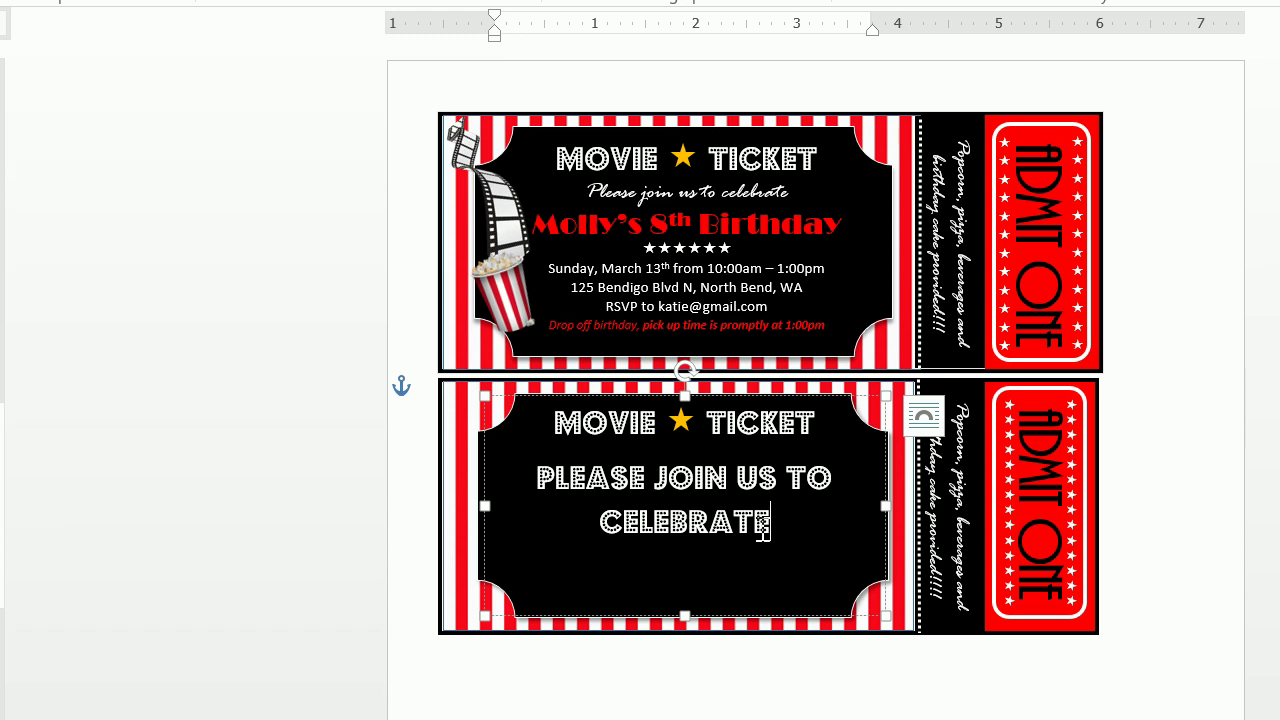
Format the "Please join us to celebrate" line in the Rage Italic font at size 16.
drag(789, 623, 543, 591)
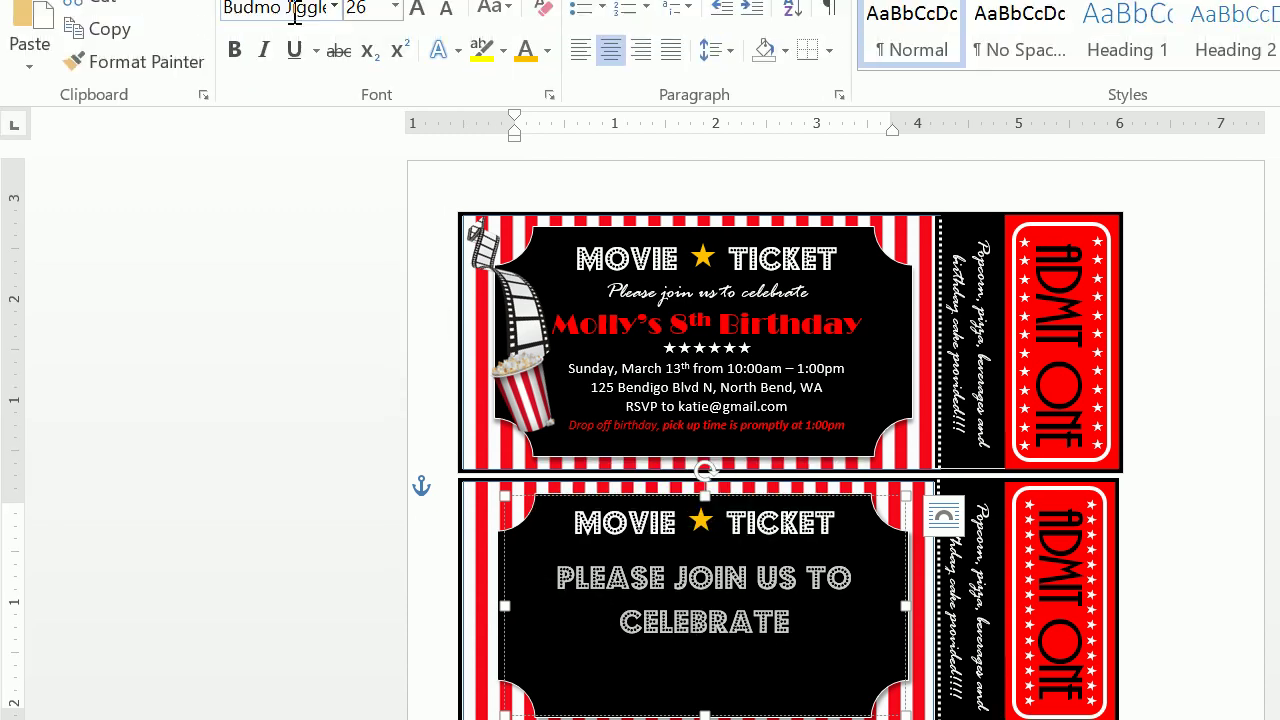
click(286, 83)
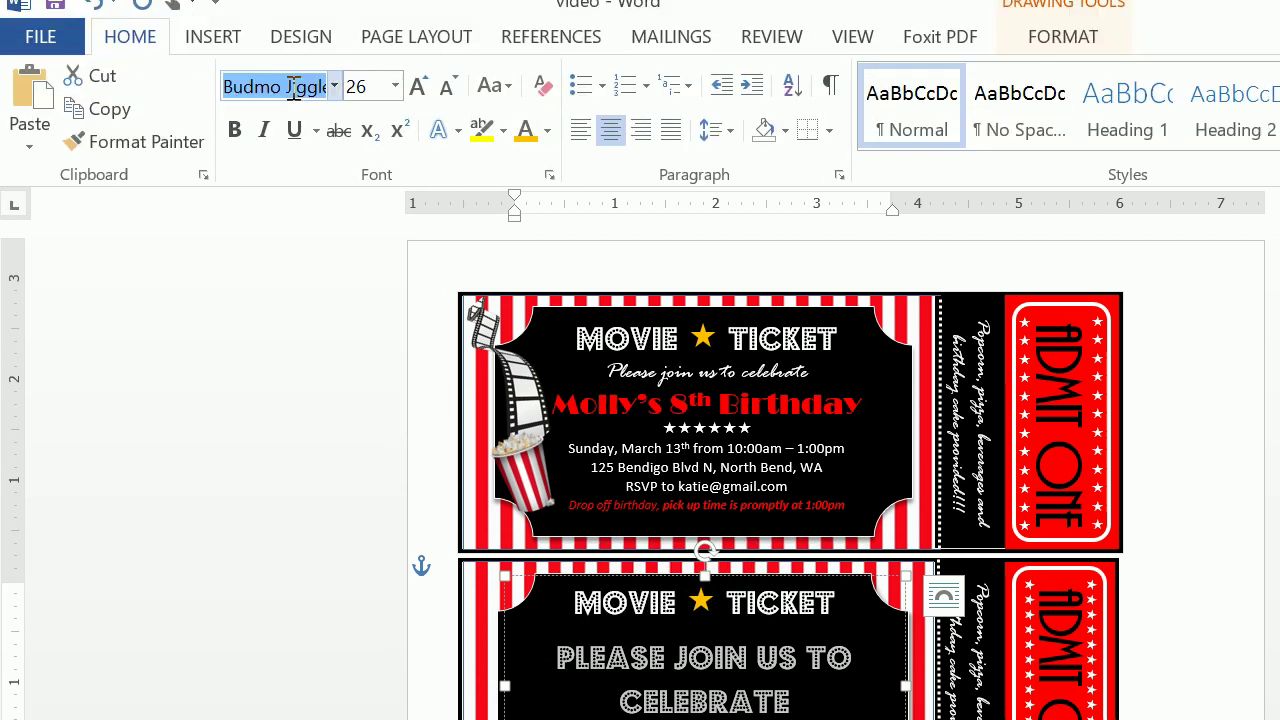
text(Rage Italic)
key(Return)
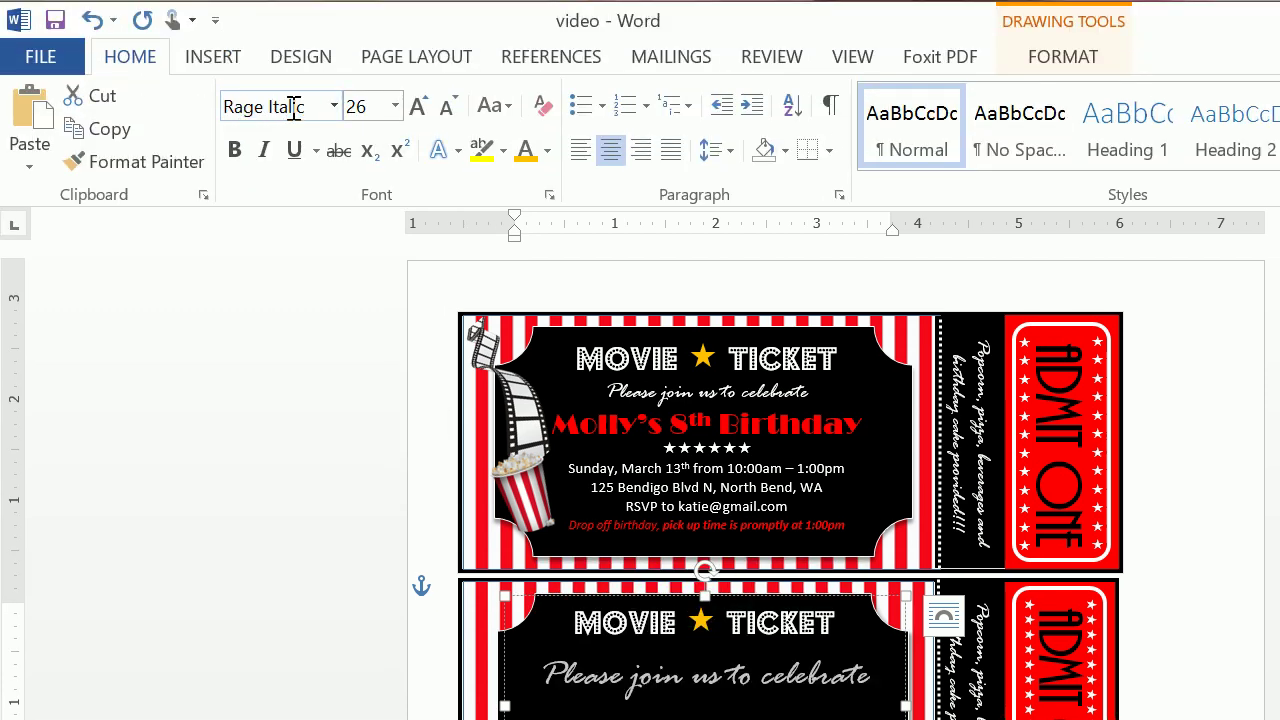
click(362, 105)
text(16)
key(Return)
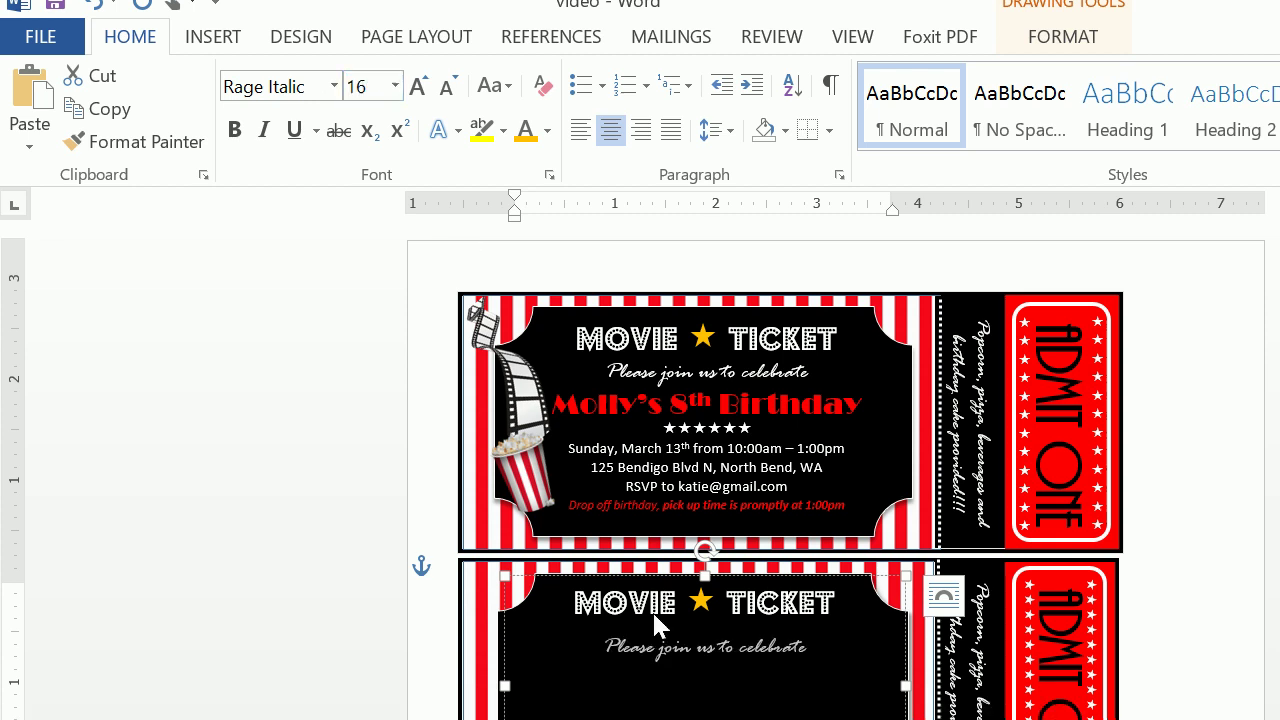
Set the heading and the "Please join us to celebrate" line to 0 pt spacing after and single line spacing.
click(673, 670)
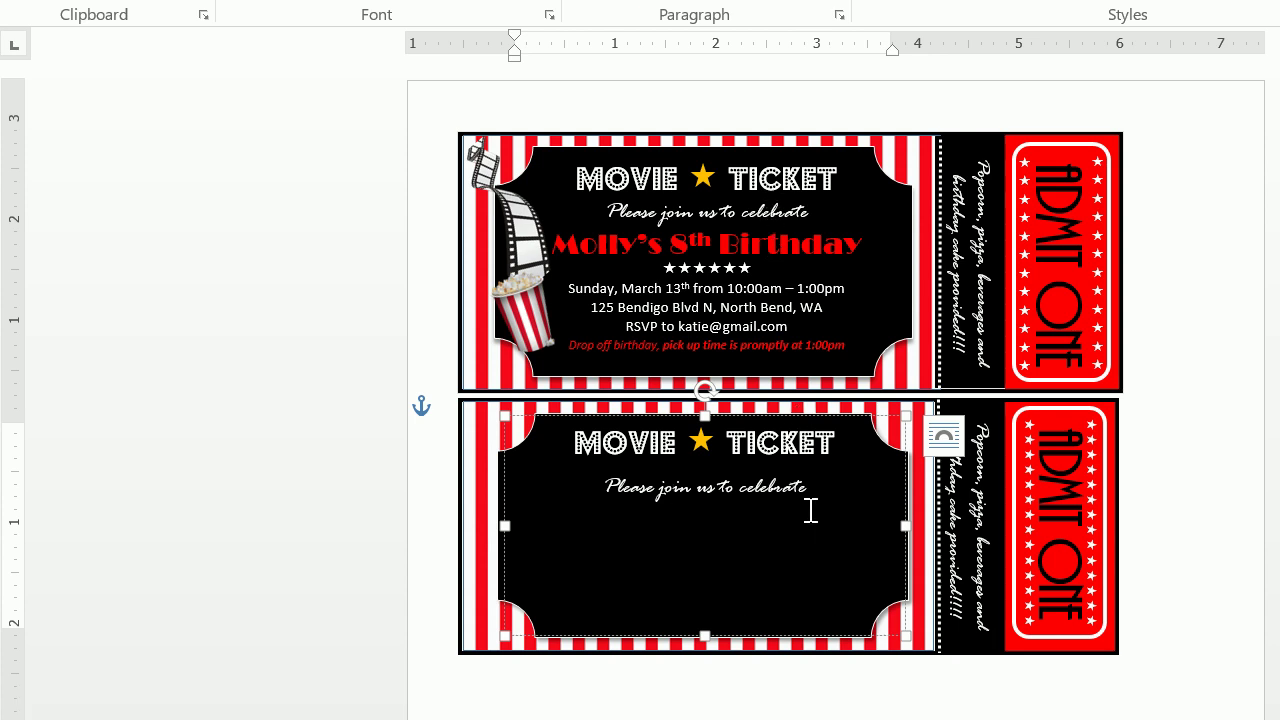
shift+click(601, 455)
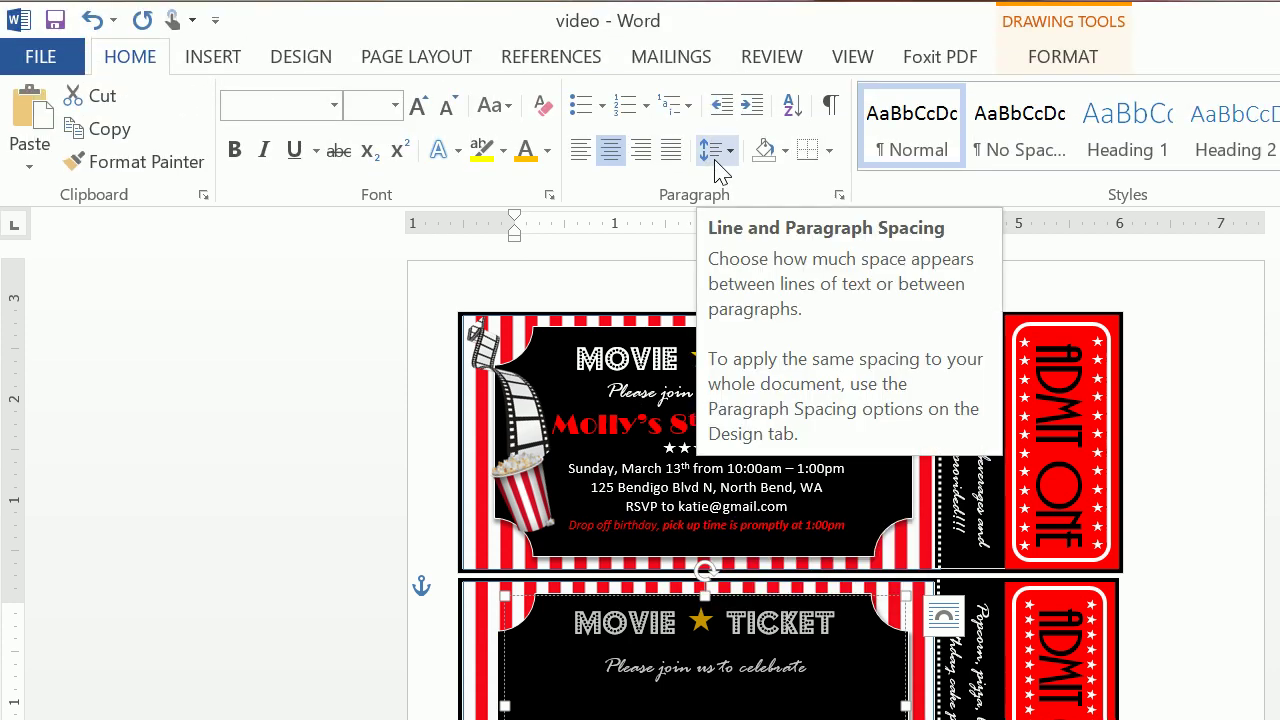
click(719, 166)
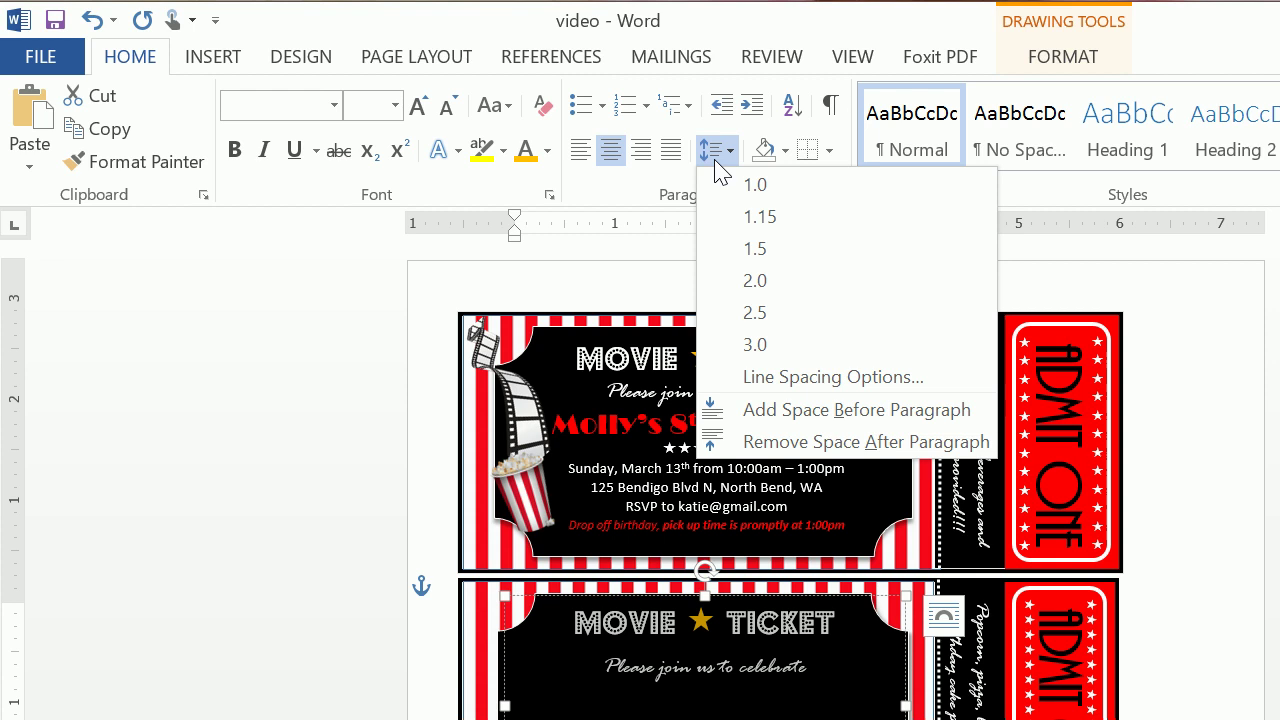
click(780, 377)
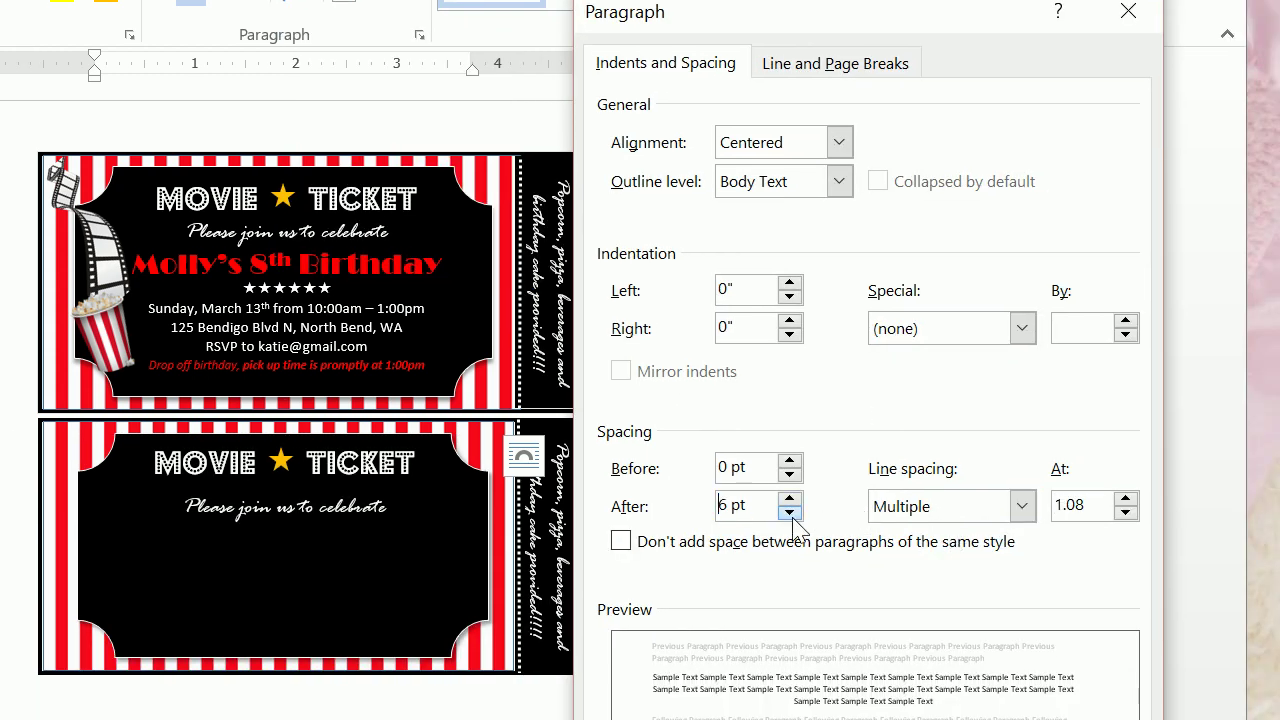
click(790, 512)
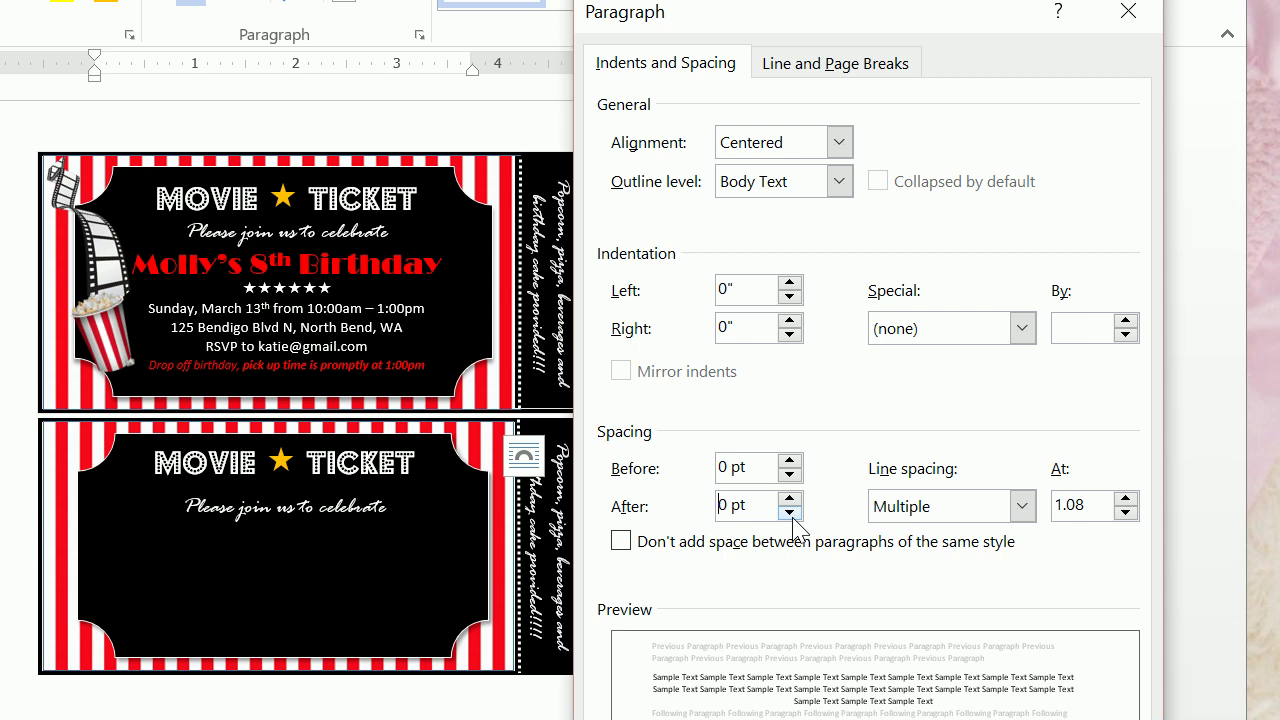
click(1022, 506)
click(951, 531)
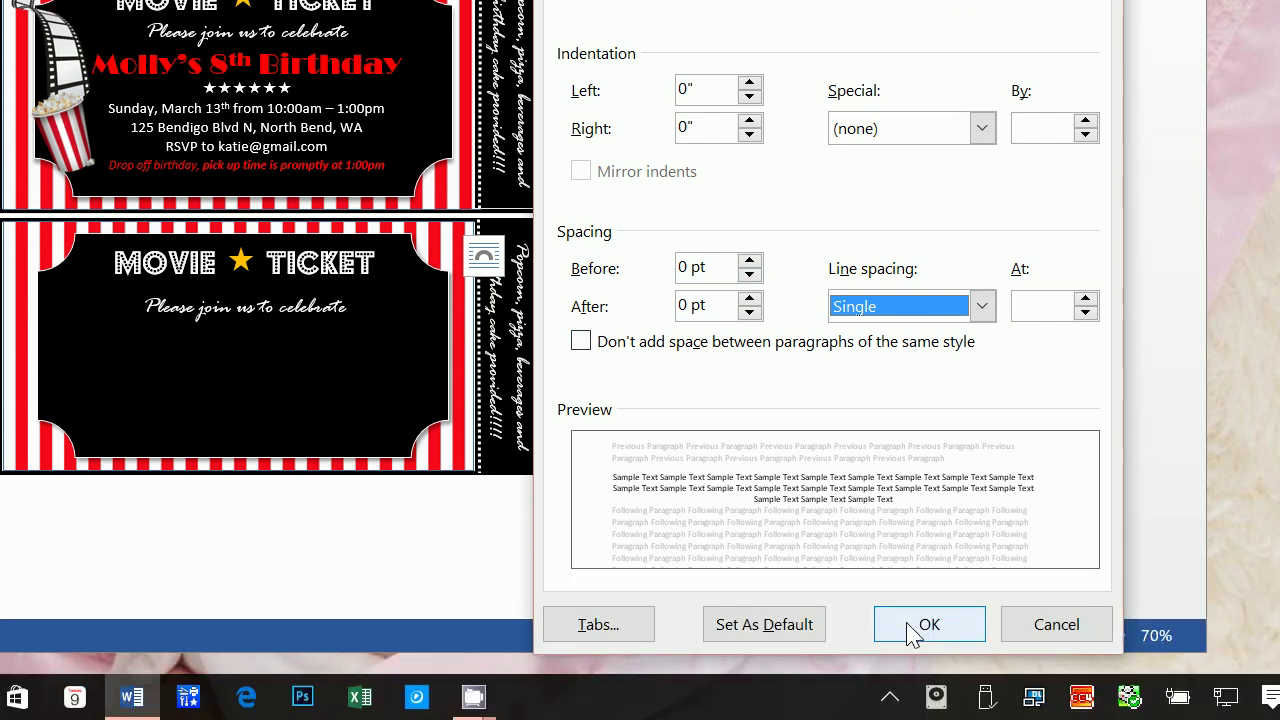
click(914, 630)
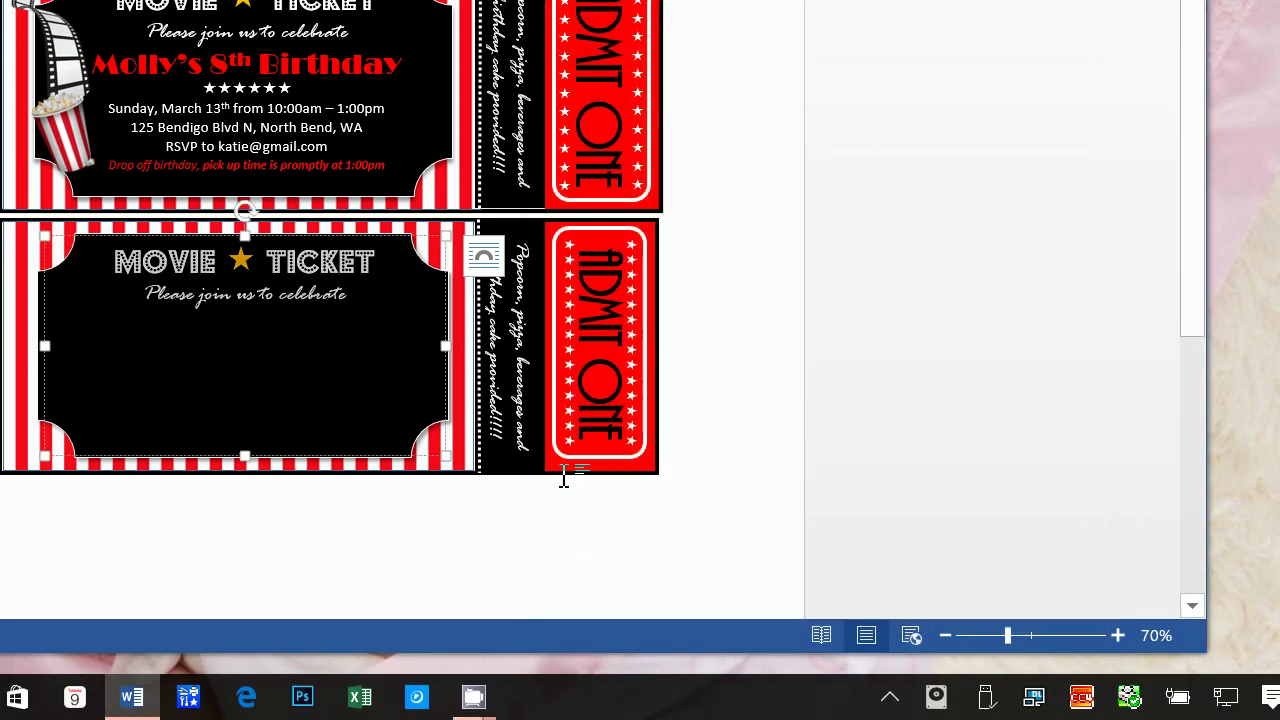
Add a line below "Please join us to celebrate" with the birthday child's name in possessive form followed by "8th Birthday".
click(335, 296)
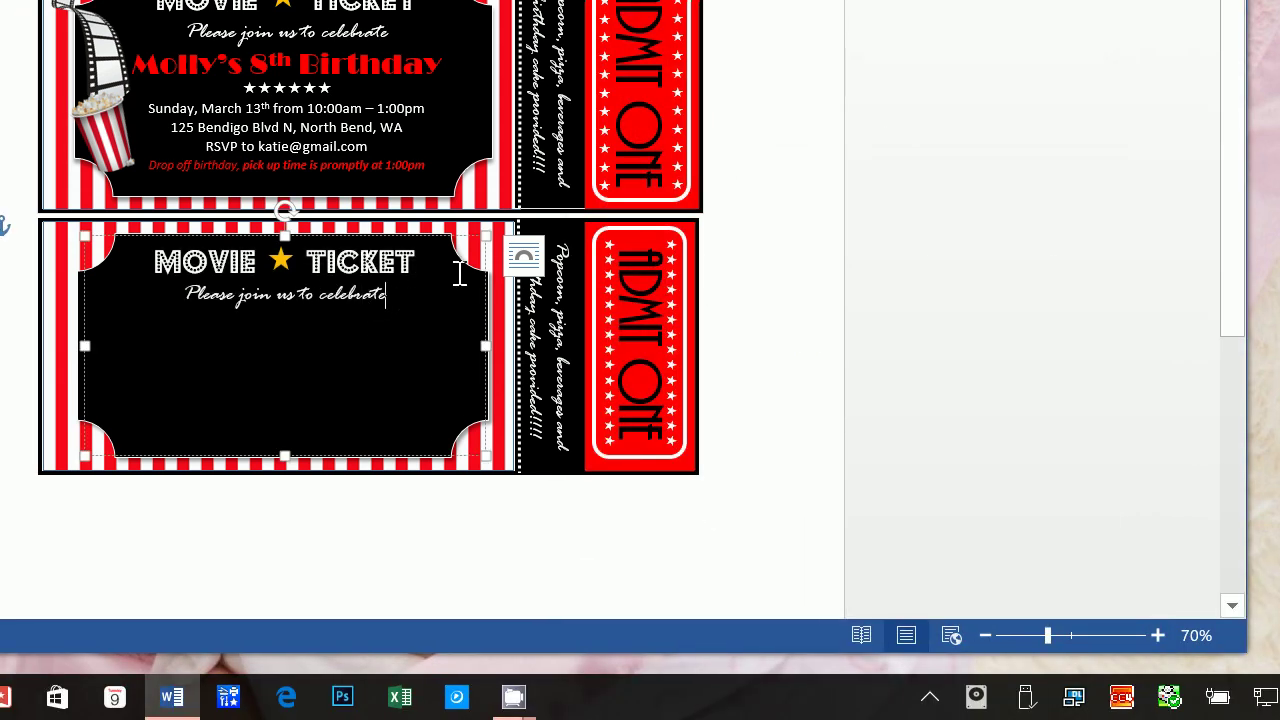
key(Return)
text(Molly's)
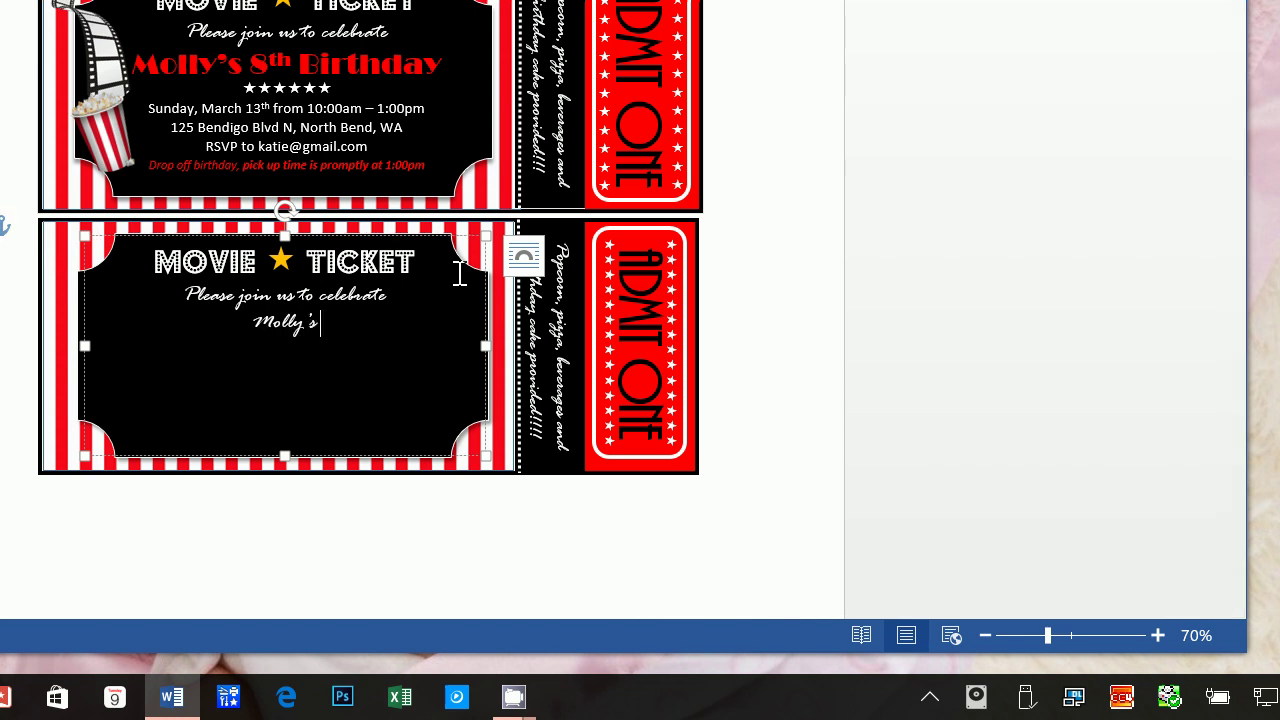
text( 8th Birth)
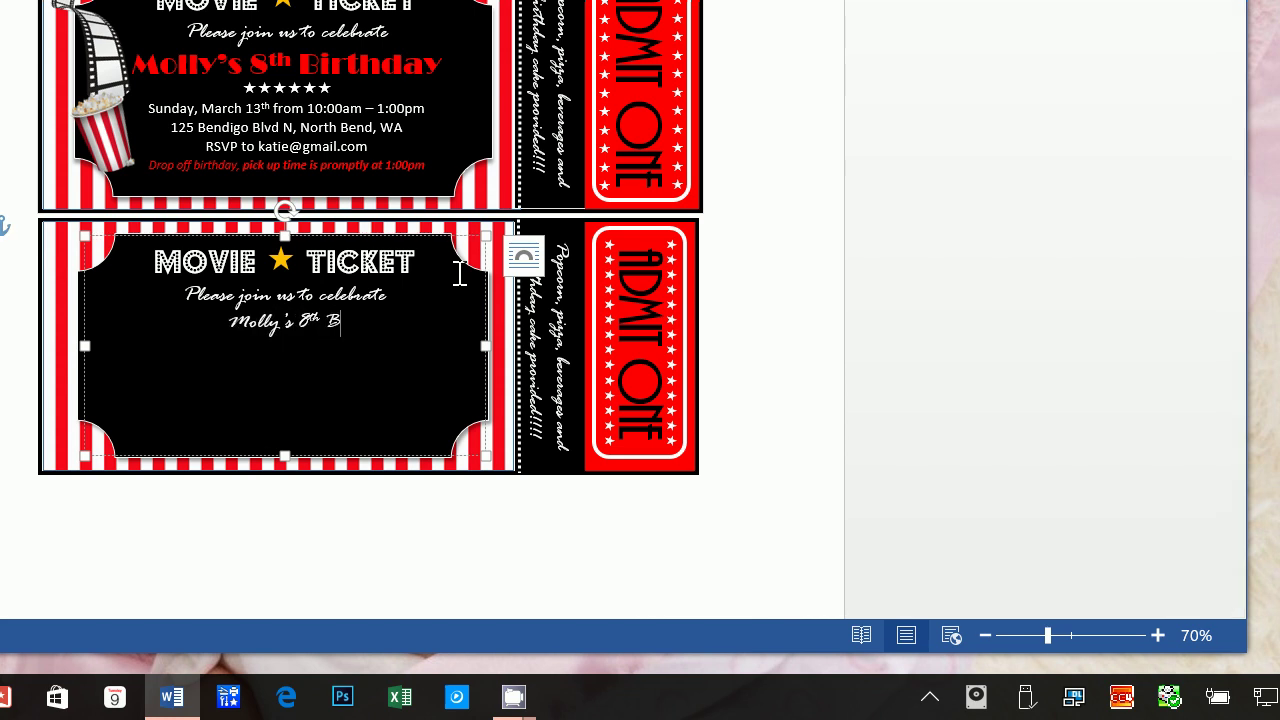
text(day)
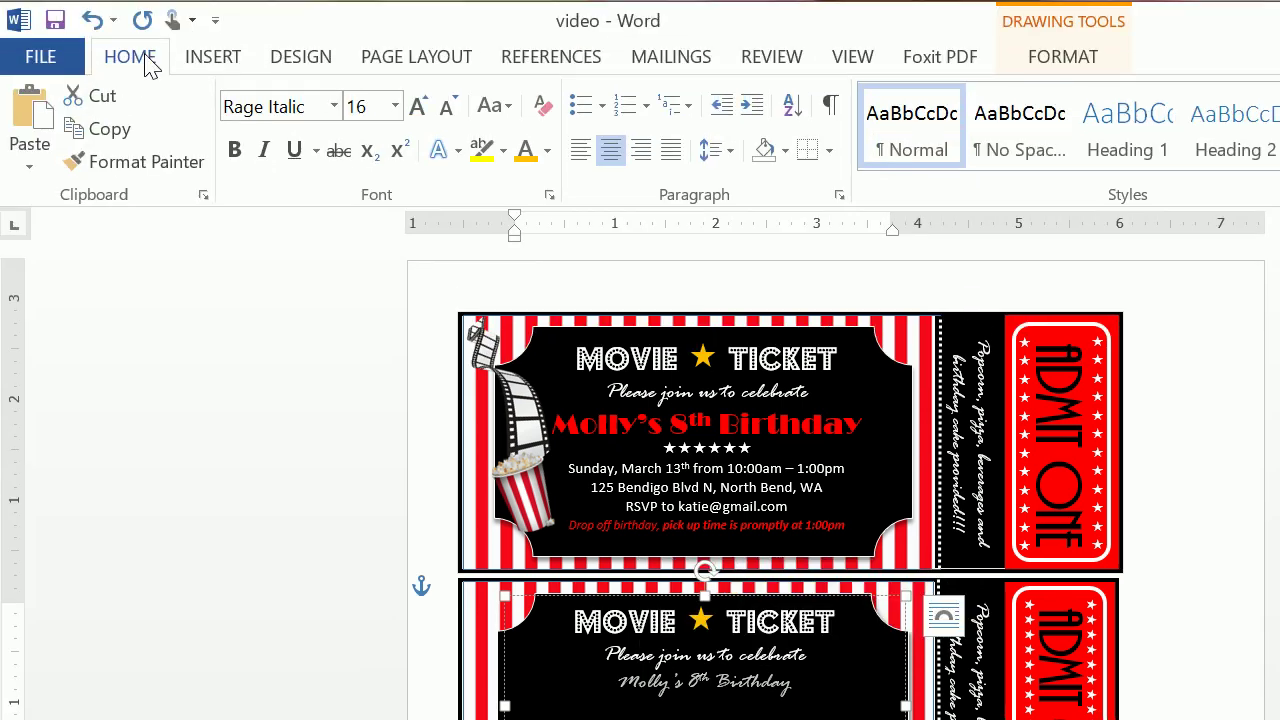
Format the birthday line on the lower ticket in the Broadway font at size 21 with the standard red font color.
click(268, 104)
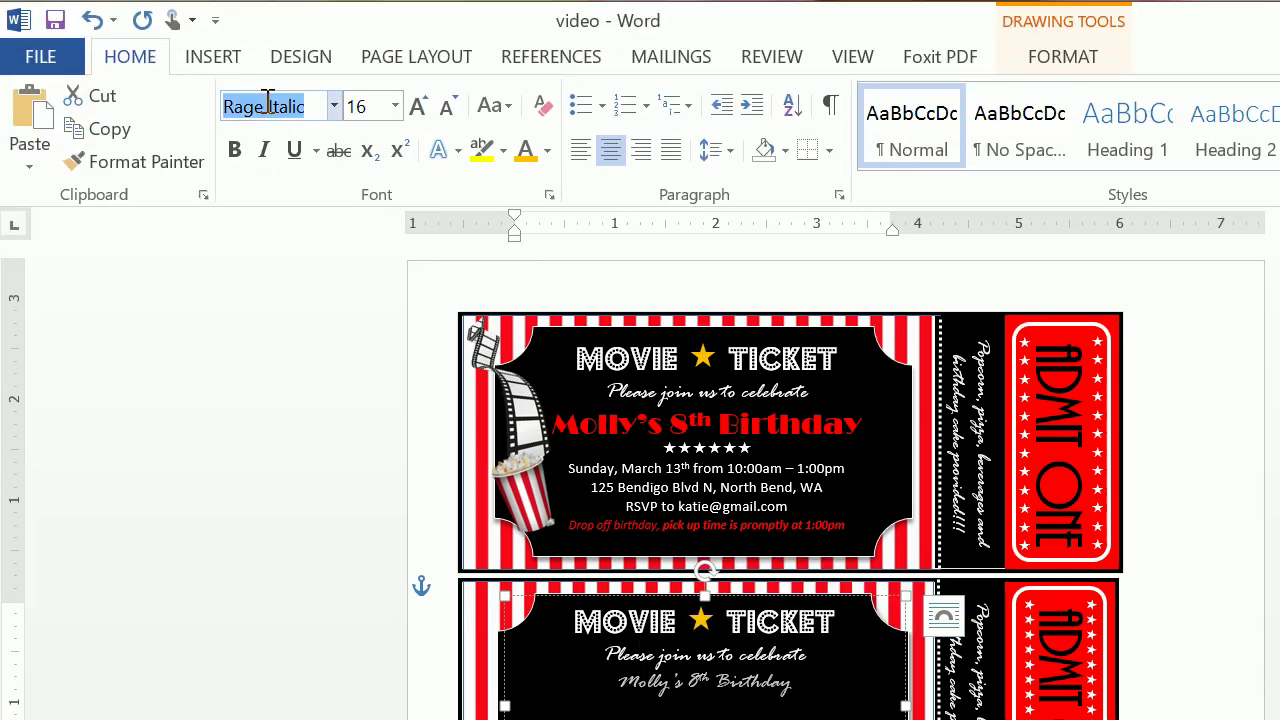
text(Broadway)
key(Return)
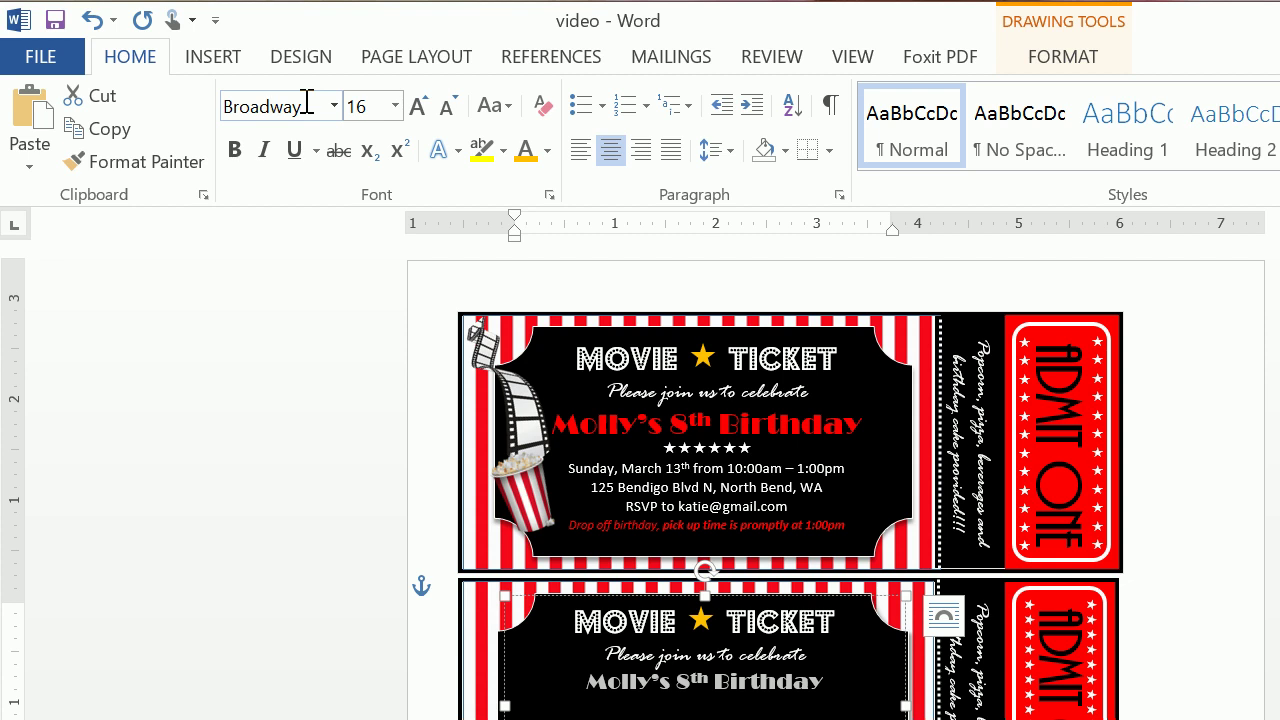
click(362, 106)
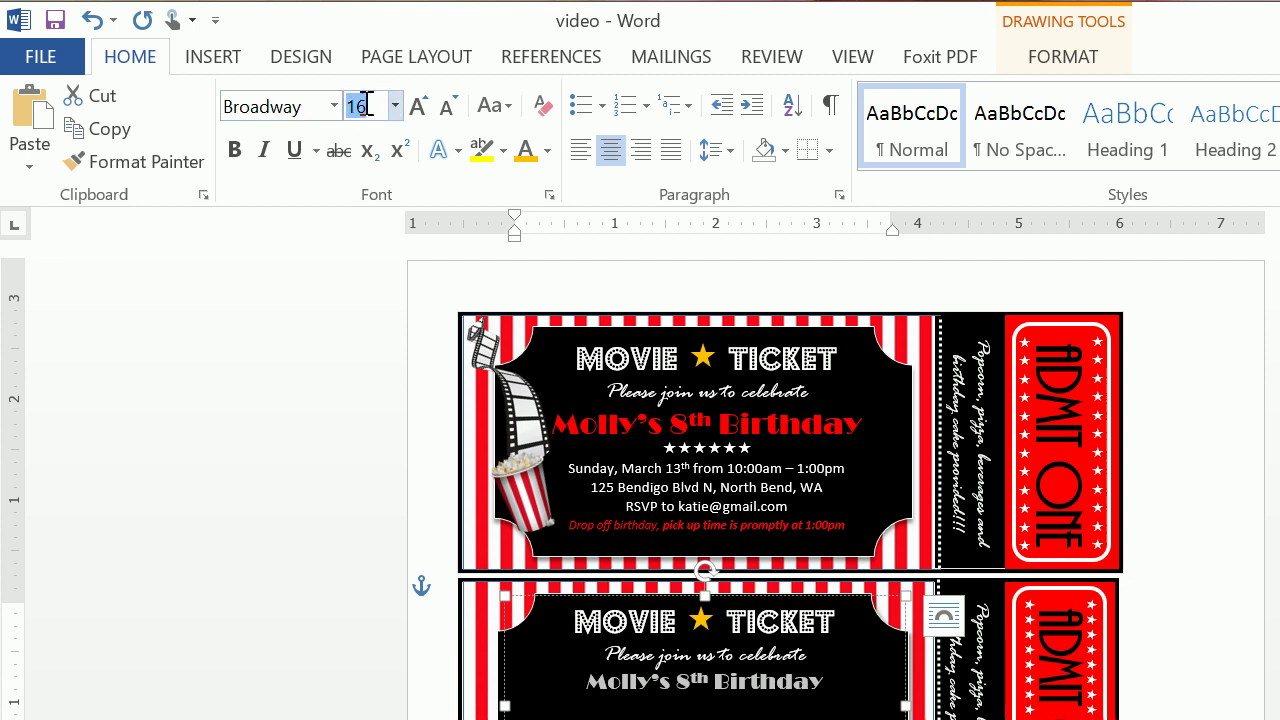
key(Return)
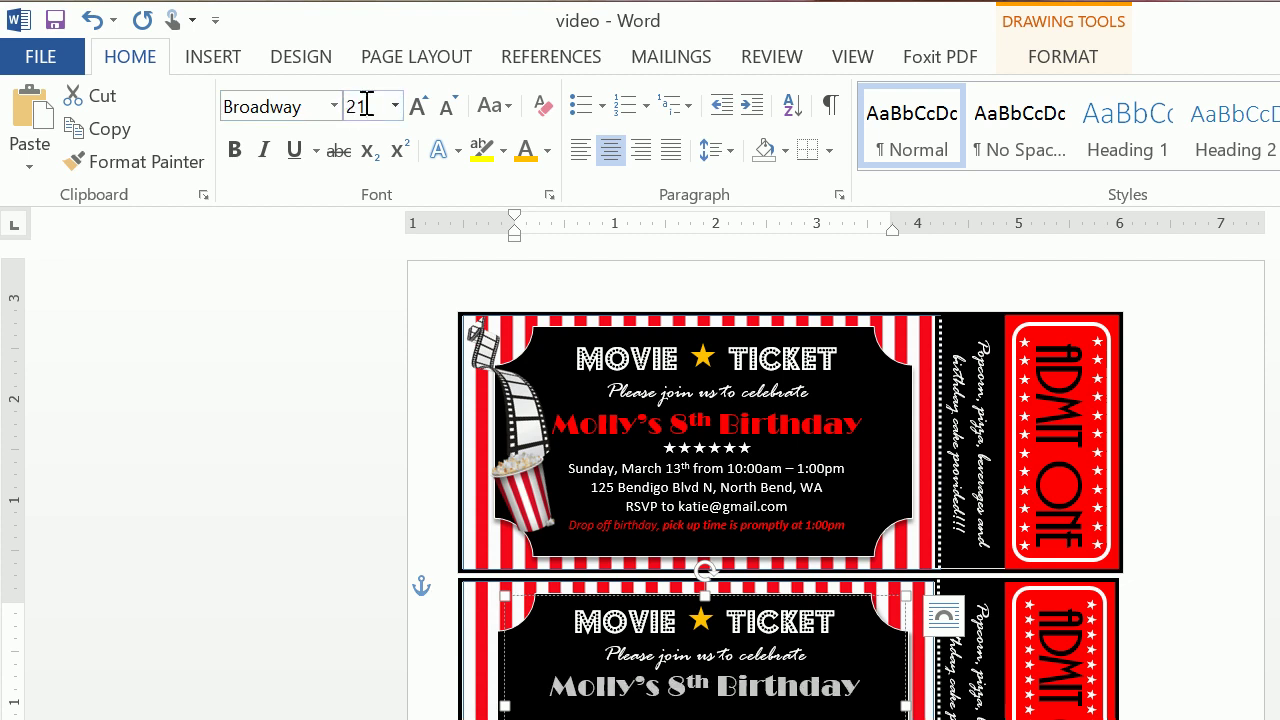
click(548, 151)
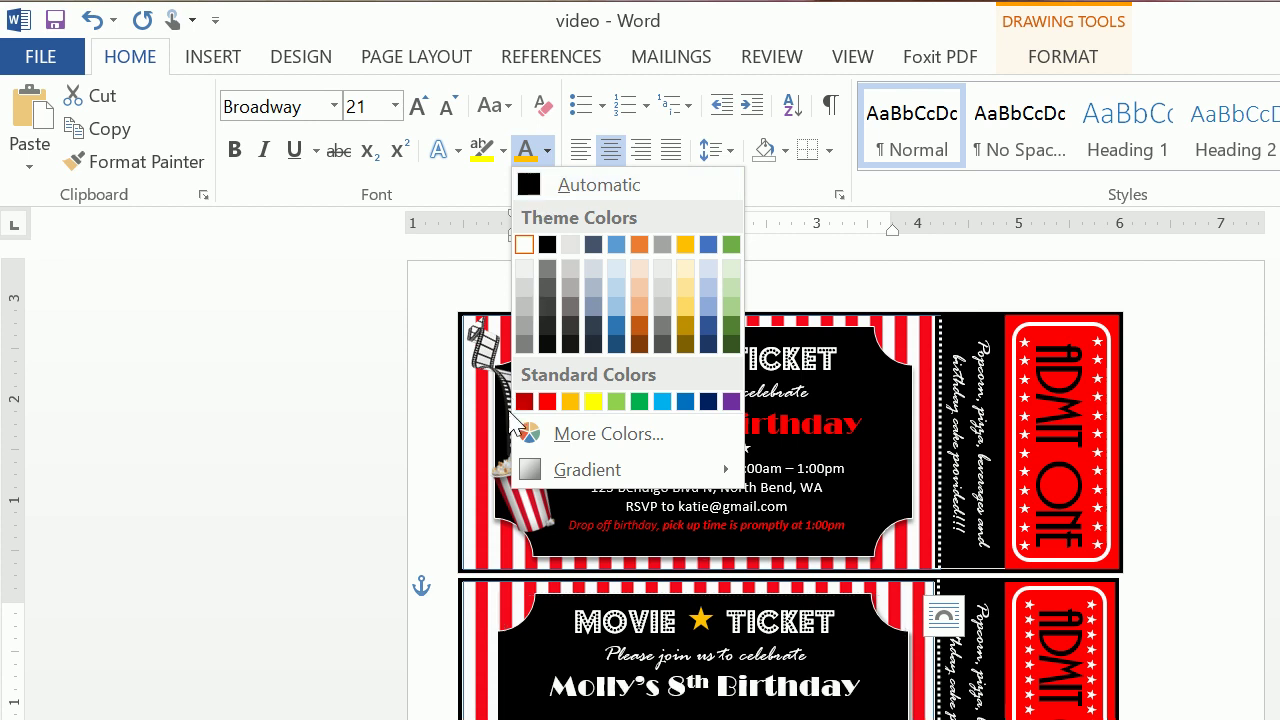
click(545, 403)
scroll(700, 470, down, 3)
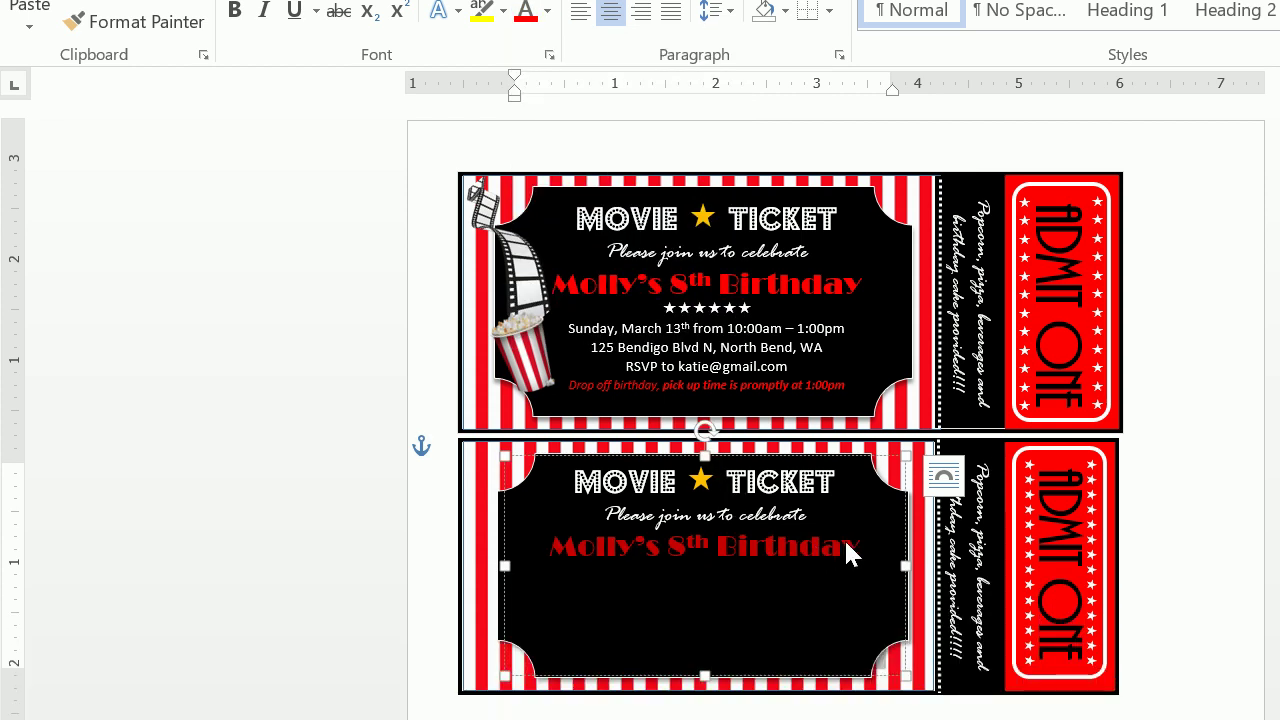
Start a new line below the birthday line and set its font to Calibri (Body) at size 11.
key(Return)
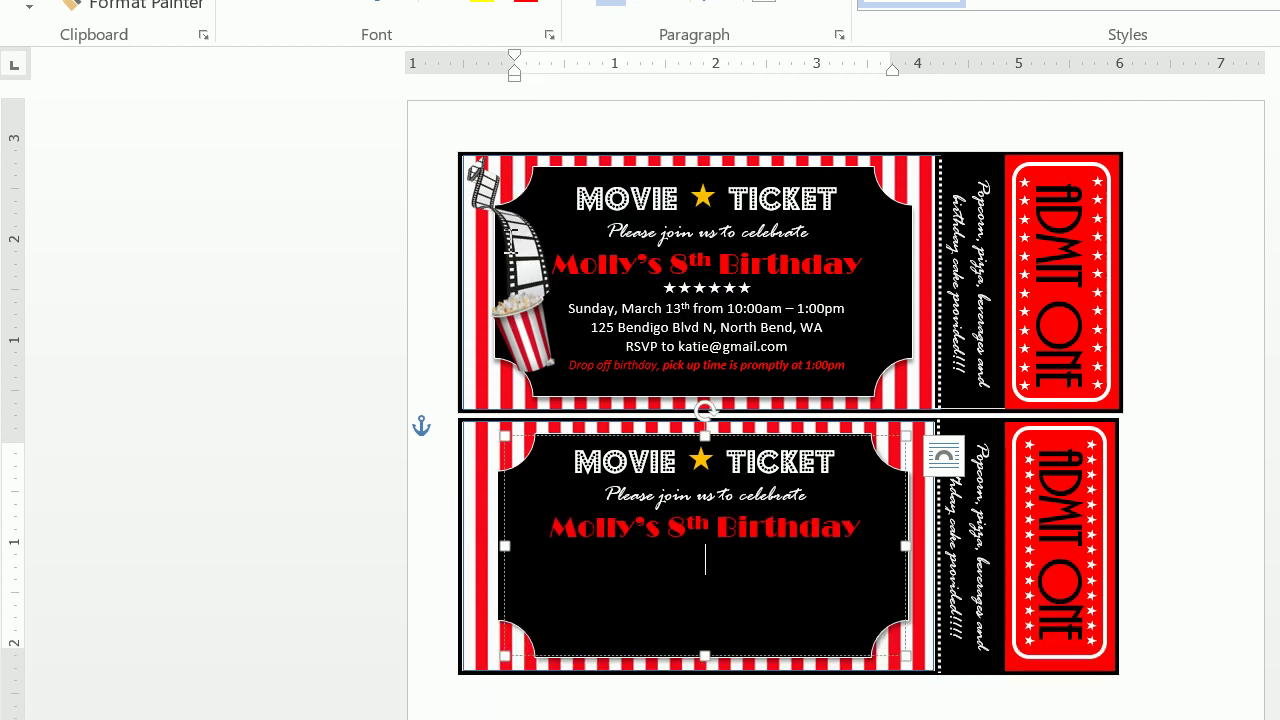
scroll(700, 450, up, 3)
click(309, 106)
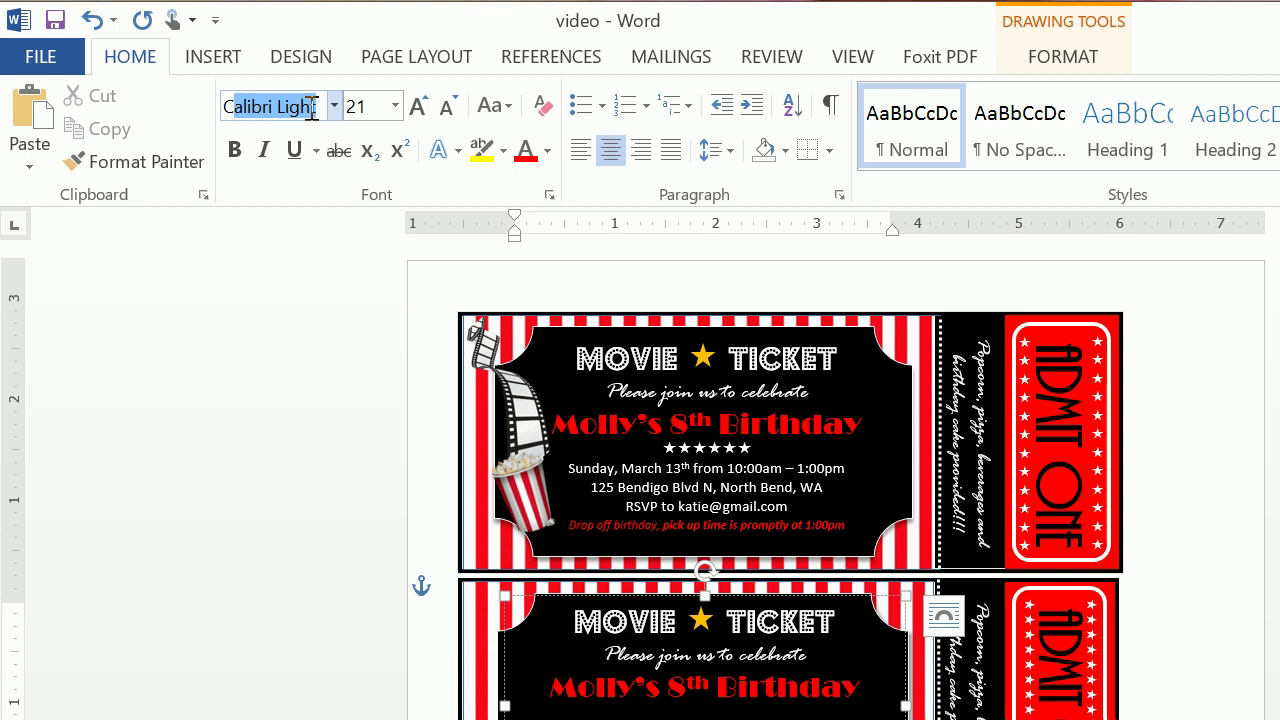
click(312, 108)
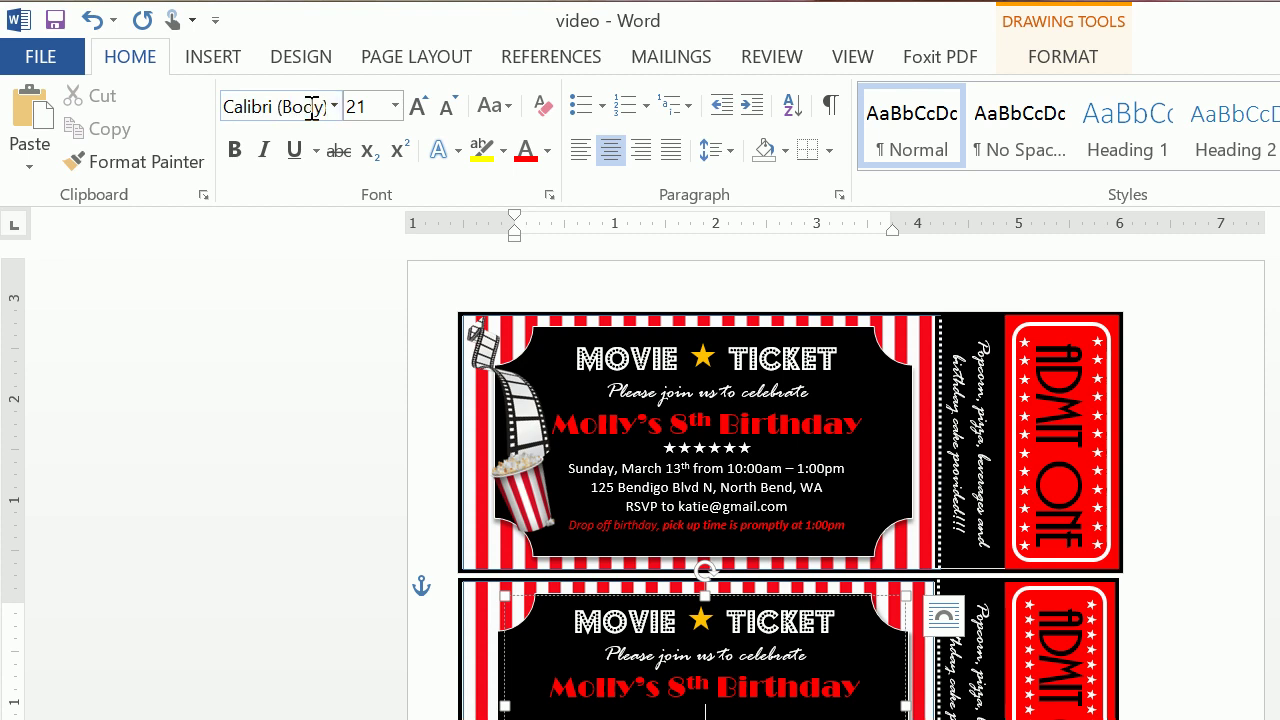
click(382, 112)
Insert three solid star symbols on the line below the birthday line, with the font color set to white.
click(213, 58)
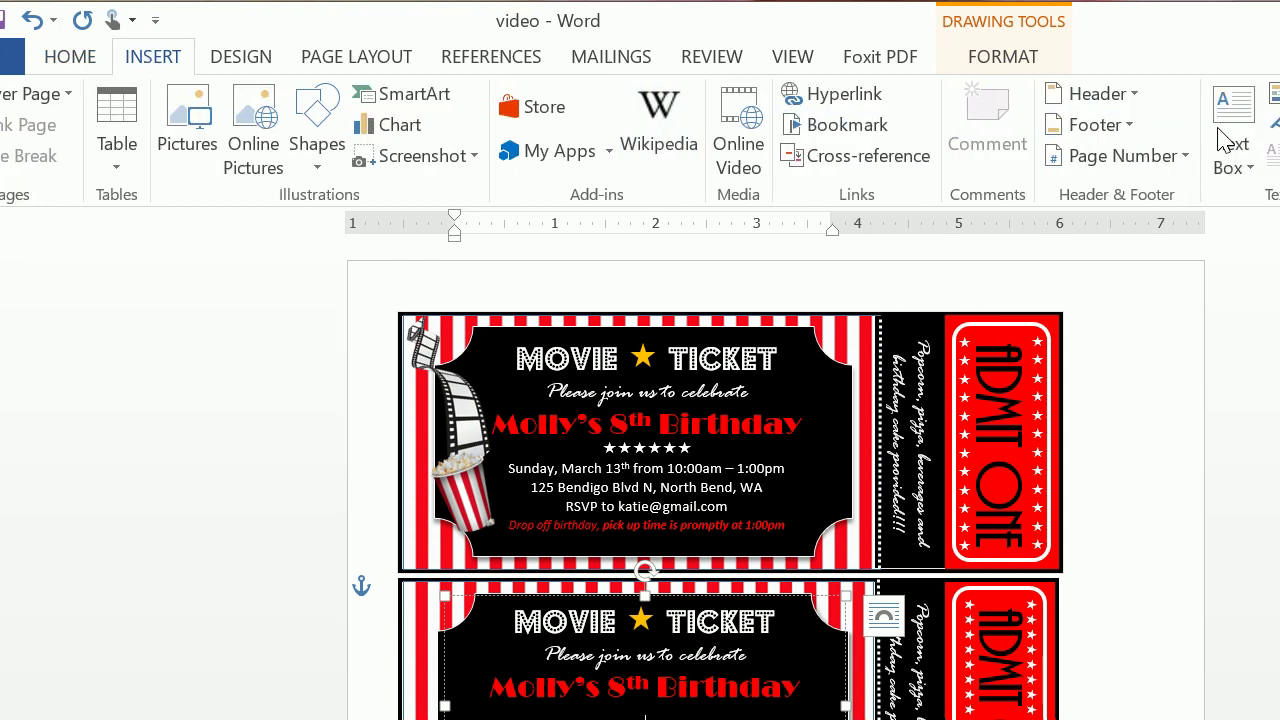
click(1112, 128)
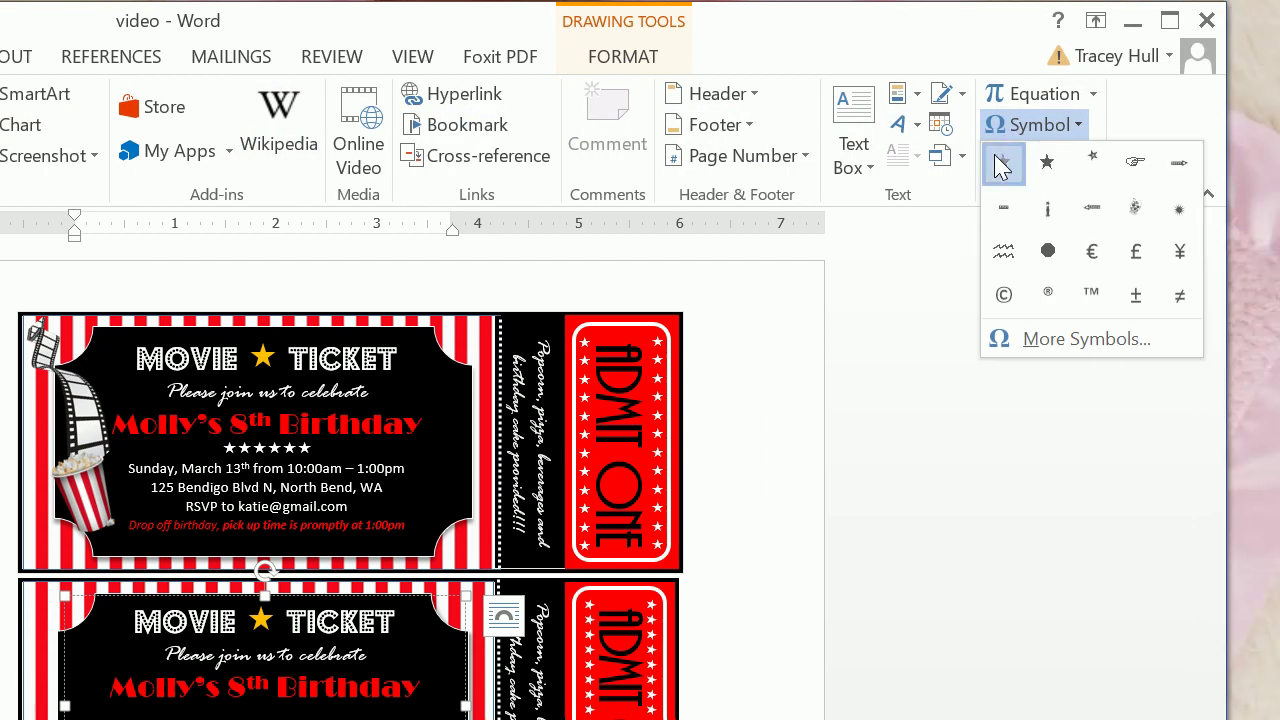
click(1112, 128)
click(1112, 128)
click(1112, 128)
click(958, 140)
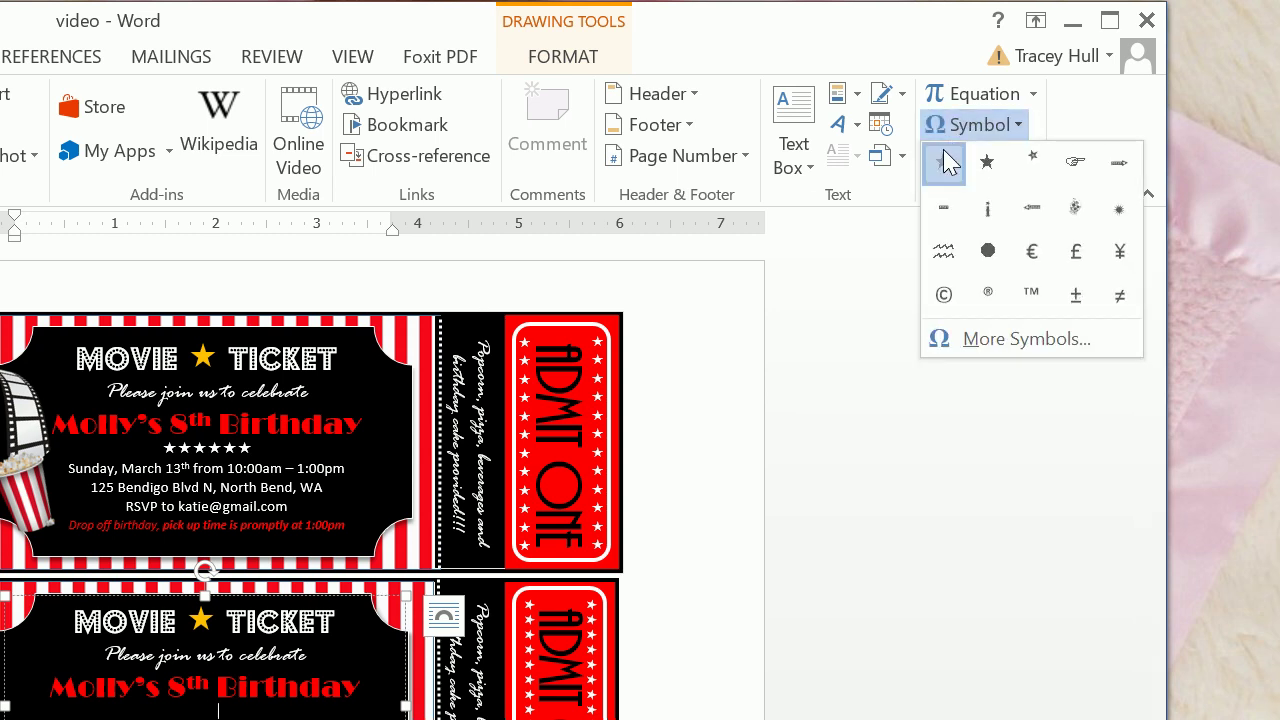
click(958, 140)
click(958, 140)
click(270, 705)
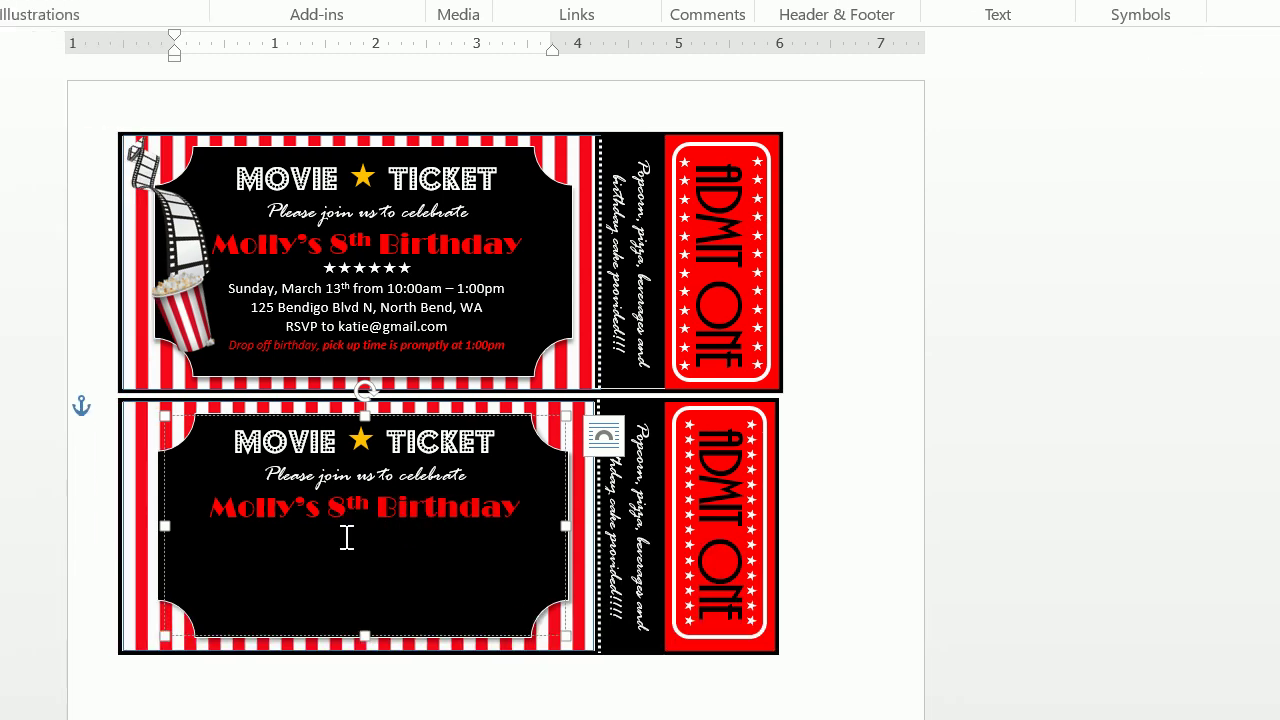
click(346, 537)
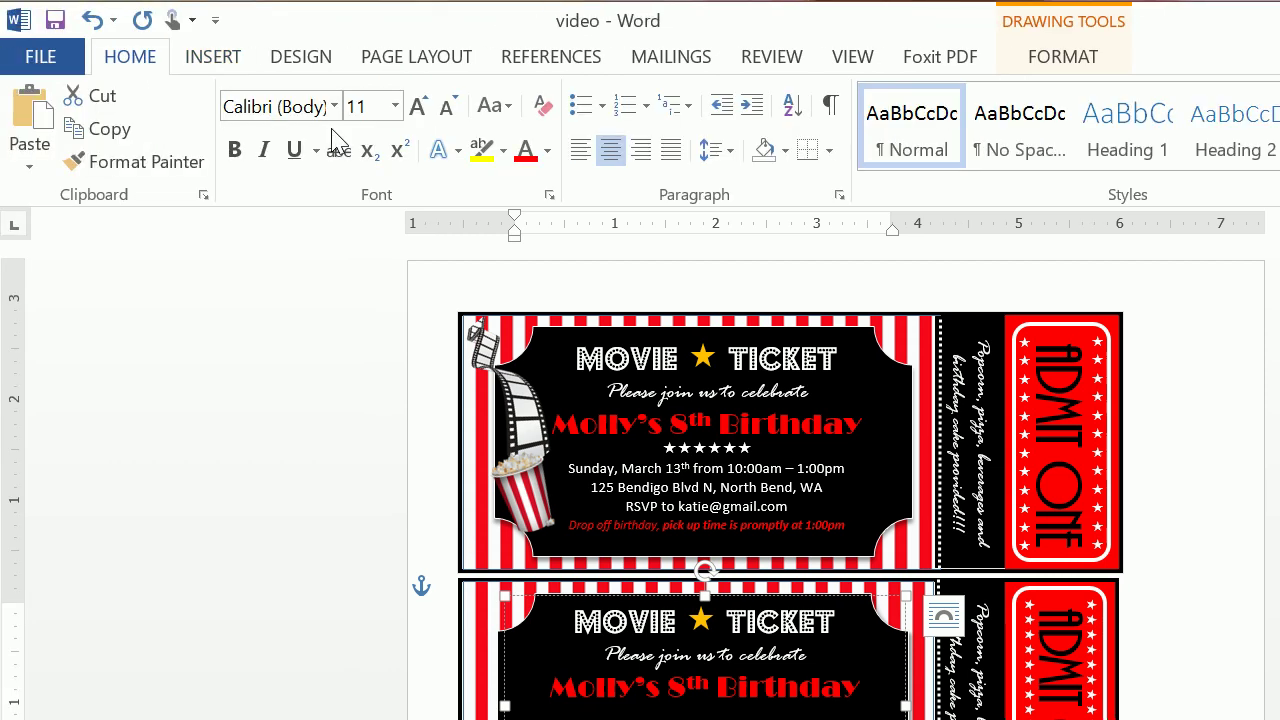
click(547, 150)
click(524, 245)
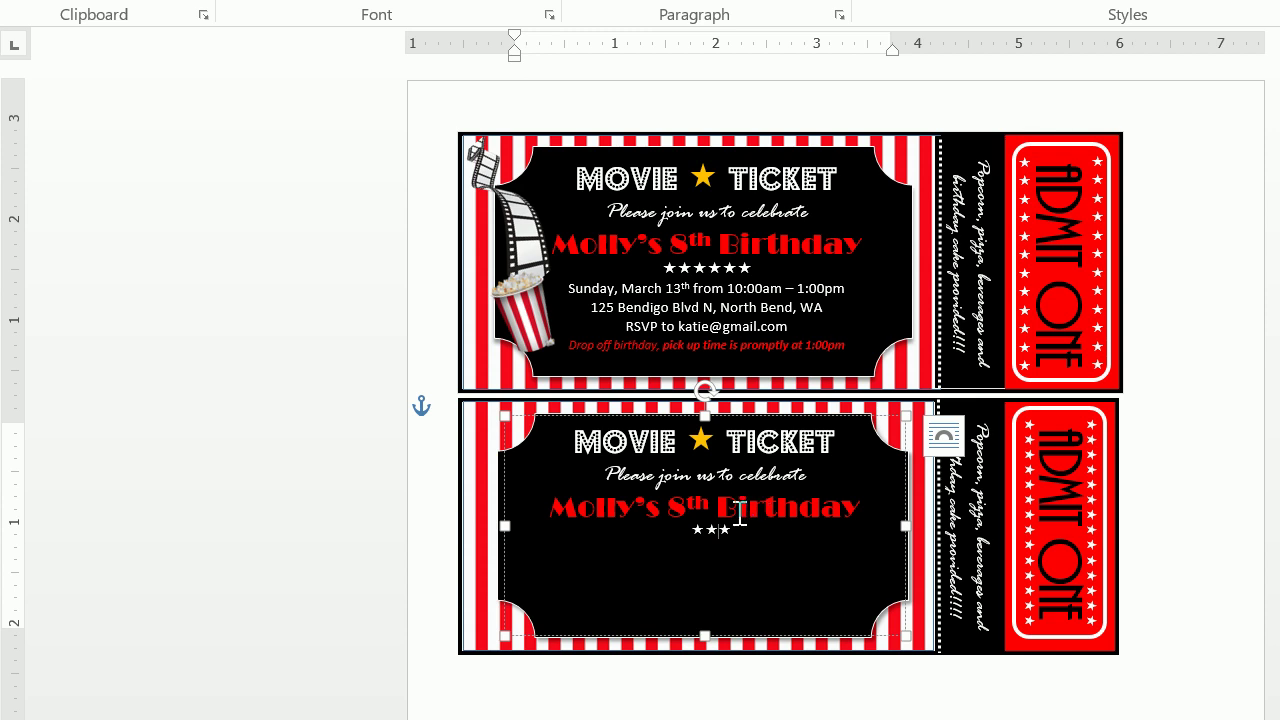
Insert three more solid star symbols to complete a row of six on the lower ticket.
click(211, 14)
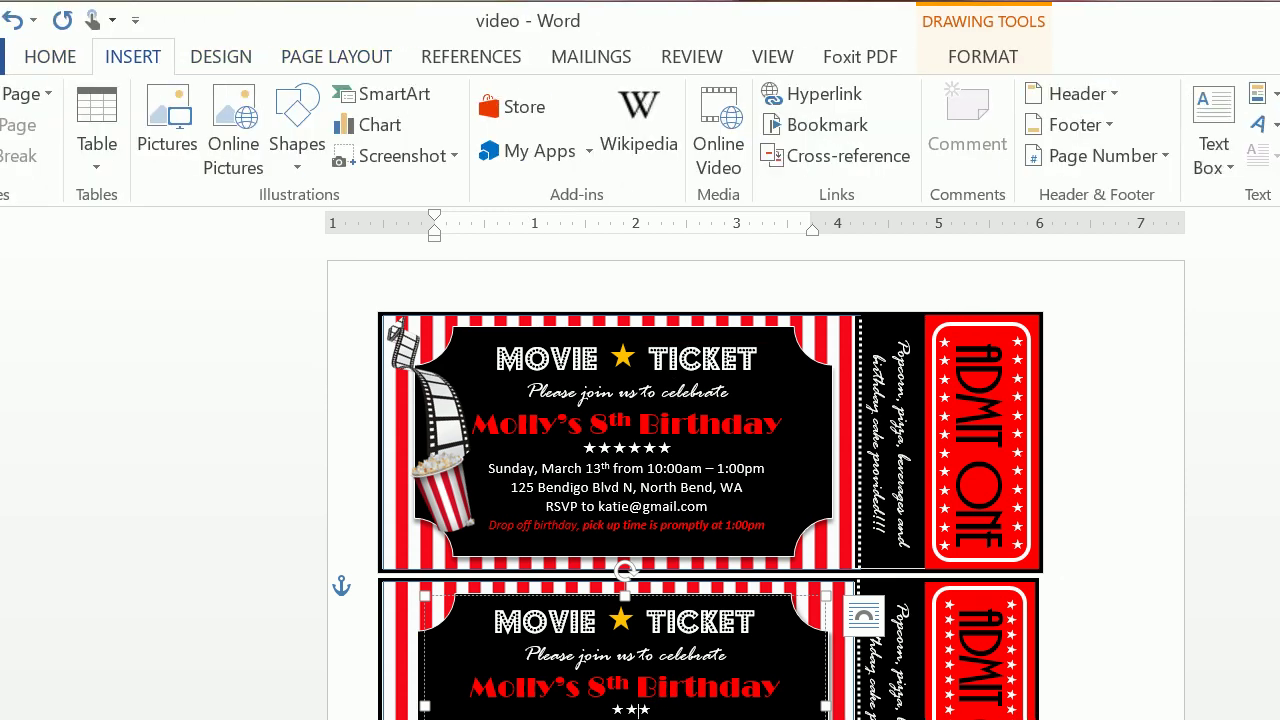
click(1114, 126)
click(1040, 130)
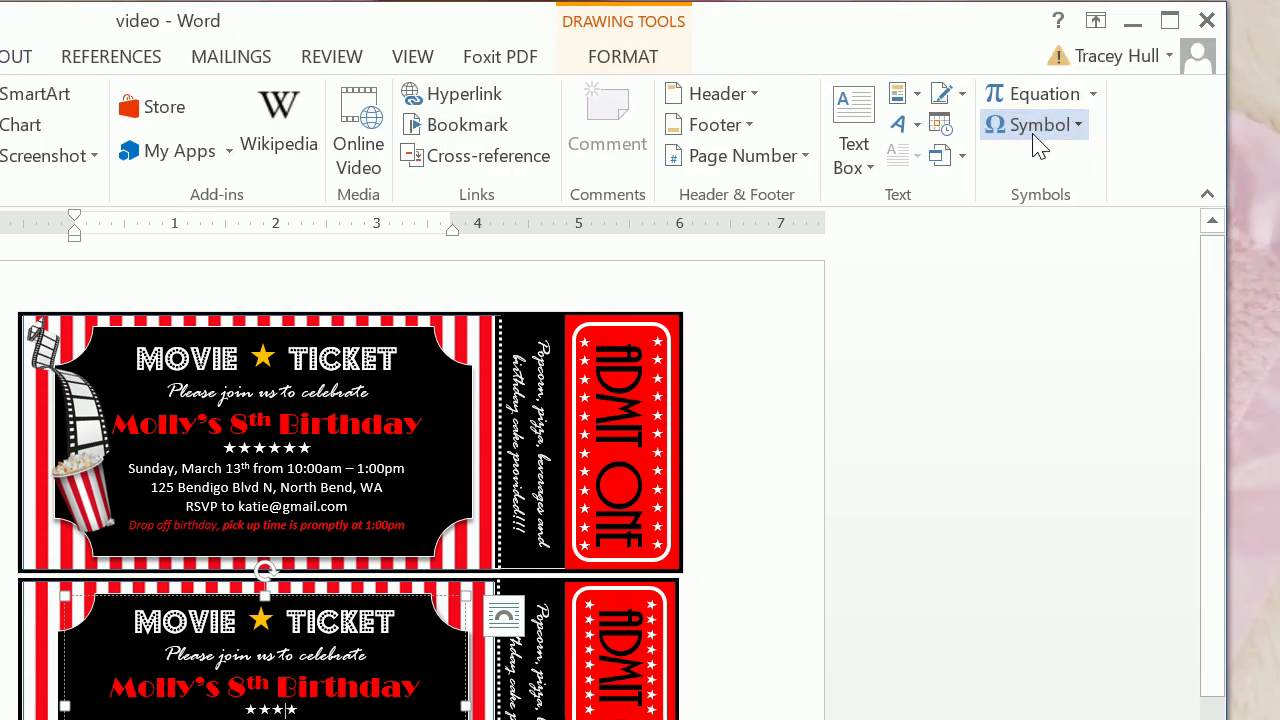
click(1038, 126)
click(1034, 130)
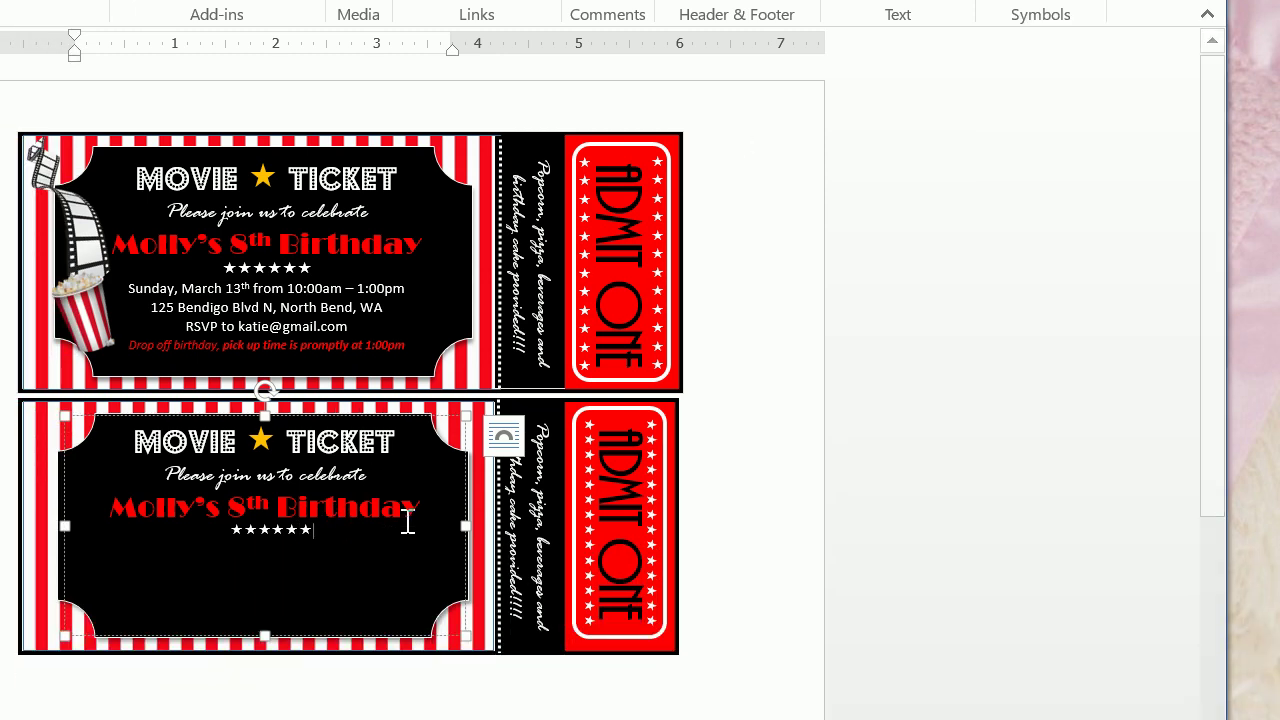
Start a line below the star row with the weekday Sunday and set its font to Calibri (Body) at size 11.
key(Return)
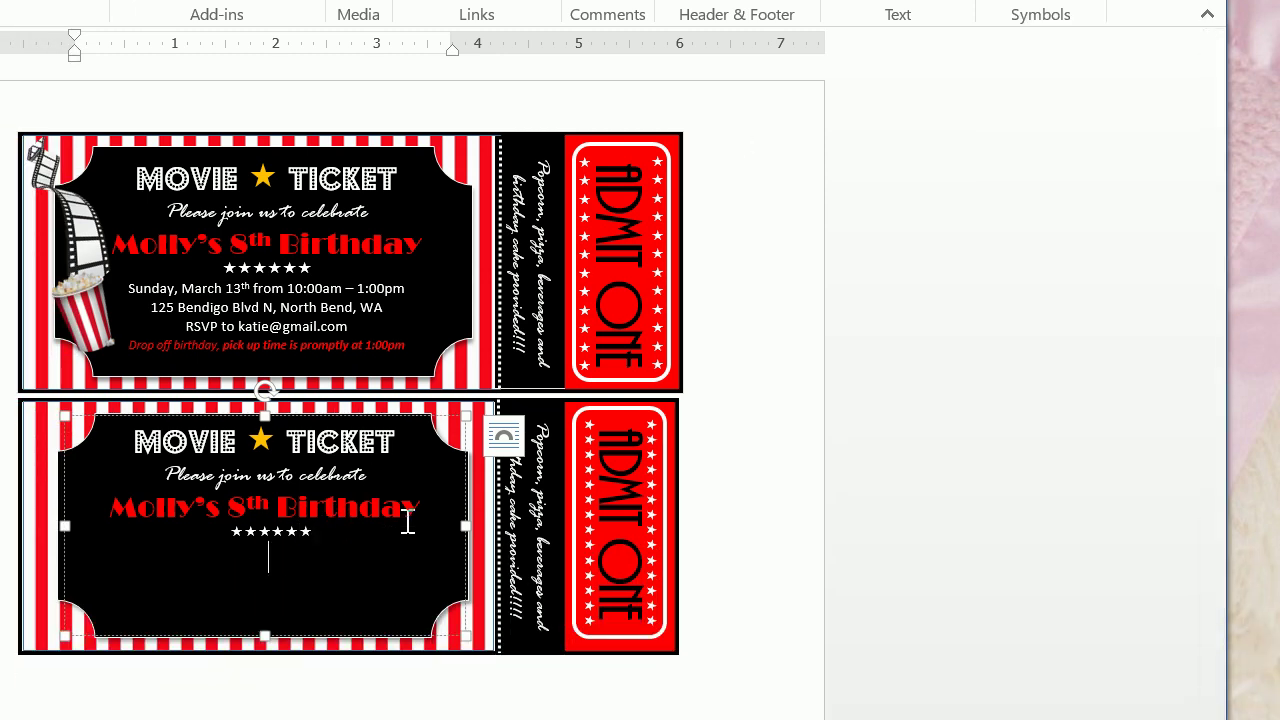
text(Sunday)
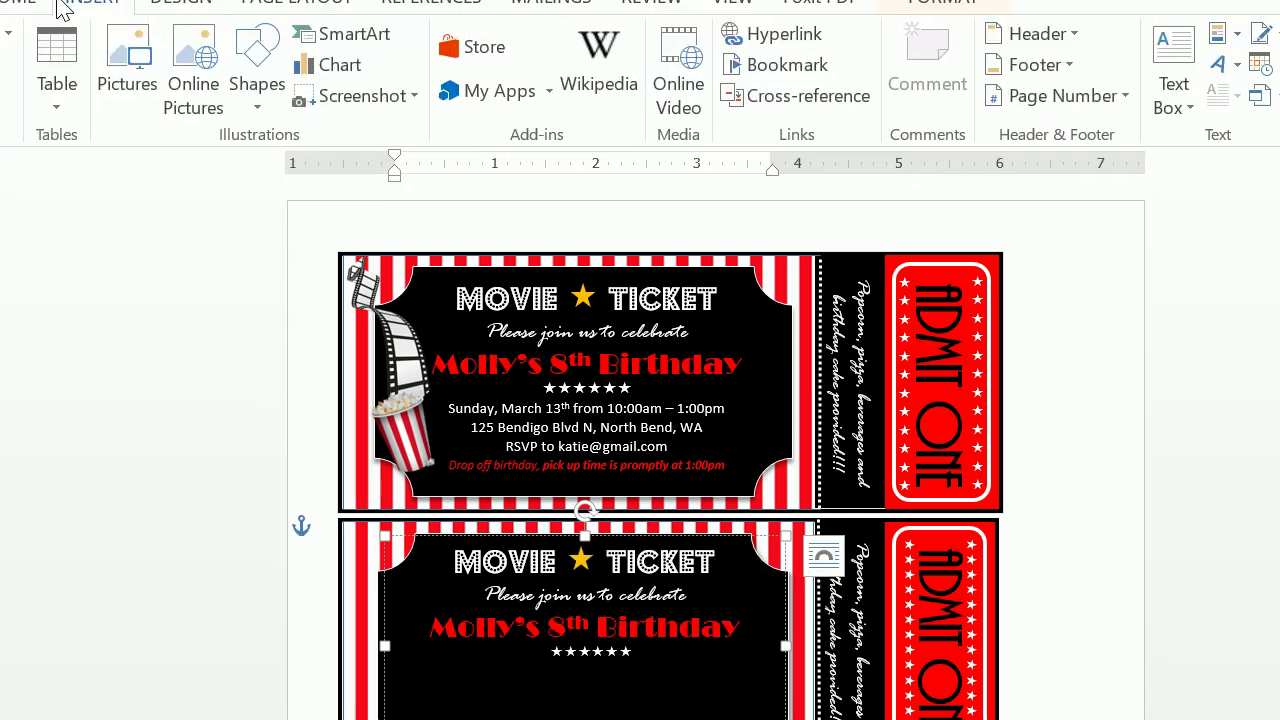
click(118, 58)
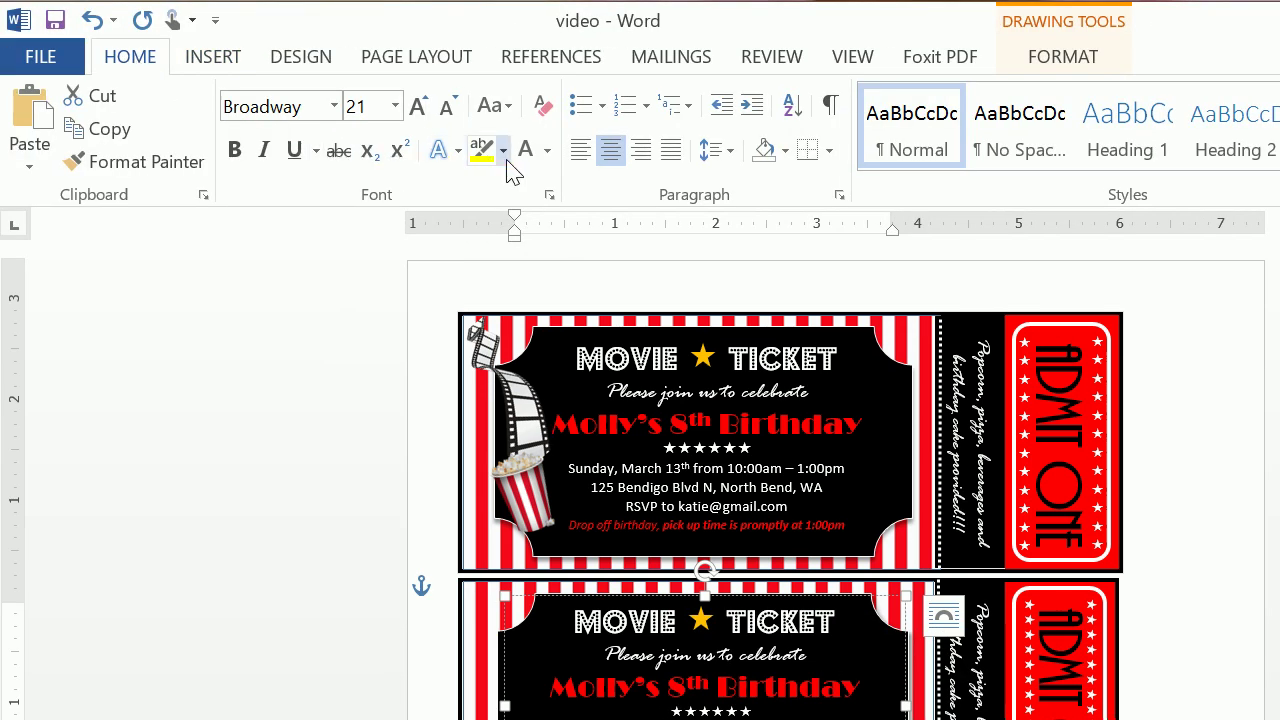
click(334, 106)
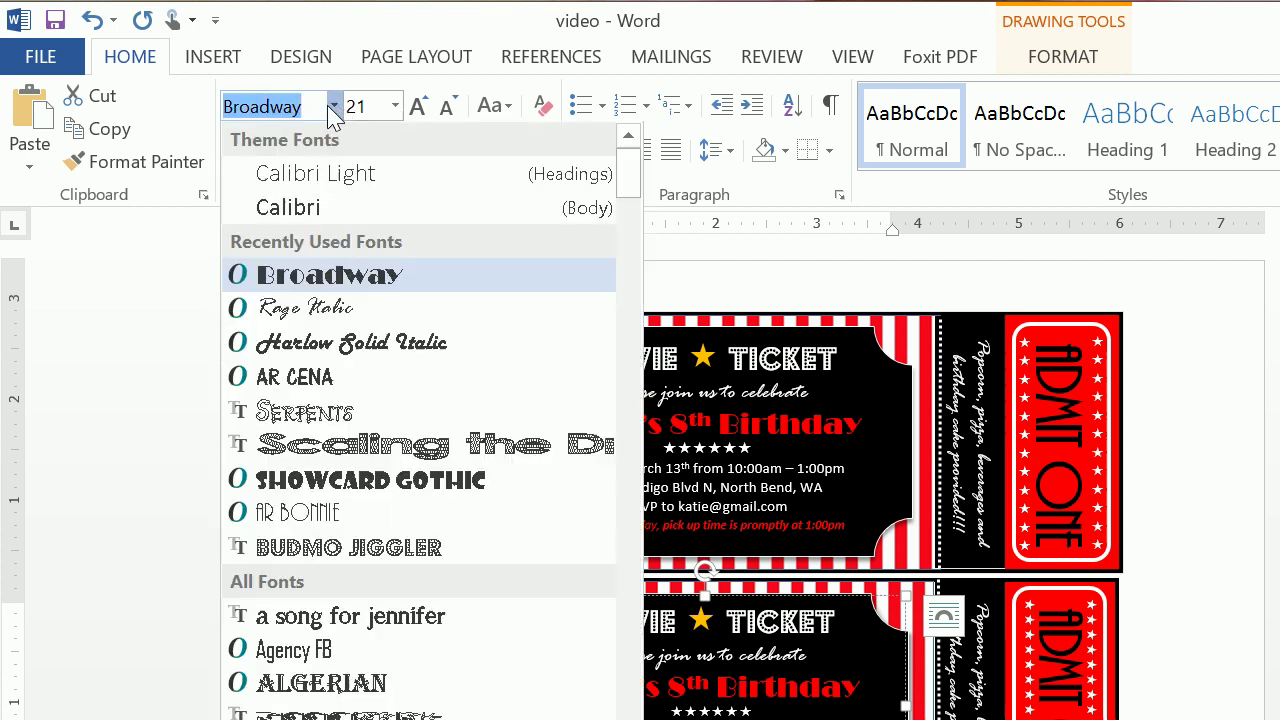
click(313, 206)
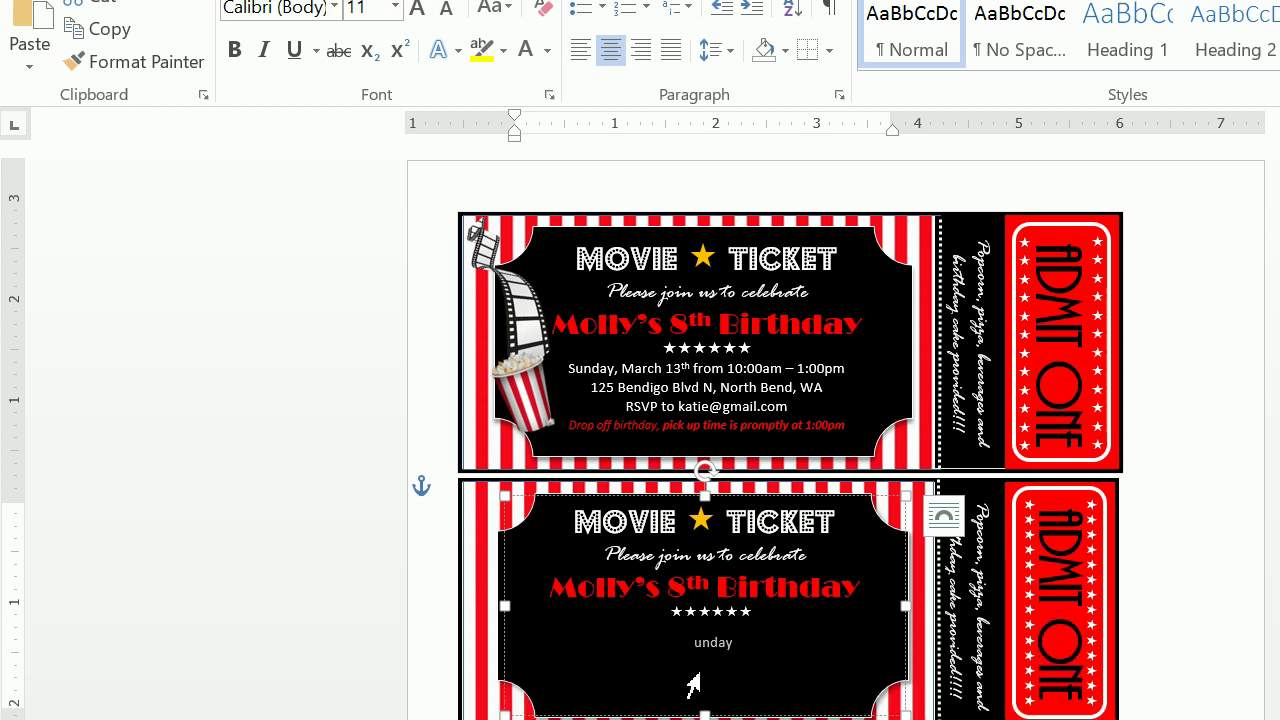
Redo the line break below the stars and format the weekday line in Calibri (Body), size 11, centered.
key(BackSpace)
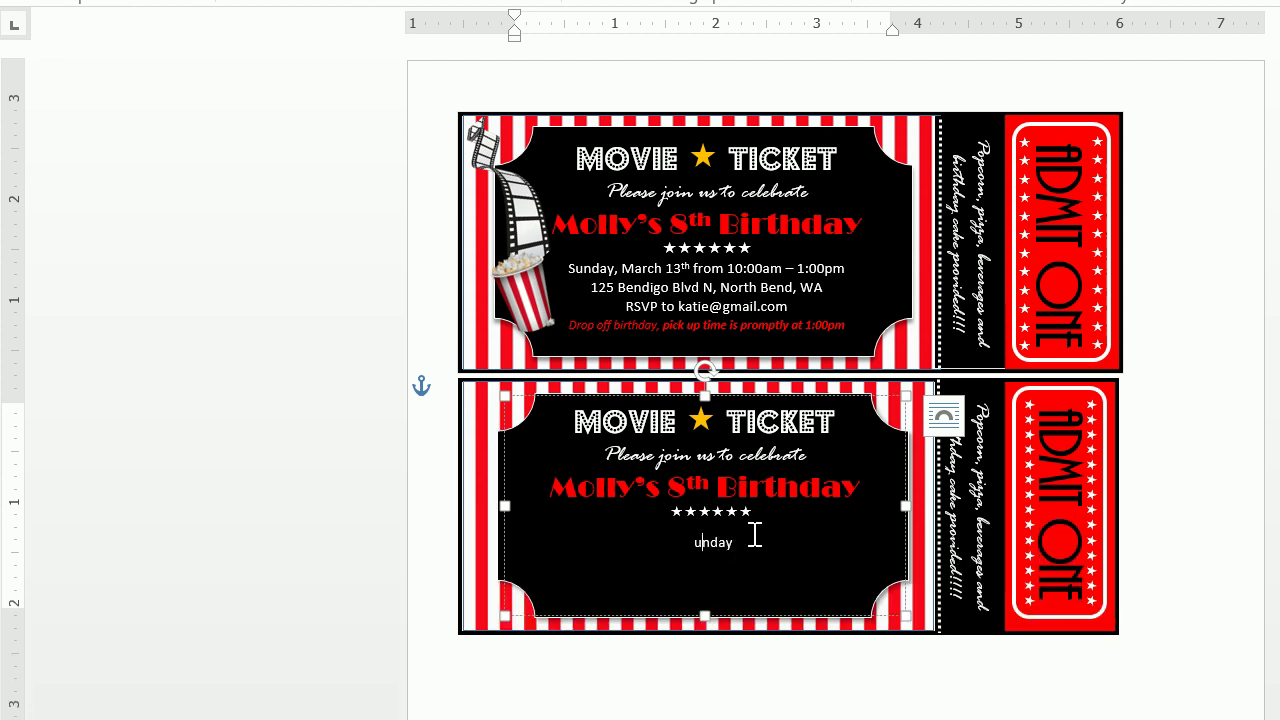
key(Return)
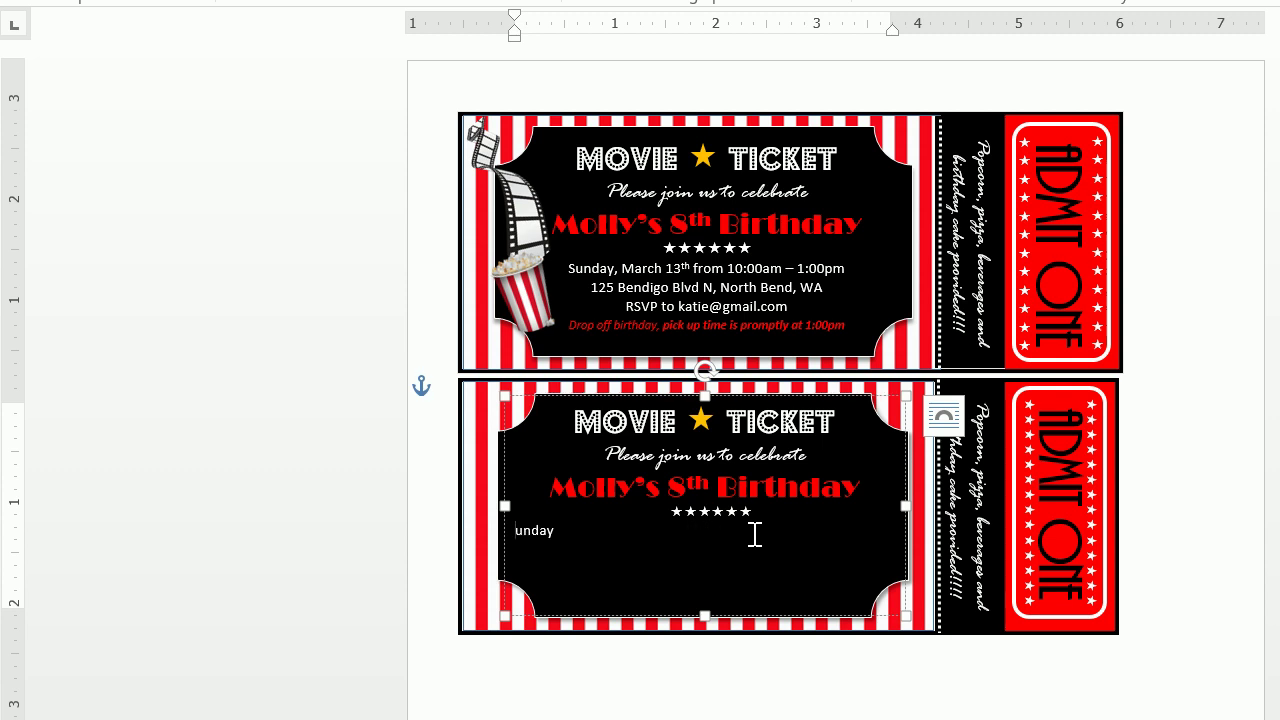
click(333, 106)
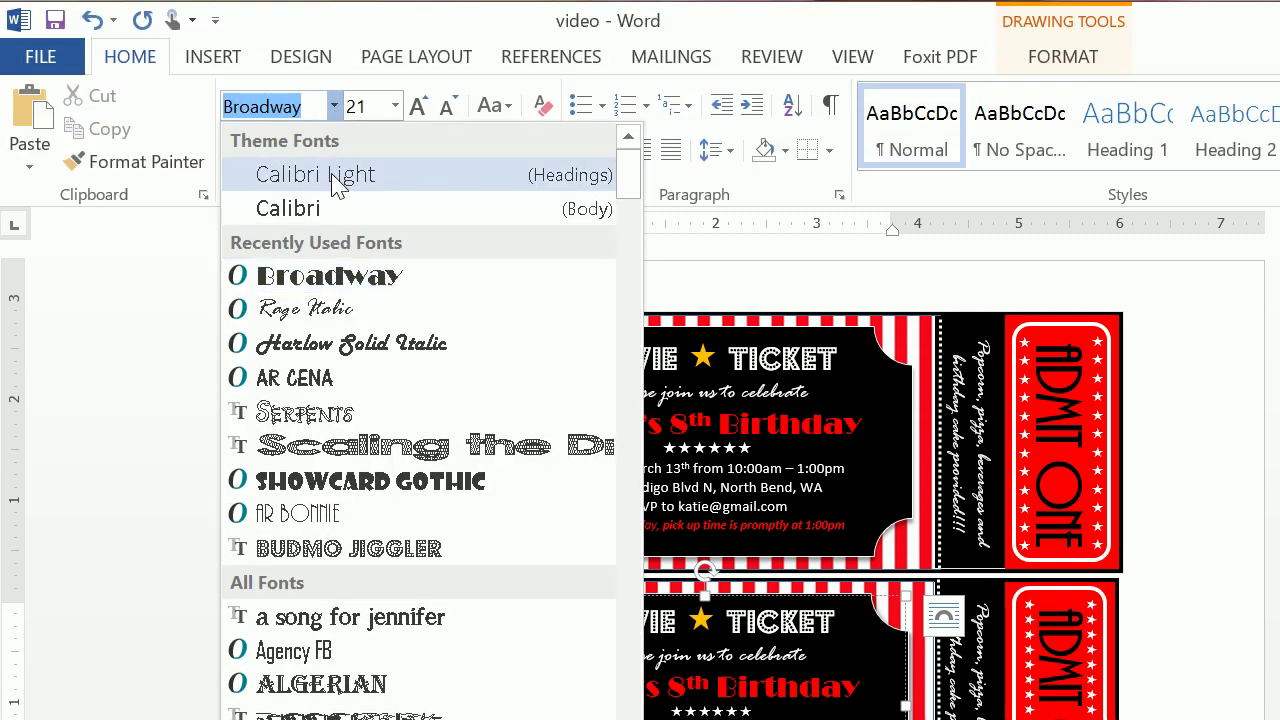
click(330, 210)
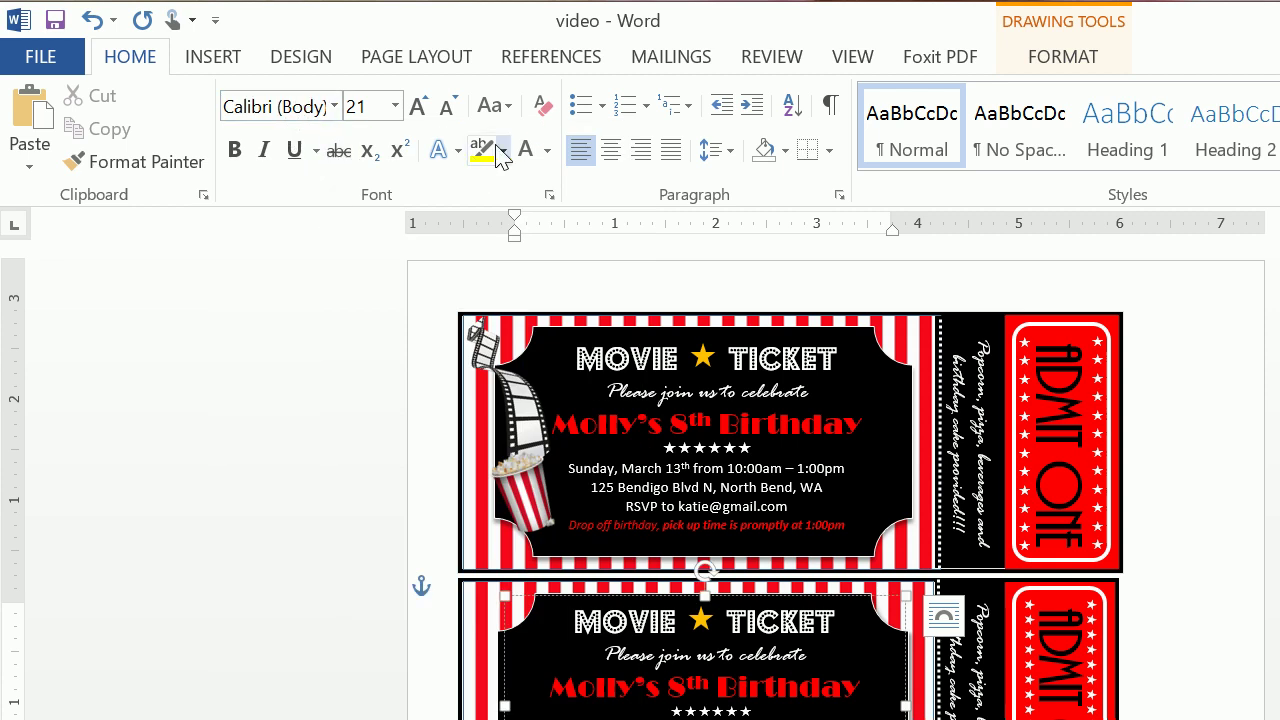
click(396, 107)
click(367, 221)
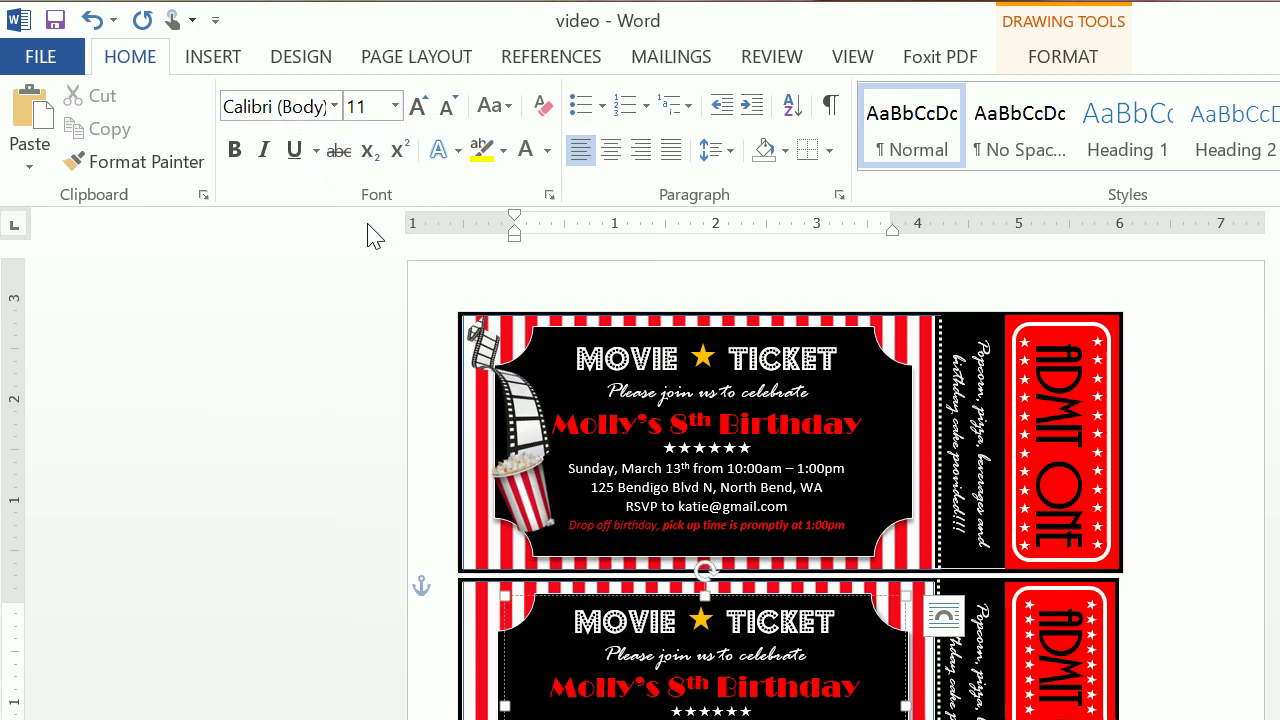
click(610, 152)
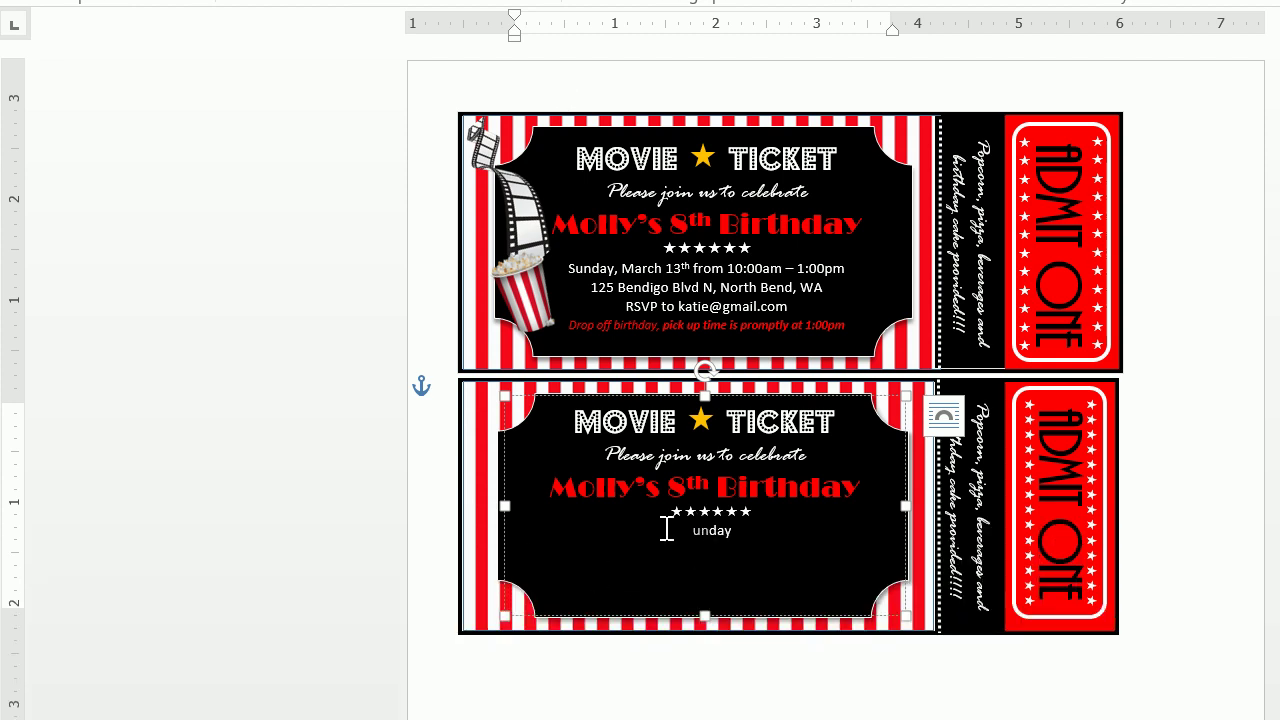
Complete the line below the stars to read "Sunday, March 13th from 10:00am – 1:00pm".
click(666, 530)
text(Su)
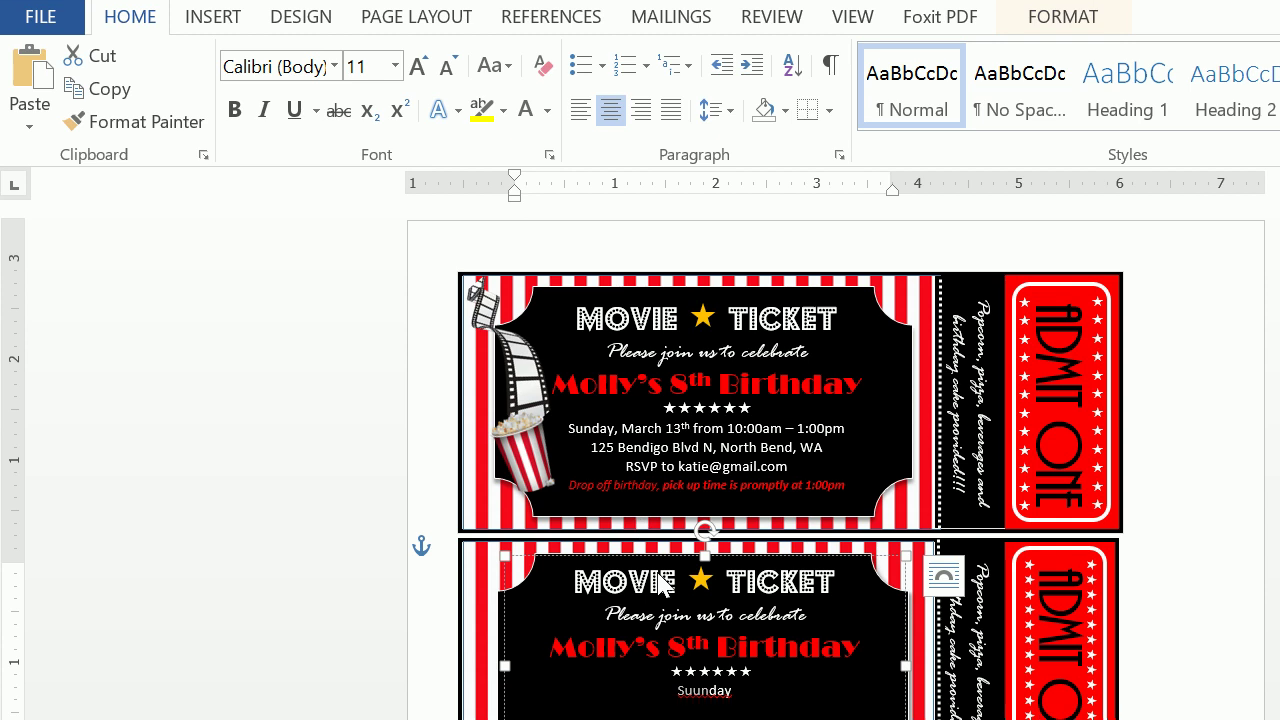
key(BackSpace)
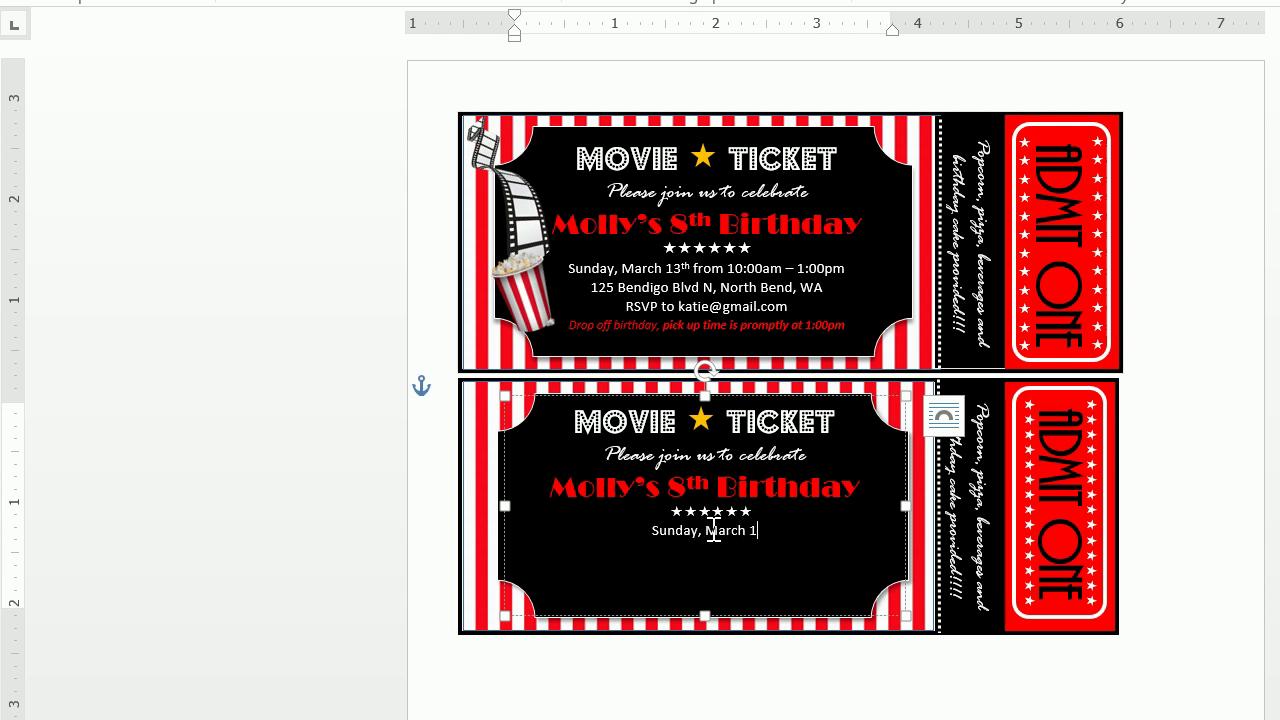
text(, March 13th f)
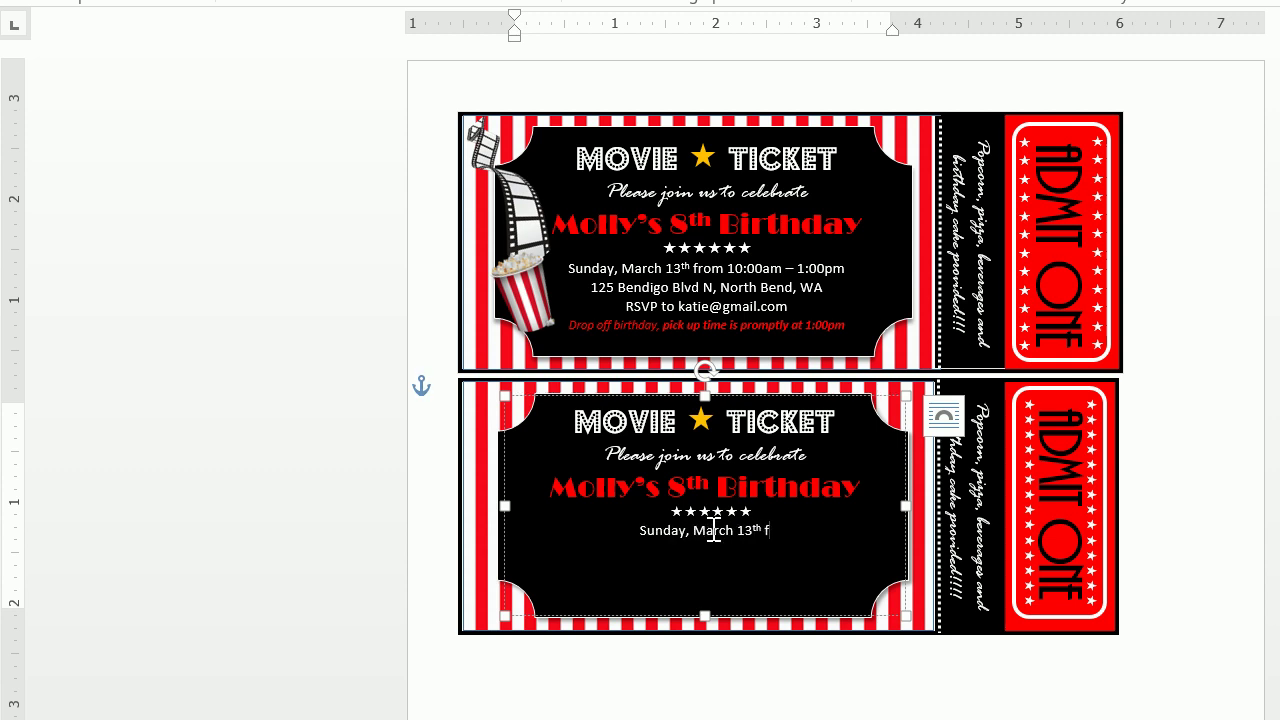
text(rom 10:0)
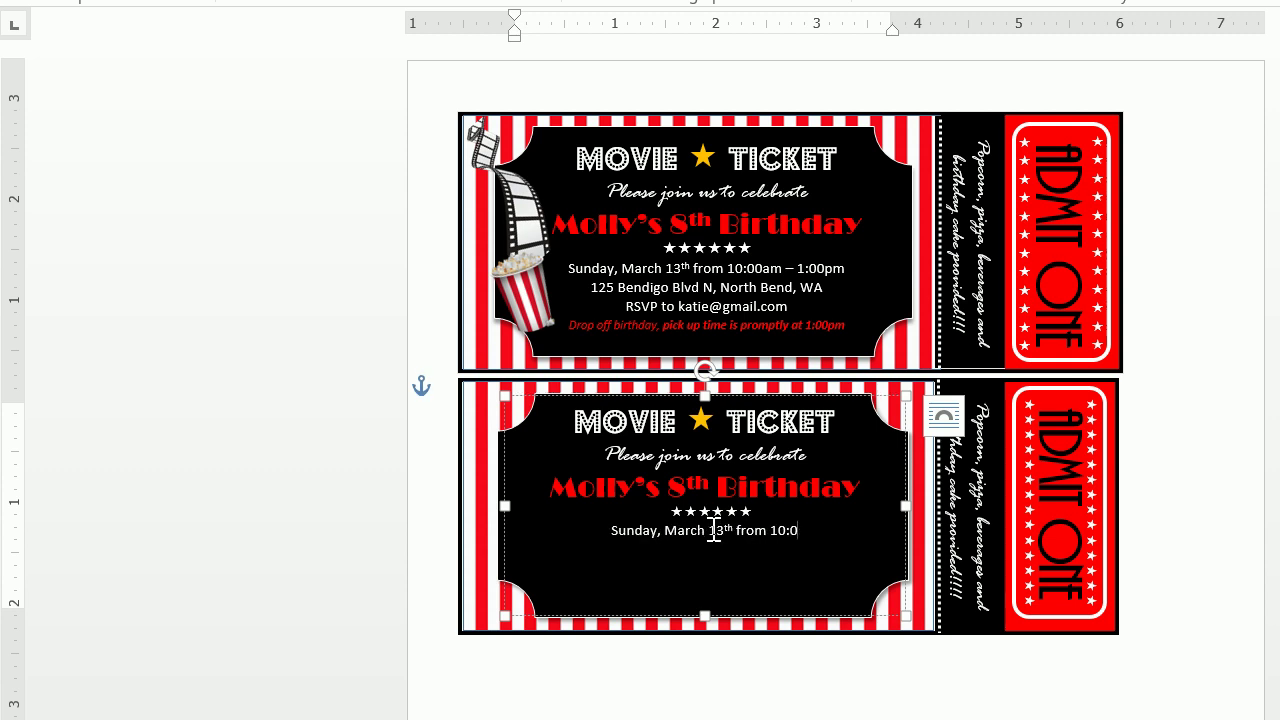
text(0pm - 1)
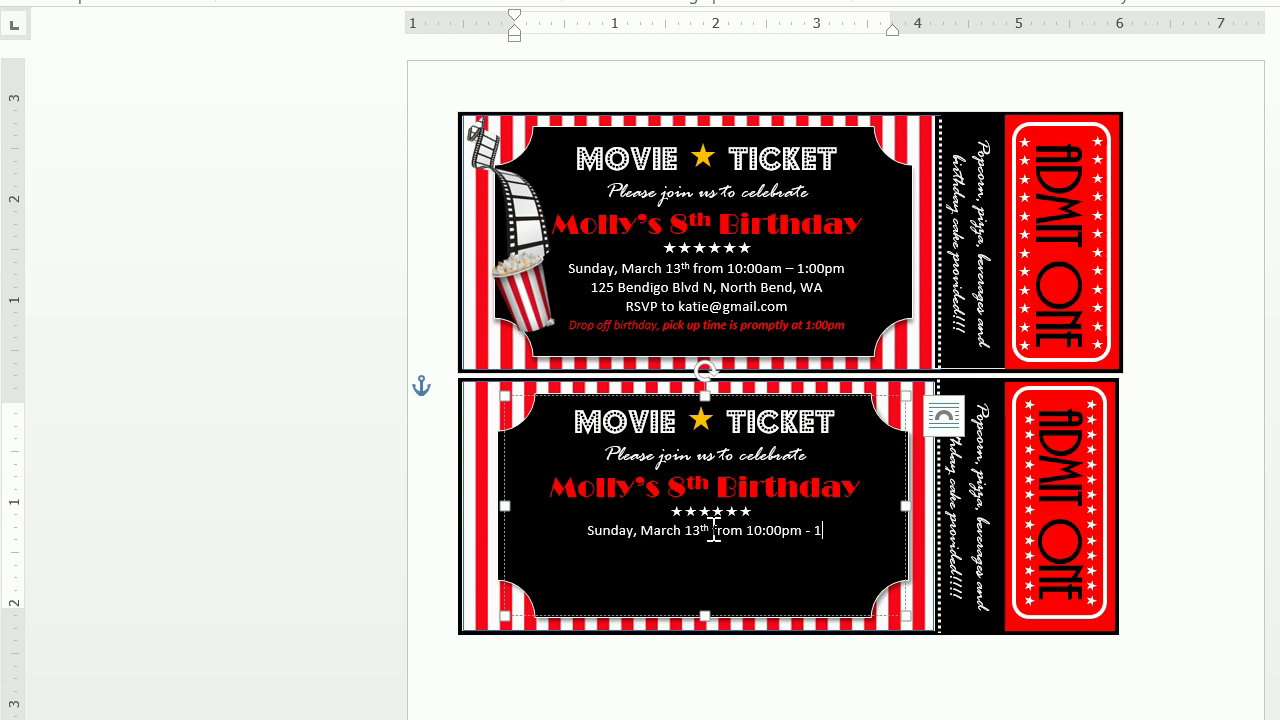
text(:00)
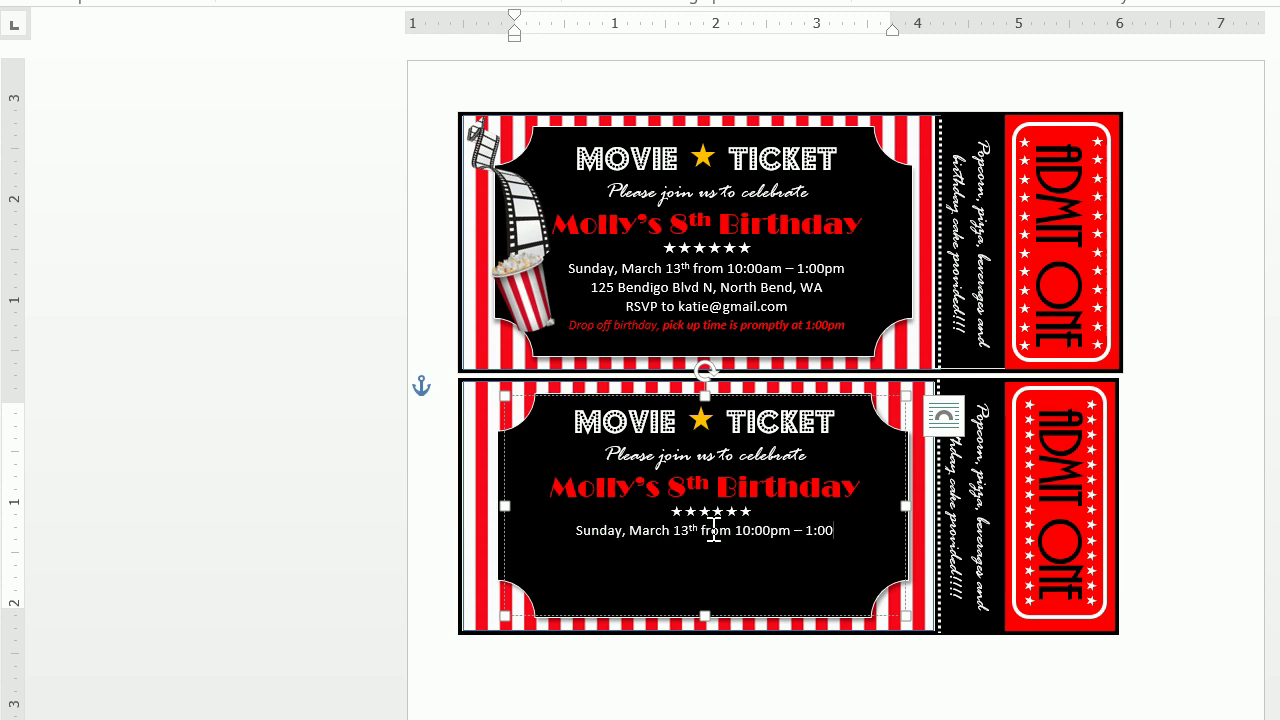
text(pm)
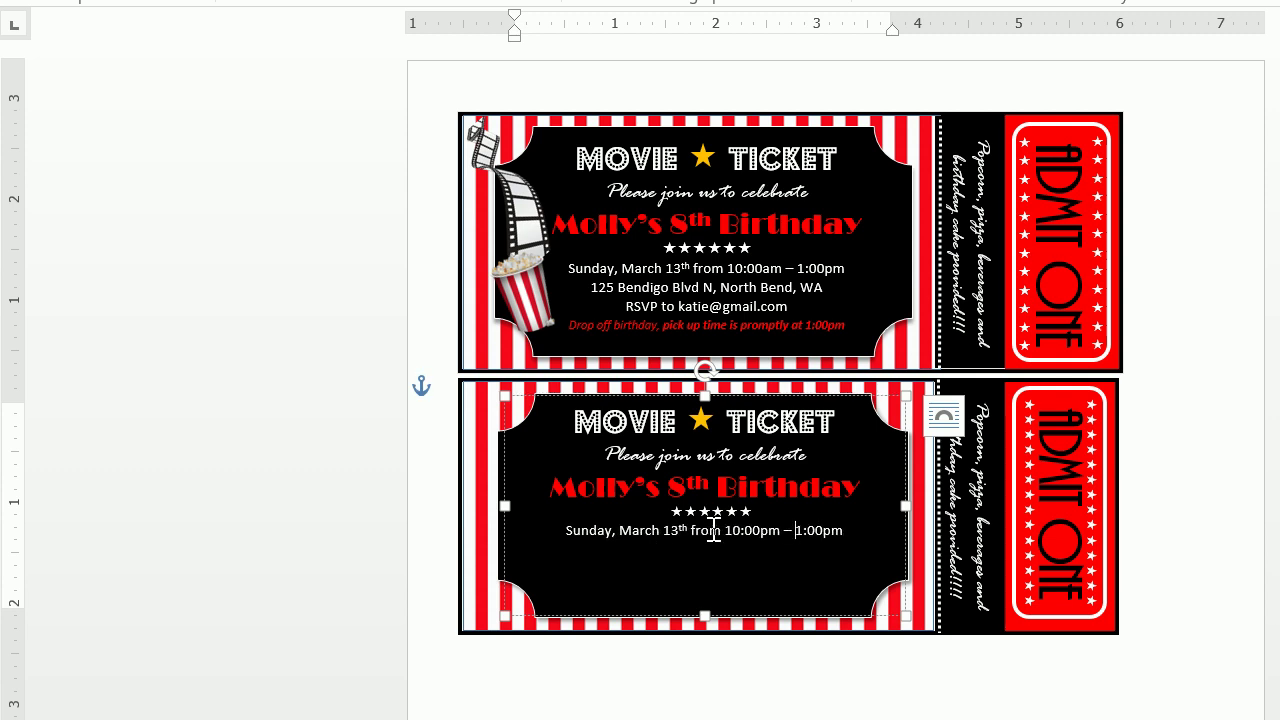
key(BackSpace)
text(a)
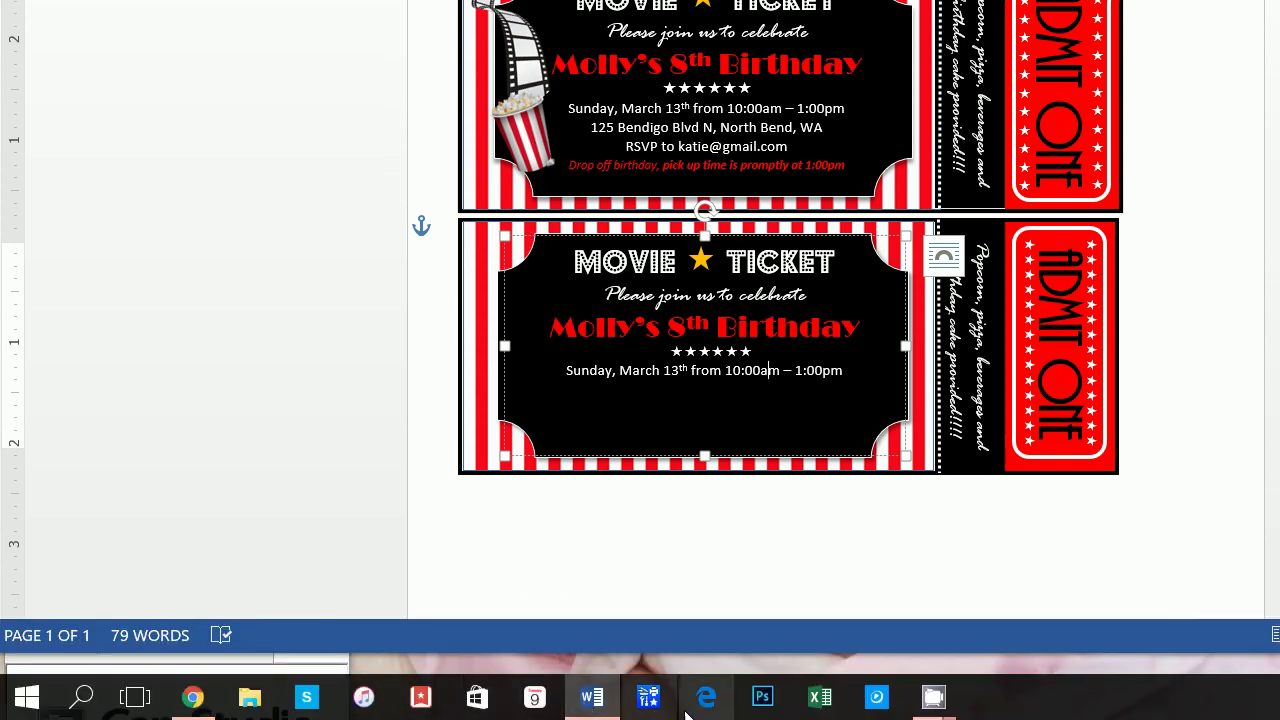
Switch to the Edge browser and search Google for "popcorn .png", showing the image results.
click(704, 698)
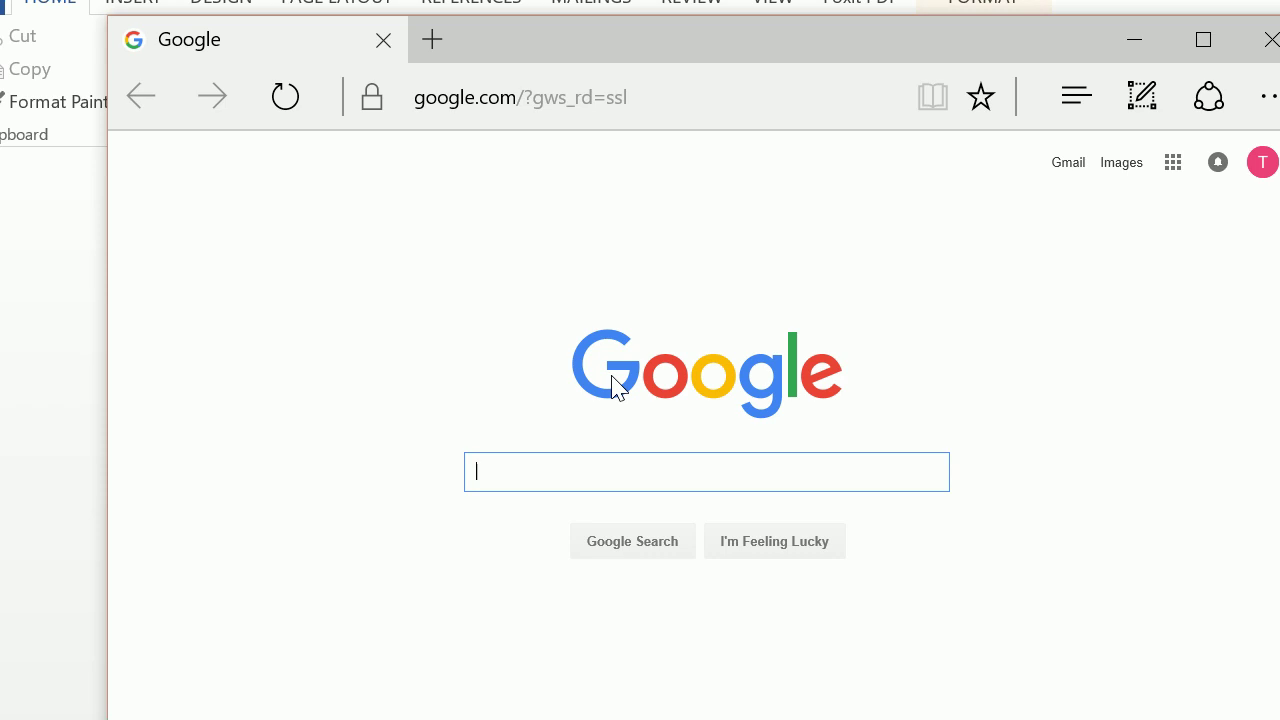
text(pop)
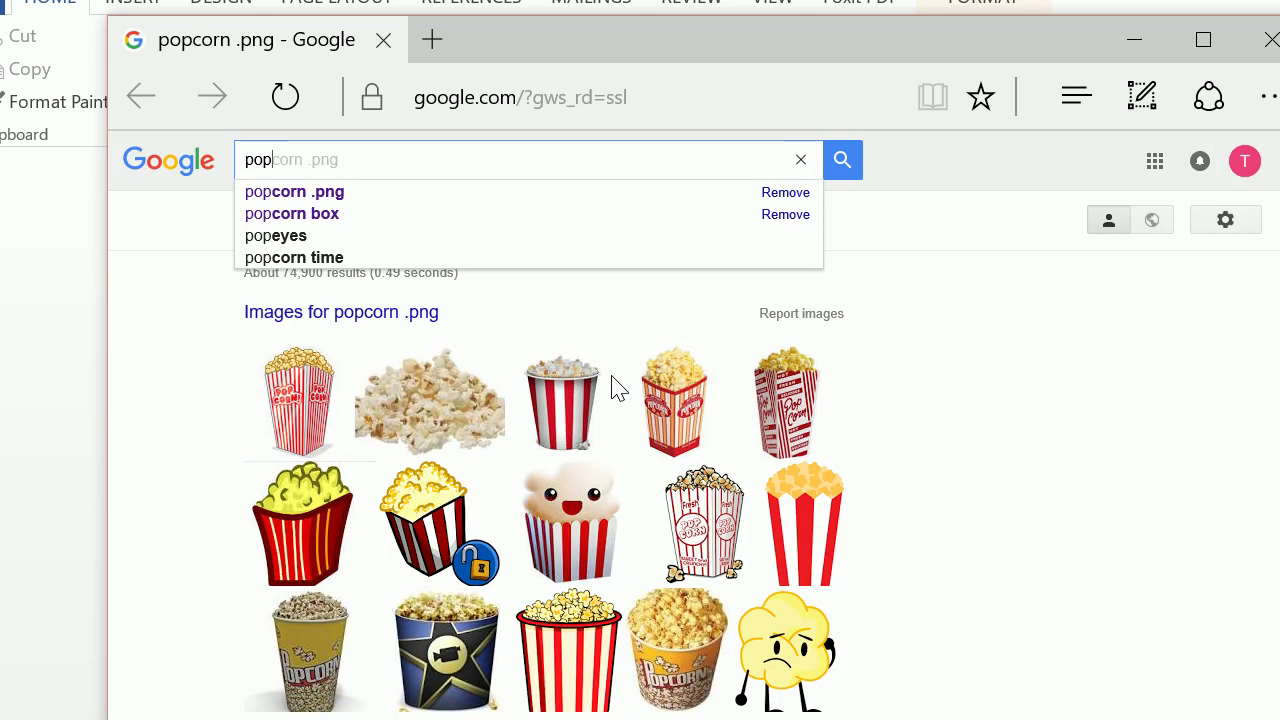
text(cor)
key(BackSpace)
text(cor)
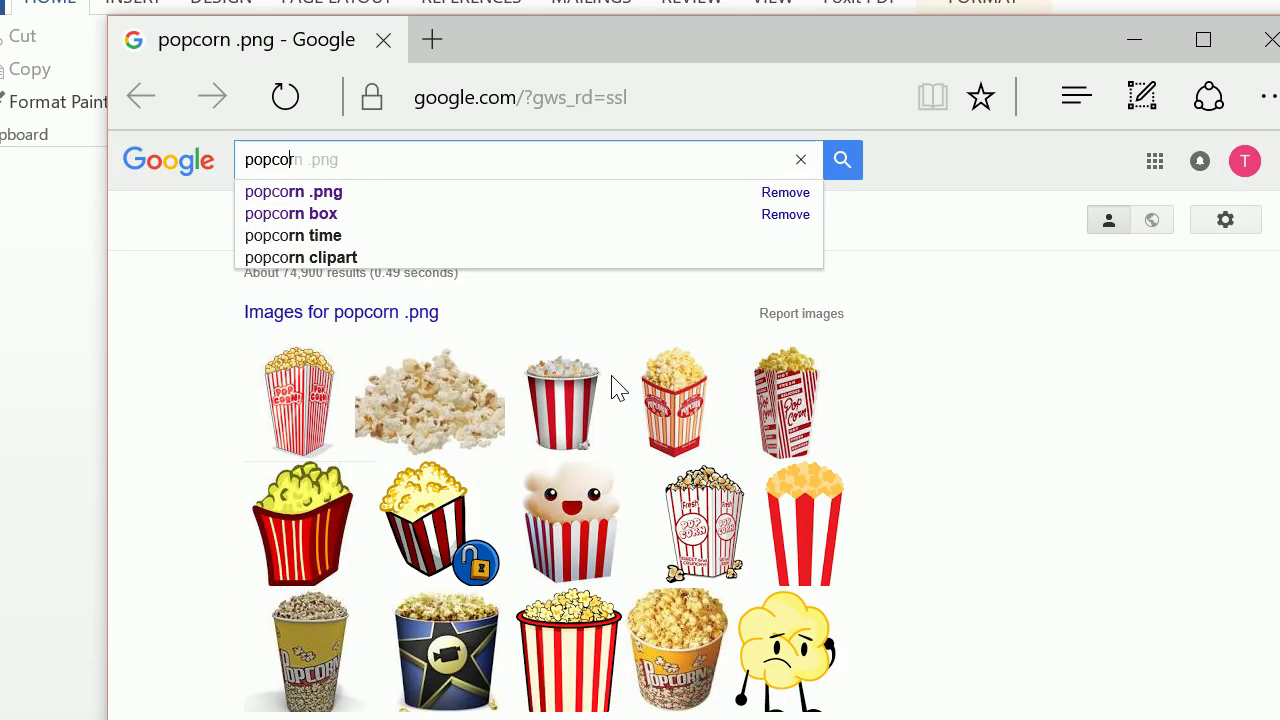
text(n .p)
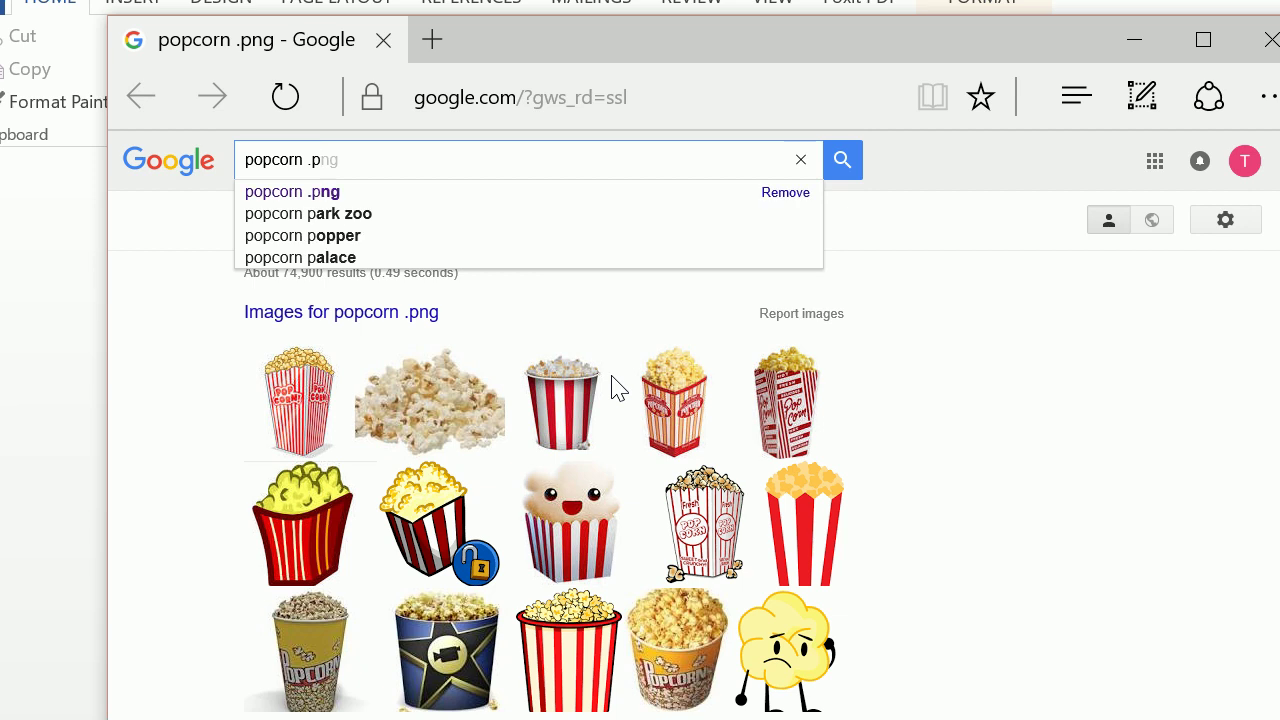
text(ng)
key(Return)
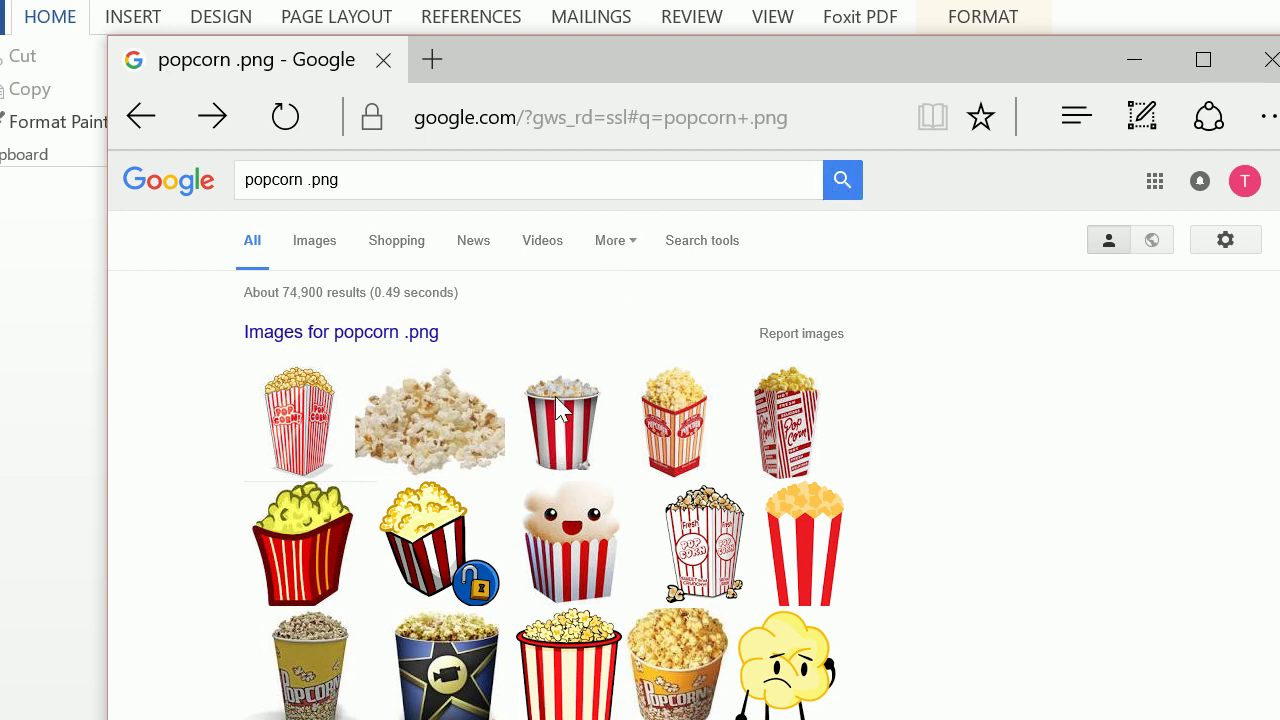
click(333, 240)
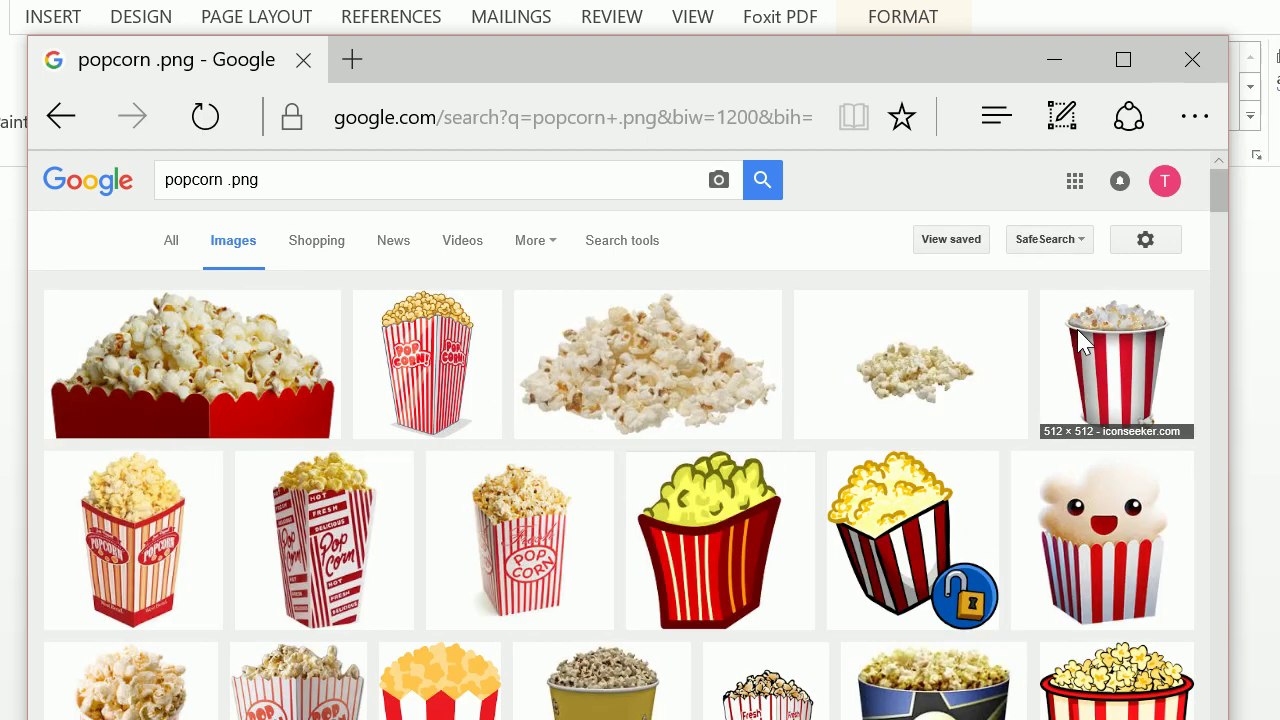
Save the red-and-white striped popcorn bucket image from iconseeker.com as the PNG file popcorn-2, replacing the existing file.
click(1085, 345)
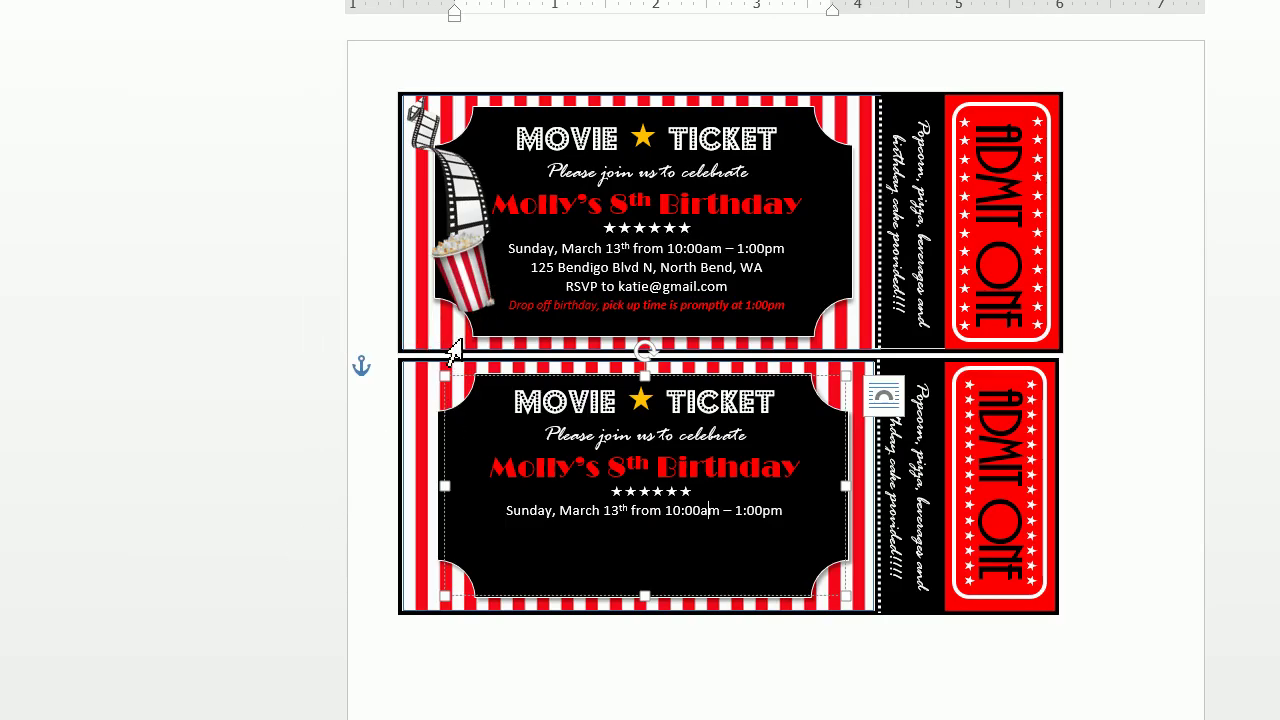
scroll(775, 340, down, 2)
click(646, 697)
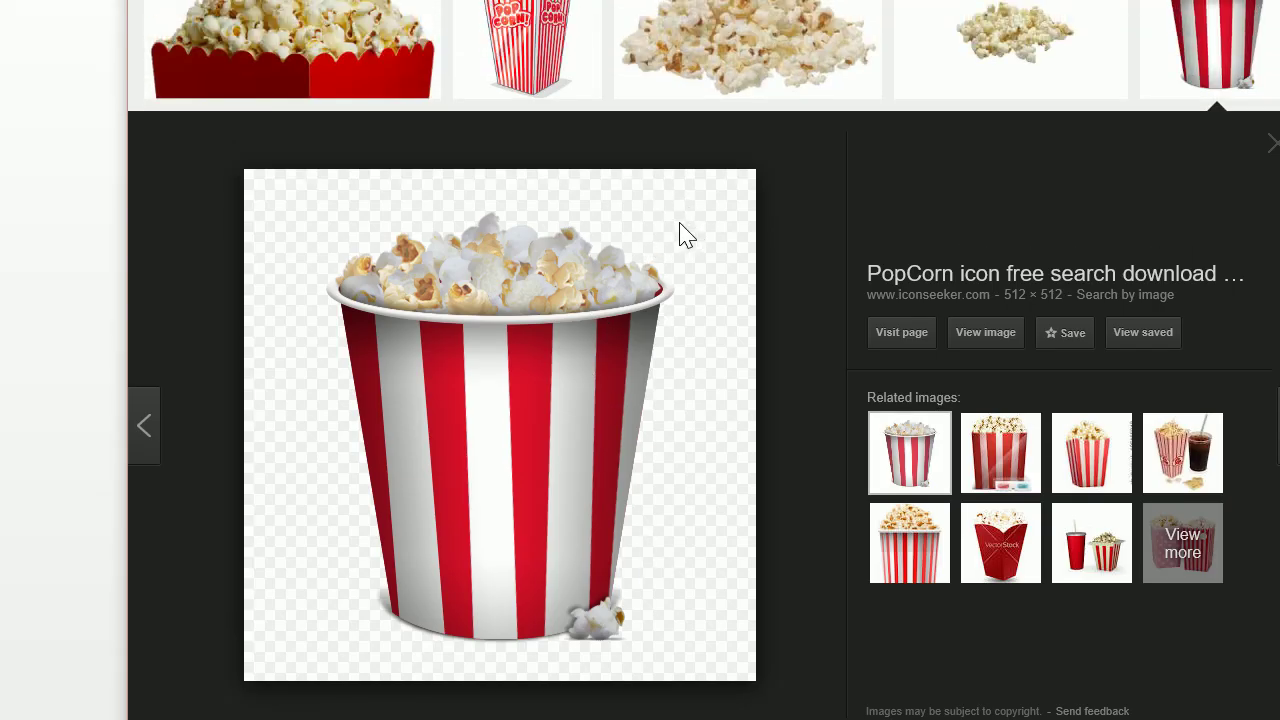
right_click(587, 290)
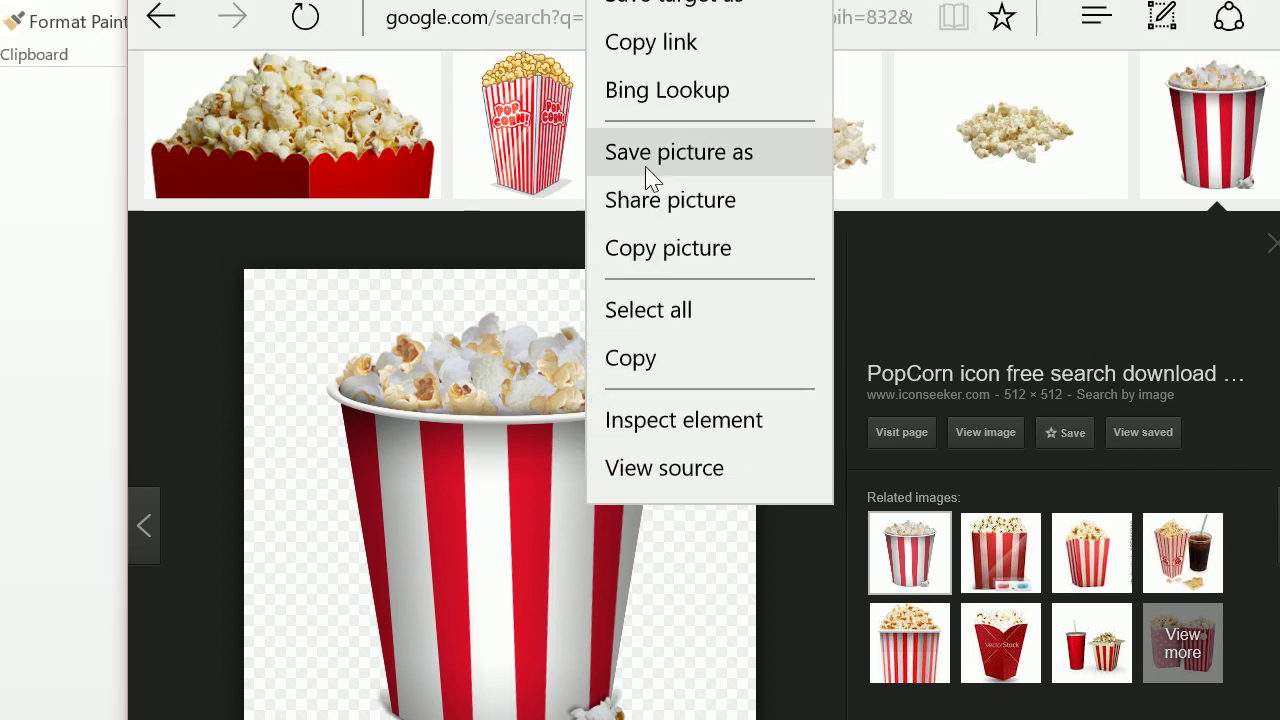
click(650, 78)
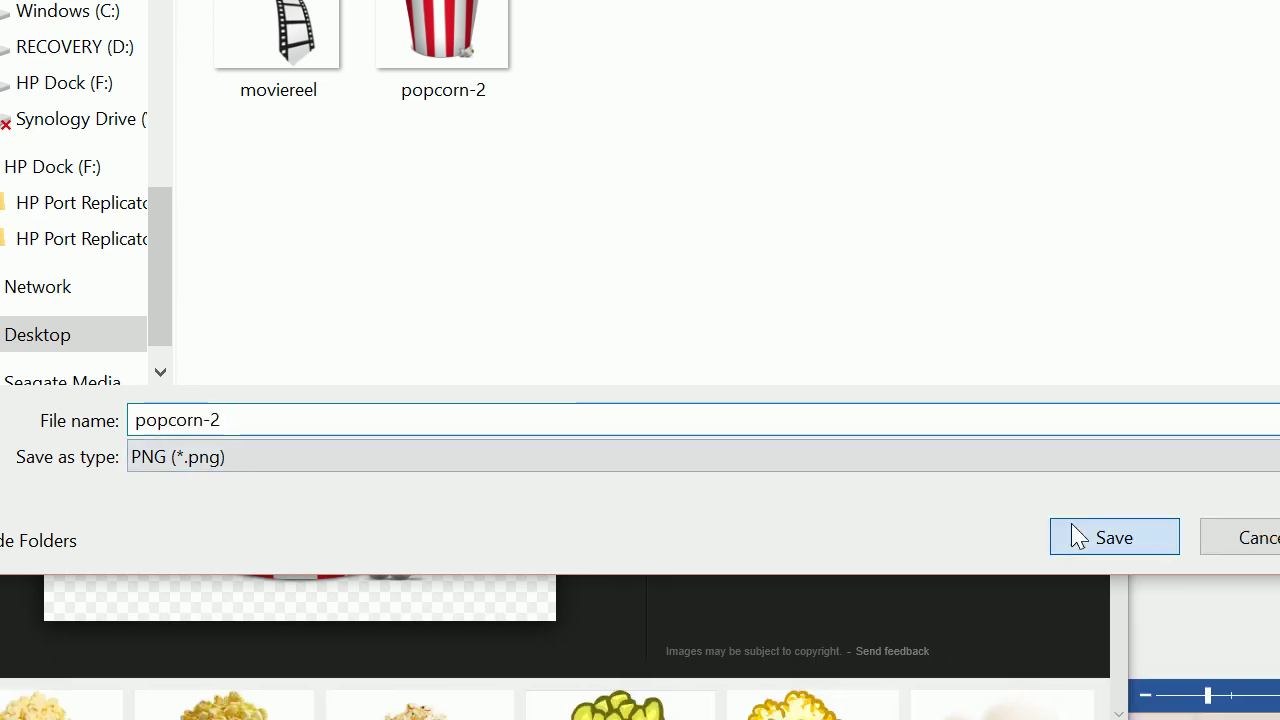
click(1180, 597)
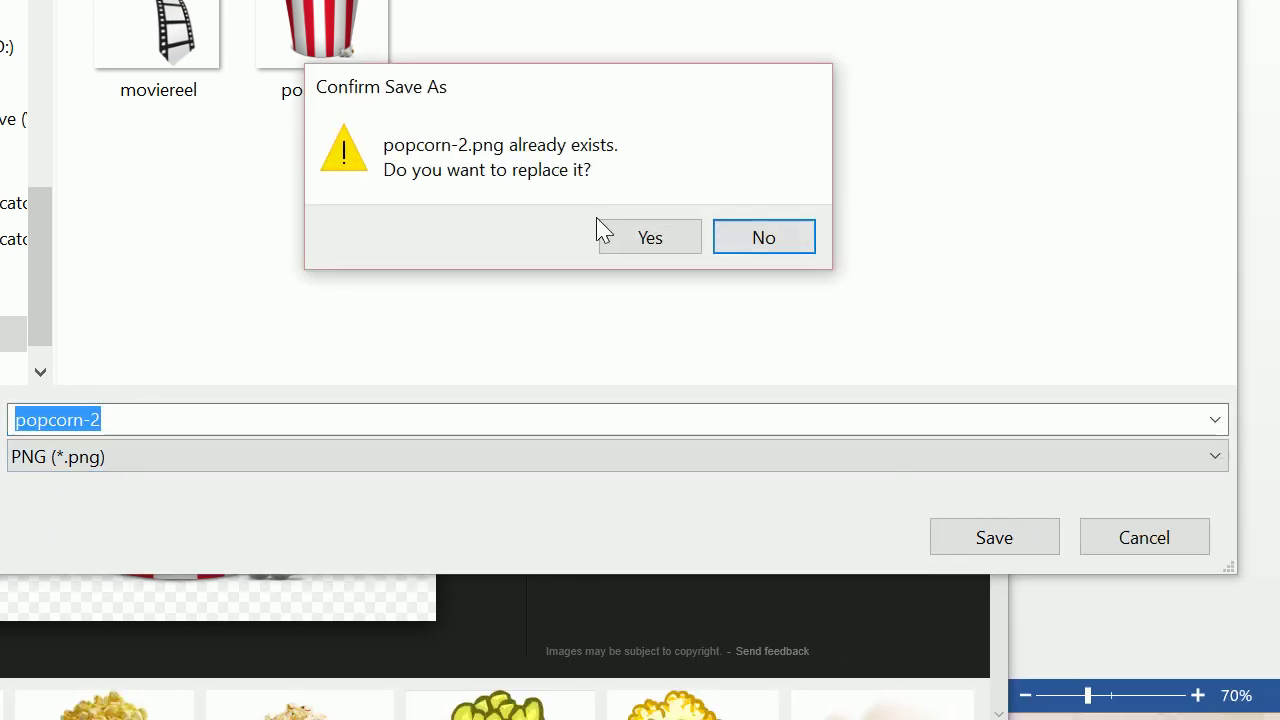
click(648, 238)
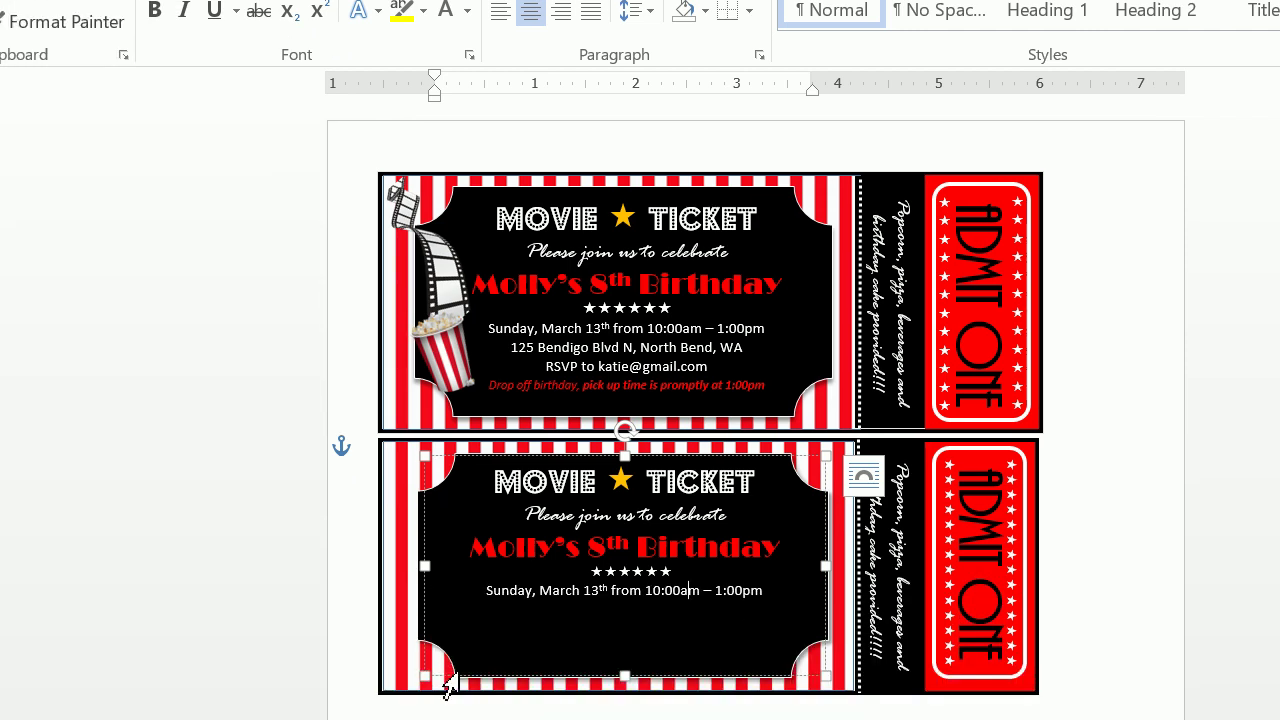
Insert the popcorn-2 picture from file into the document outside the ticket's text box.
click(448, 642)
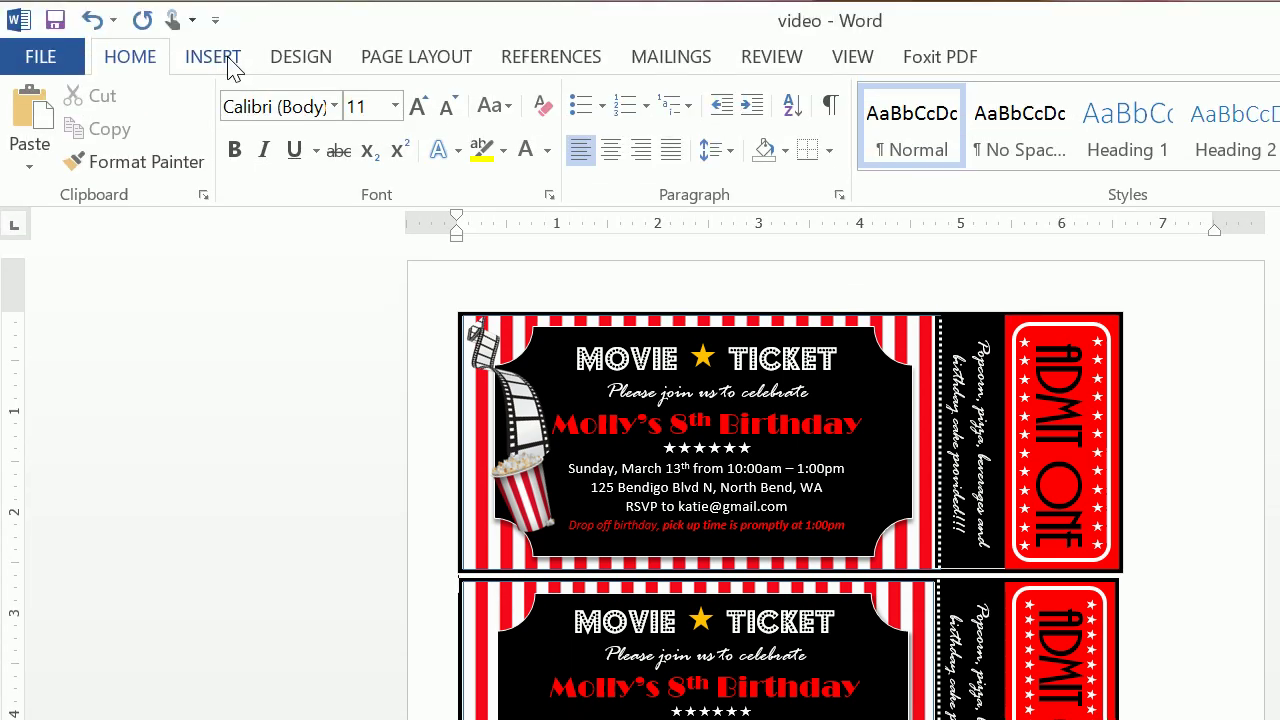
click(213, 57)
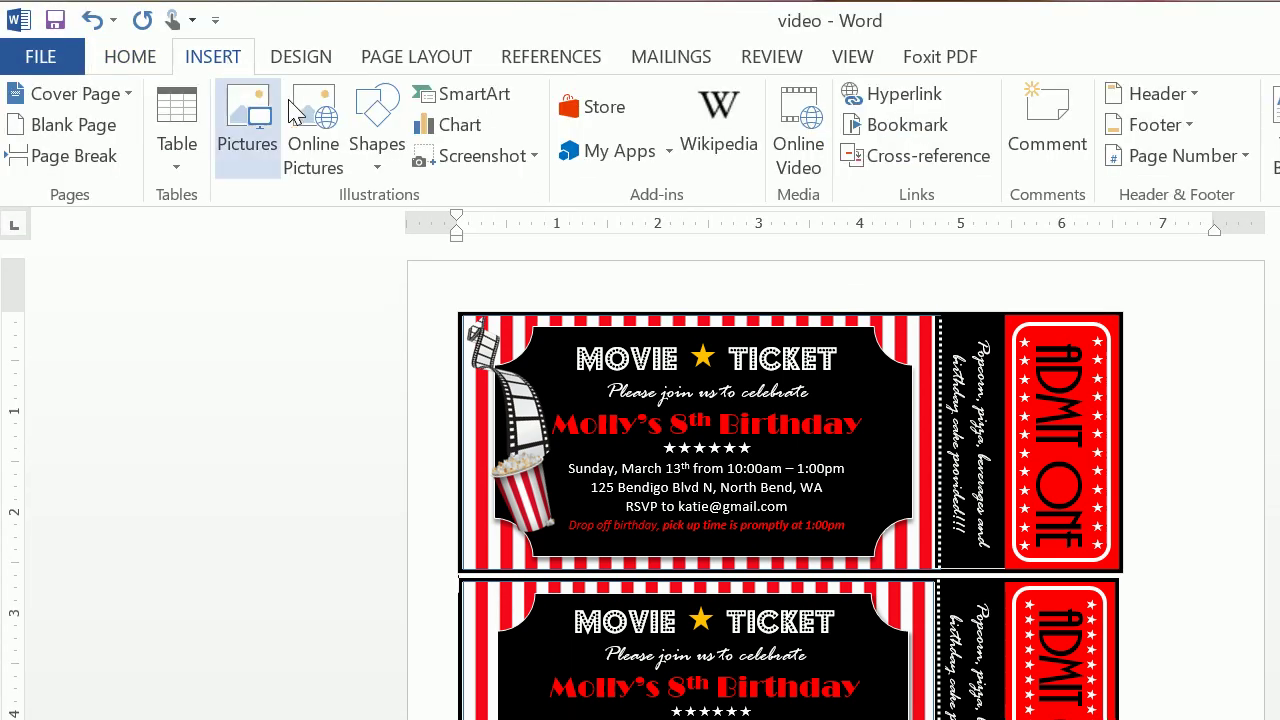
click(380, 140)
click(250, 125)
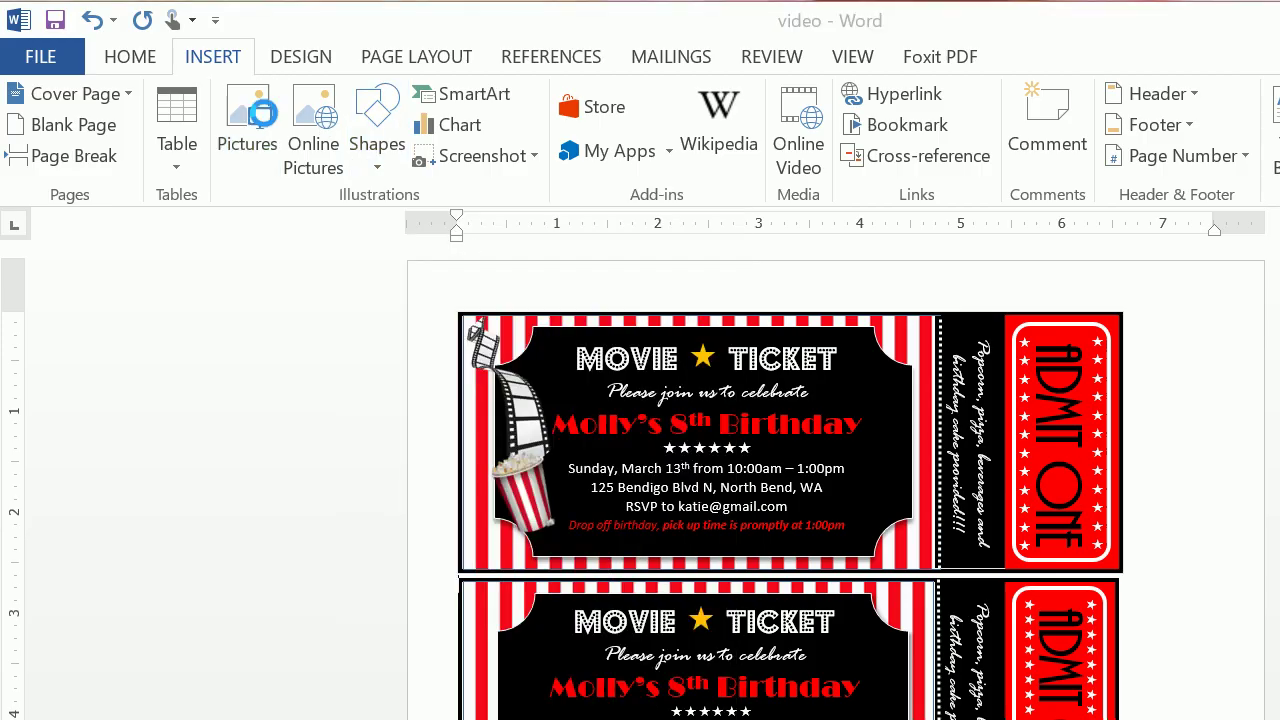
click(527, 265)
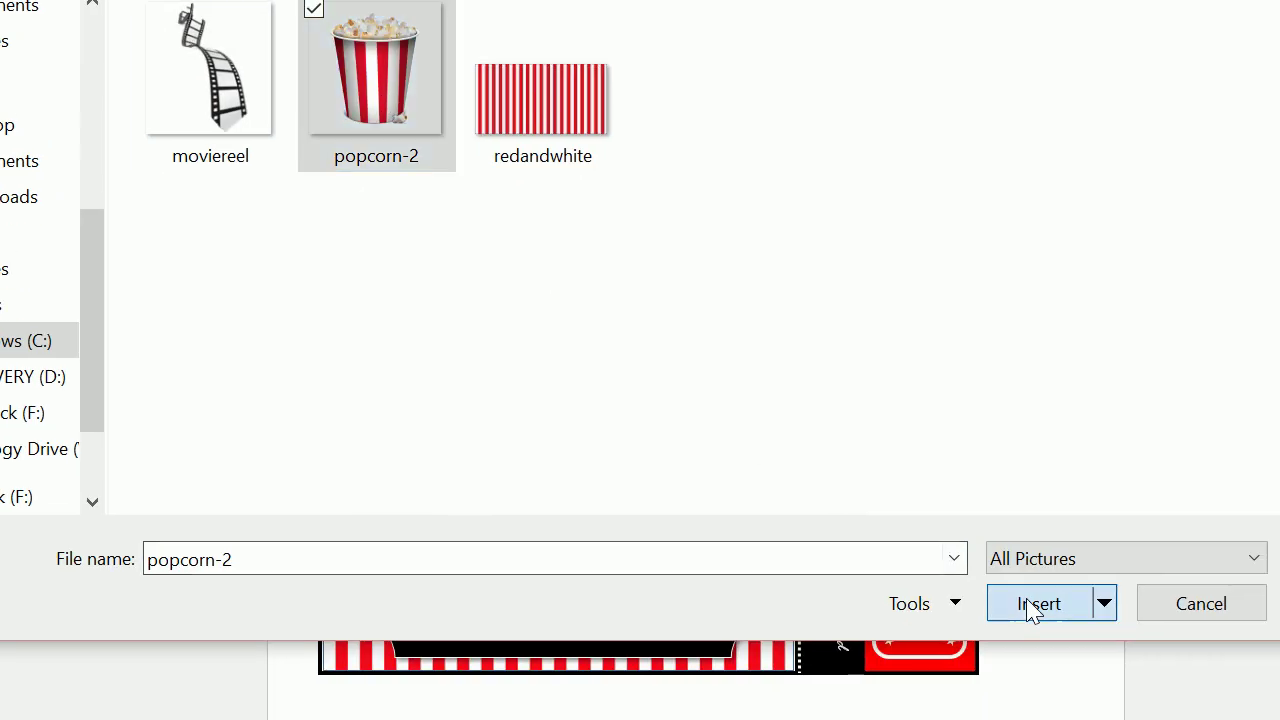
click(1134, 698)
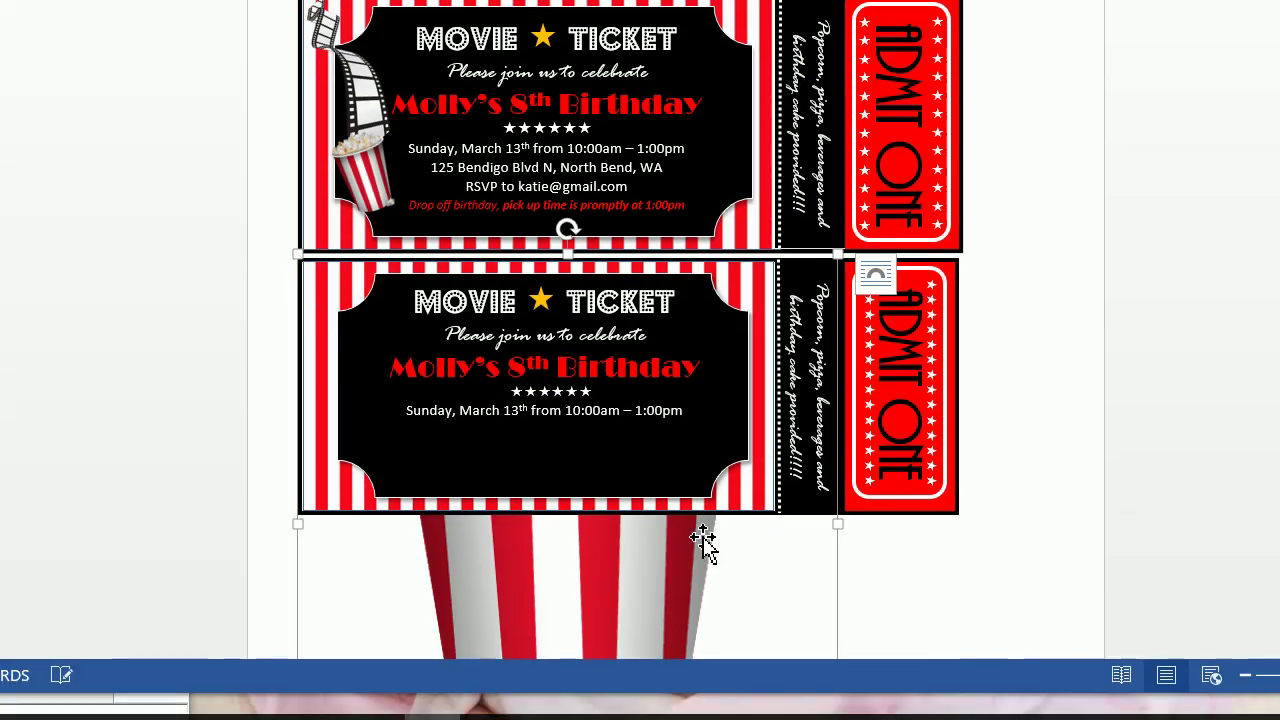
Set the popcorn bucket picture's text wrapping to In Front of Text.
scroll(703, 540, down, 3)
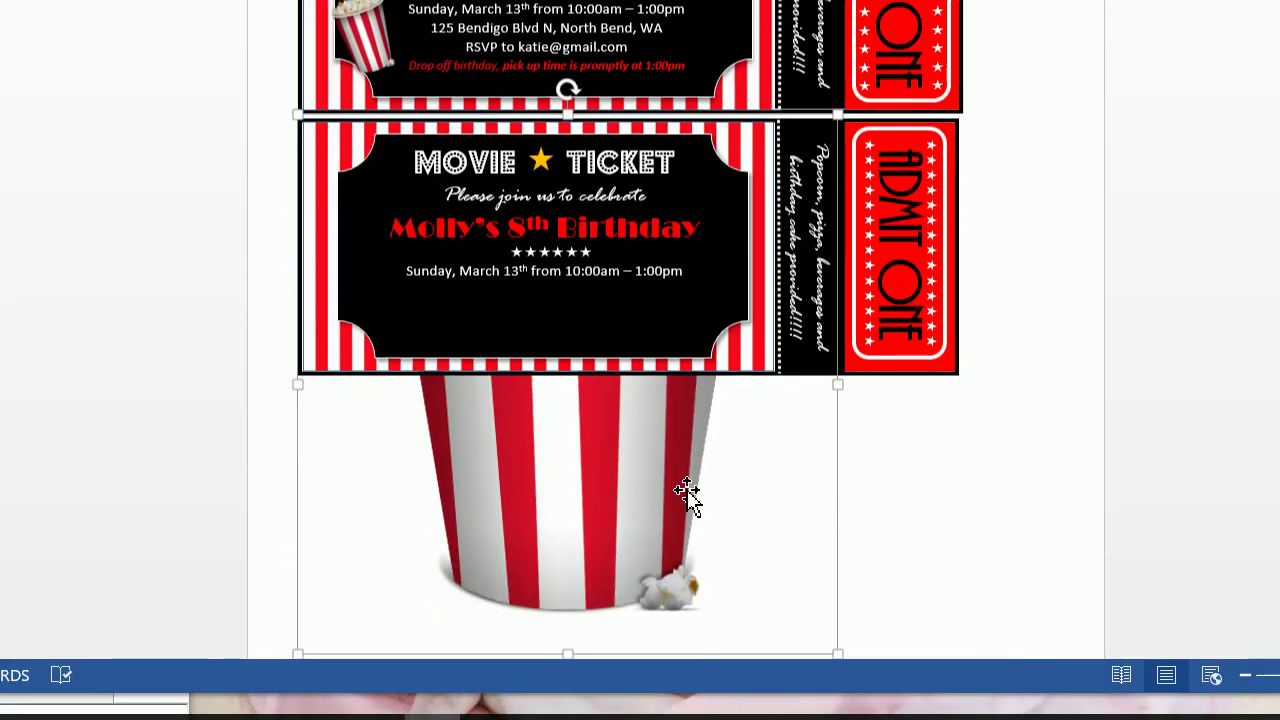
right_click(626, 475)
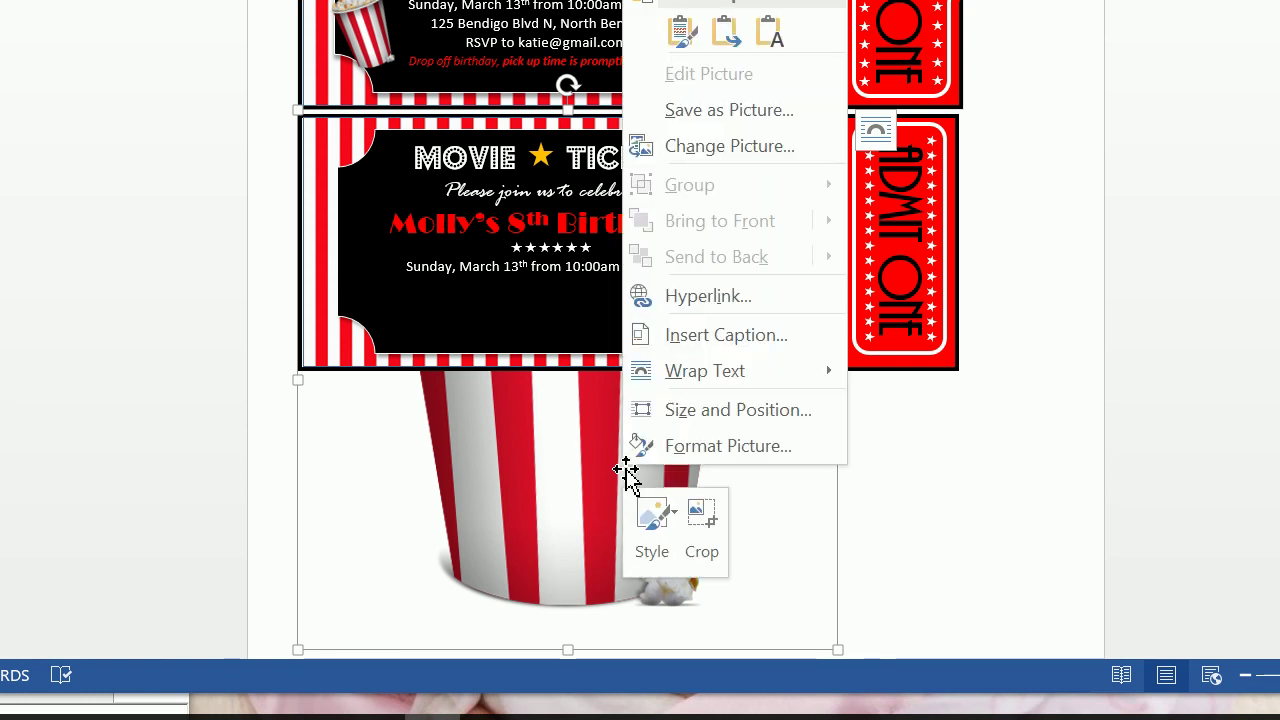
mouse_move(763, 385)
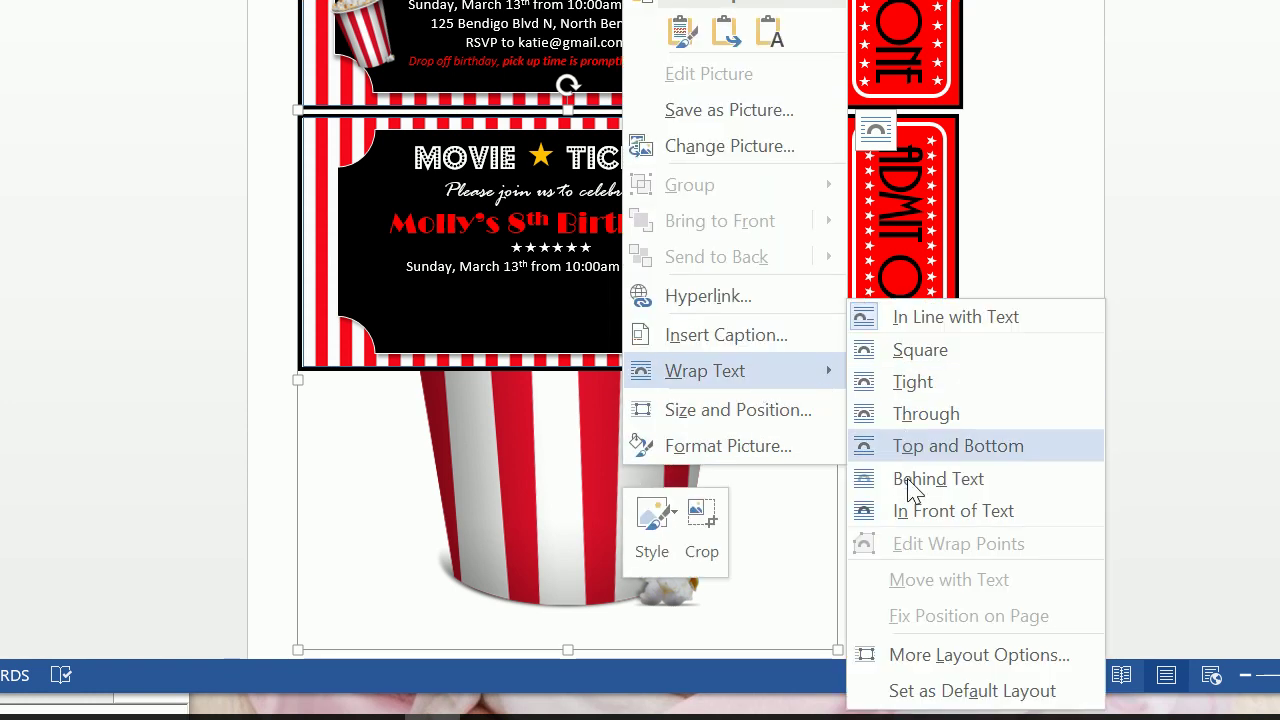
click(910, 512)
Shrink the popcorn bucket picture to about 1.1 inches wide over the upper-left corner of the lower ticket.
scroll(751, 491, down, 3)
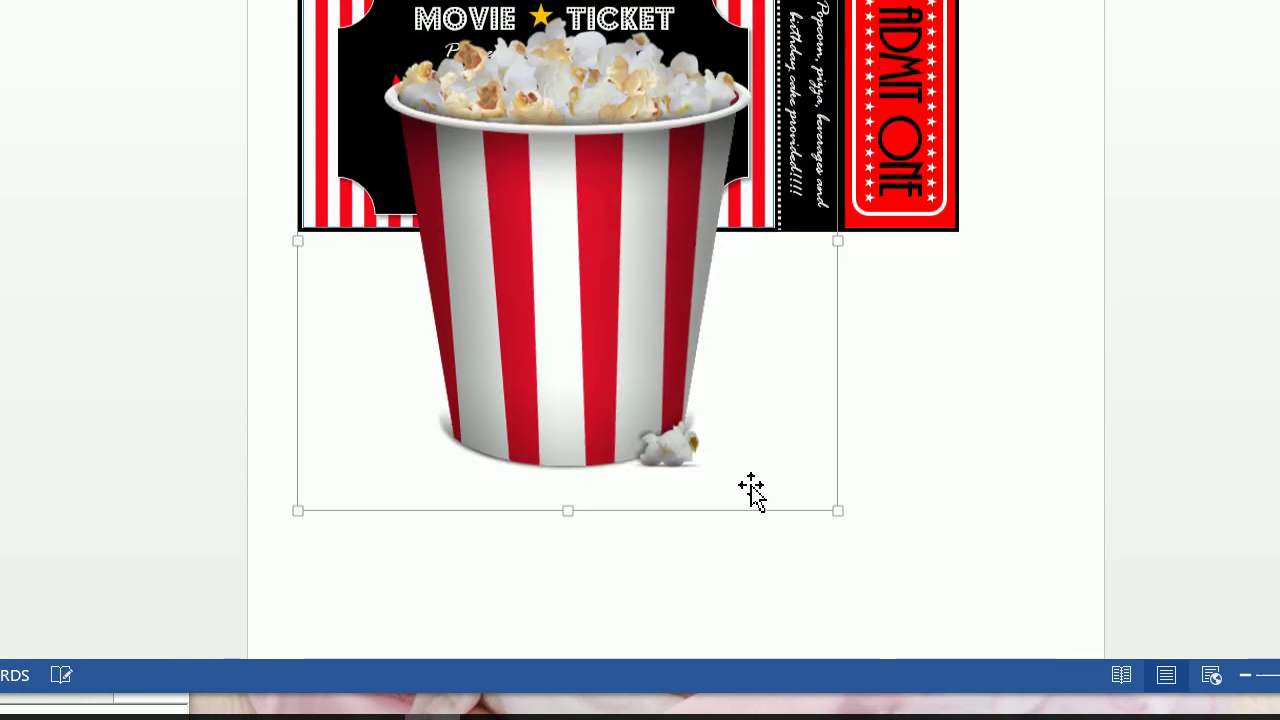
drag(835, 503, 495, 163)
drag(401, 220, 416, 172)
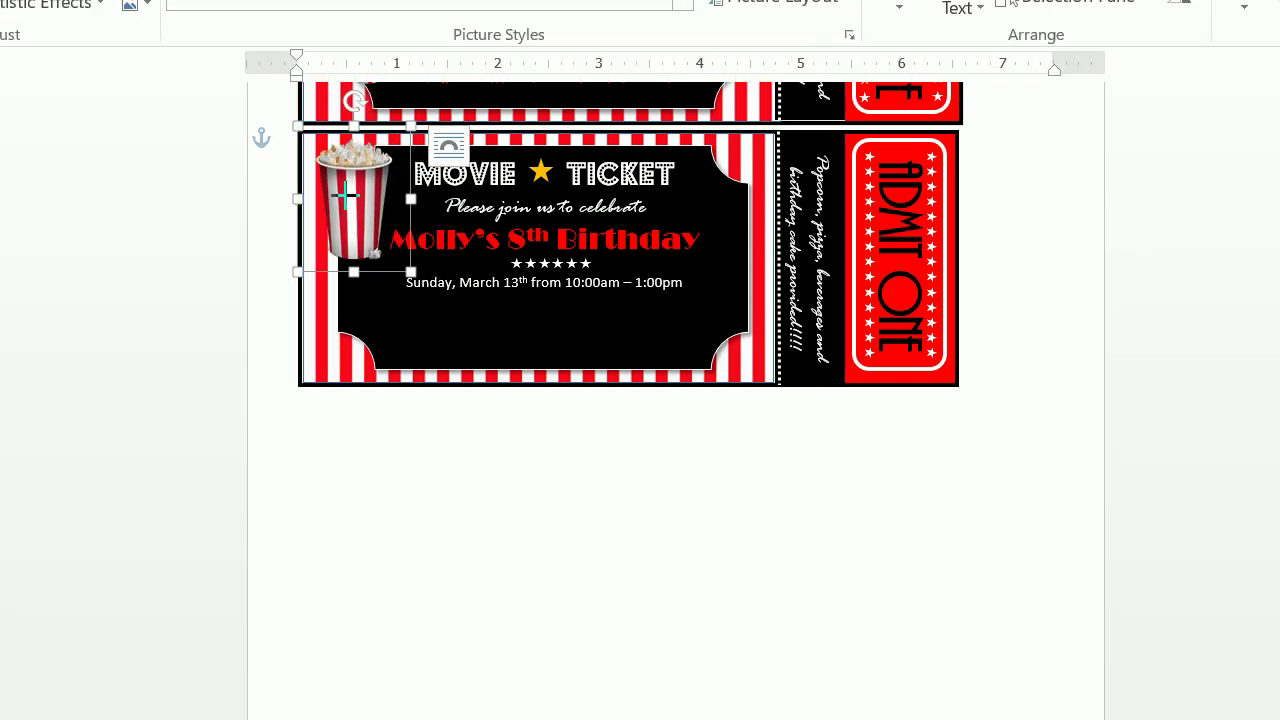
Tilt the popcorn bucket slightly counterclockwise, move it to the lower ticket's lower-left corner and scale it down slightly.
scroll(380, 300, up, 5)
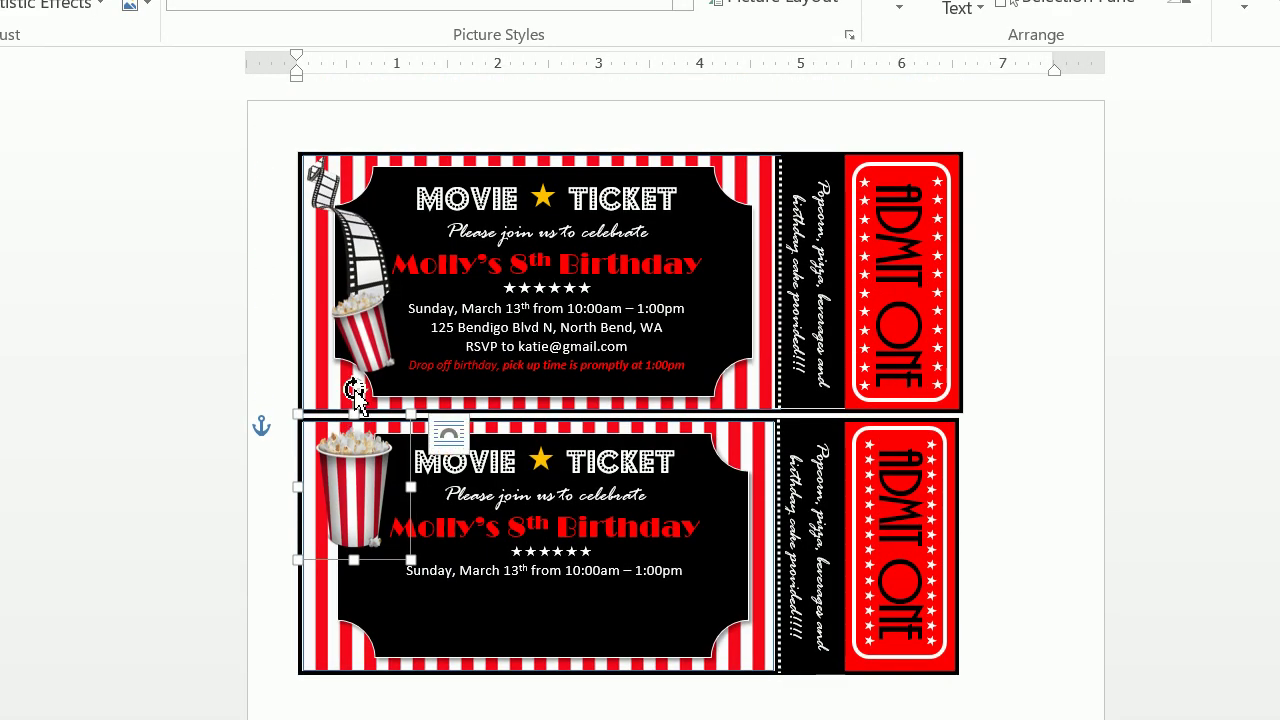
drag(361, 391, 322, 408)
drag(344, 474, 375, 597)
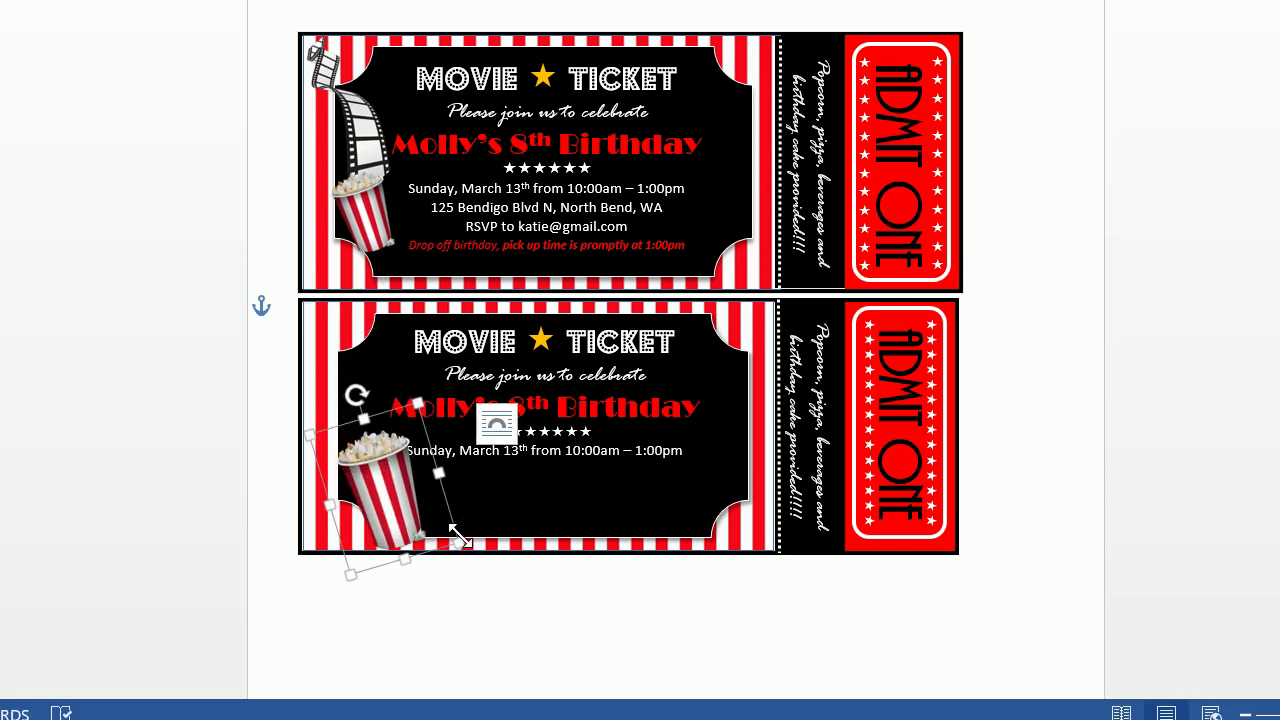
drag(458, 603, 434, 583)
drag(434, 503, 430, 500)
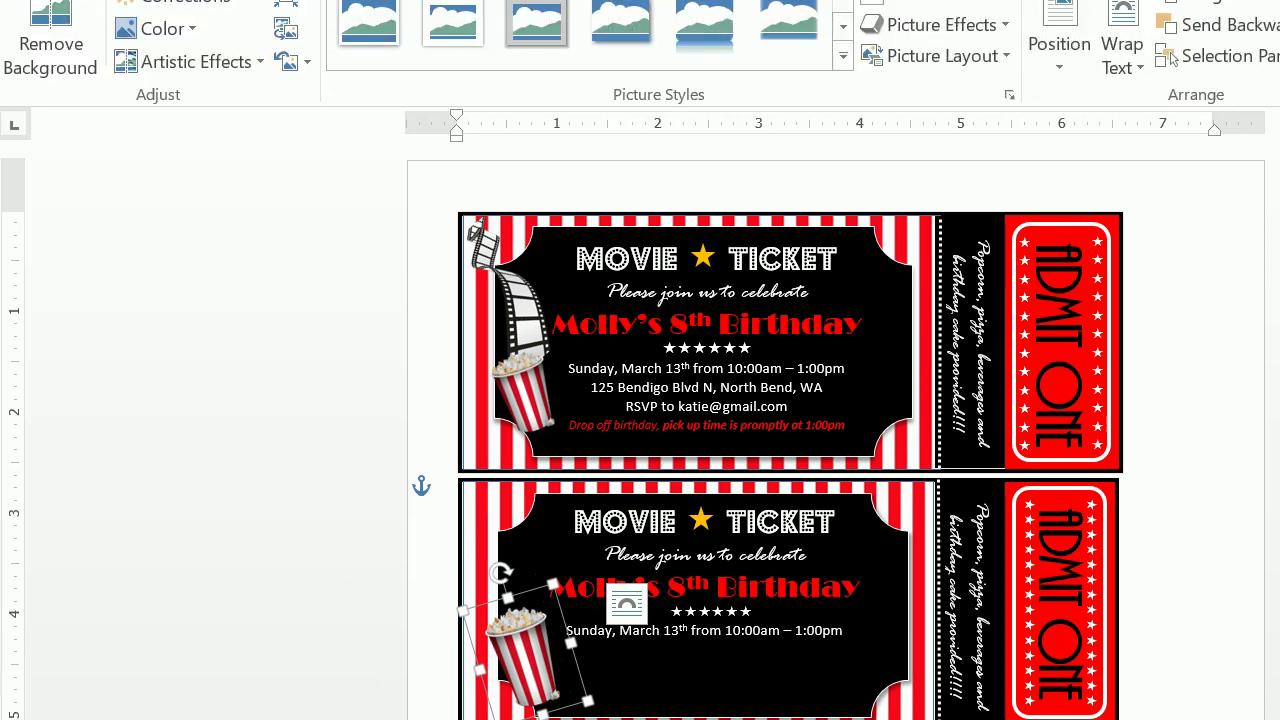
Insert the moviereel picture from file and set its text wrapping to In Front of Text.
click(215, 52)
click(250, 120)
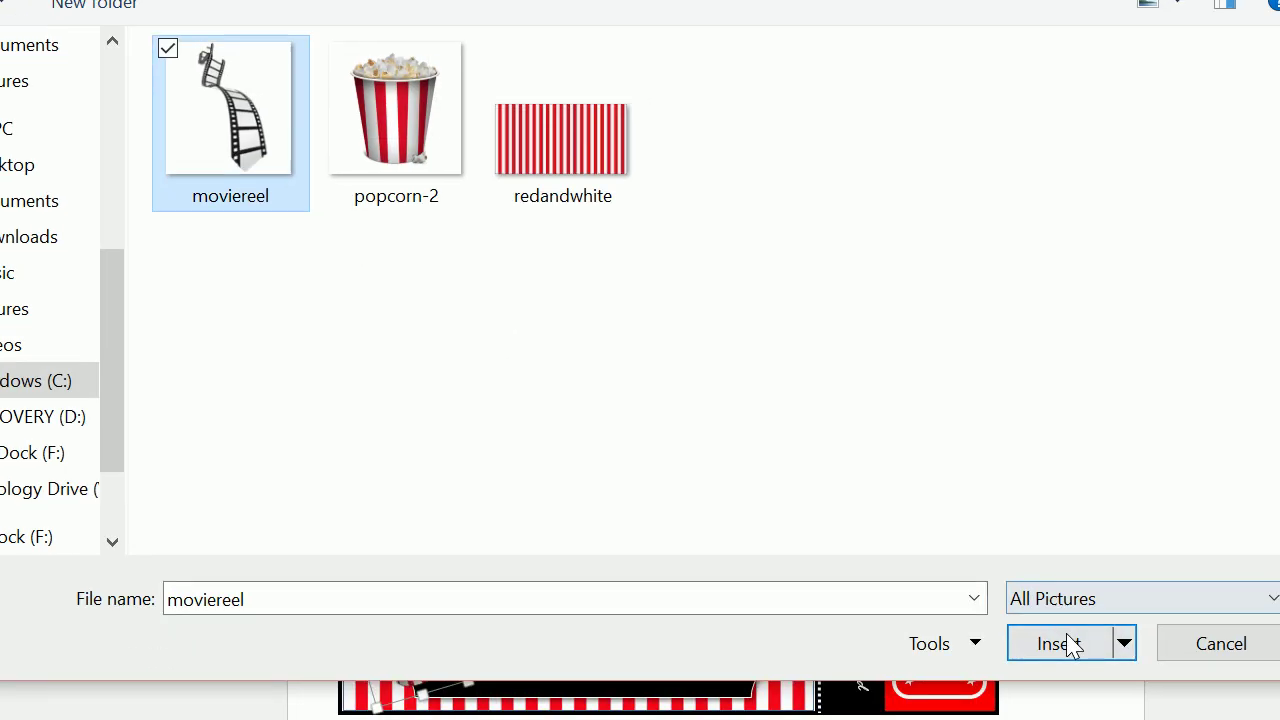
click(1153, 719)
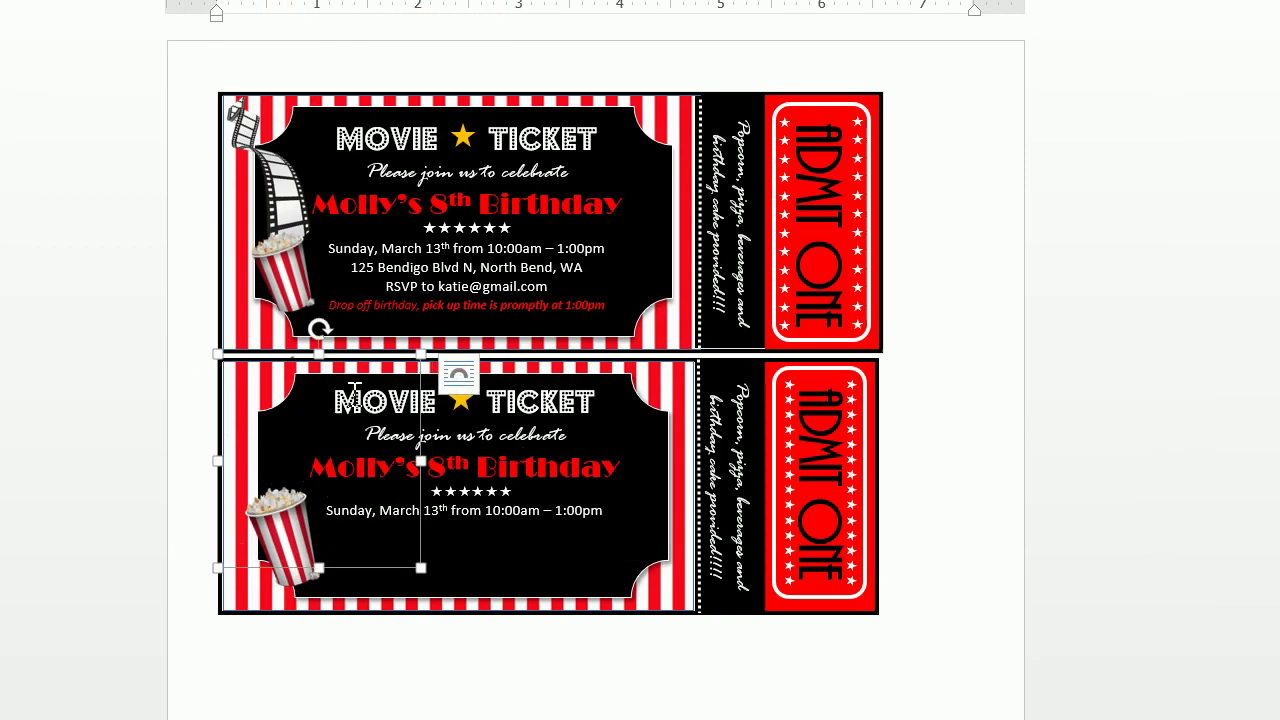
click(458, 374)
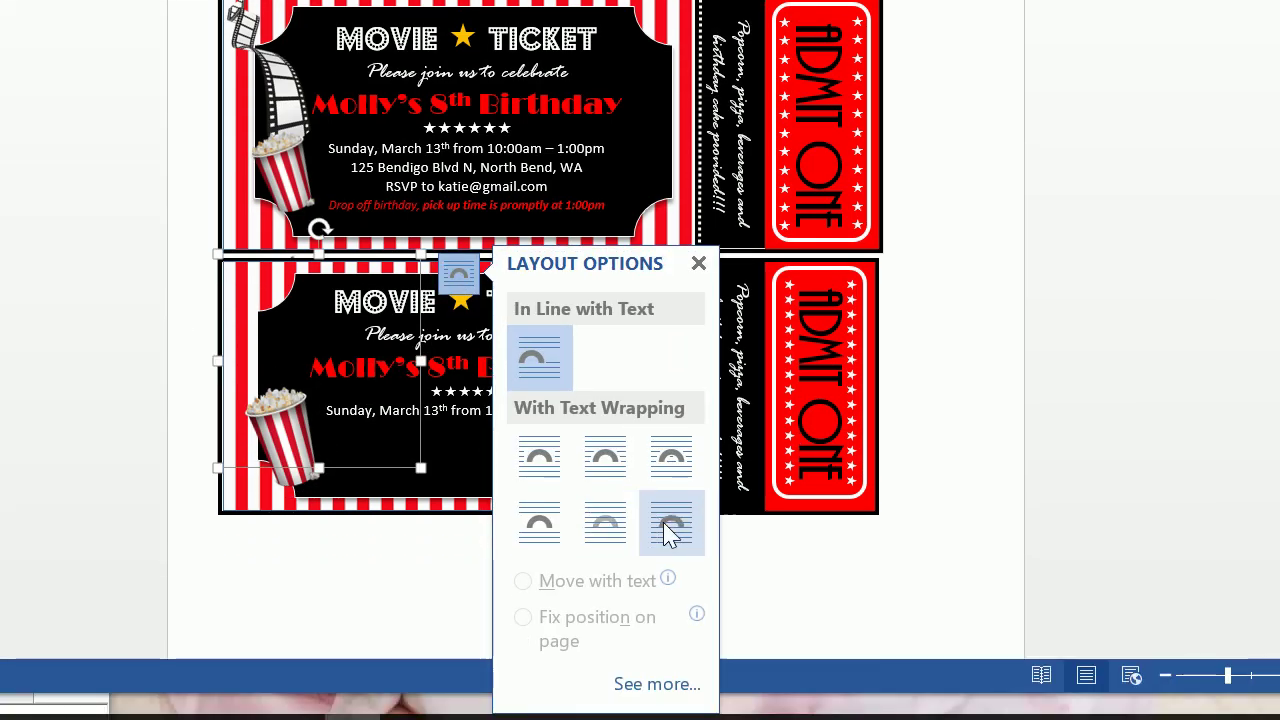
click(670, 533)
Shrink the film strip picture, place it just above the popcorn bucket on the lower ticket and rotate it slightly clockwise.
click(393, 438)
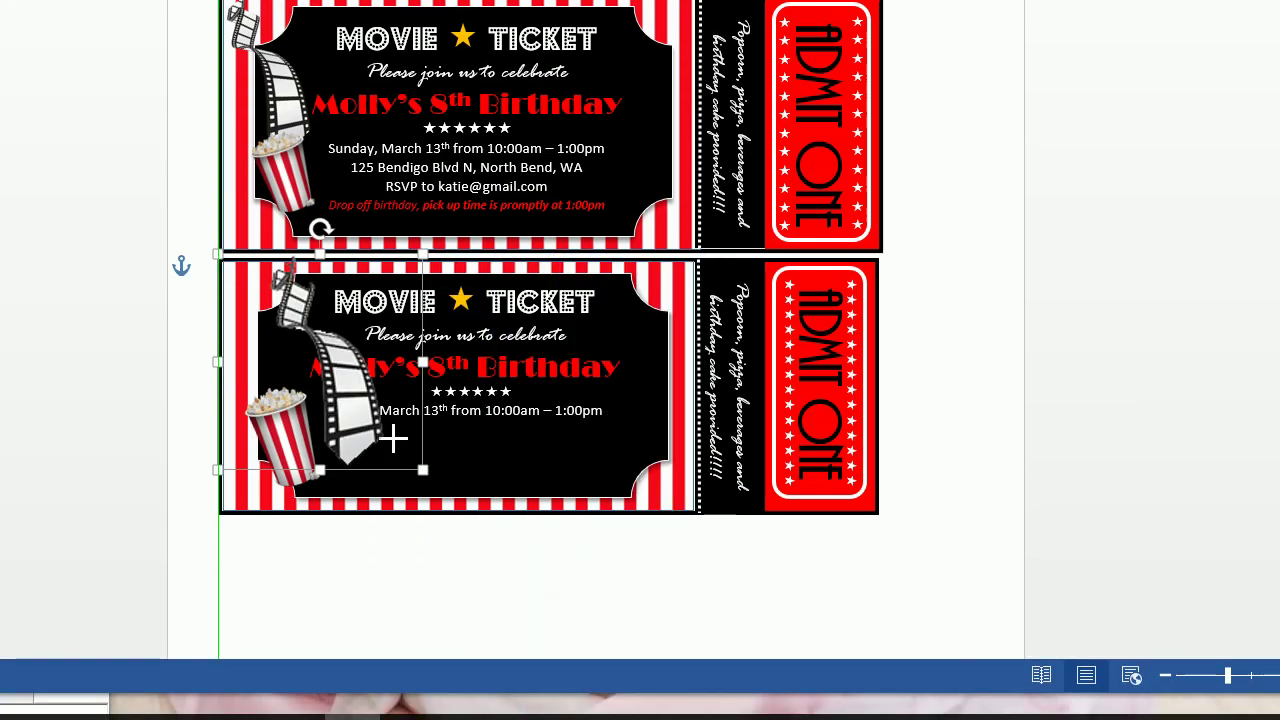
drag(393, 438, 353, 402)
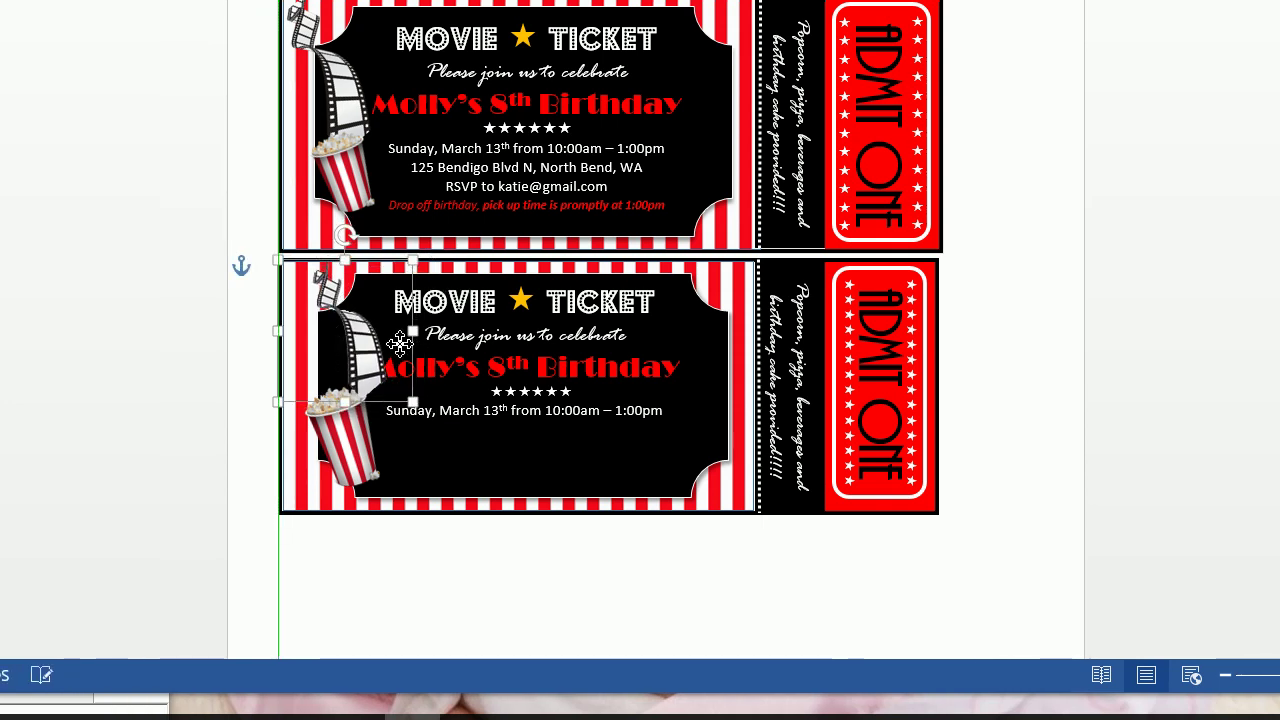
drag(400, 343, 375, 350)
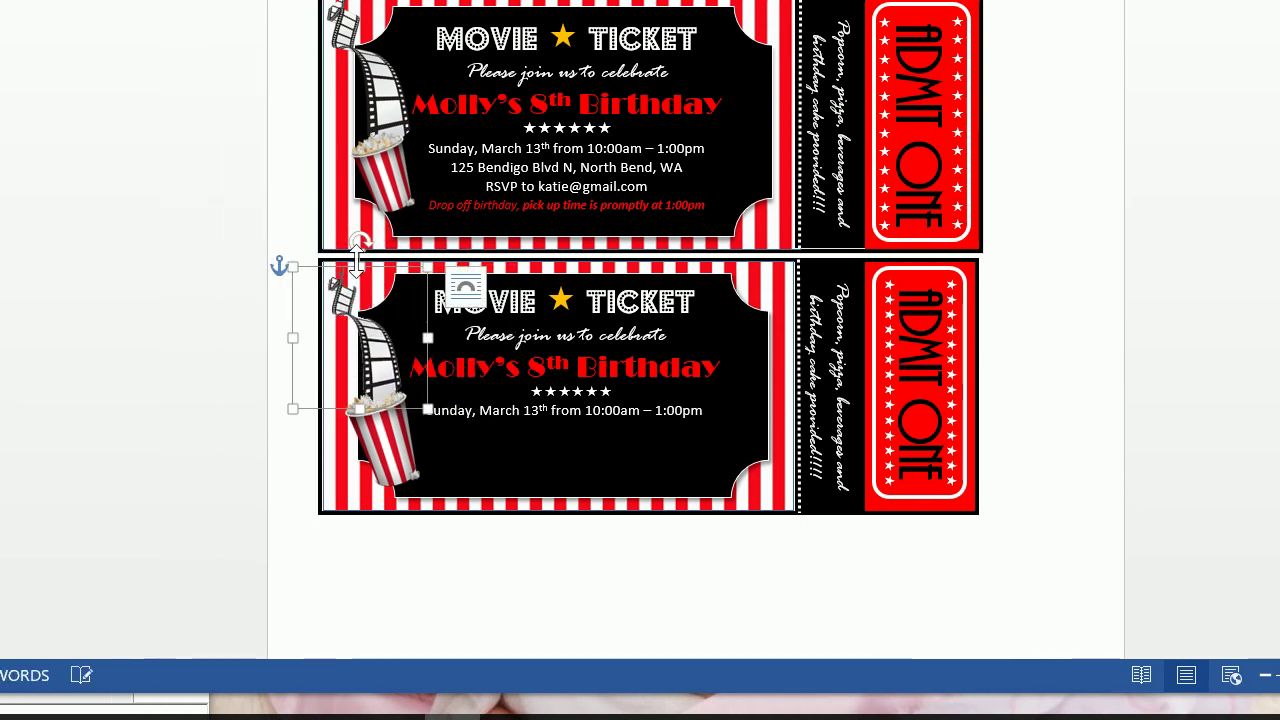
drag(362, 244, 374, 249)
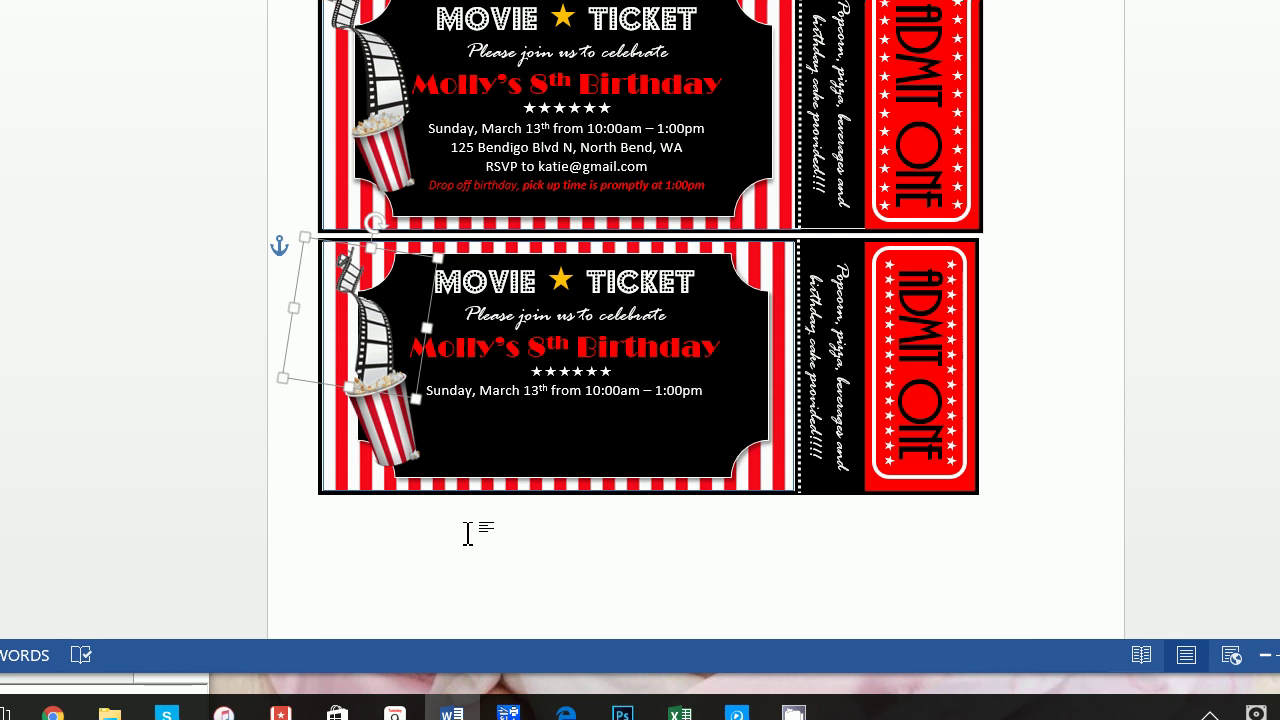
click(467, 533)
Bring the lower ticket's popcorn bucket to the front so it overlaps the end of the film strip.
click(388, 385)
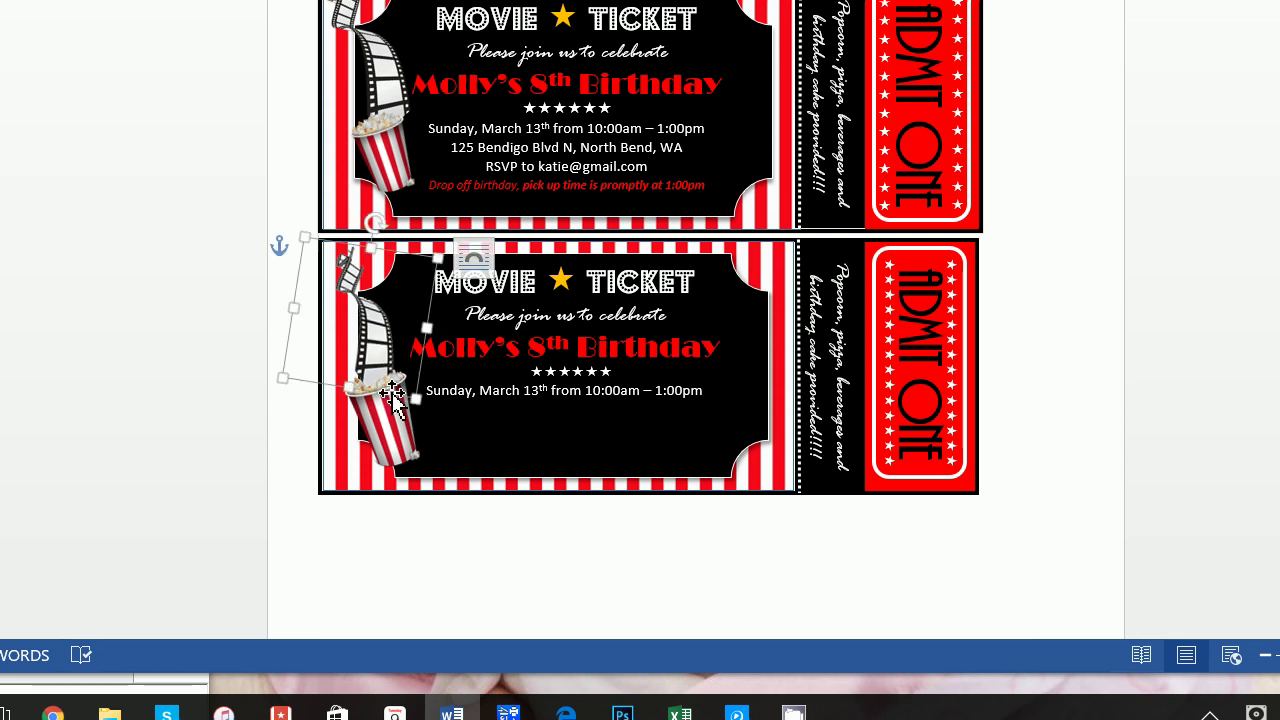
click(414, 452)
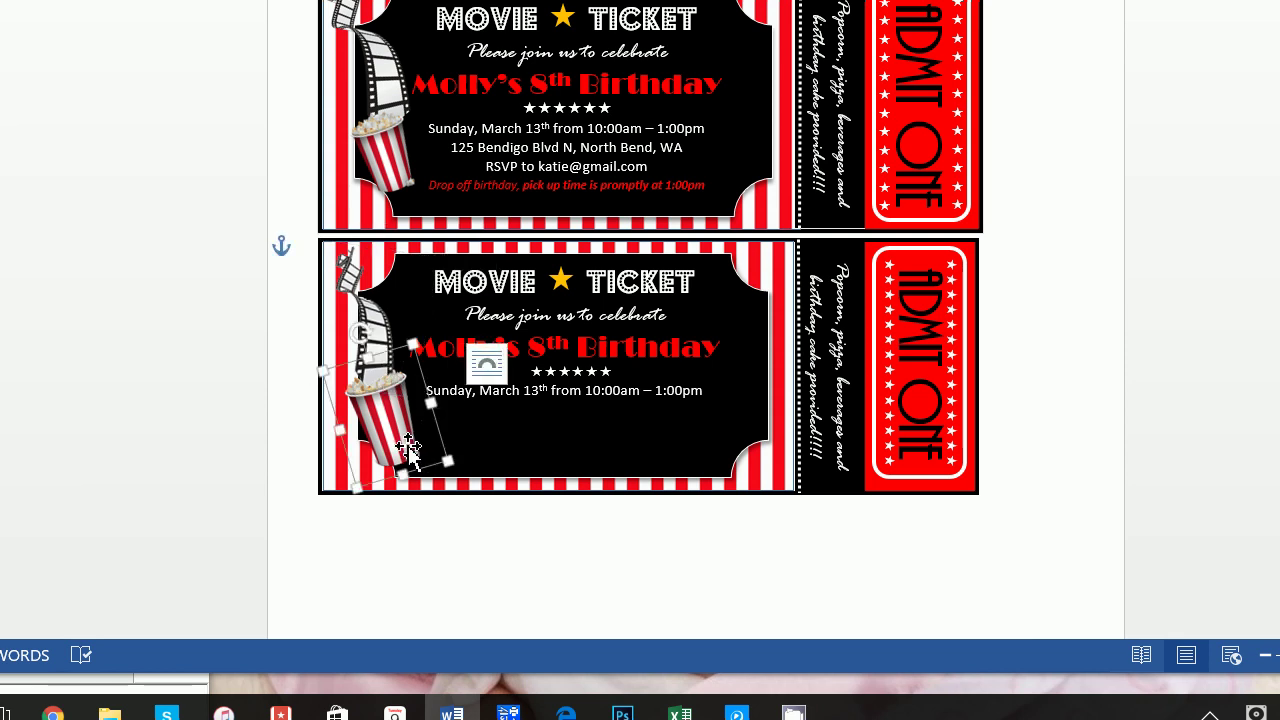
right_click(393, 432)
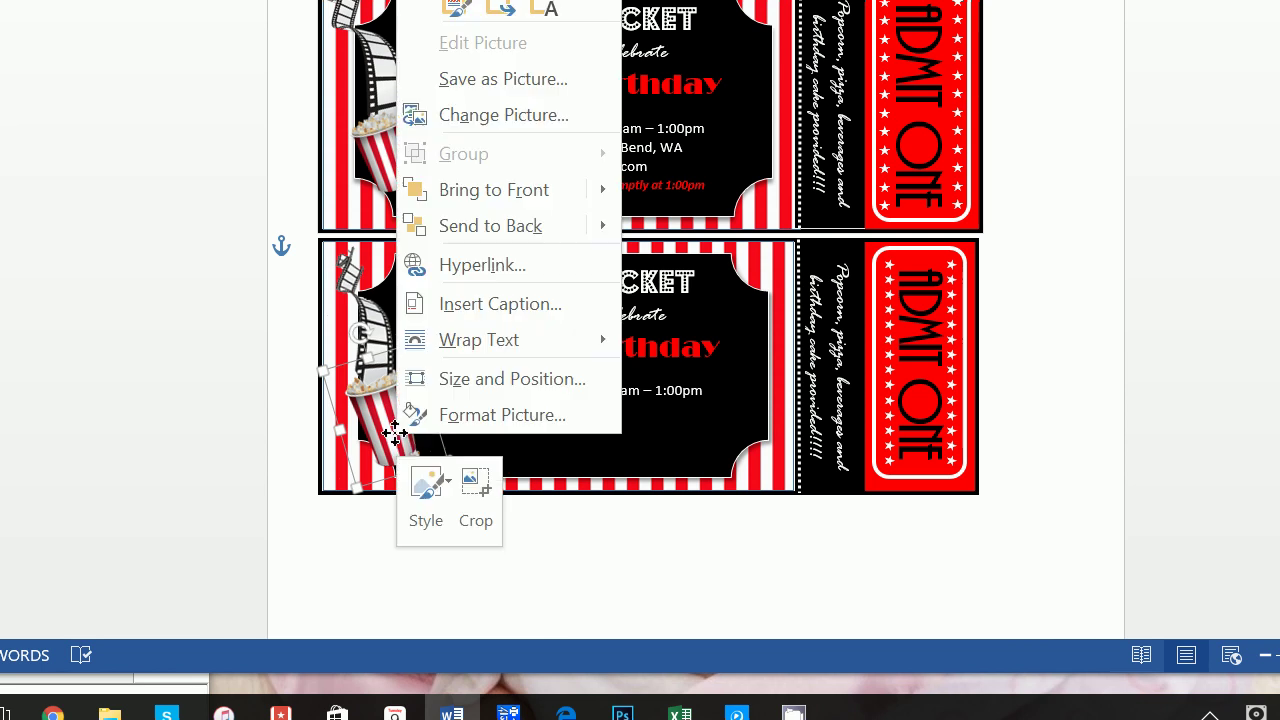
mouse_move(500, 195)
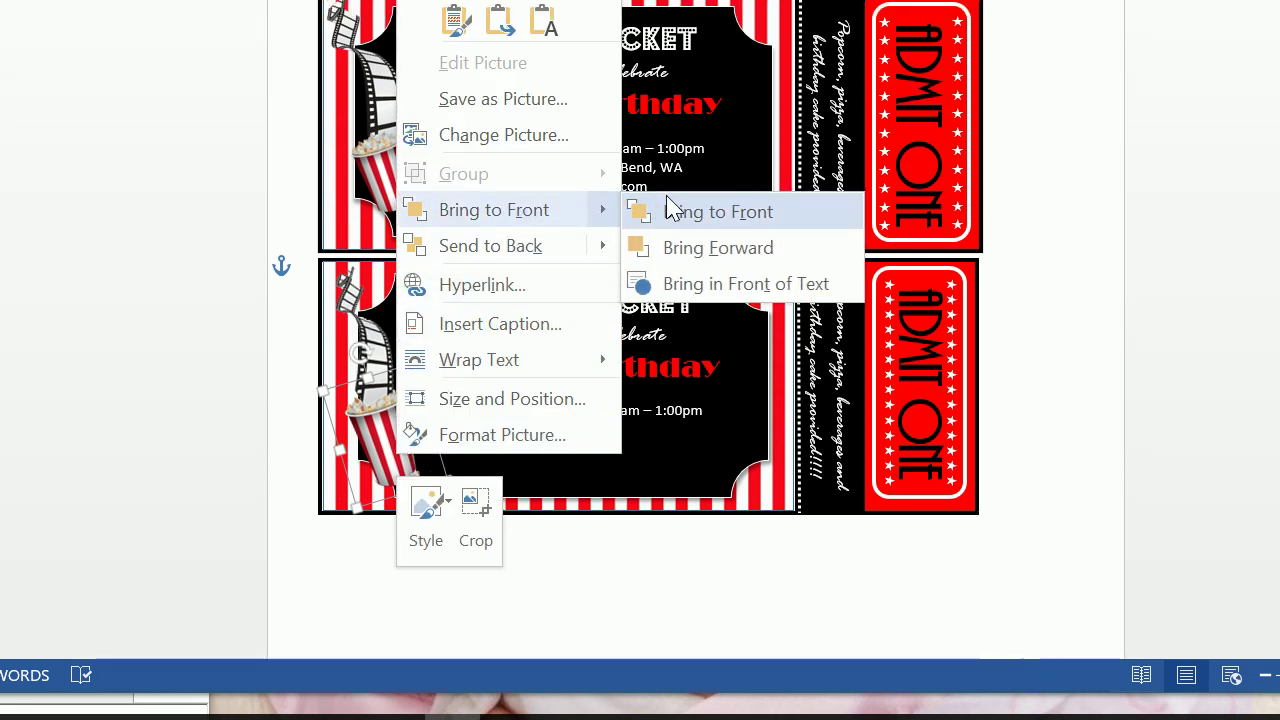
click(680, 220)
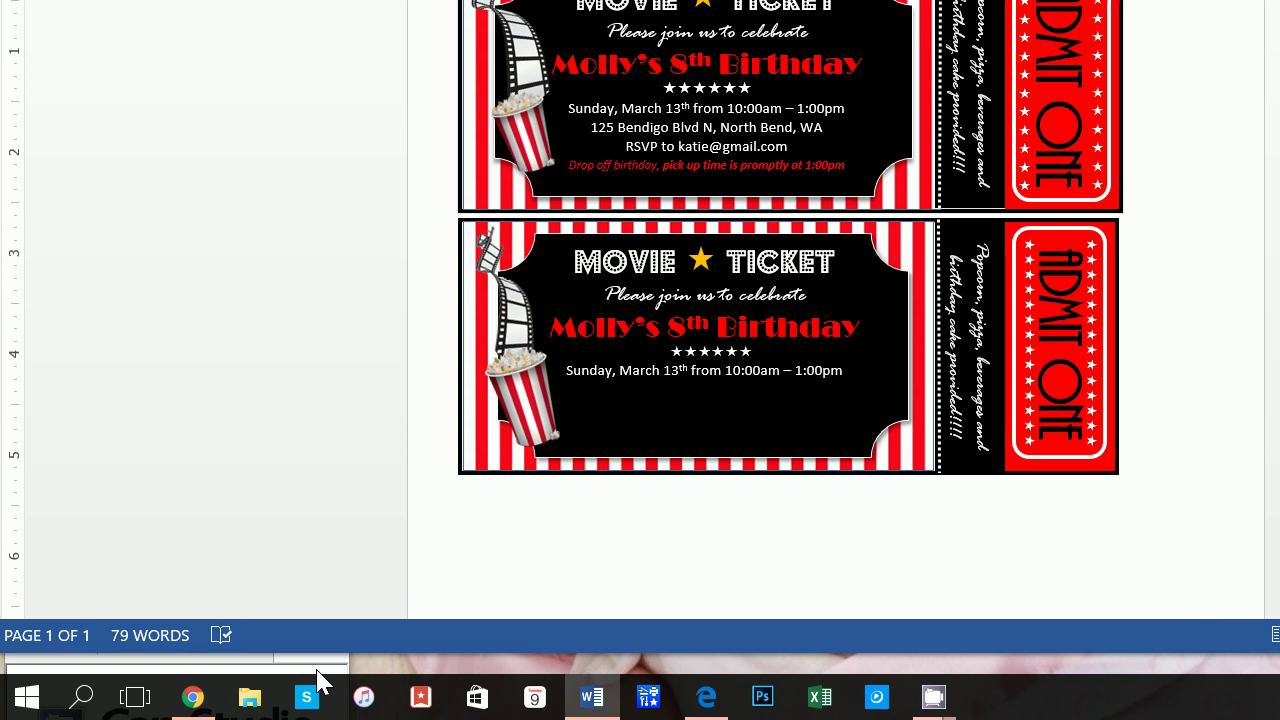
click(317, 667)
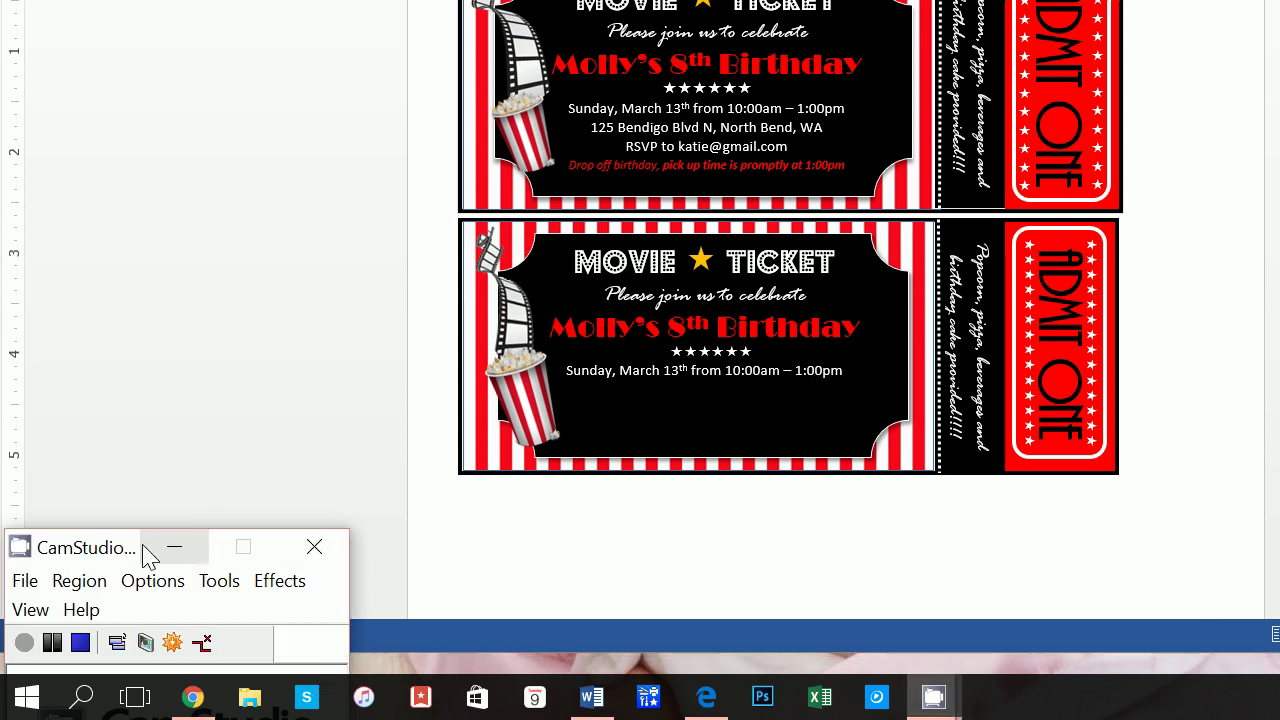